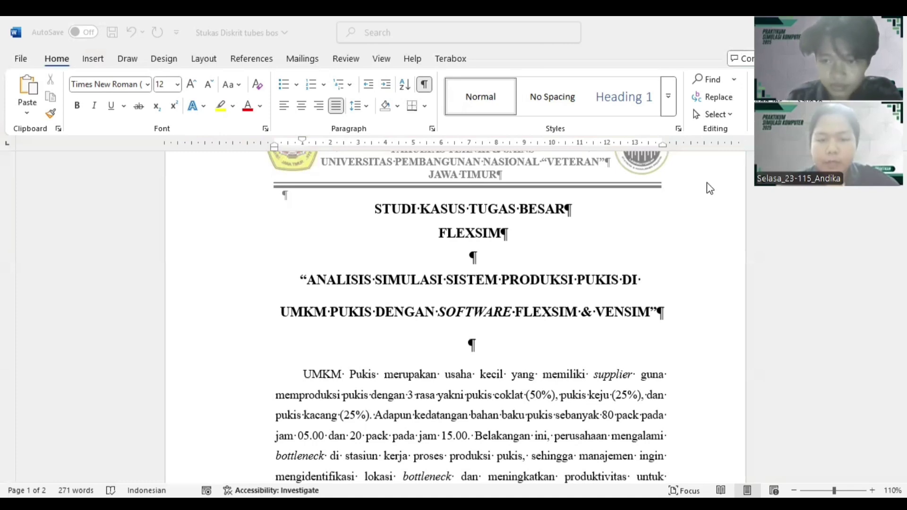
Read the pukis production case study down to the table of observed process times in seconds.
scroll(707, 227, "down", 4)
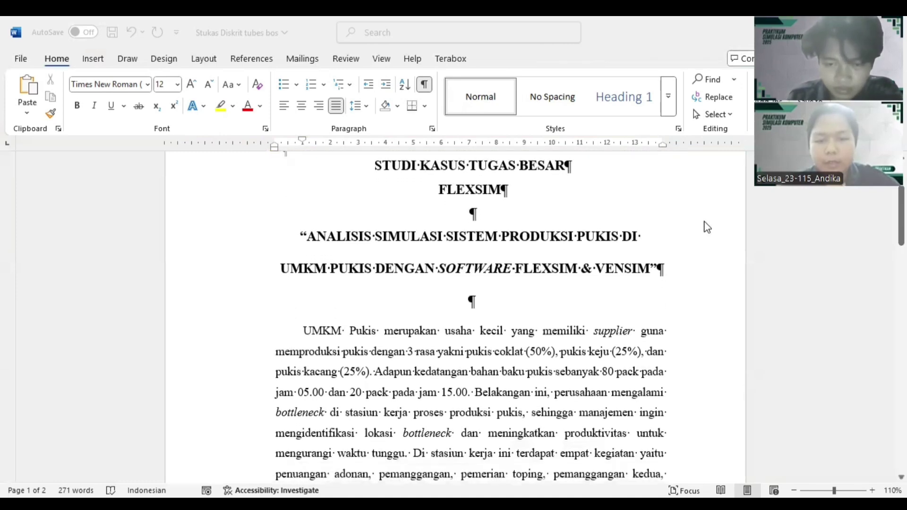
scroll(707, 227, "down", 4)
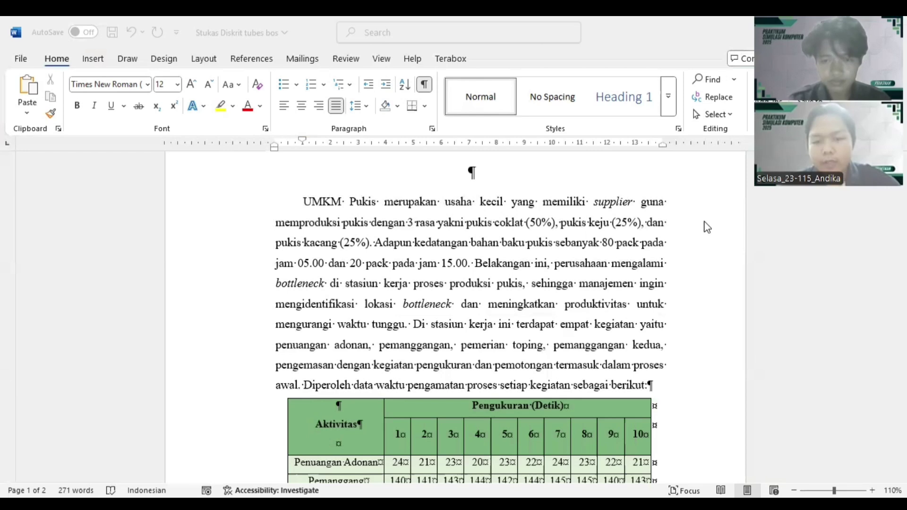
scroll(707, 226, "down", 1)
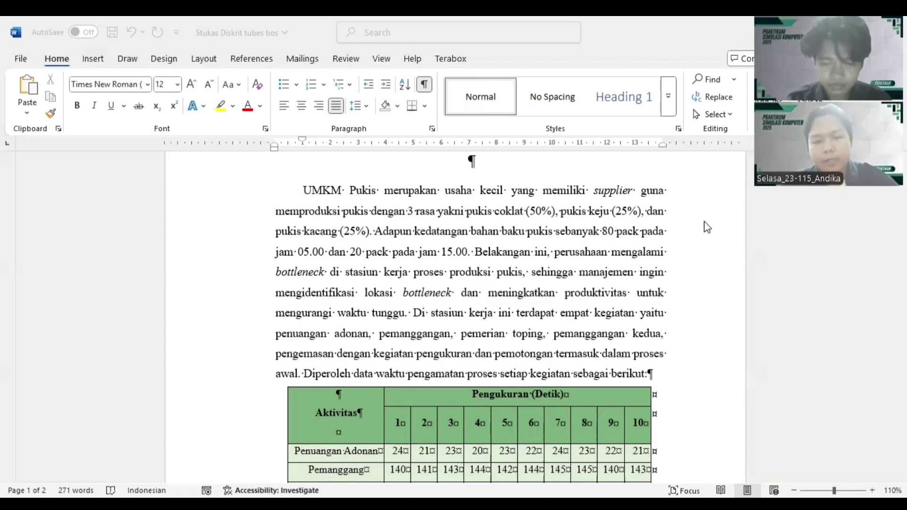
scroll(707, 227, "down", 2)
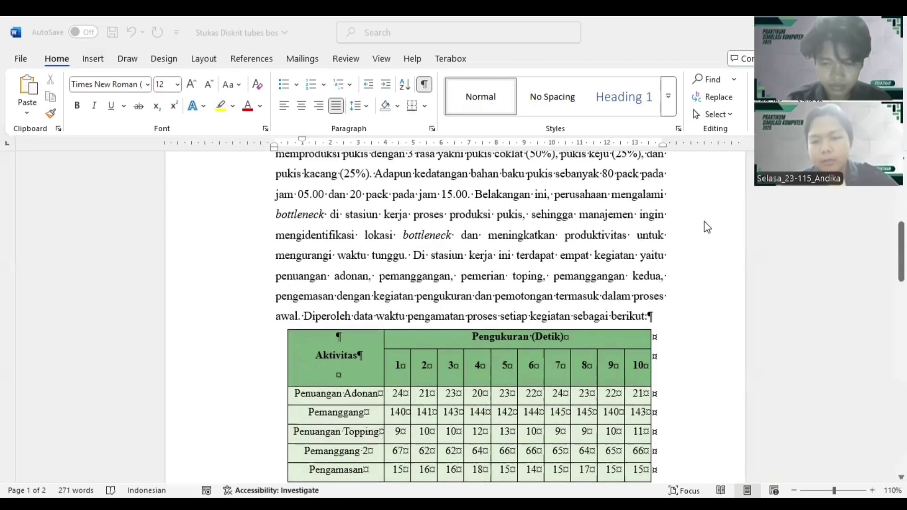
scroll(707, 227, "down", 3)
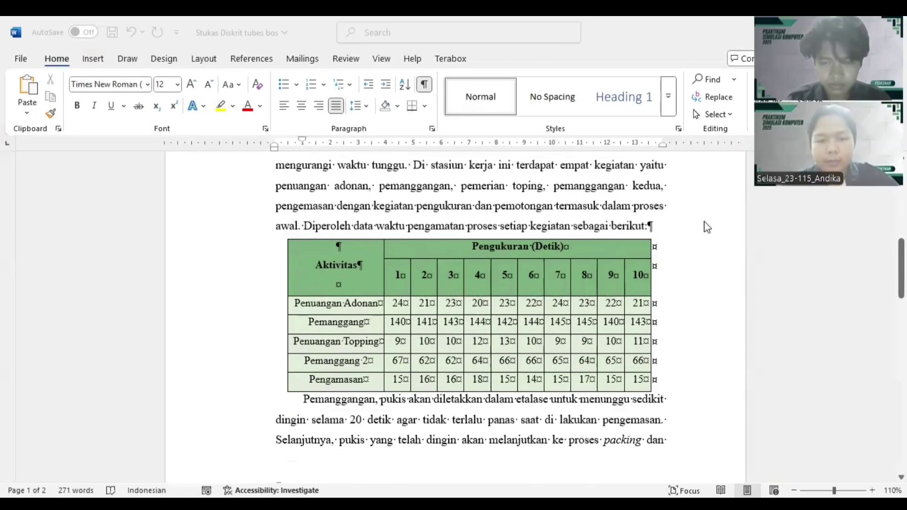
scroll(707, 227, "down", 1)
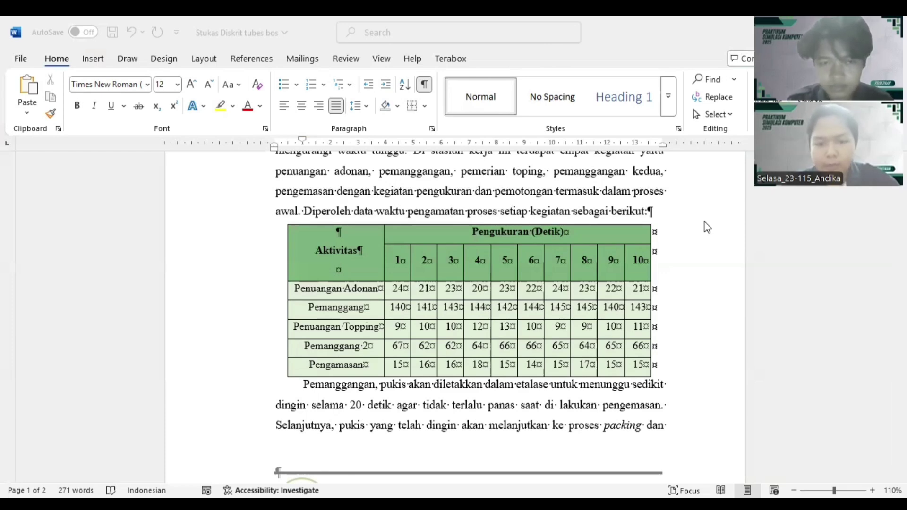
Hide the paragraph marks and other formatting symbols in the case study document.
left_click(427, 90)
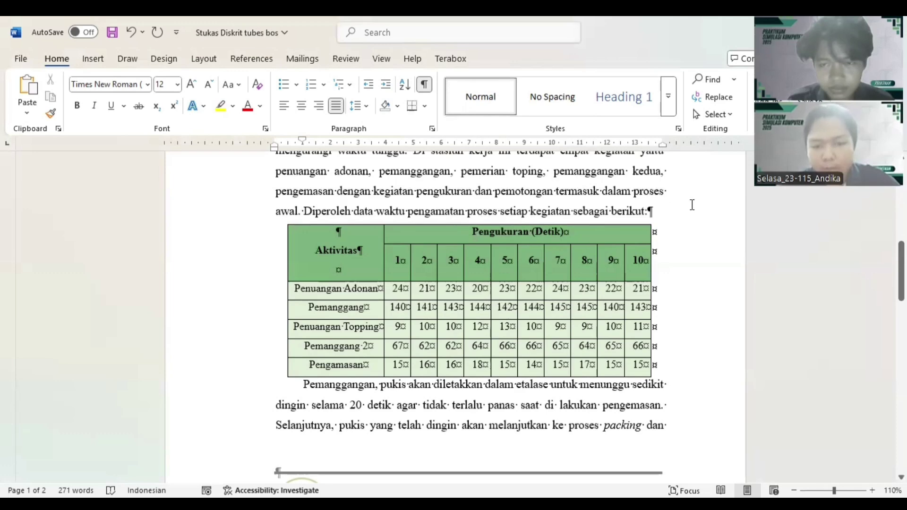
left_click(424, 89)
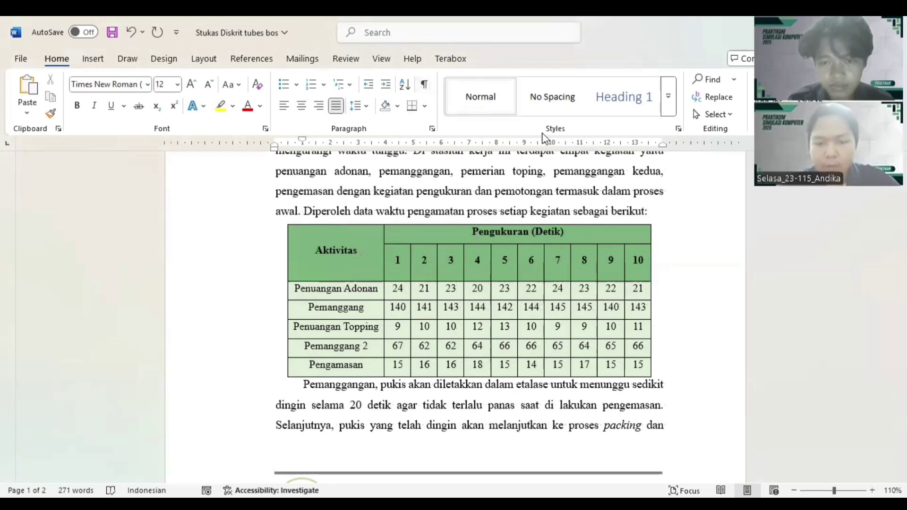
Change the end of the UMKM operating hours on page 2 to 17.00.
scroll(683, 266, "down", 3)
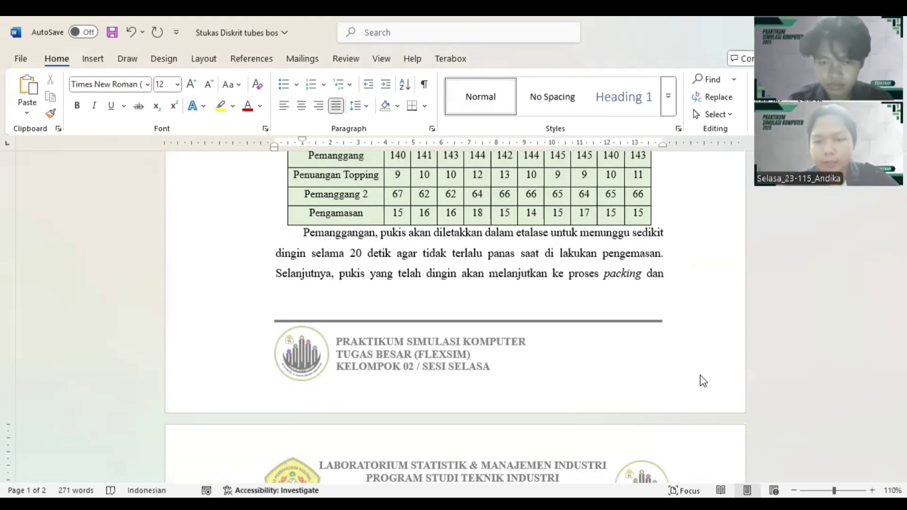
scroll(700, 375, "down", 5)
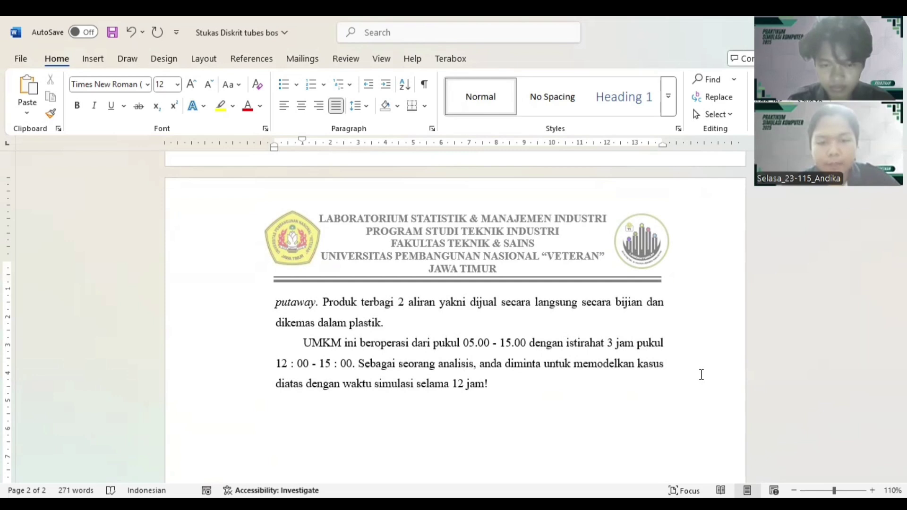
key("BackSpace")
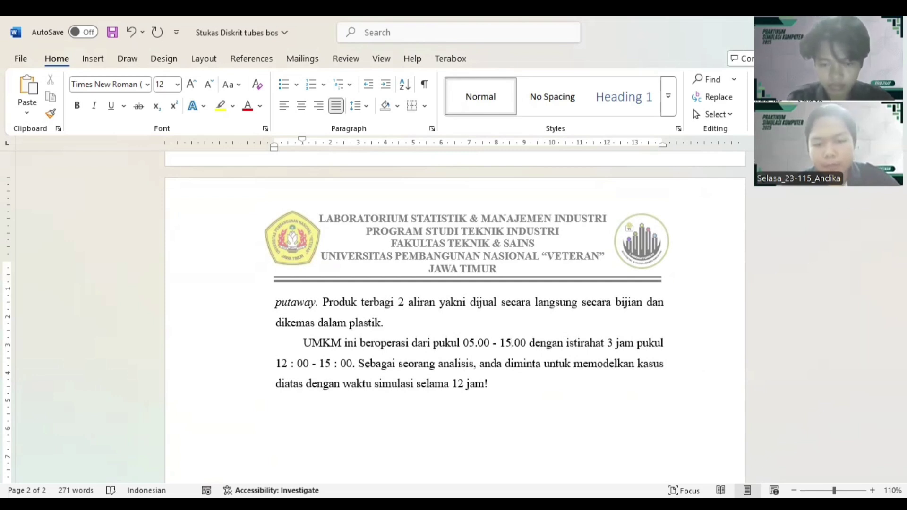
type("7")
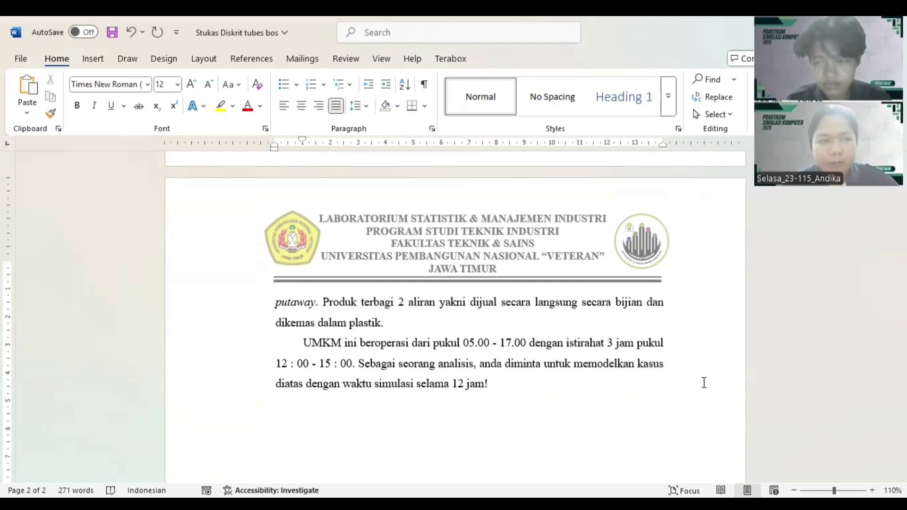
scroll(704, 383, "down", 1)
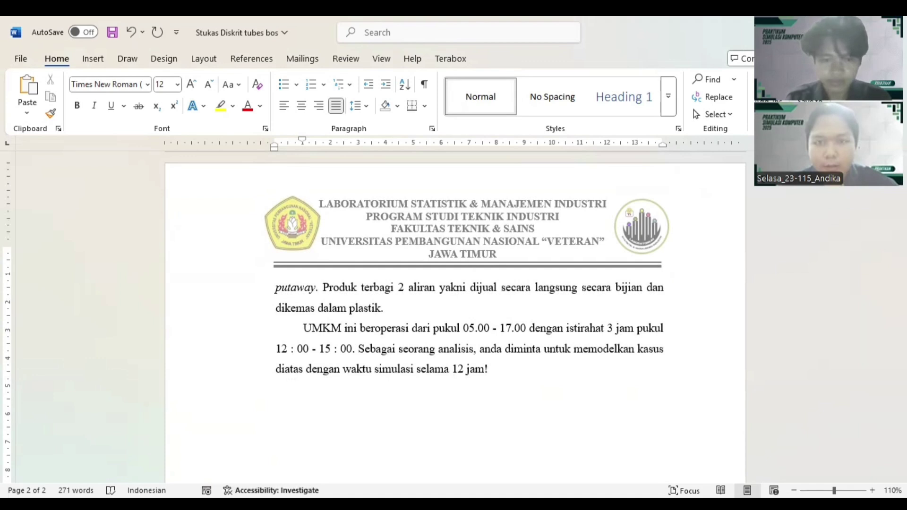
Switch to FlexSim and create a new model with the start time set to 05:00:00, keeping seconds, meters and liters as units.
key("alt+Tab")
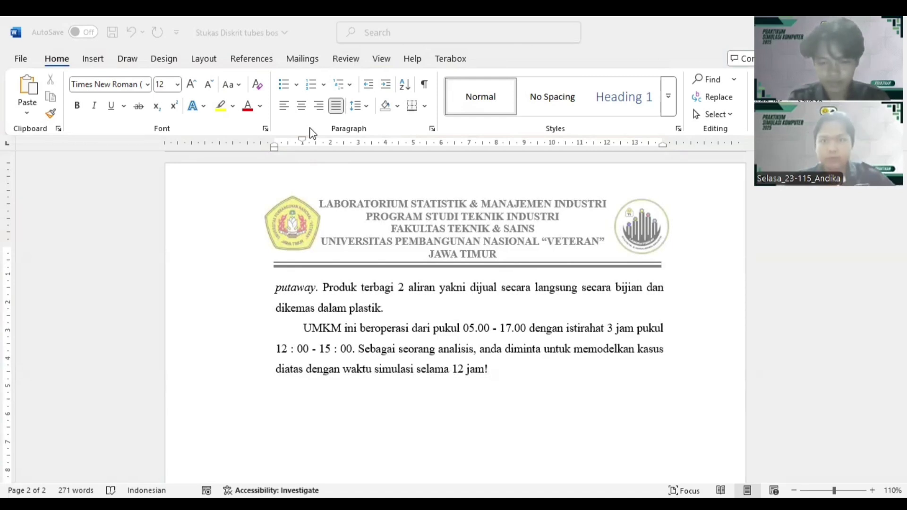
left_click(459, 478)
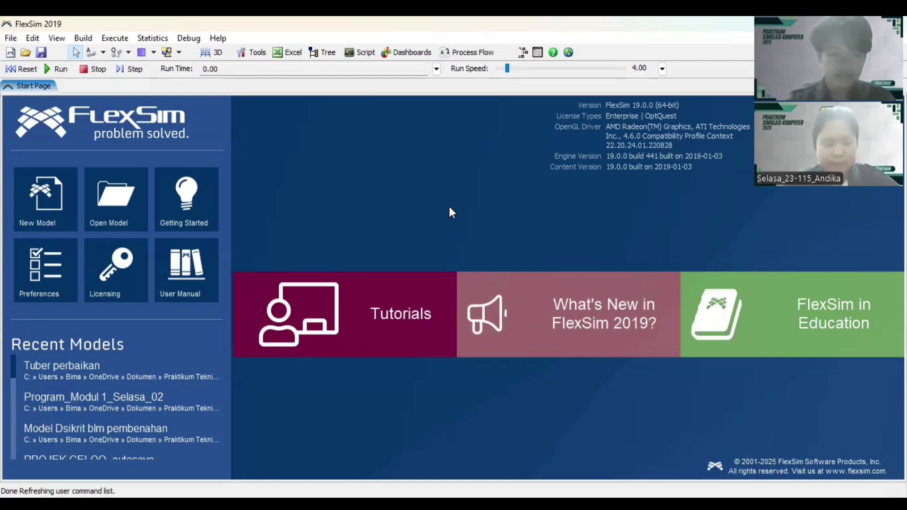
left_click(54, 202)
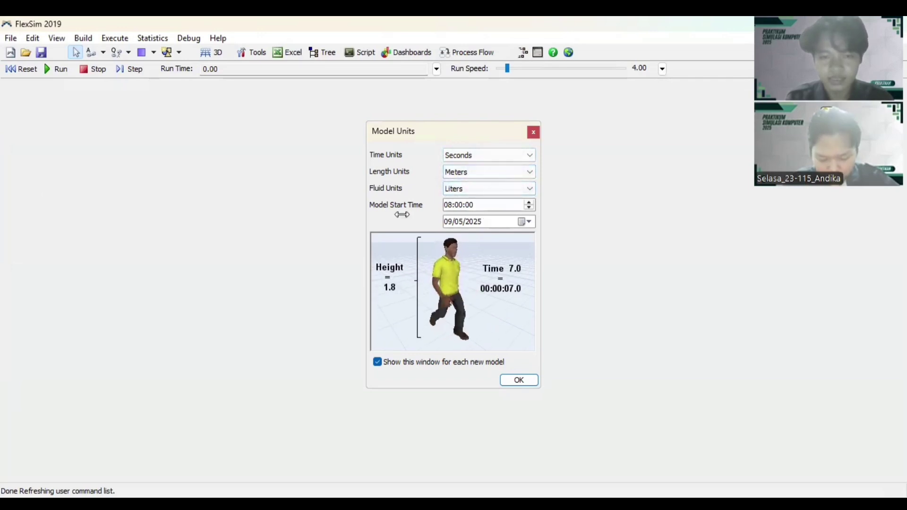
left_click(529, 207)
left_click(529, 208)
left_click(528, 208)
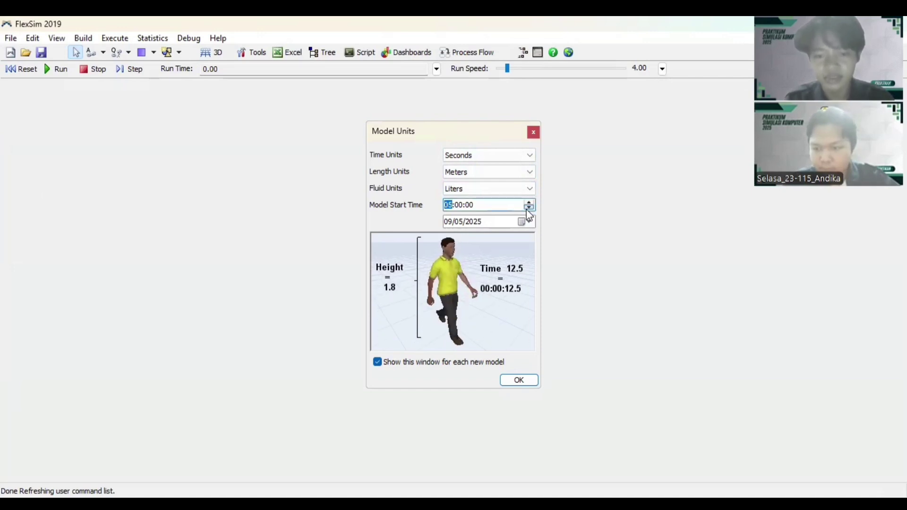
left_click(520, 380)
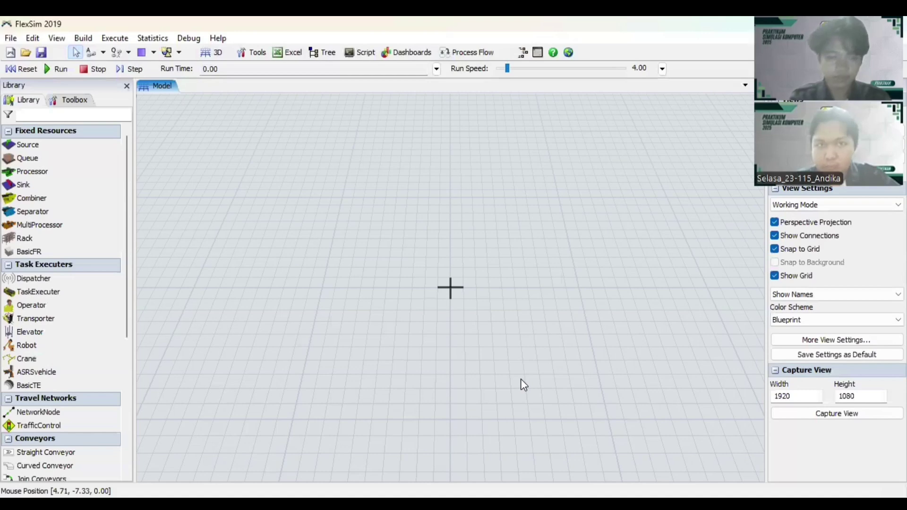
Place a Source in the model well to the left of the origin, at about X -16.47, Y 1.92.
mouse_move(358, 330)
left_mouse_down()
mouse_move(357, 295)
mouse_move(317, 270)
mouse_move(351, 315)
left_mouse_up()
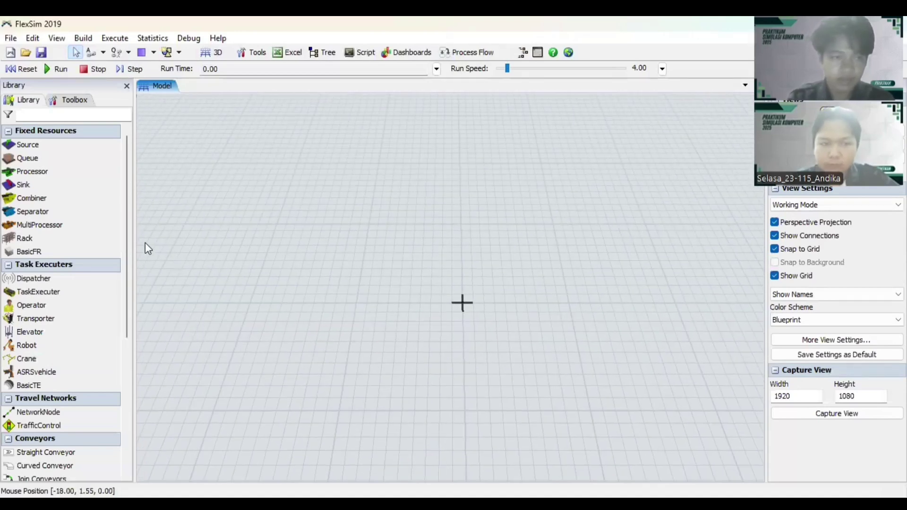
left_click_drag(56, 149, 292, 287)
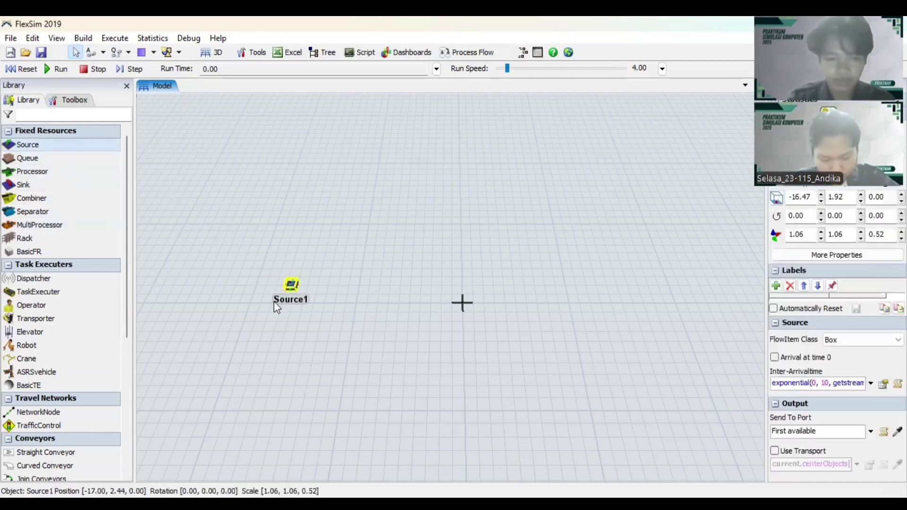
left_click(320, 295)
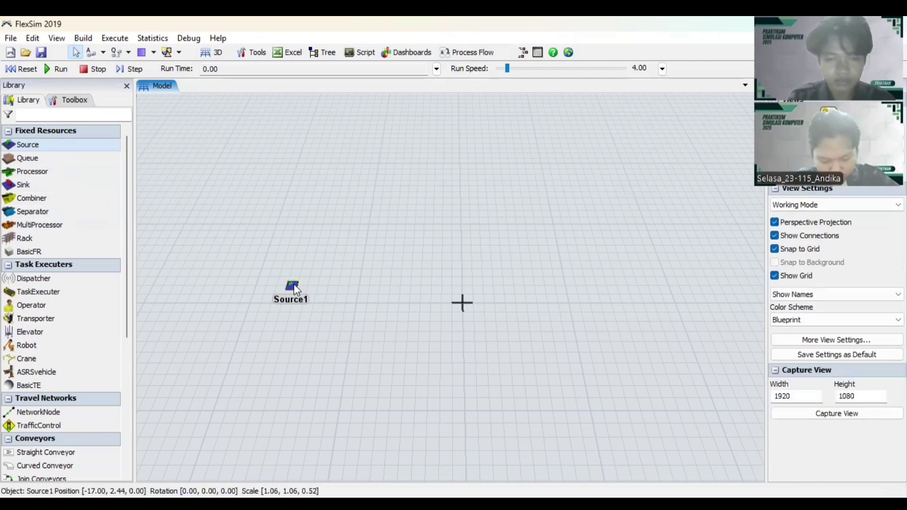
Rename the Source object as Bahan Baku and apply the change.
left_click(290, 285)
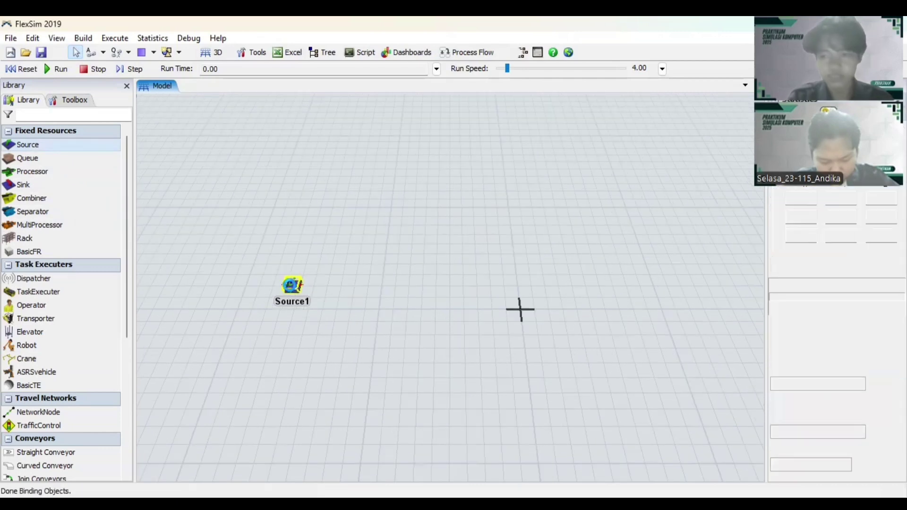
double_click(290, 285)
left_click_drag(405, 128, 373, 128)
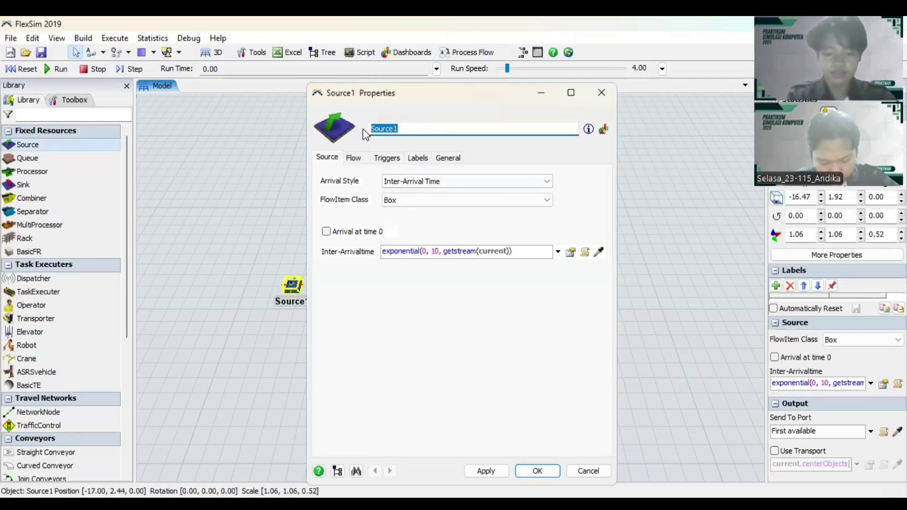
left_click(363, 129)
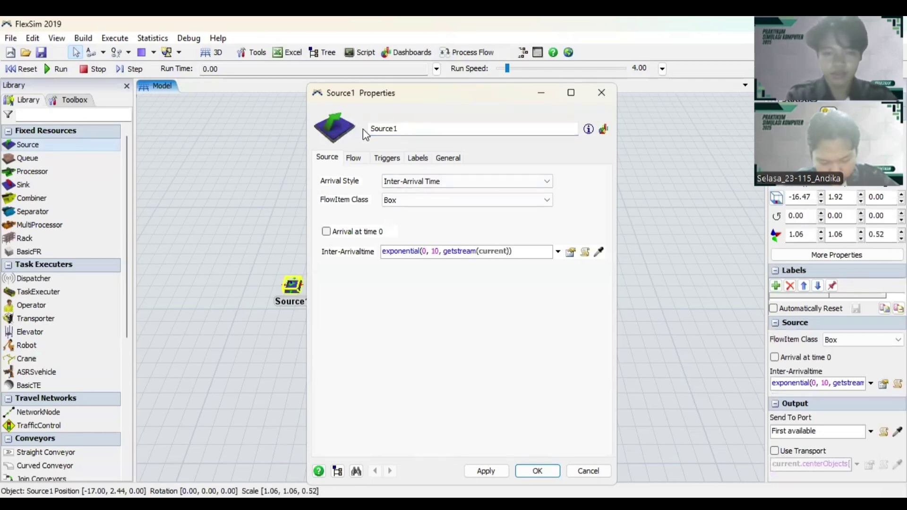
double_click(406, 127)
type("Bahan Baku")
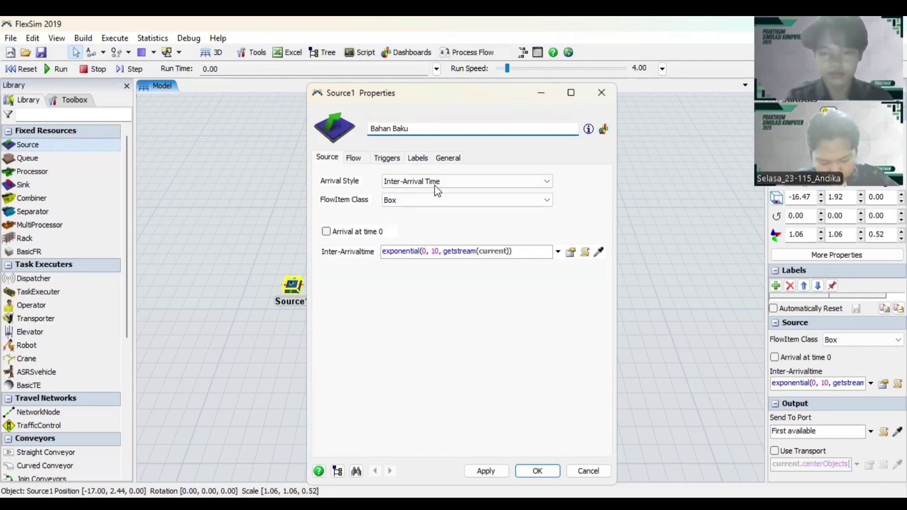
left_click(495, 469)
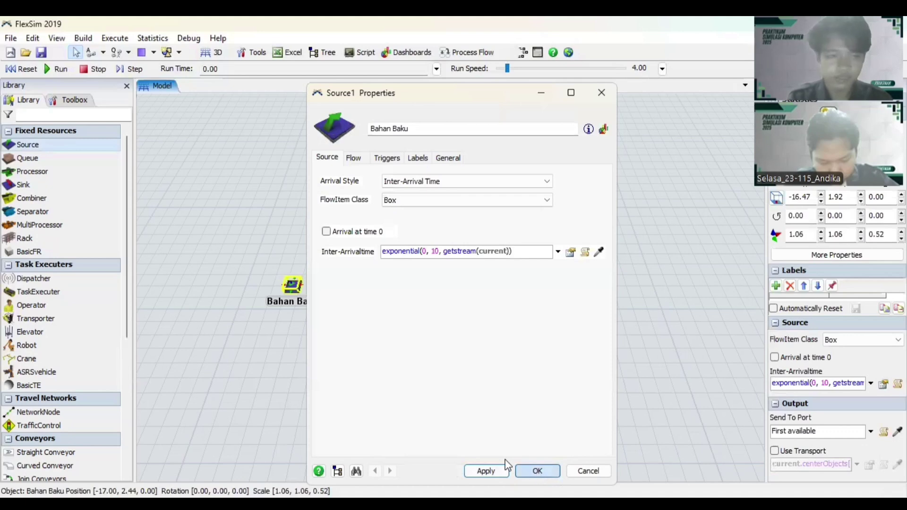
left_click(537, 470)
Place three Queues in a column at about X -12, Y 5, 0.4 and -4.43, and shift Bahan Baku alongside the middle one.
left_click_drag(368, 339, 340, 325)
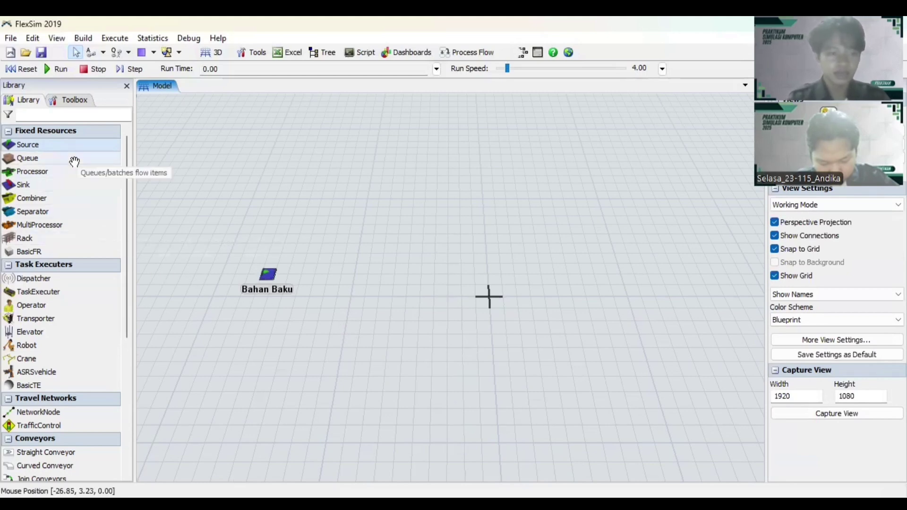
left_click_drag(76, 162, 332, 236)
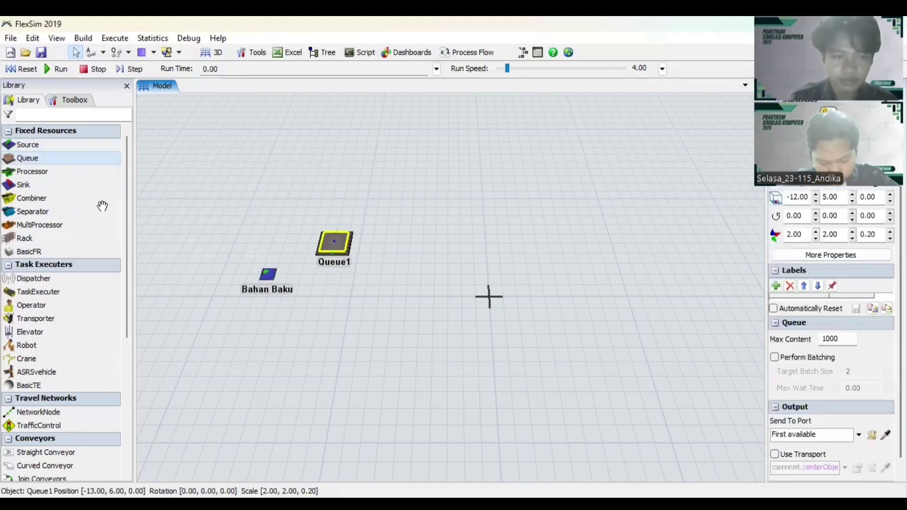
left_click_drag(64, 160, 323, 291)
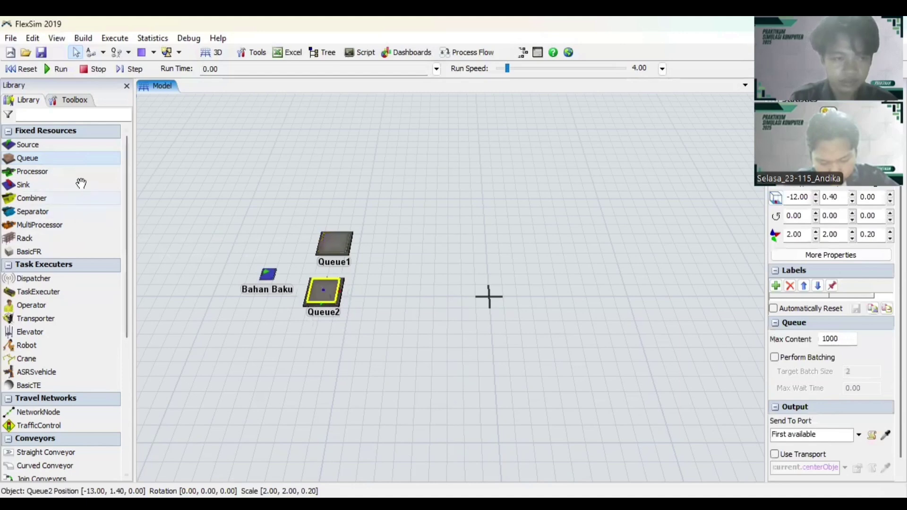
left_click_drag(312, 329, 321, 347)
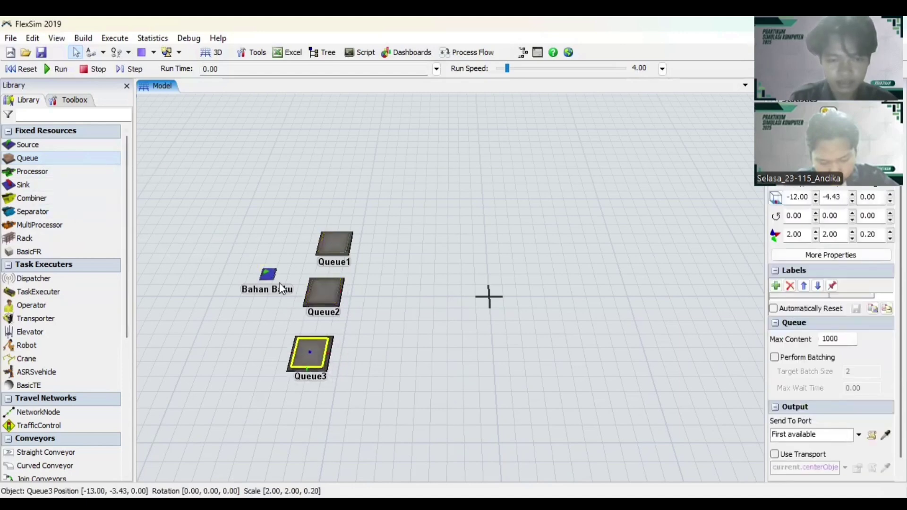
left_click_drag(267, 270, 248, 287)
left_click(384, 304)
Rename the uppermost Queue as Pukis Coklat and apply the change.
left_click(336, 252)
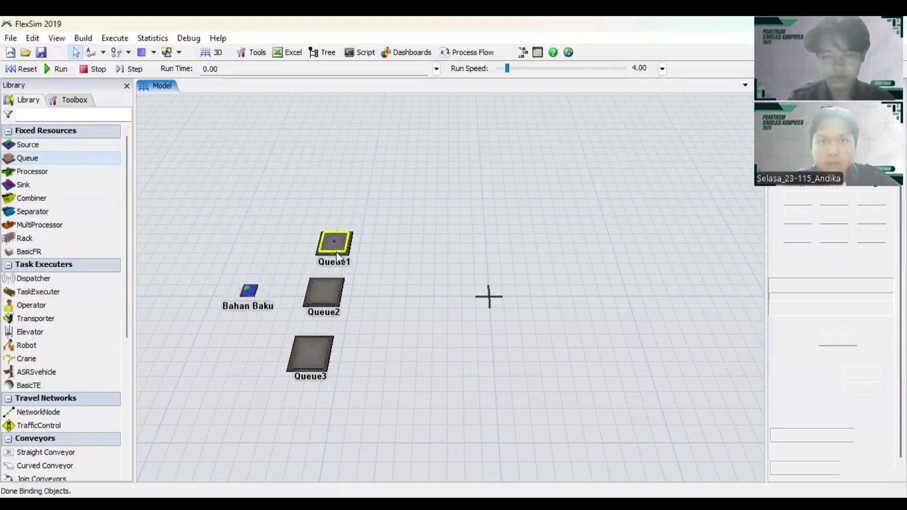
double_click(345, 239)
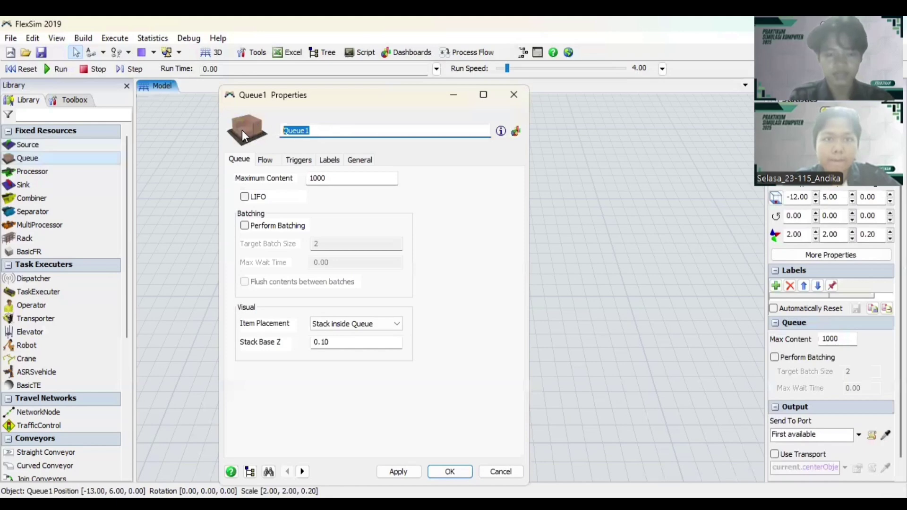
key("Caps_Lock")
type("Pukis")
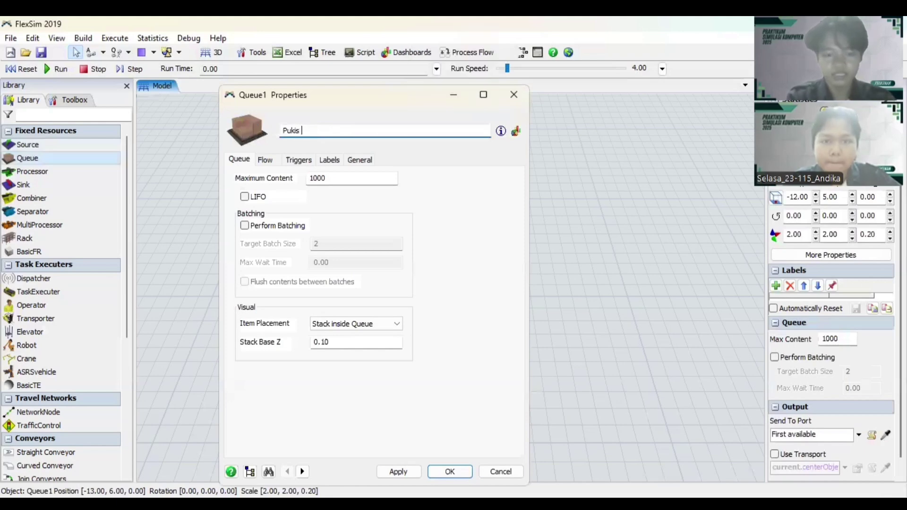
type(" c")
type("Cokl")
type("at")
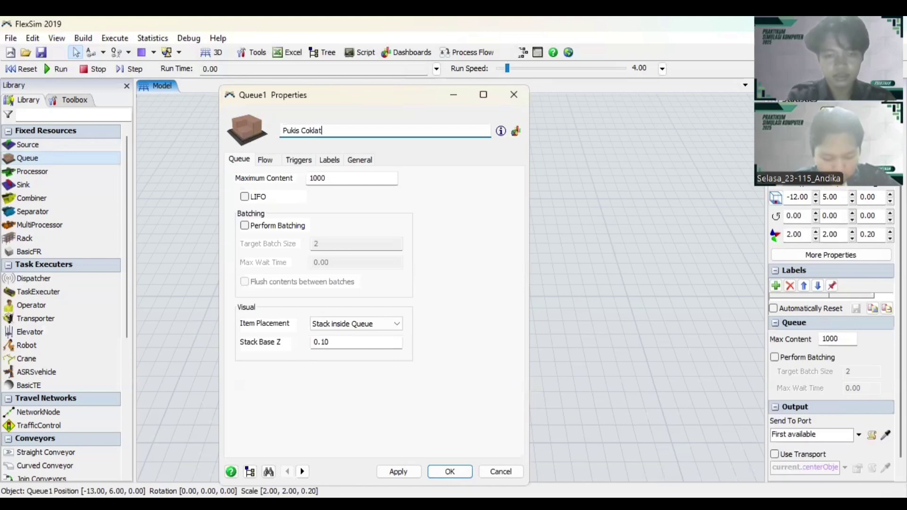
left_click(398, 472)
left_click(449, 472)
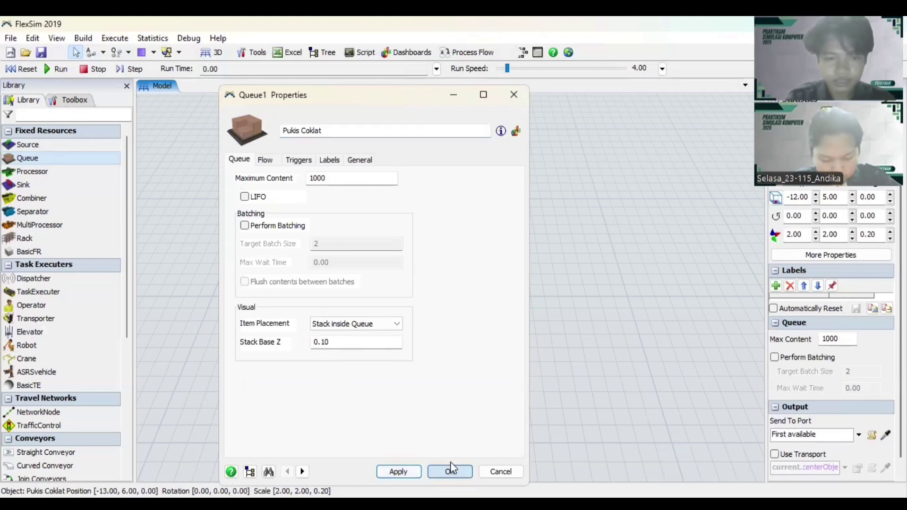
Rename the middle Queue as Pukis Keju and apply the change.
left_click(329, 293)
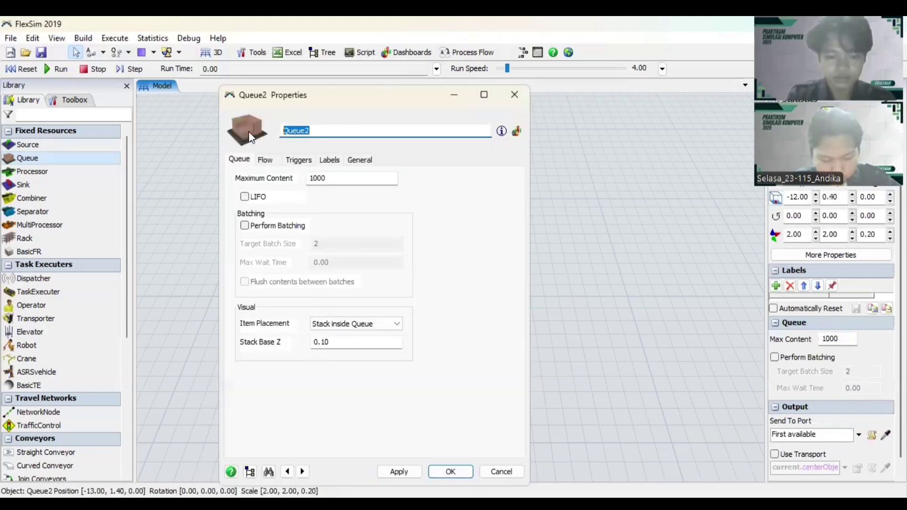
type("Pukis Kej")
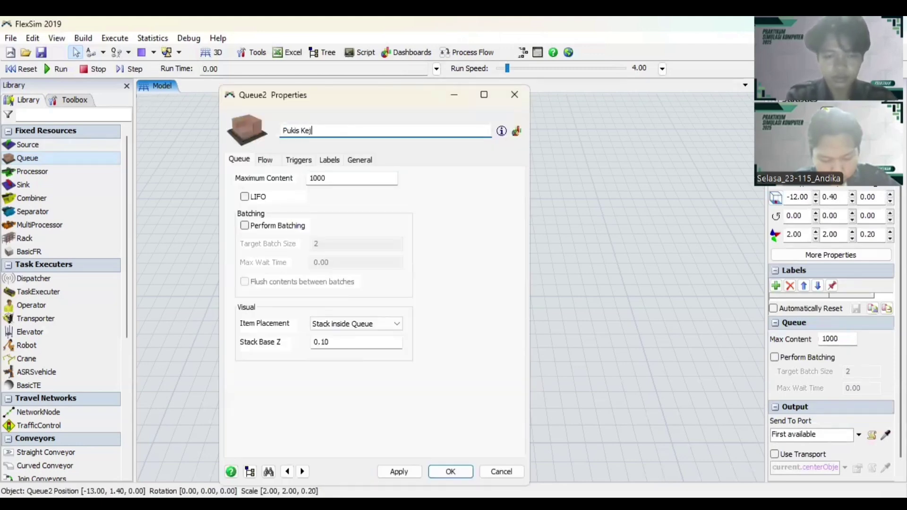
left_click(403, 472)
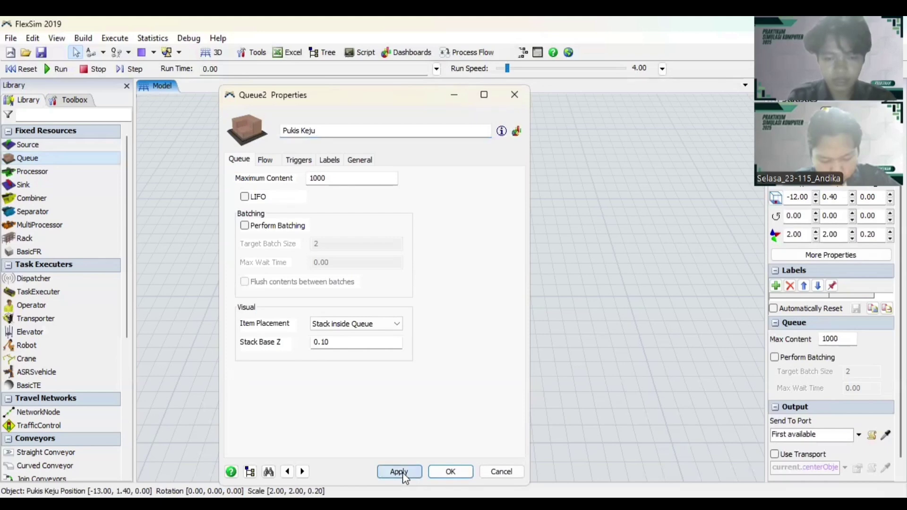
left_click(449, 472)
Rename the lowest Queue in the column as Pukis Kacang and apply the change.
left_click(313, 354)
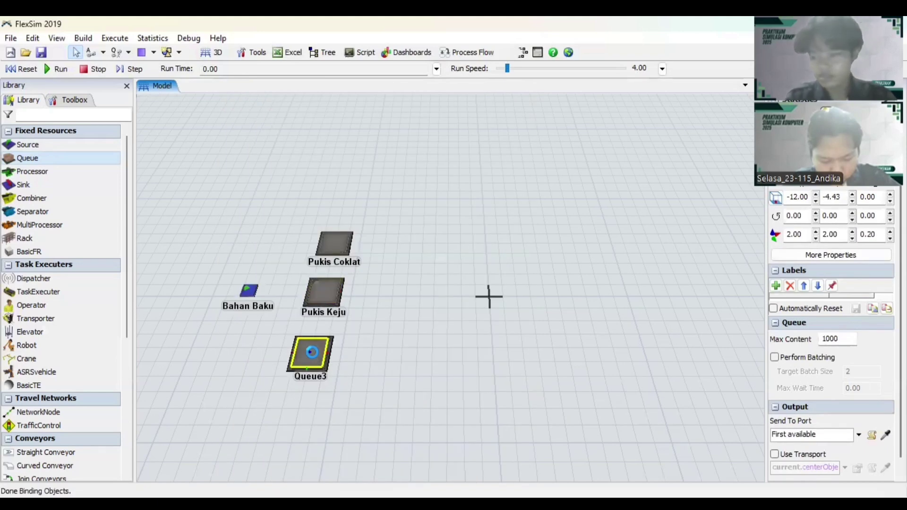
double_click(312, 353)
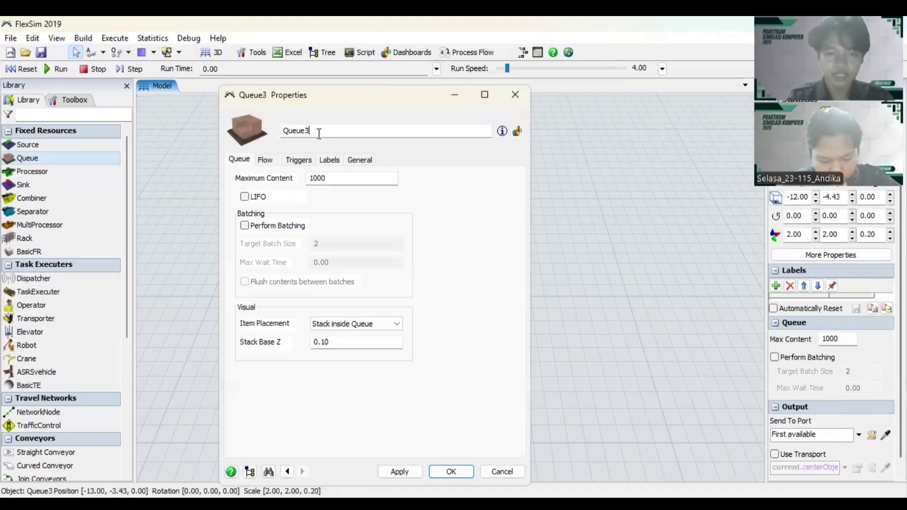
type("Pukis Kacang")
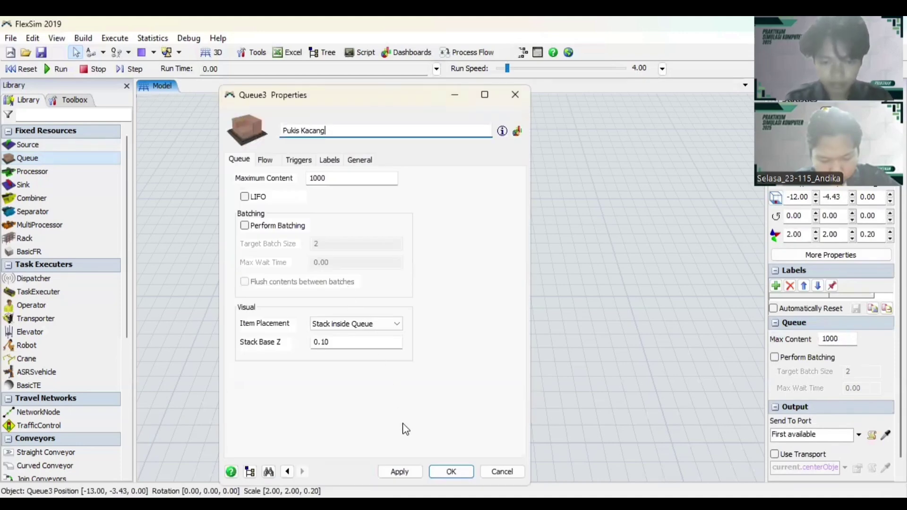
left_click(400, 472)
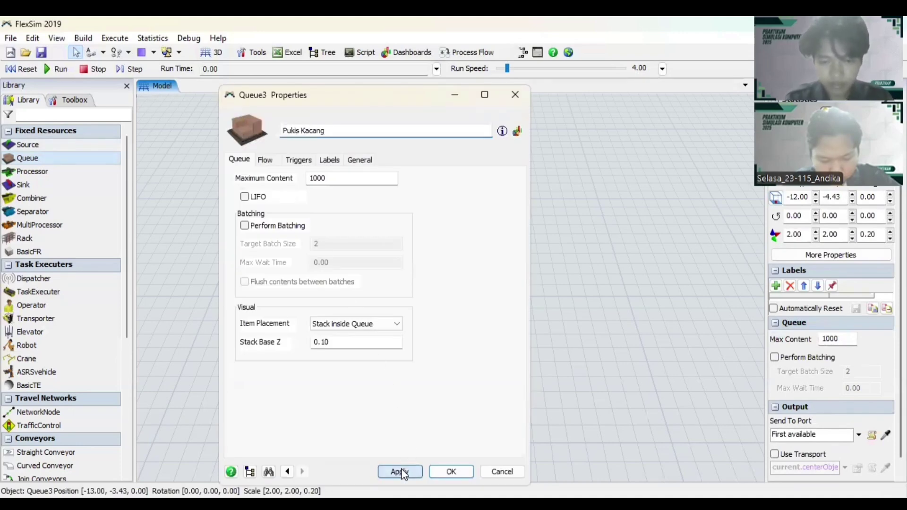
left_click(451, 471)
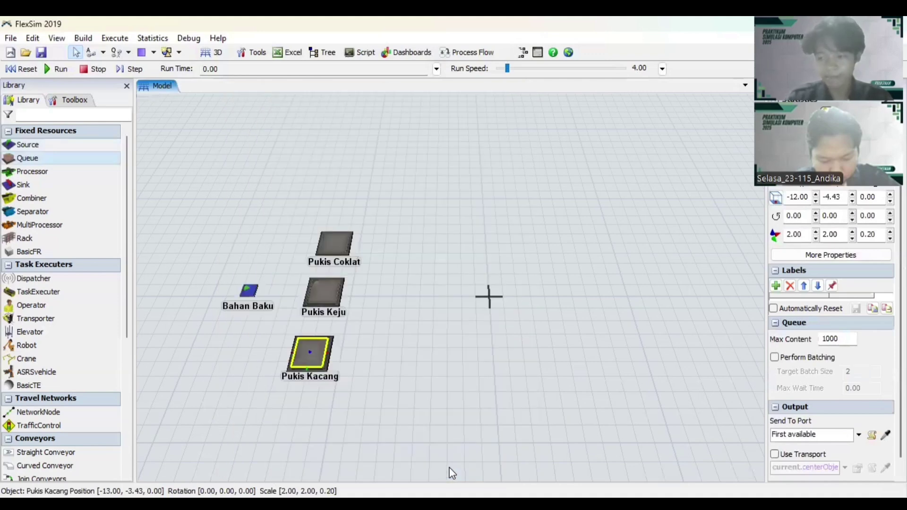
left_click(452, 361)
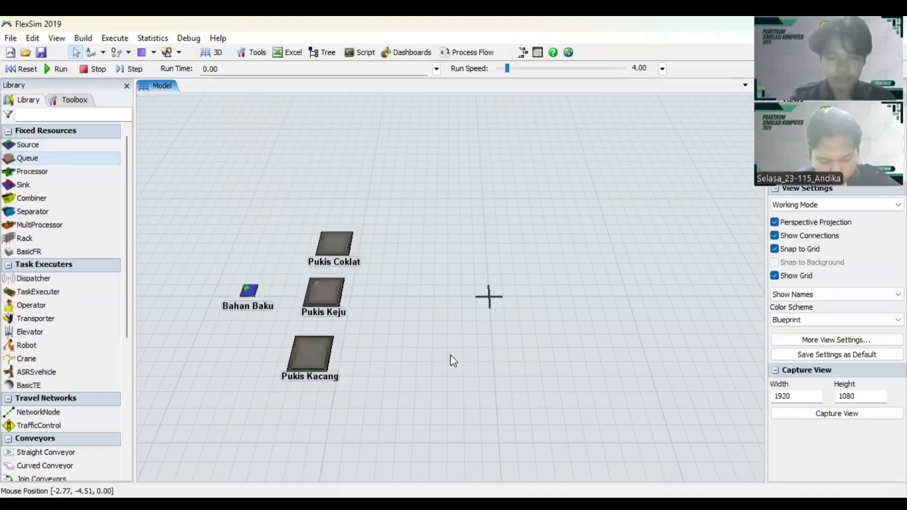
Place a Processor beside Pukis Keju at about X -5.39, Y -0.5, and rename it Penuangan Adonan.
left_click_drag(452, 361, 409, 348)
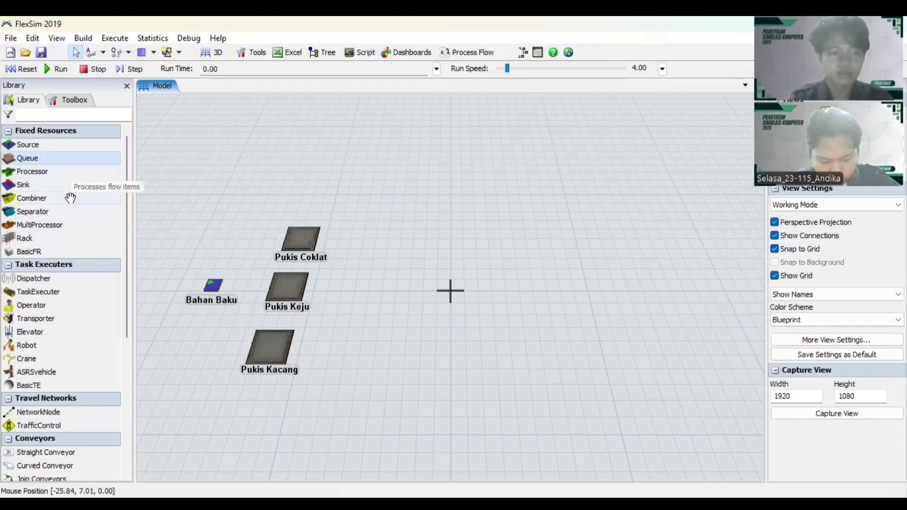
left_click_drag(41, 172, 390, 284)
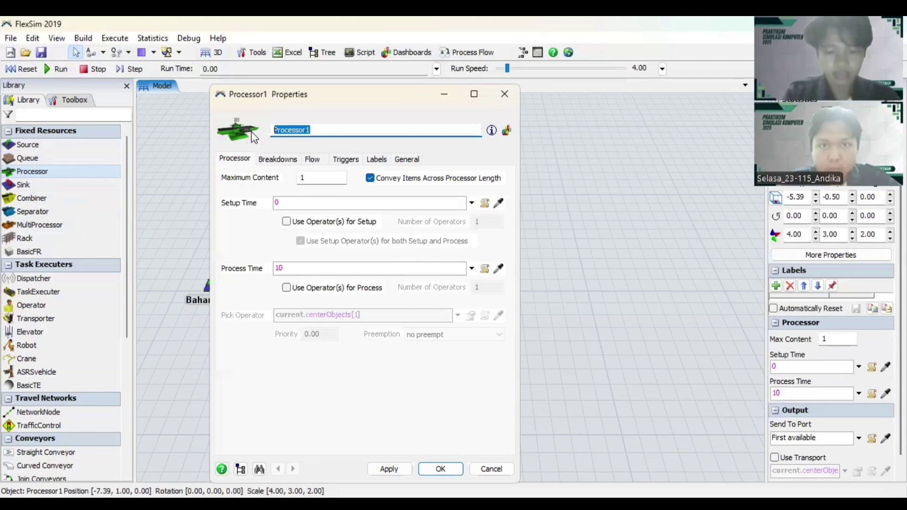
type("Penuan")
type("agan")
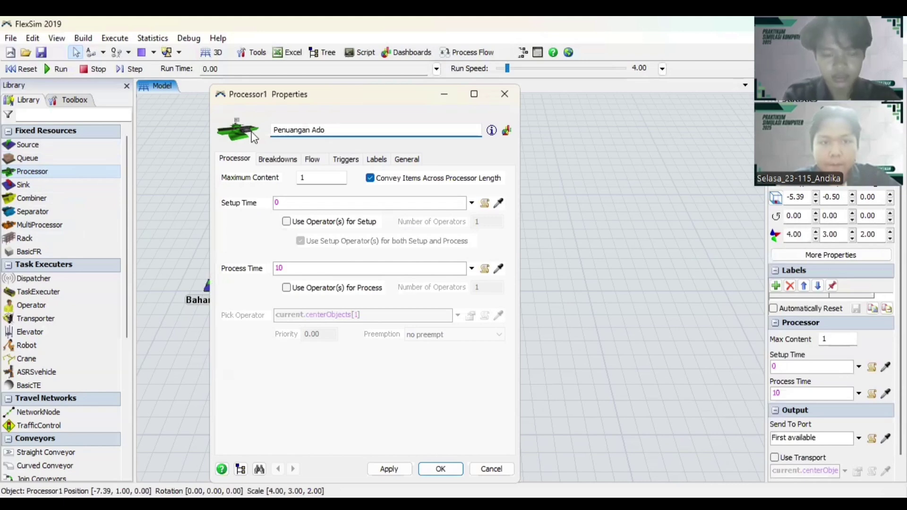
type("nan")
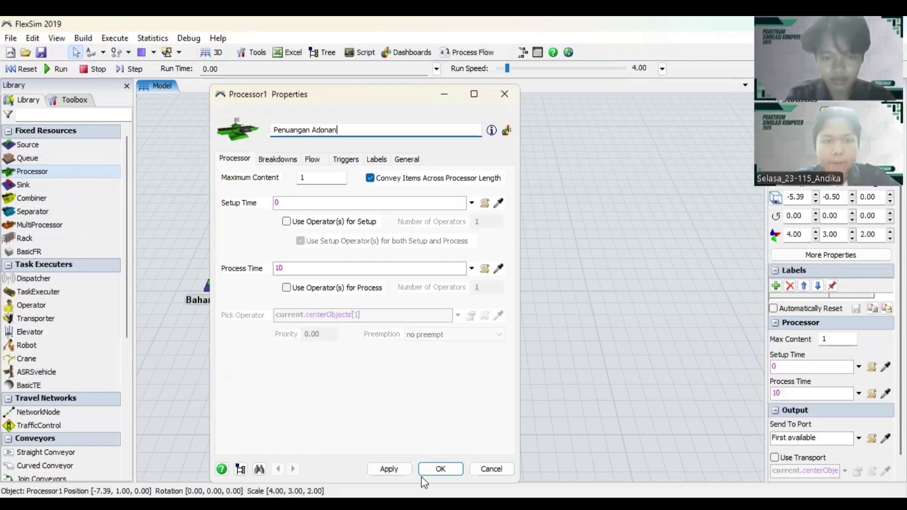
left_click(399, 472)
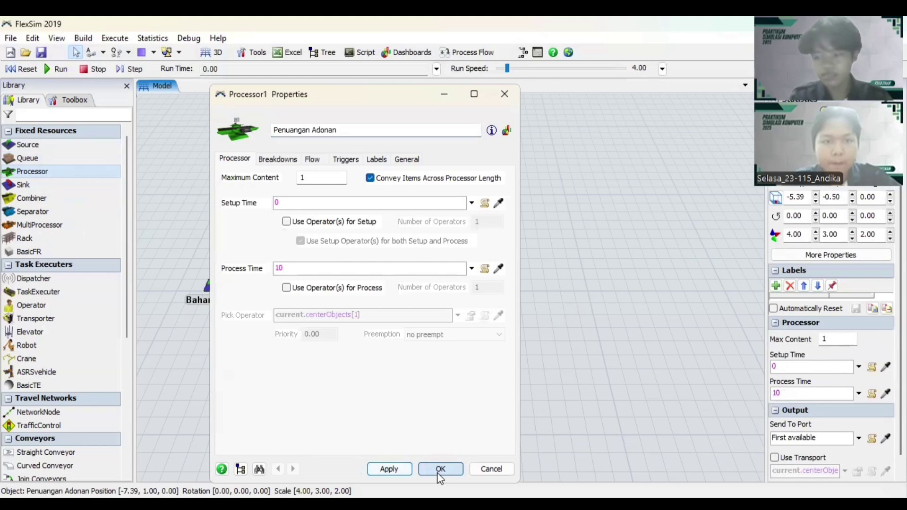
left_click(438, 469)
left_click(472, 368)
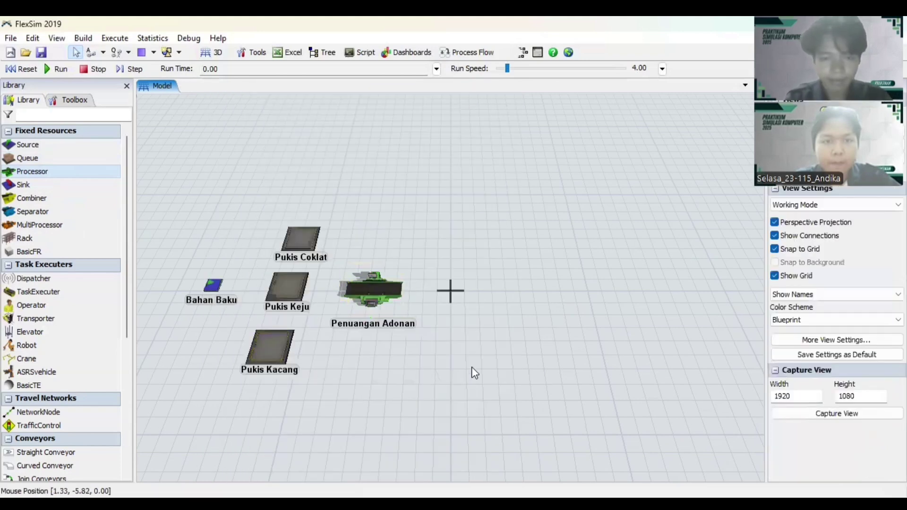
Place another Processor beyond Penuangan Adonan at about X 1.7, Y -0.5, and rename it Pemanggangan.
left_click_drag(474, 372, 331, 367)
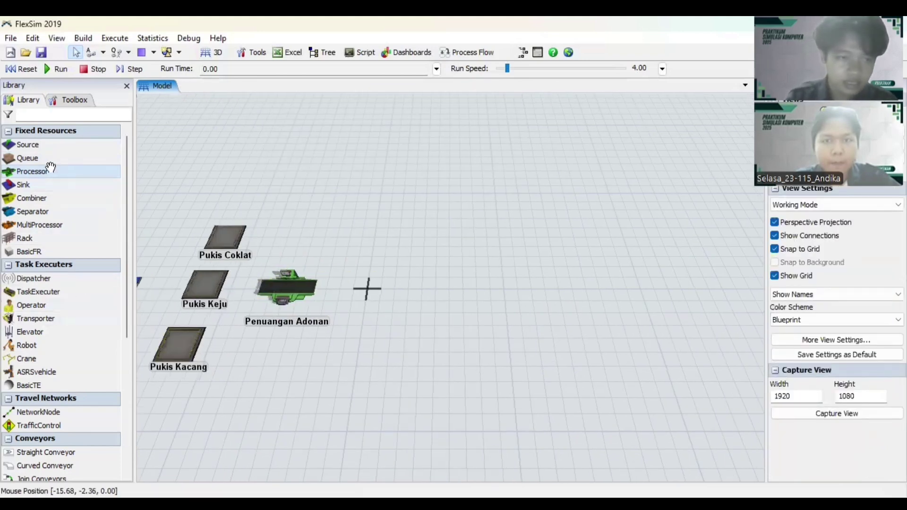
left_click_drag(44, 173, 383, 288)
left_click(409, 290)
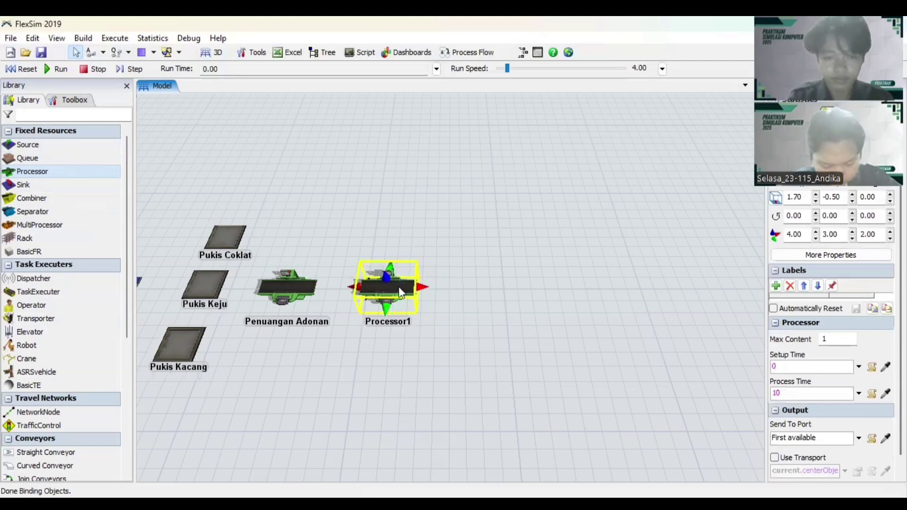
left_click(323, 129)
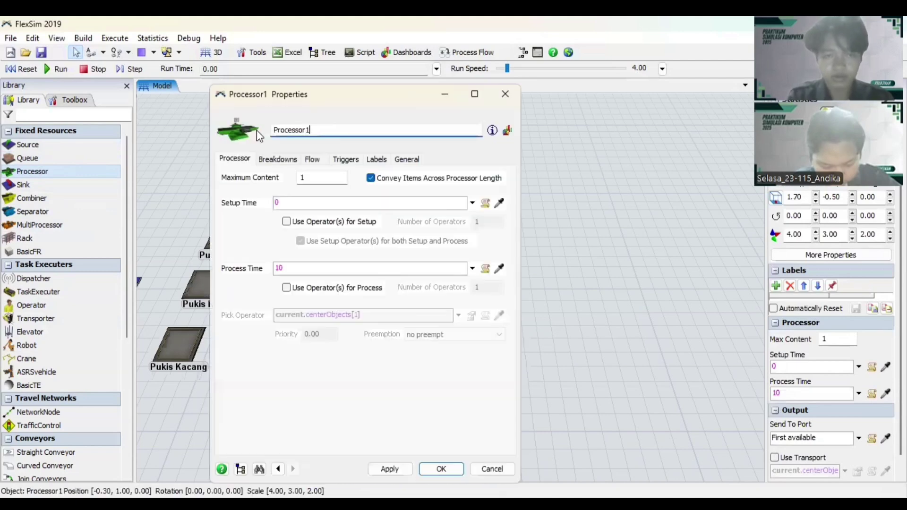
double_click(314, 131)
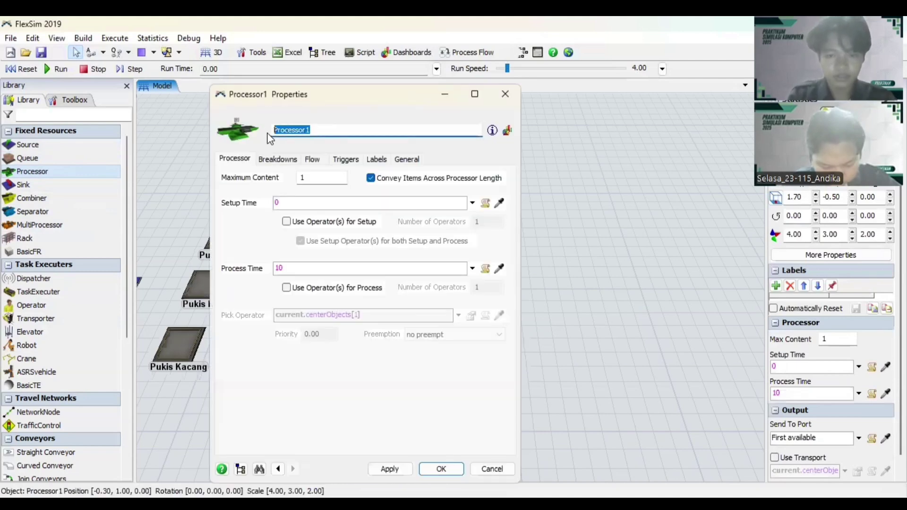
type("Pemanggangan")
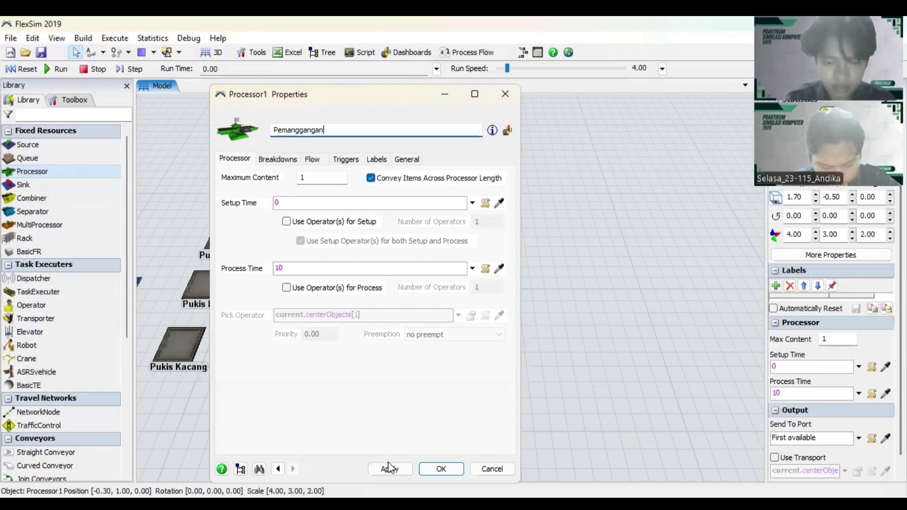
left_click(389, 468)
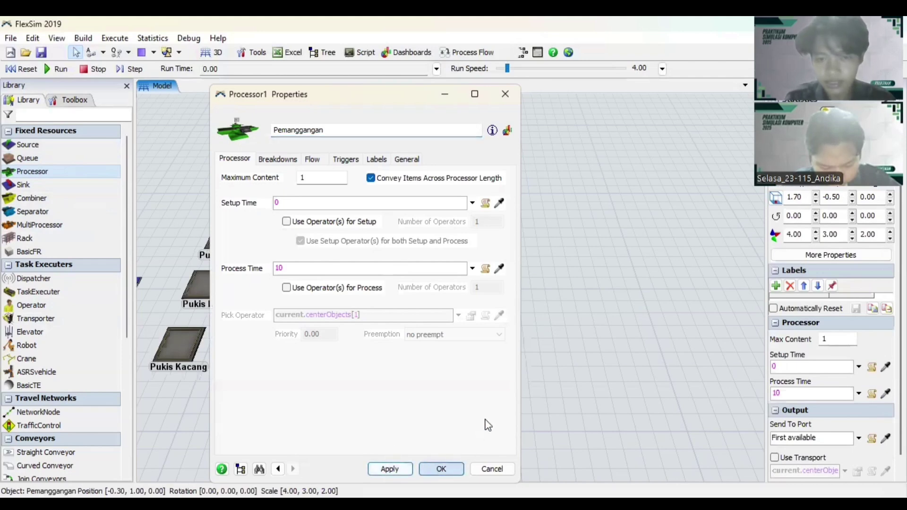
left_click(543, 342)
Place a Combiner in line after Pemanggangan, leaving a gap between them, at about X 12.44, Y -0.51.
left_click_drag(566, 337, 467, 299)
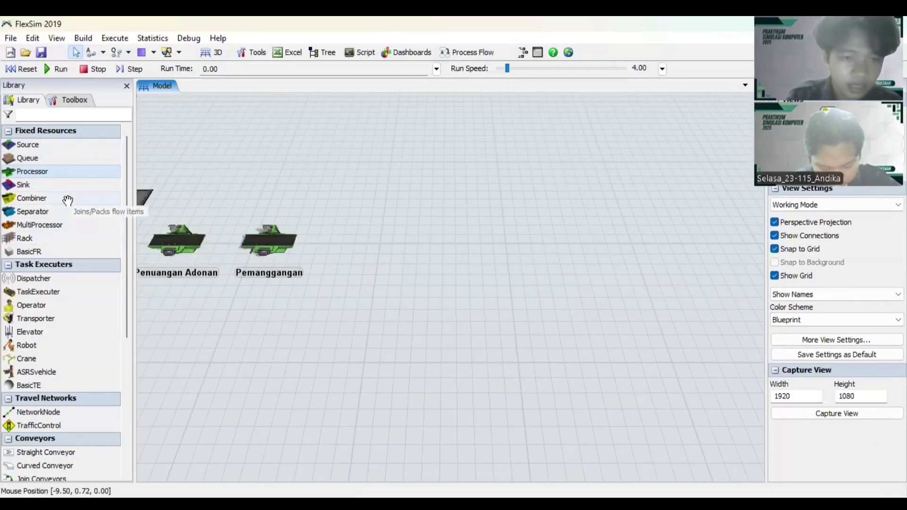
left_click_drag(67, 200, 376, 236)
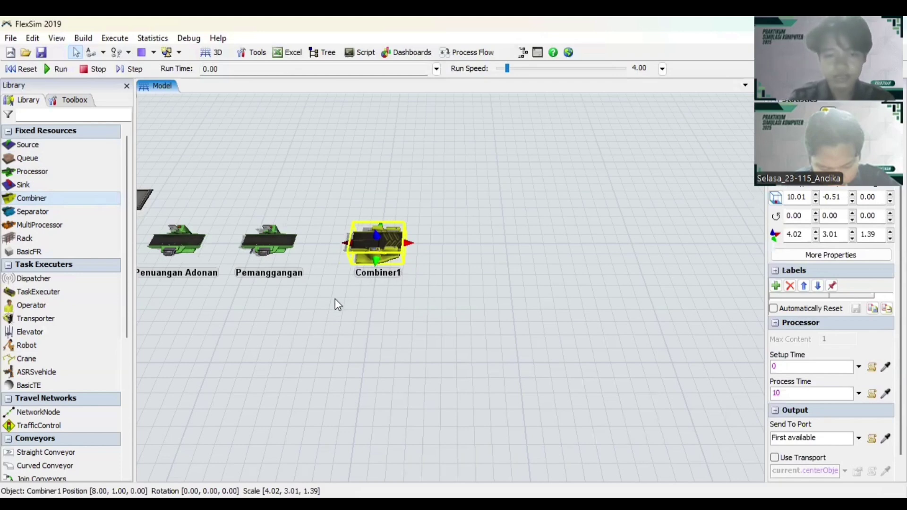
left_click_drag(335, 298, 365, 334)
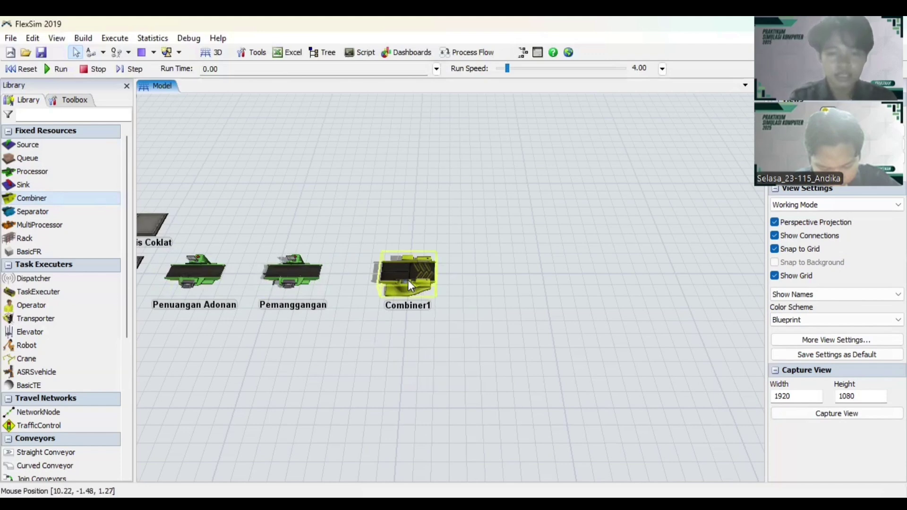
left_click_drag(407, 280, 442, 280)
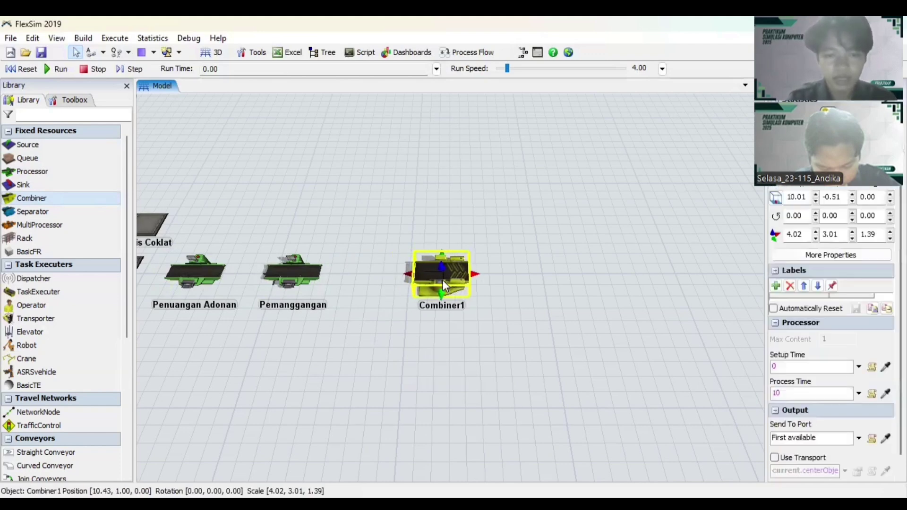
Place a Source between Pemanggangan and the Combiner at about X 6.53, Y -2.53, and rename it Toping.
left_click(54, 145)
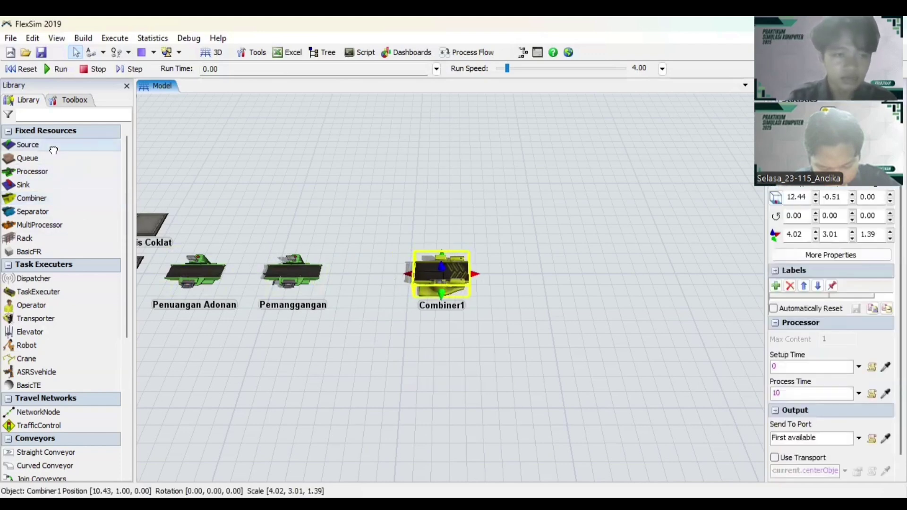
left_click(354, 306)
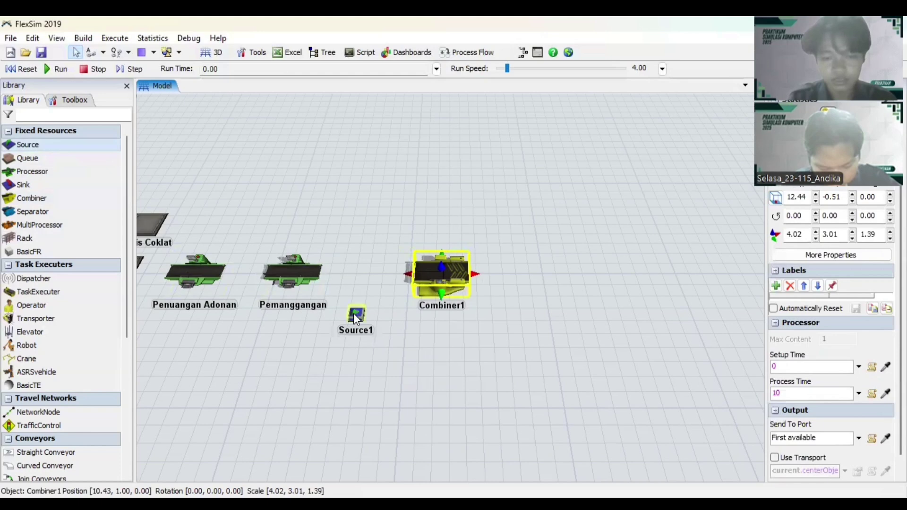
left_click(354, 304)
double_click(353, 304)
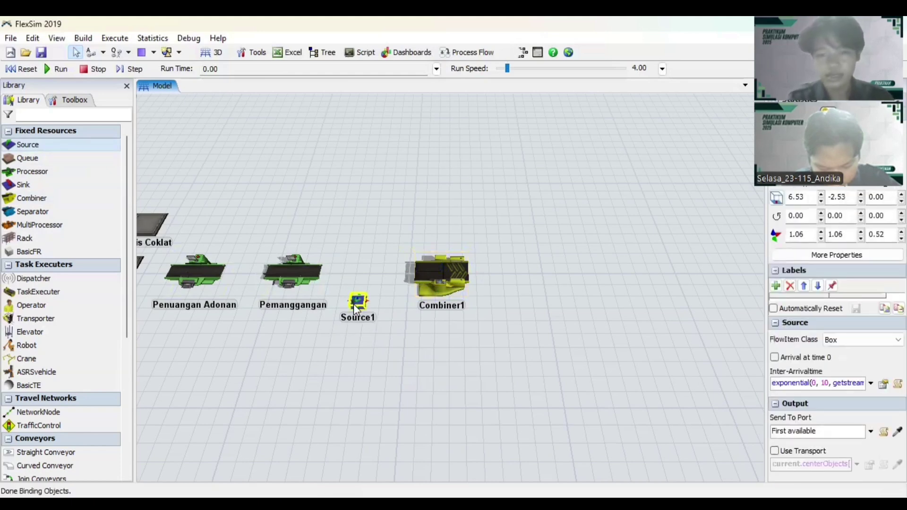
left_click(406, 128)
left_click_drag(405, 129, 360, 131)
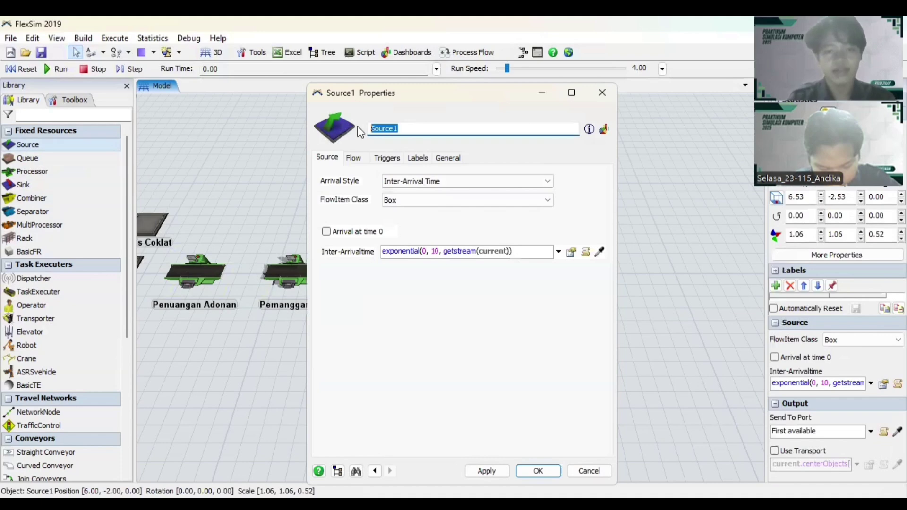
type("Topi")
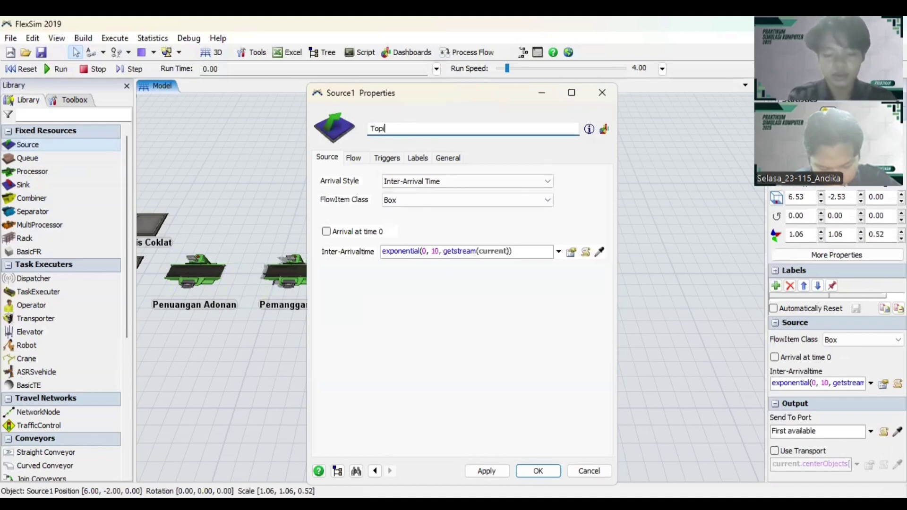
type("ng")
key("Return")
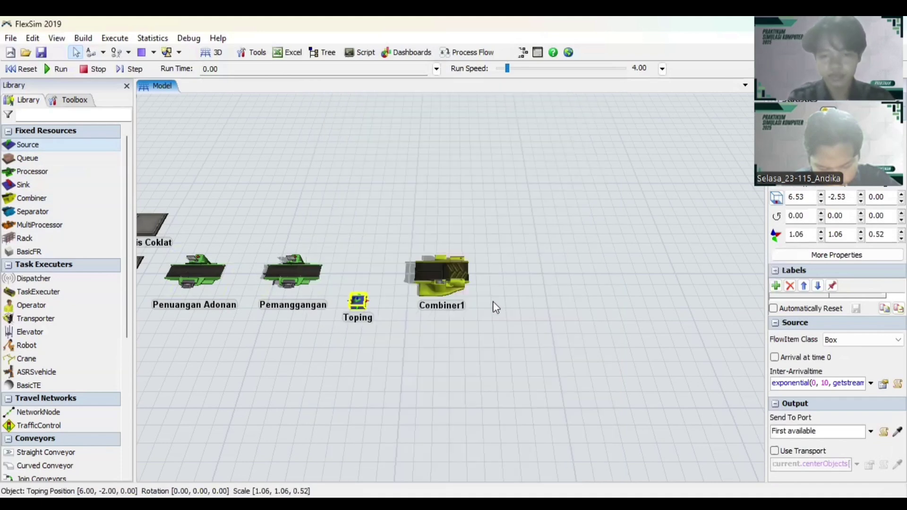
left_click(528, 340)
Shift the Combiner closer to Toping, to about X 11.39, keeping it in line with the Processors.
left_click_drag(500, 327, 503, 337)
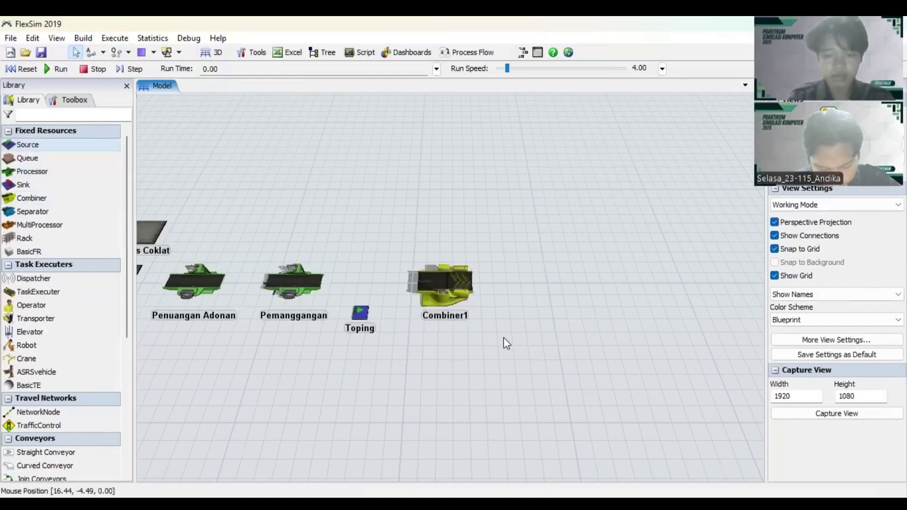
left_click(465, 297)
left_click_drag(466, 298, 448, 292)
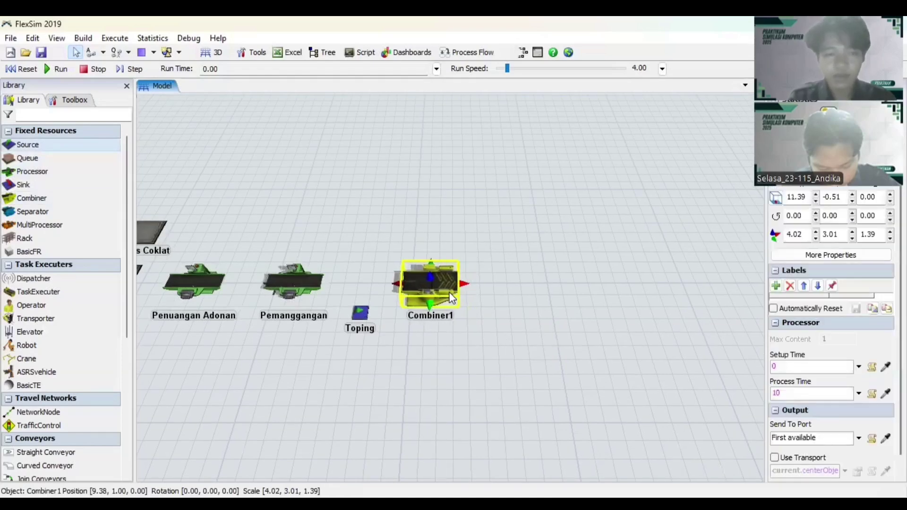
left_click(497, 351)
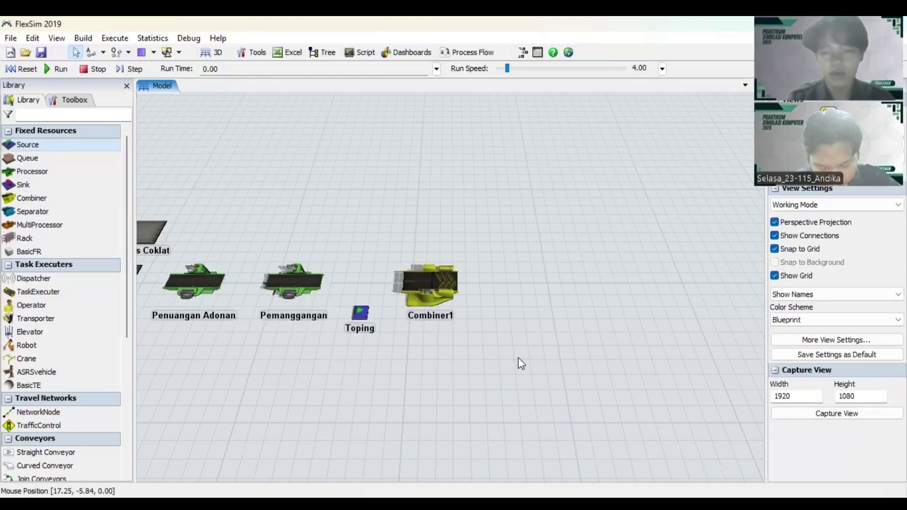
Rename the Combiner after Toping as Pemberian Toping.
left_click(444, 297)
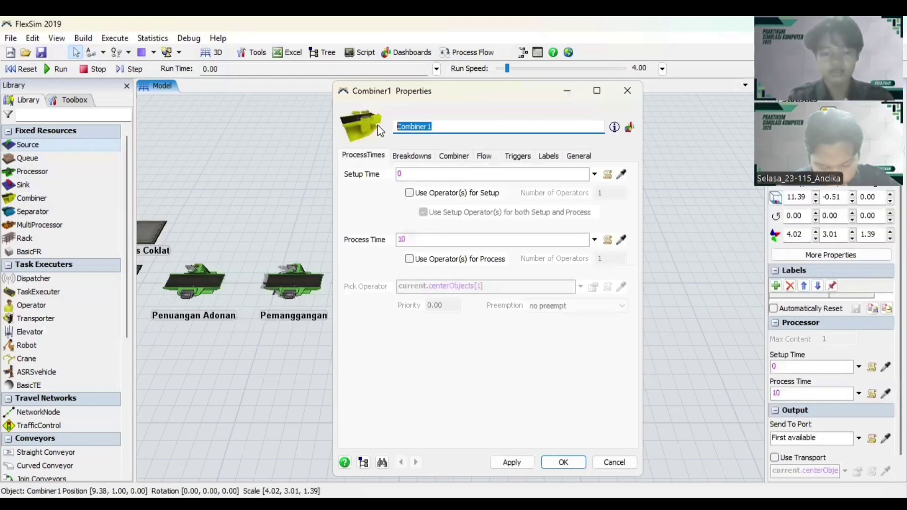
type("Pemberia")
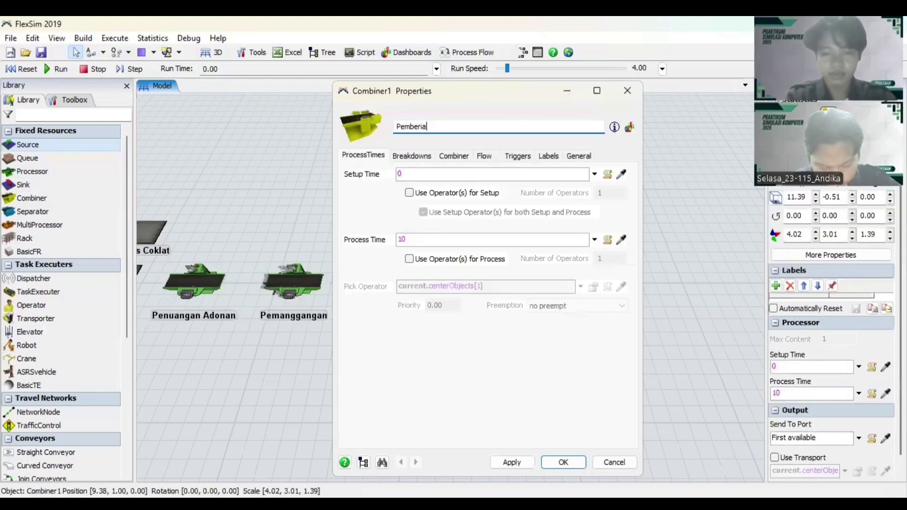
type("n Toping")
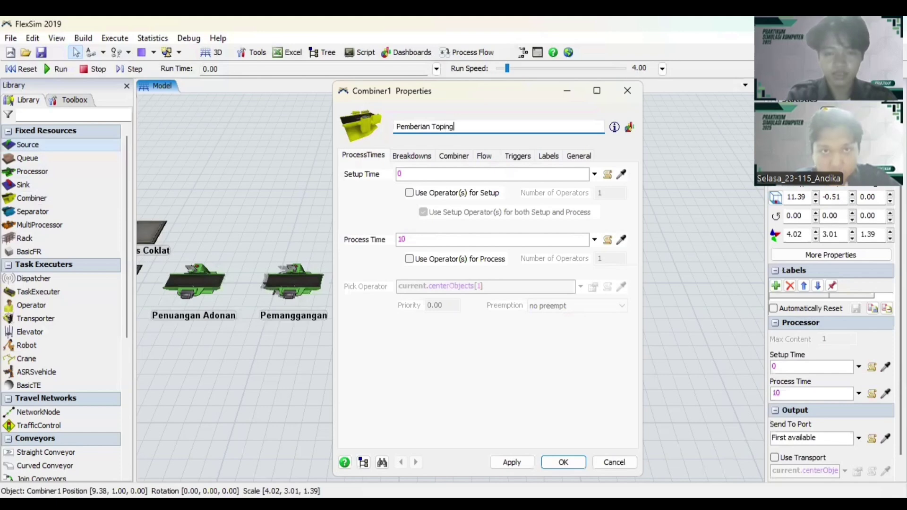
left_click(506, 462)
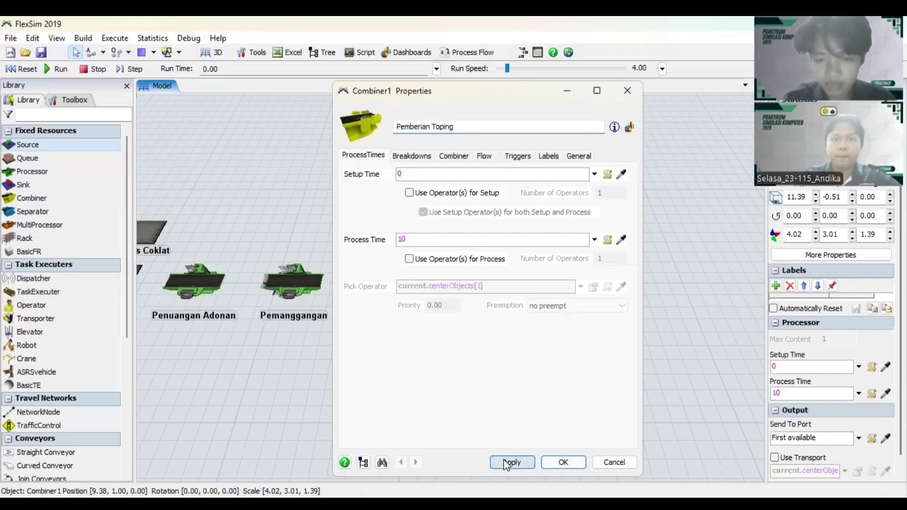
left_click(567, 462)
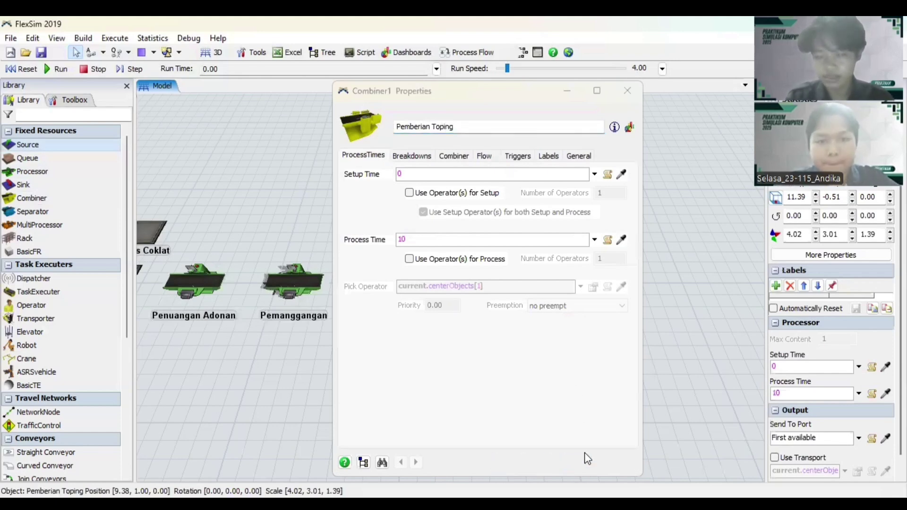
left_click(610, 391)
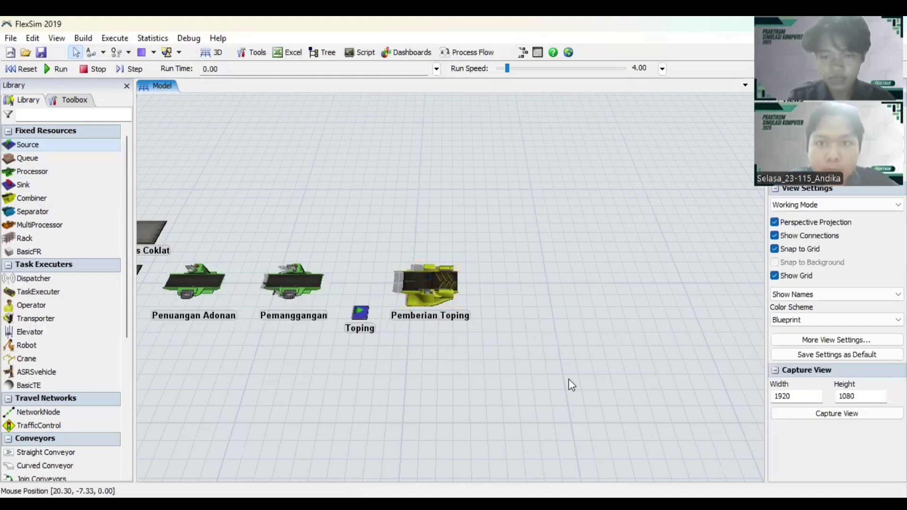
Place a Processor in line after Pemberian Toping at about X 19, Y -0.9, and rename it Pemanggangan 2.
left_click_drag(571, 385, 418, 368)
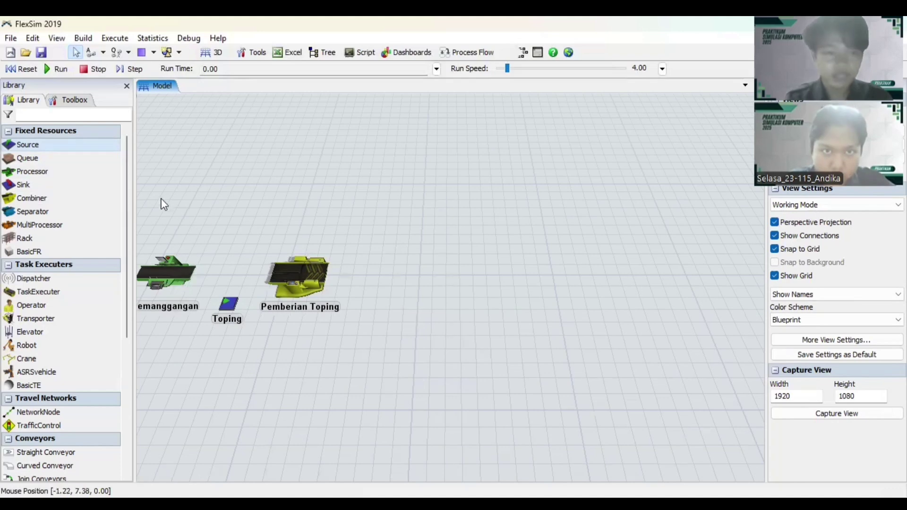
left_click_drag(67, 171, 408, 274)
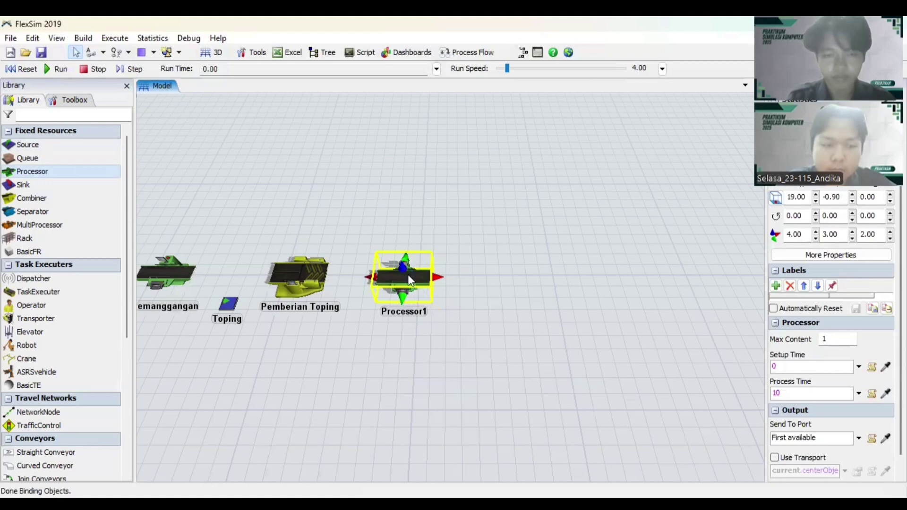
double_click(407, 274)
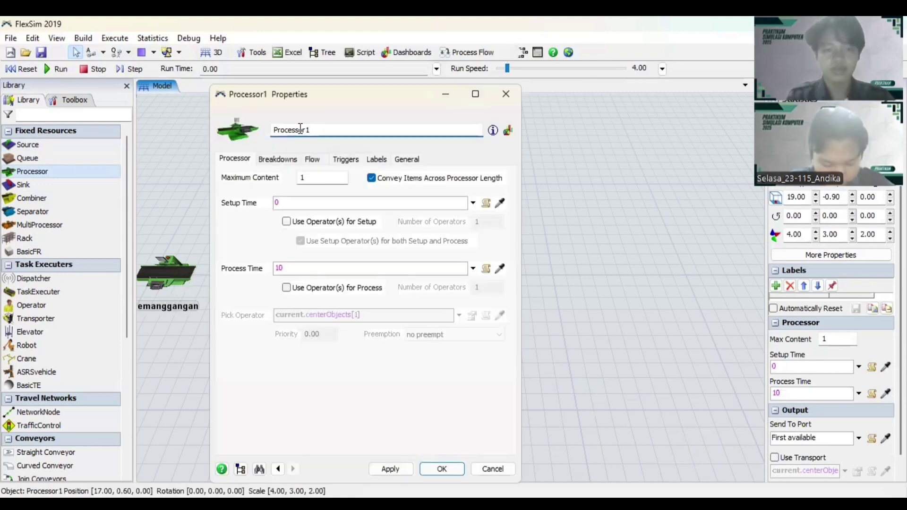
double_click(321, 130)
type("Pemanggangan 2")
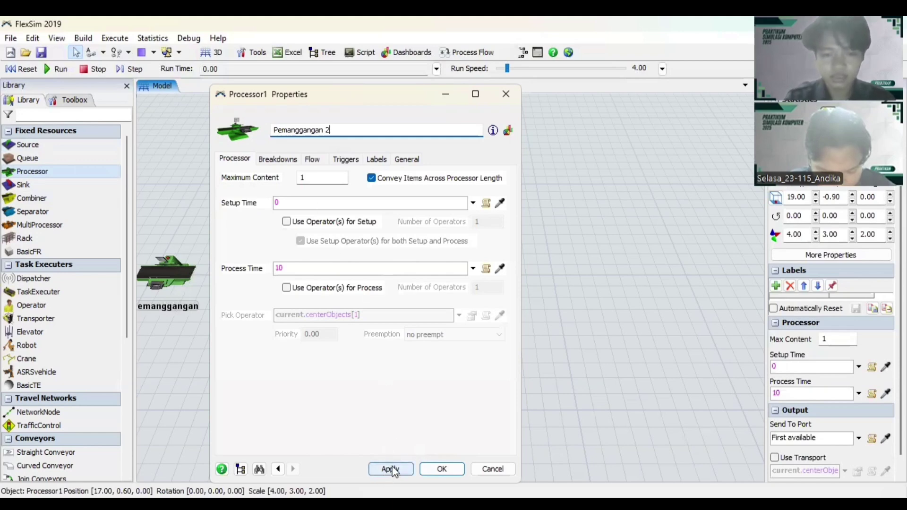
left_click(393, 470)
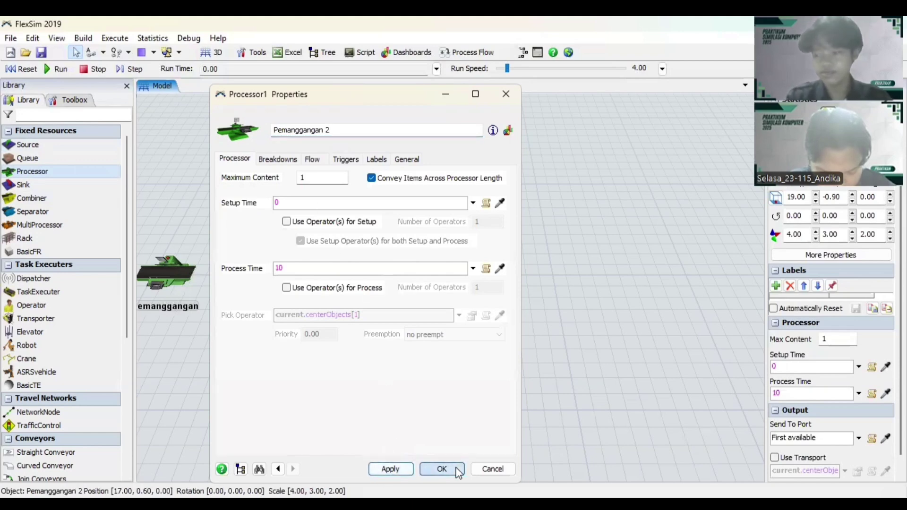
left_click(441, 469)
left_click(551, 344)
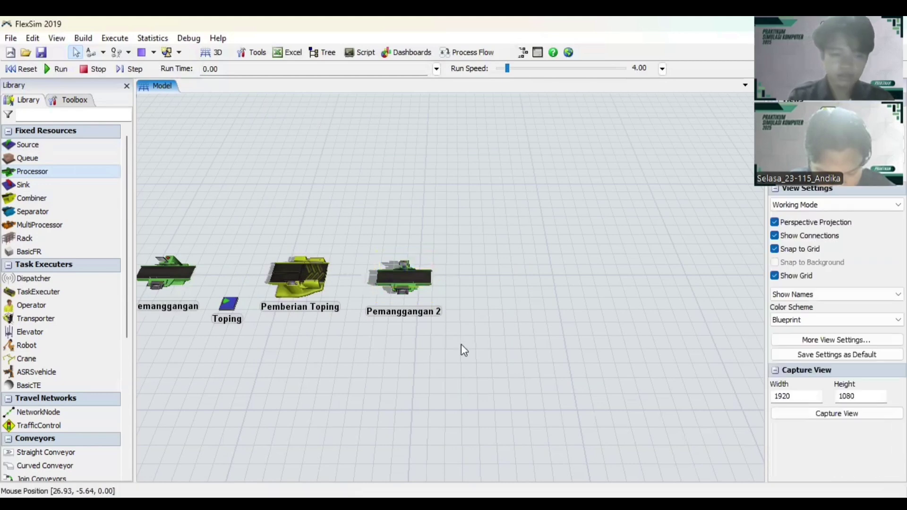
Draw a horizontal straight conveyor about 7.07 m long after Pemanggangan 2, from about X 22.7 to X 29.77 at Y -0.79.
scroll(57, 315, "down", 2)
scroll(55, 312, "down", 1)
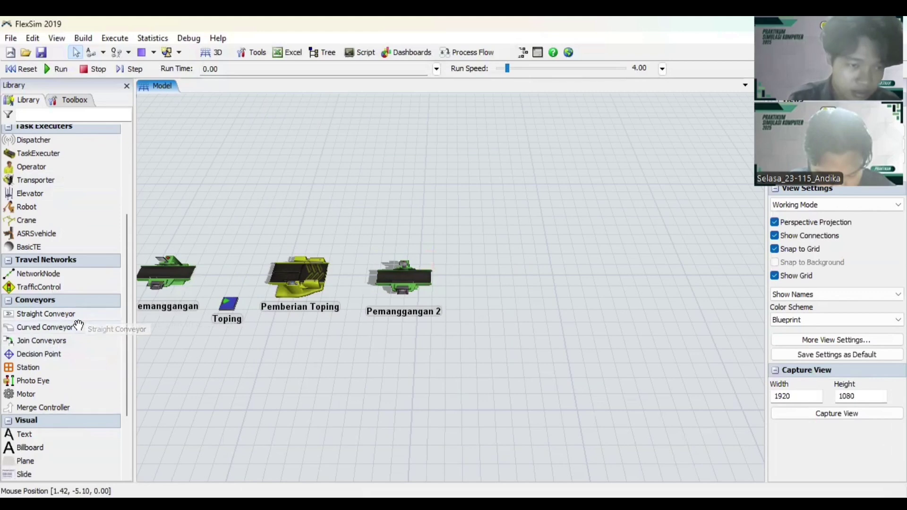
left_click(67, 313)
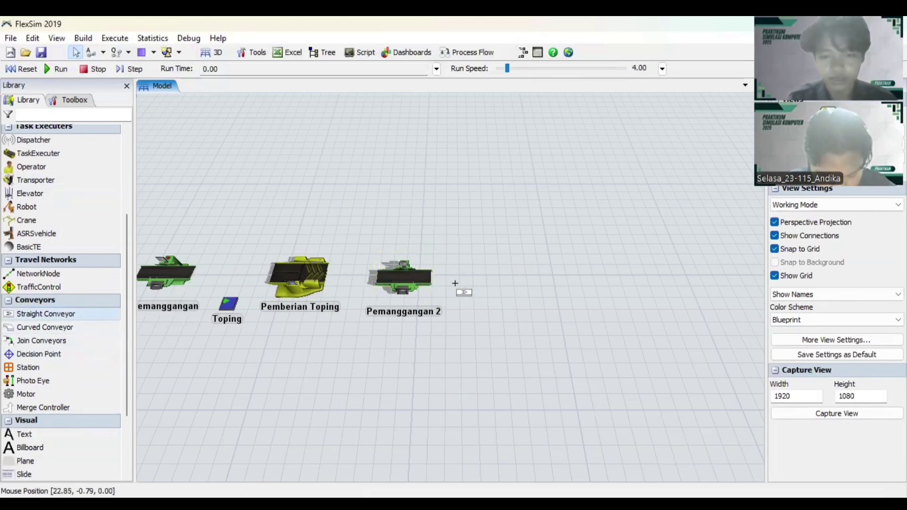
mouse_move(454, 283)
left_mouse_down()
mouse_move(532, 290)
mouse_move(557, 285)
mouse_move(555, 276)
left_mouse_up()
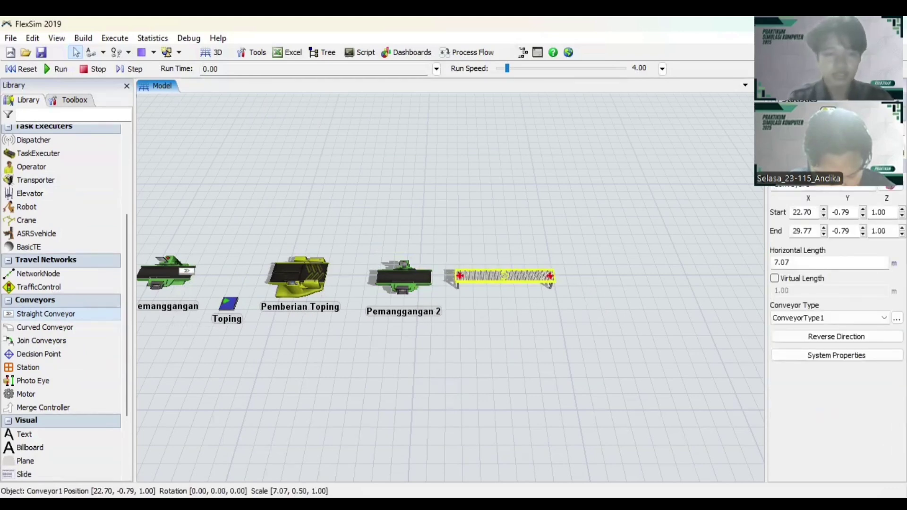
Place a Processor beyond the conveyor's far end at about X 33.68, Y -1.04, and rename it Pendinginan Etalase.
scroll(83, 219, "up", 3)
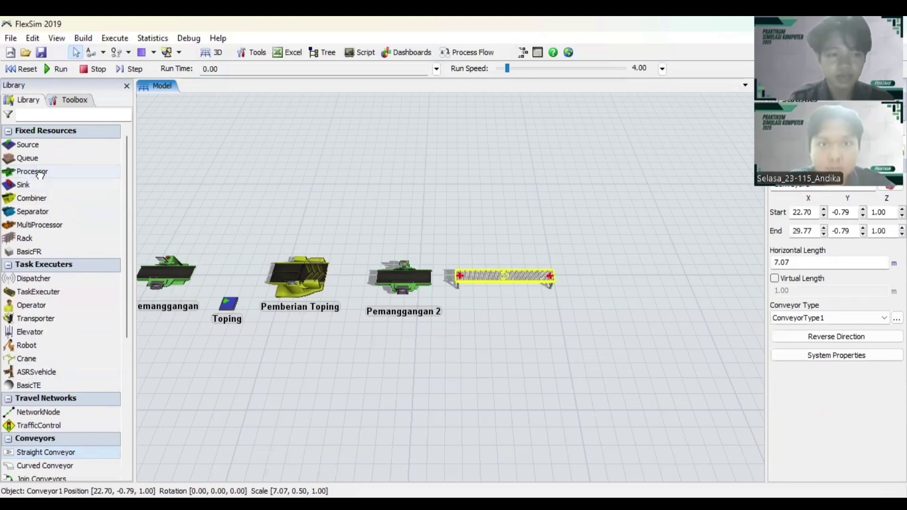
left_click_drag(40, 175, 589, 278)
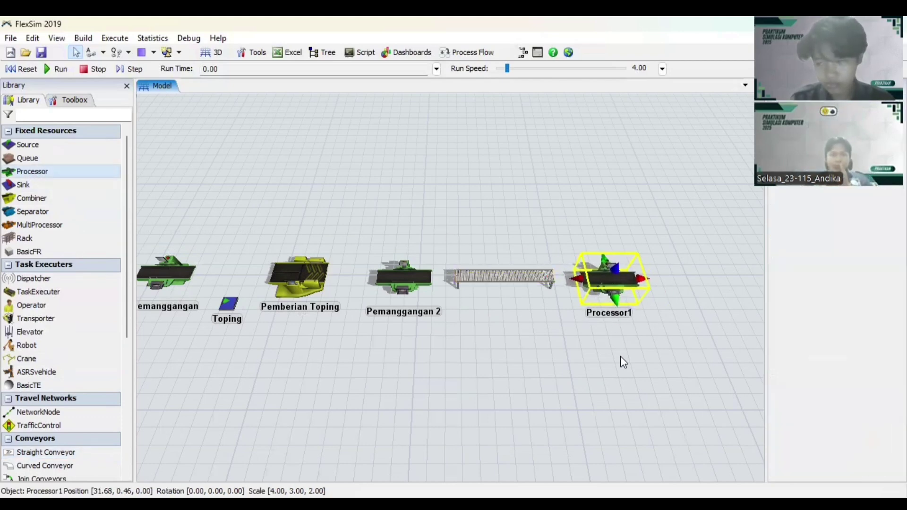
left_click_drag(620, 356, 367, 325)
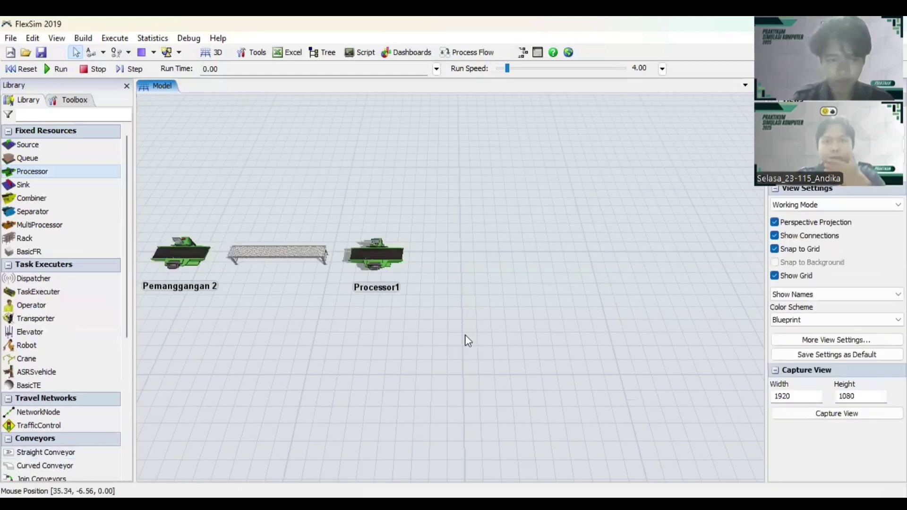
left_click_drag(465, 334, 399, 313)
double_click(322, 240)
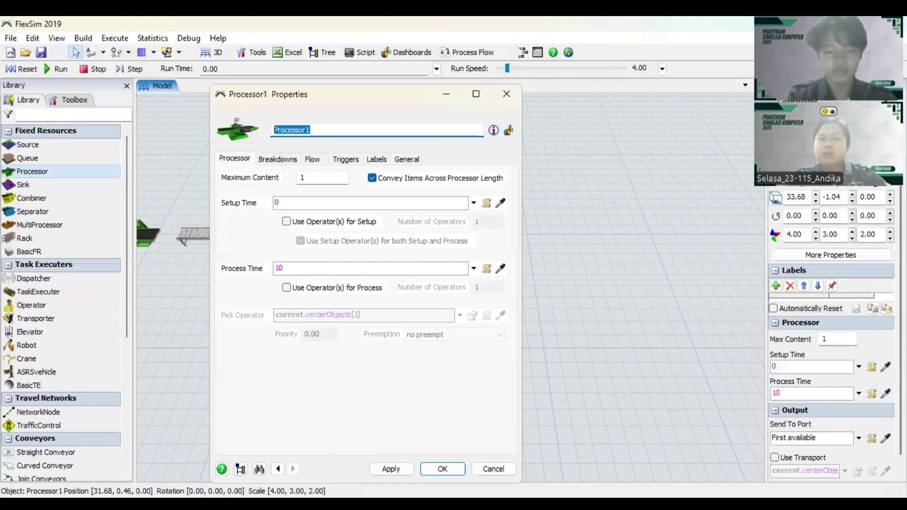
type("Pe")
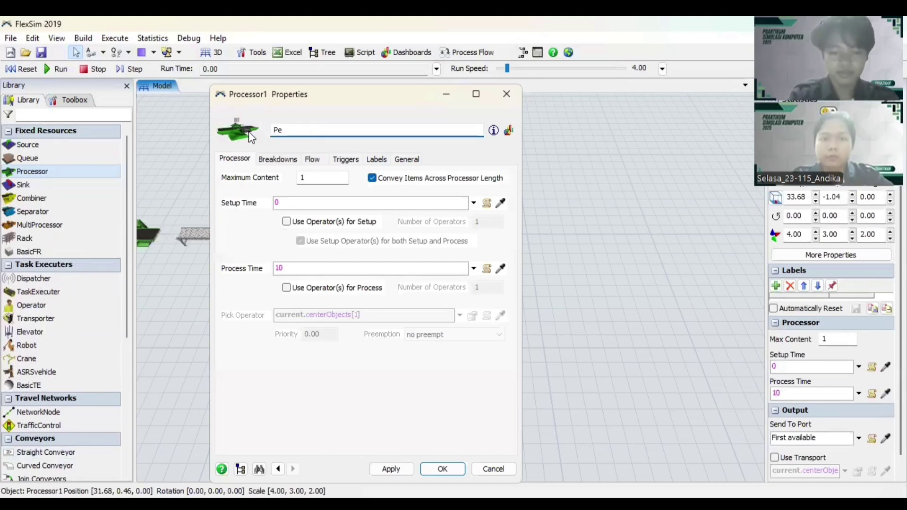
type("ndinginan Etalase")
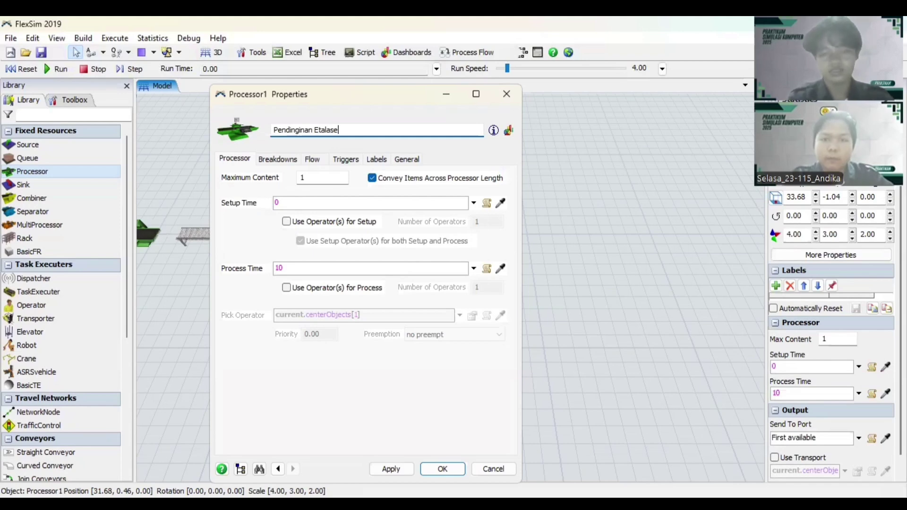
left_click(390, 469)
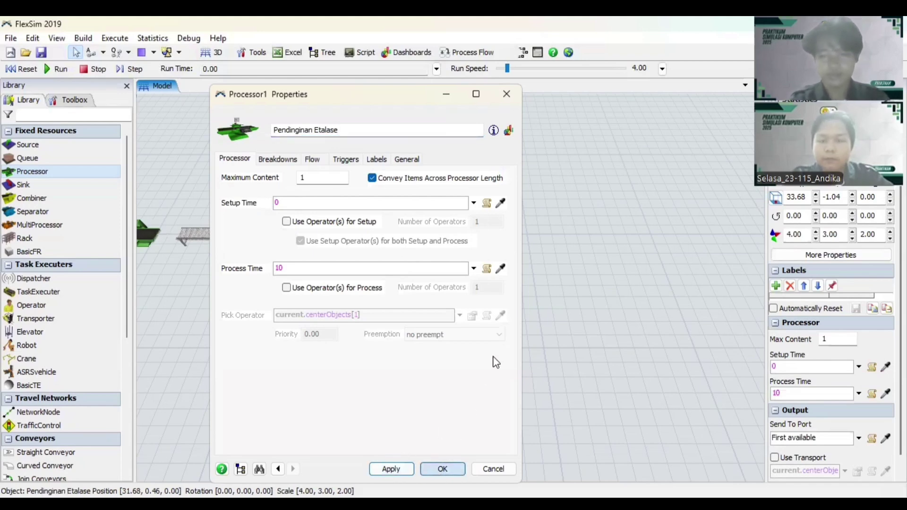
left_click(572, 313)
Draw three straight conveyors beyond Pendinginan Etalase: about 7.93 m onward, about 8.12 m perpendicular near its end, and about 6.94 m running back at Y -5.51.
left_click_drag(508, 313, 406, 308)
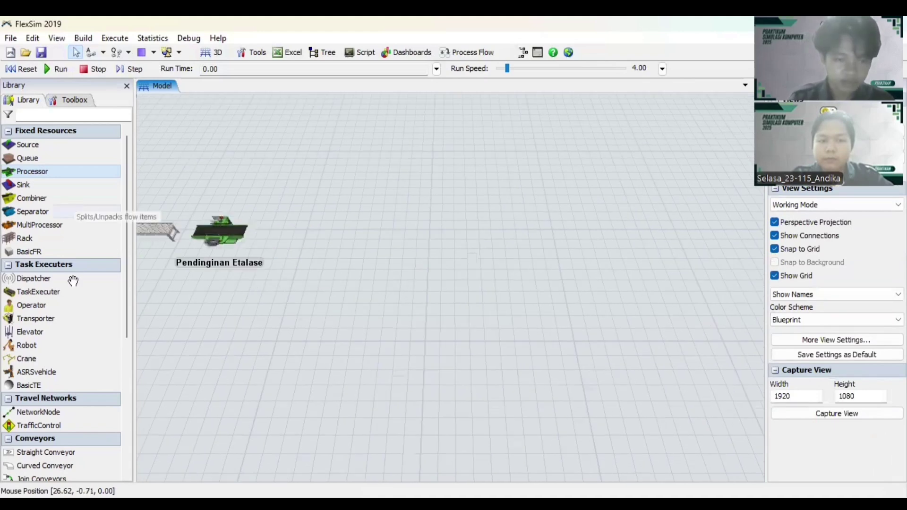
scroll(77, 308, "down", 3)
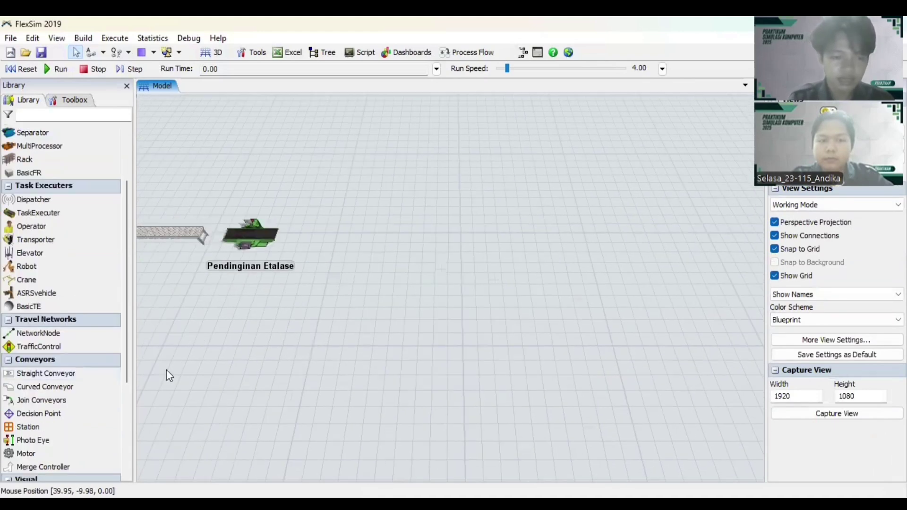
left_click(68, 374)
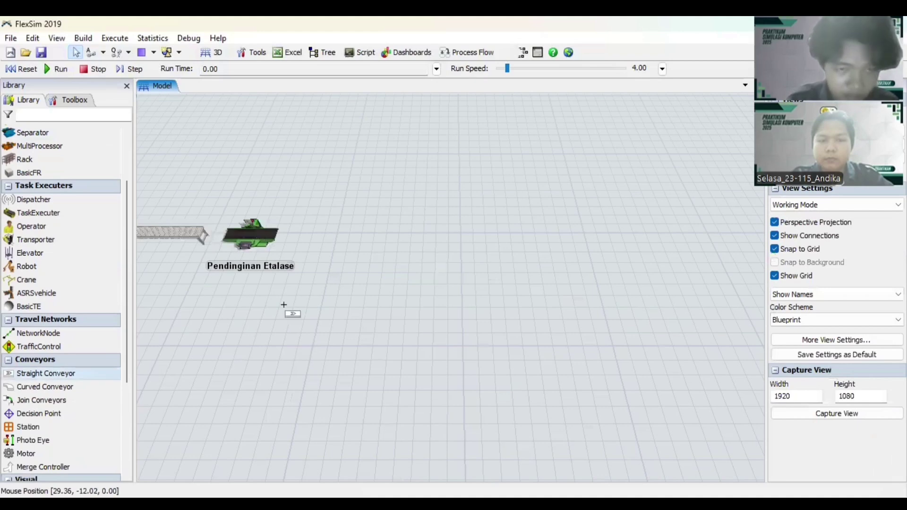
left_click_drag(299, 243, 406, 345)
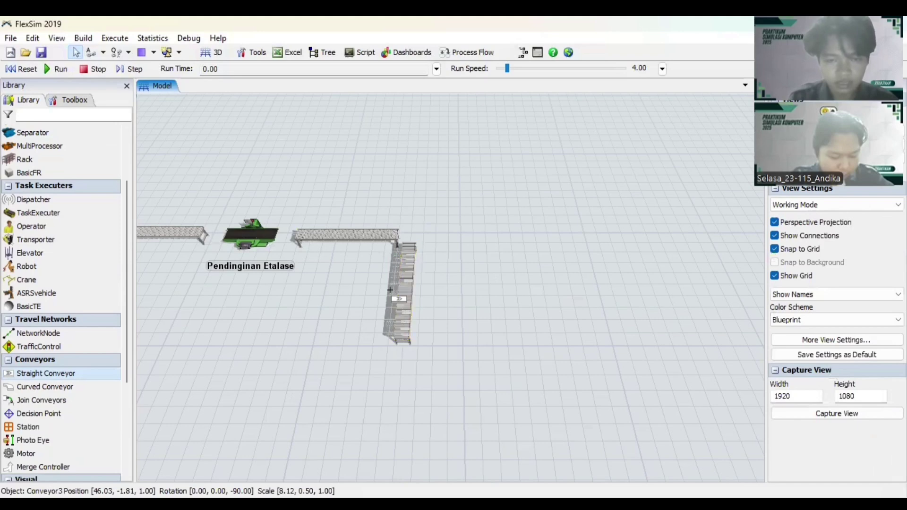
left_click(291, 281)
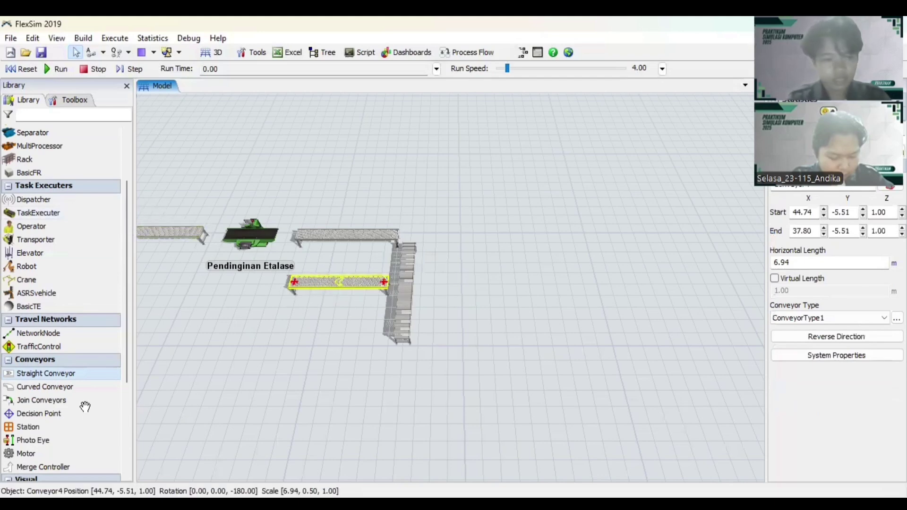
Try to link the straight conveyors beyond Pendinginan Etalase with a curved conveyor, and delete the curved piece.
left_click(69, 386)
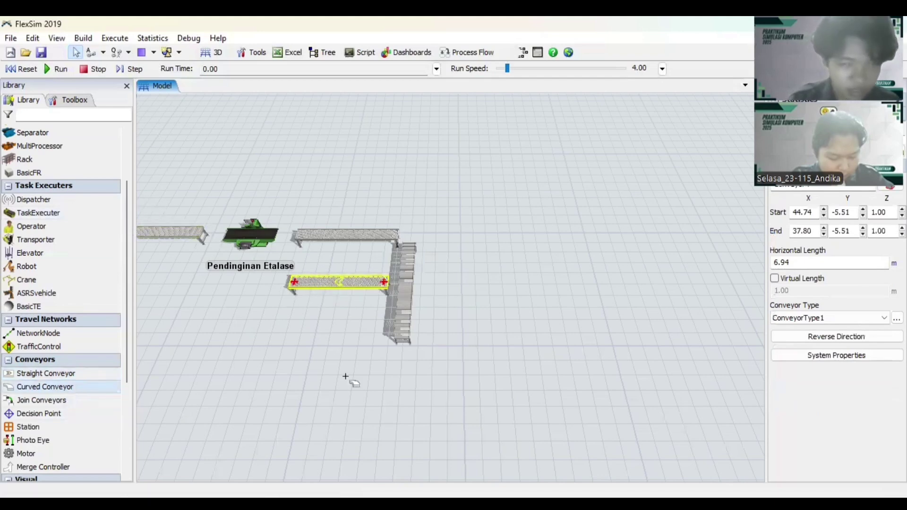
scroll(427, 247, "up", 1)
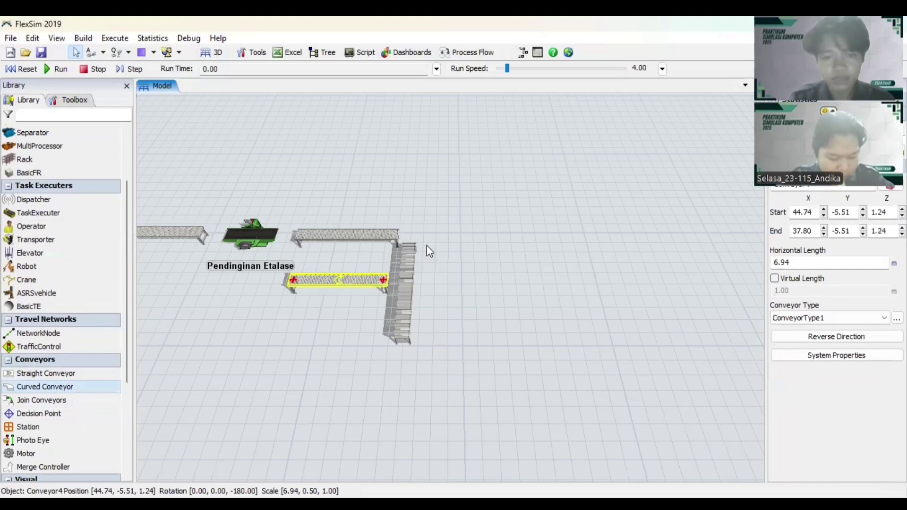
left_click(394, 235)
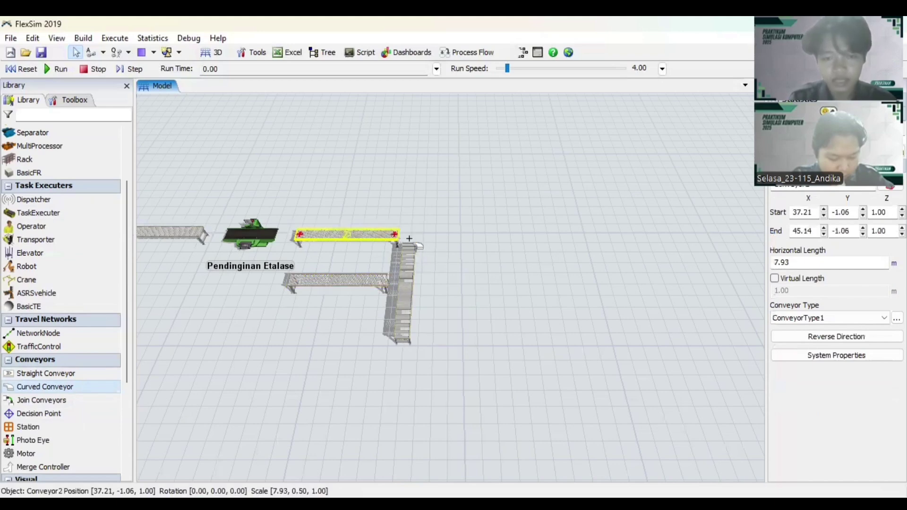
left_click(410, 245)
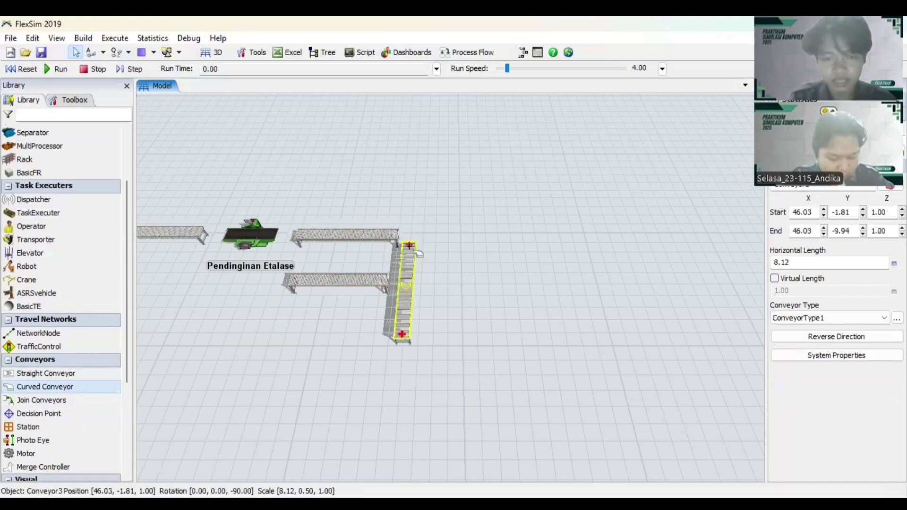
left_click(387, 233)
left_click(375, 234)
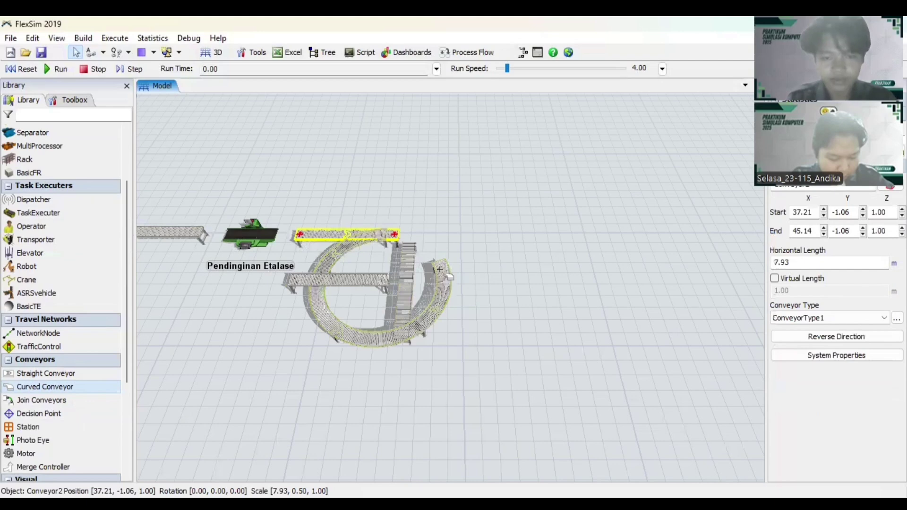
left_click(440, 269)
left_click(431, 302)
key("Delete")
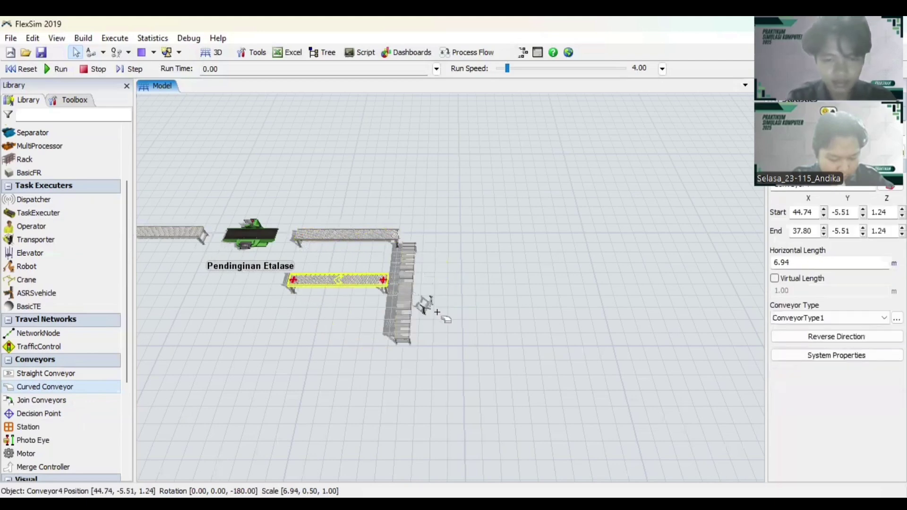
left_click(480, 356)
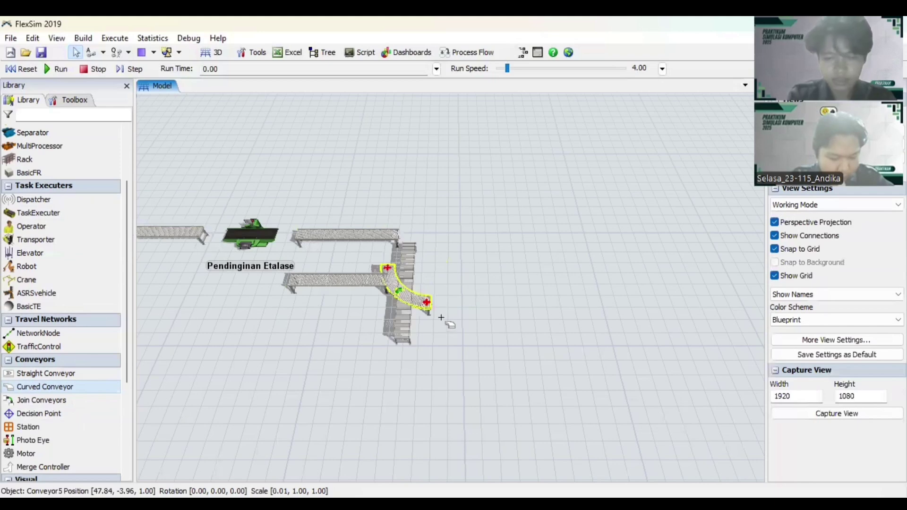
key("Delete")
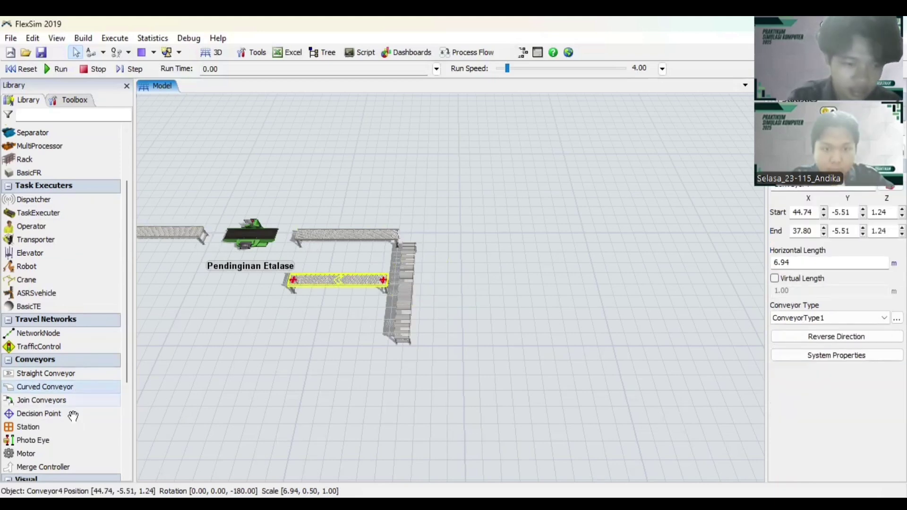
Join the onward conveyor beyond Pendinginan Etalase to the start of the perpendicular 8.12 m conveyor with Join Conveyors.
left_click(56, 400)
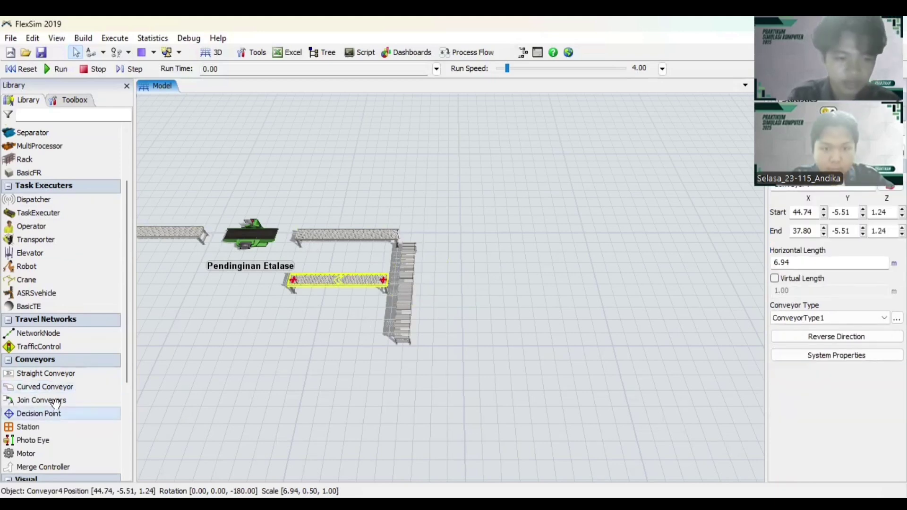
left_click(396, 235)
left_click(411, 247)
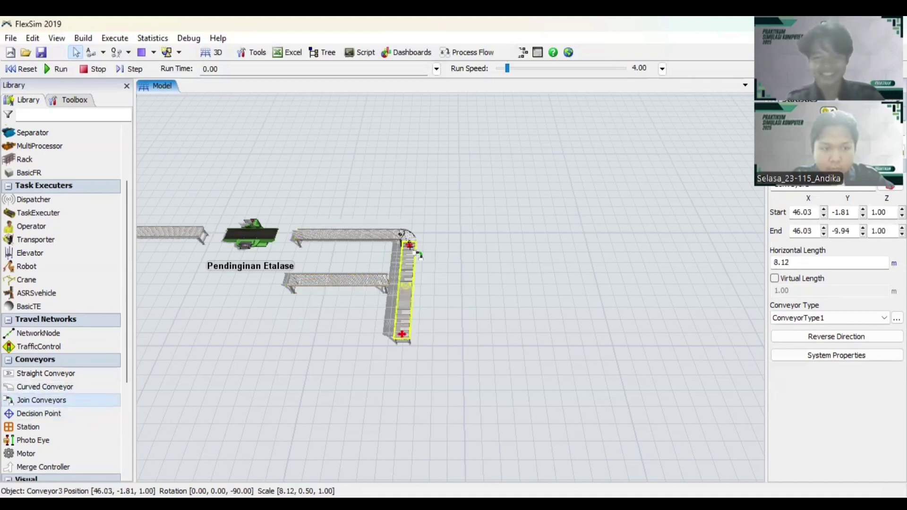
left_click(468, 262)
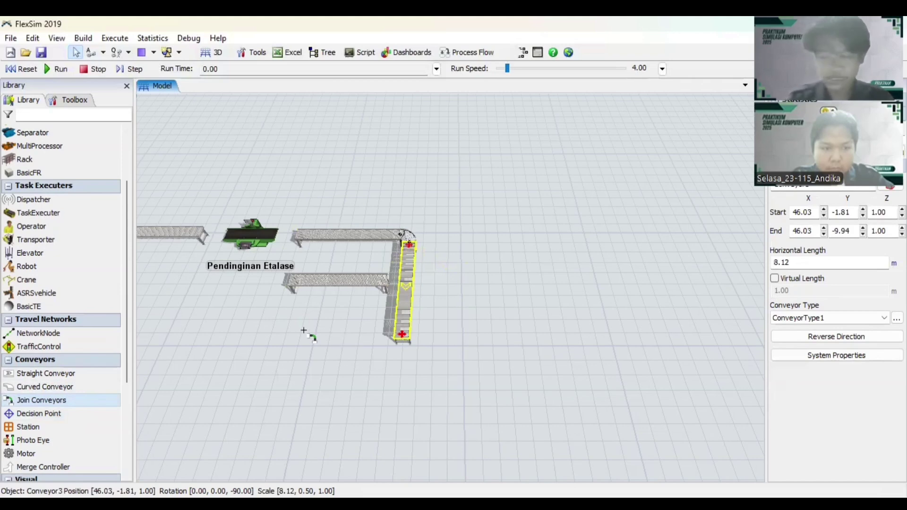
Place a Sink near the returning conveyor's free end at about X 36.86, Y -5.53, and shift that conveyor to start at about X 45.49.
scroll(59, 192, "up", 2)
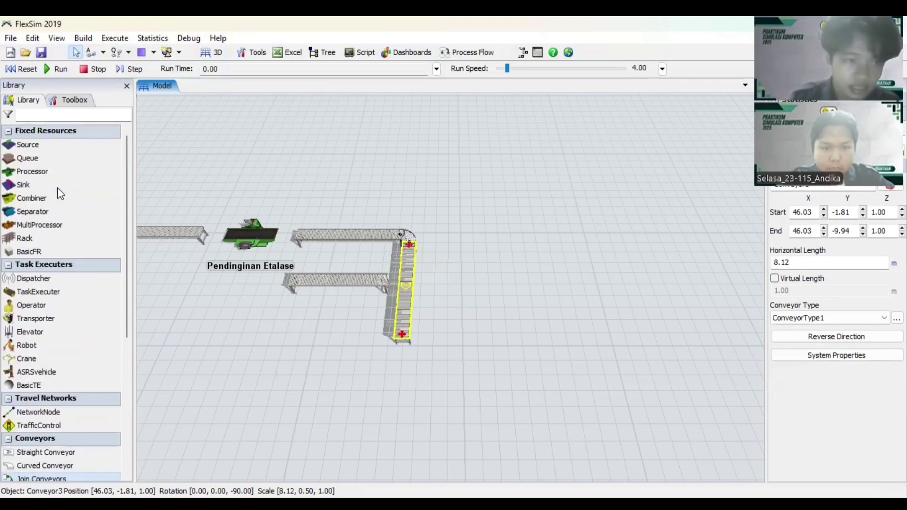
left_click(89, 189)
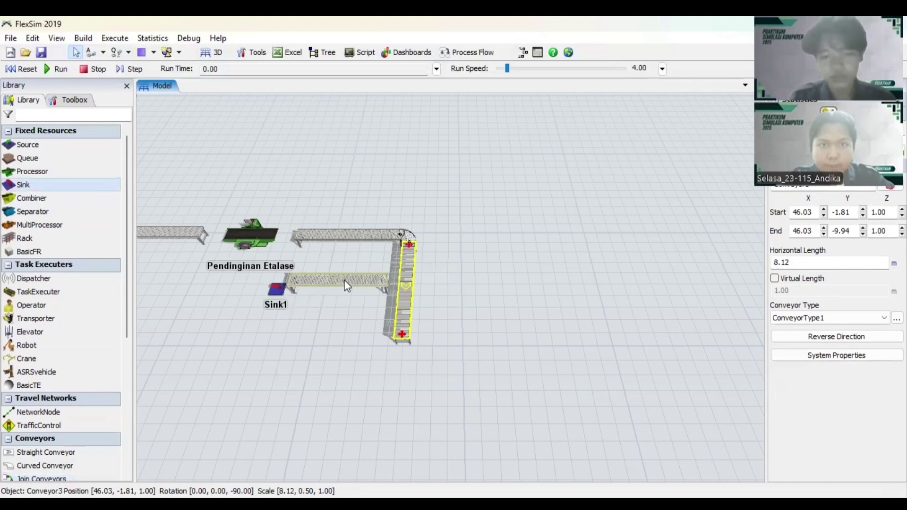
left_click_drag(344, 280, 355, 280)
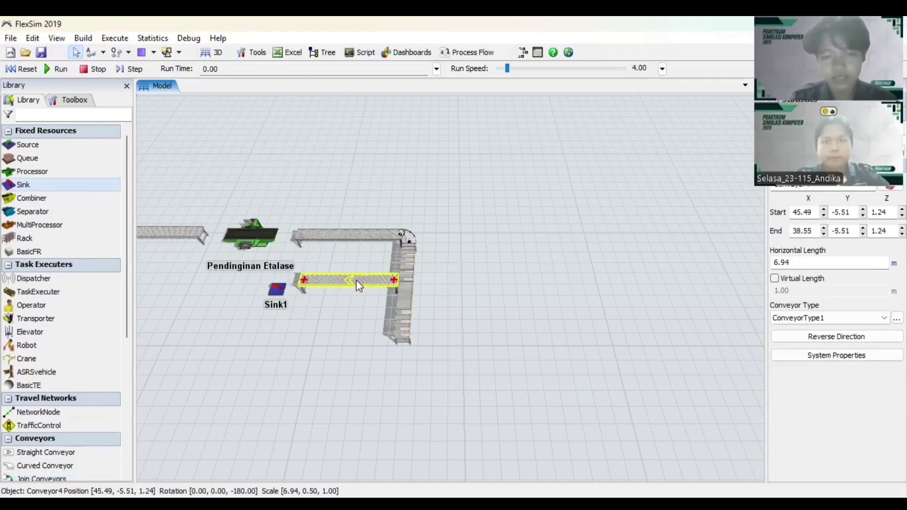
left_click(332, 327)
scroll(312, 324, "up", 2)
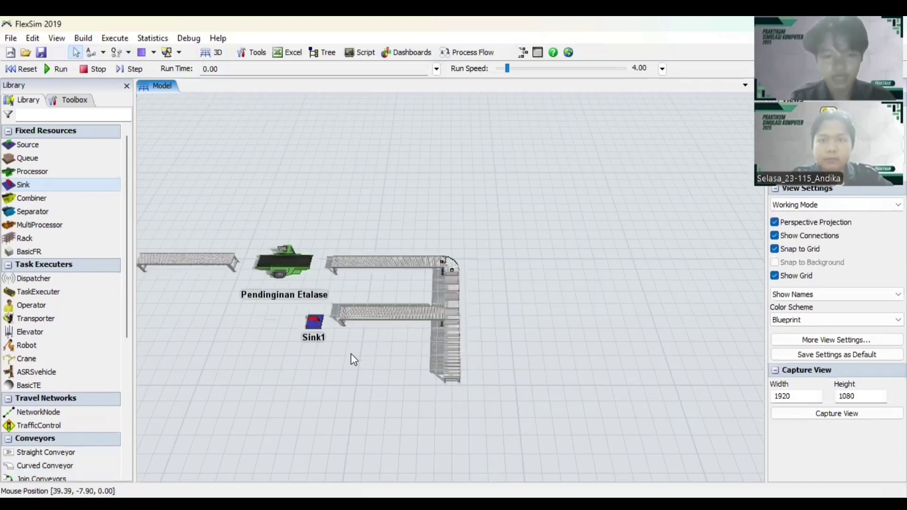
left_click(325, 326)
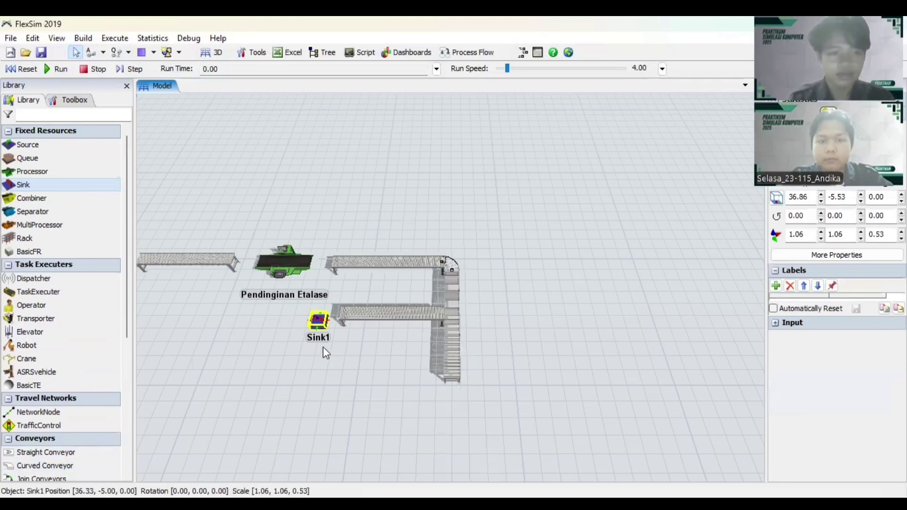
Rename the Sink at the end of the returning conveyor as Dijual Langsung.
double_click(317, 321)
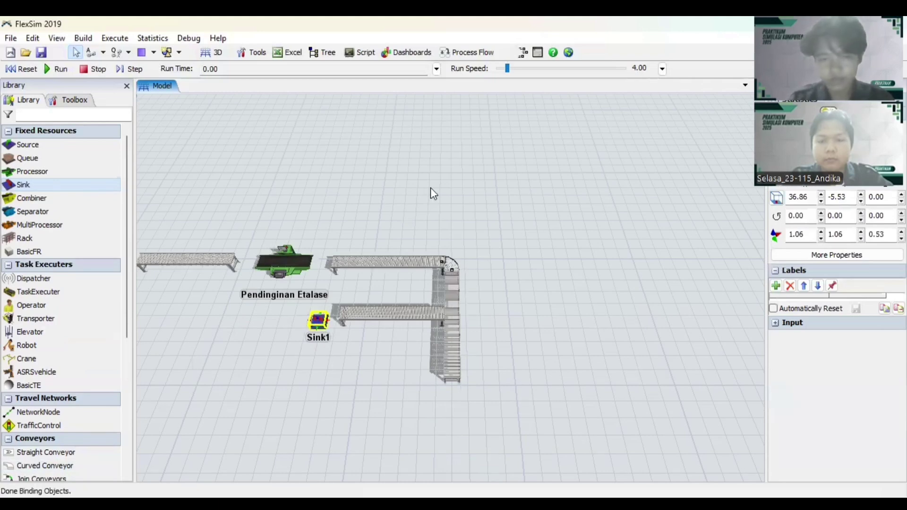
type("Di")
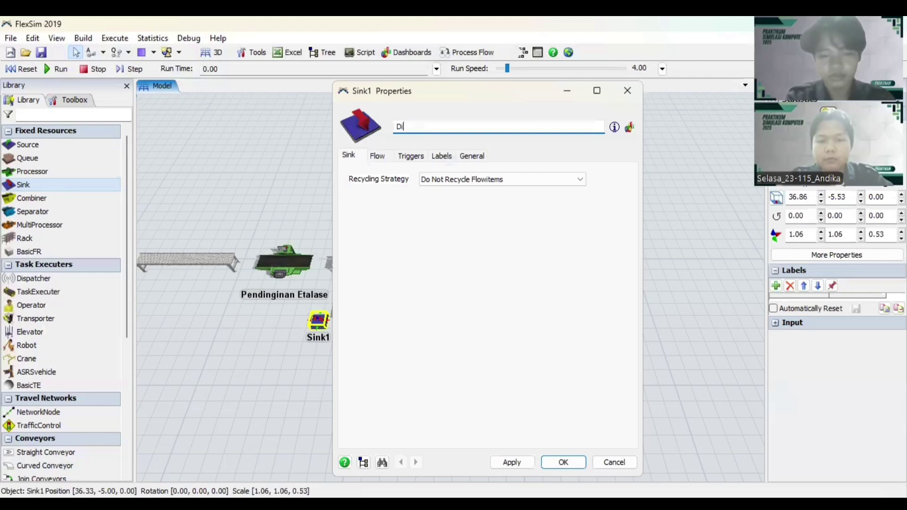
type("jual Langsung")
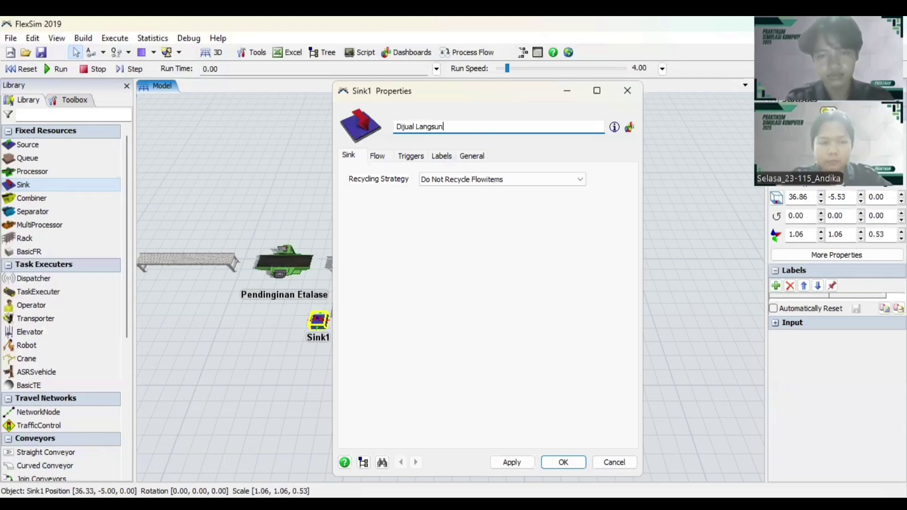
left_click(520, 464)
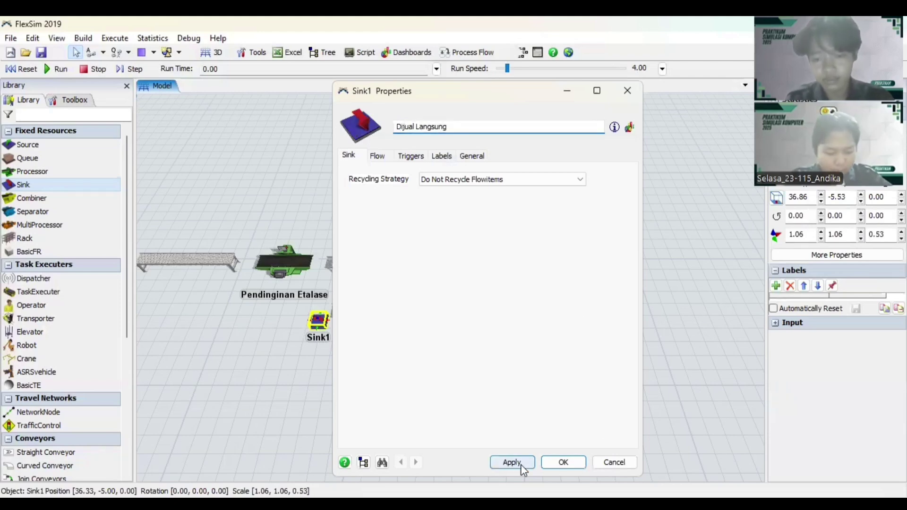
left_click(560, 462)
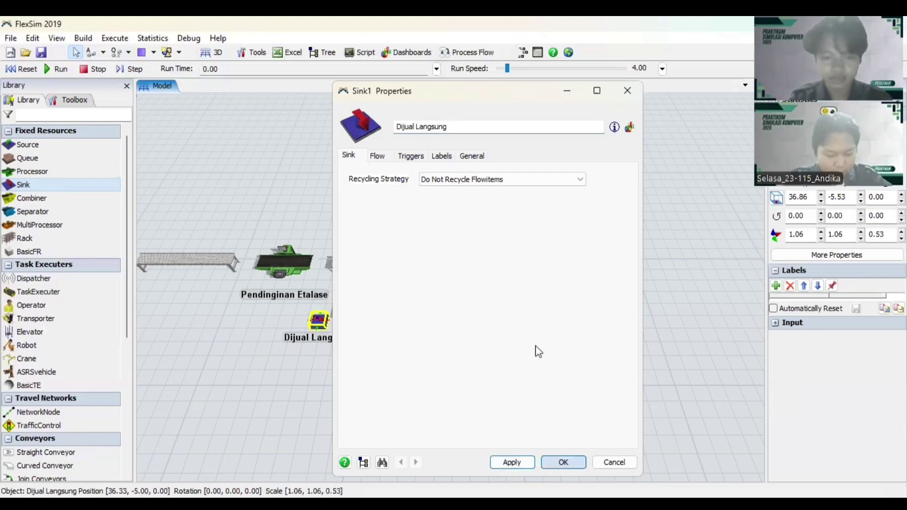
Place a Combiner beyond the far end of the perpendicular conveyor, at about X 45.54, Y -14.03.
left_click_drag(578, 359, 518, 276)
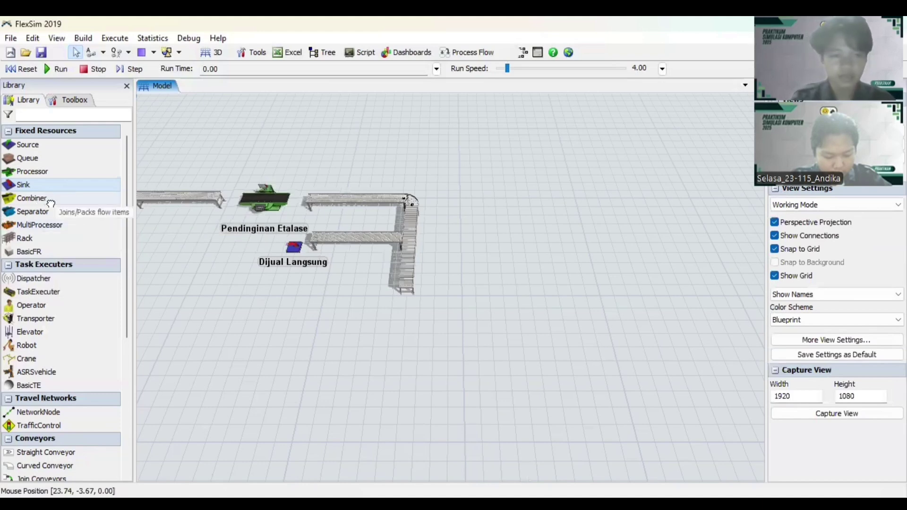
left_click_drag(50, 203, 403, 335)
left_click_drag(497, 309, 457, 336)
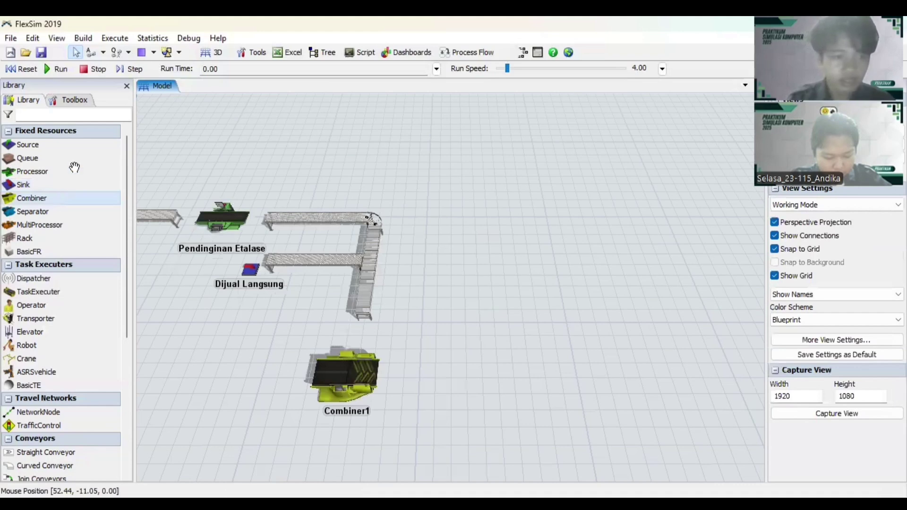
Place a Source beside the Combiner at about X 48.53, Y -11.53, and rename it Kemasan Plastik.
left_click_drag(307, 294, 391, 337)
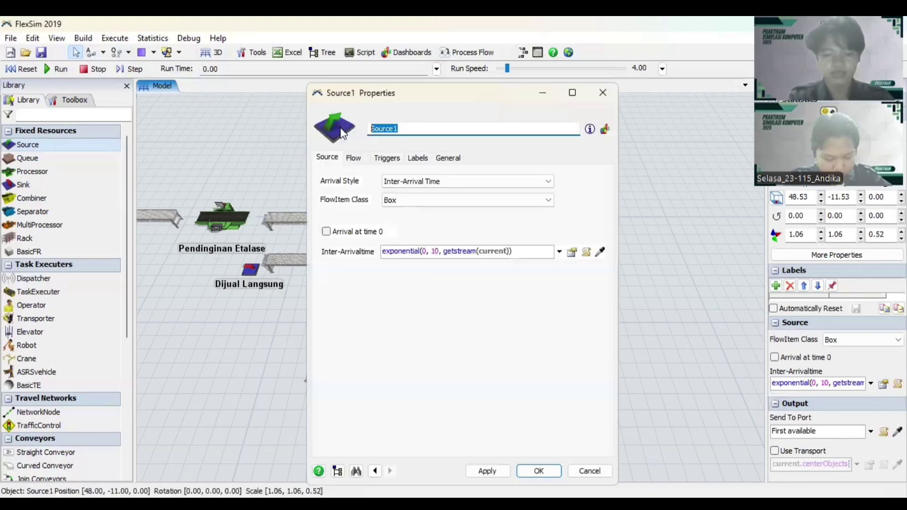
type("Pa")
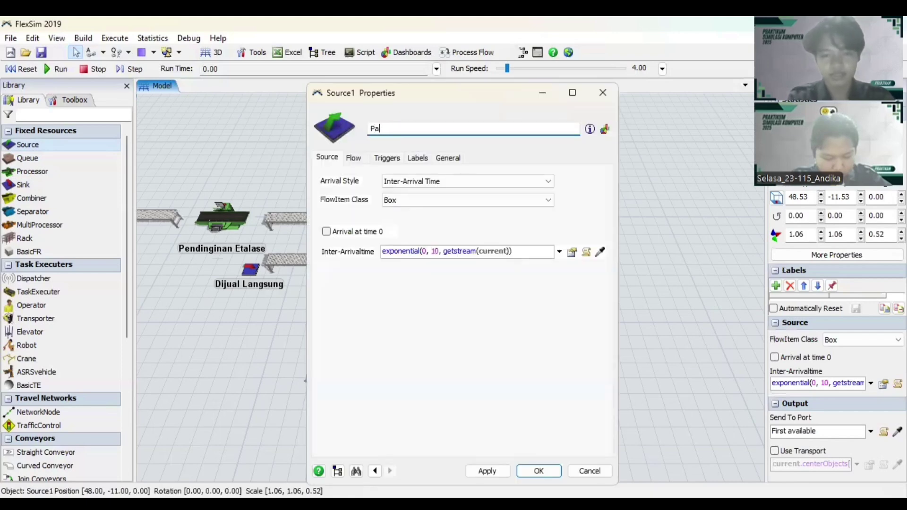
type("Kemasan Plastik")
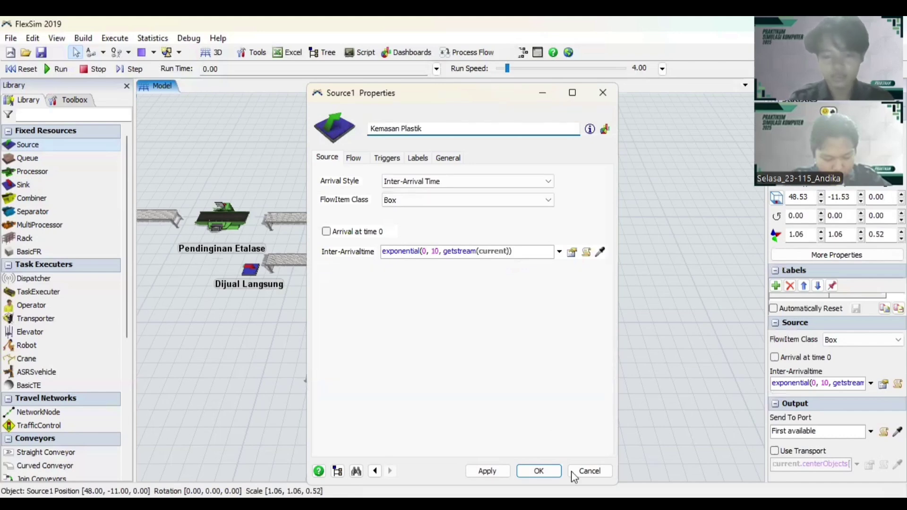
left_click(489, 472)
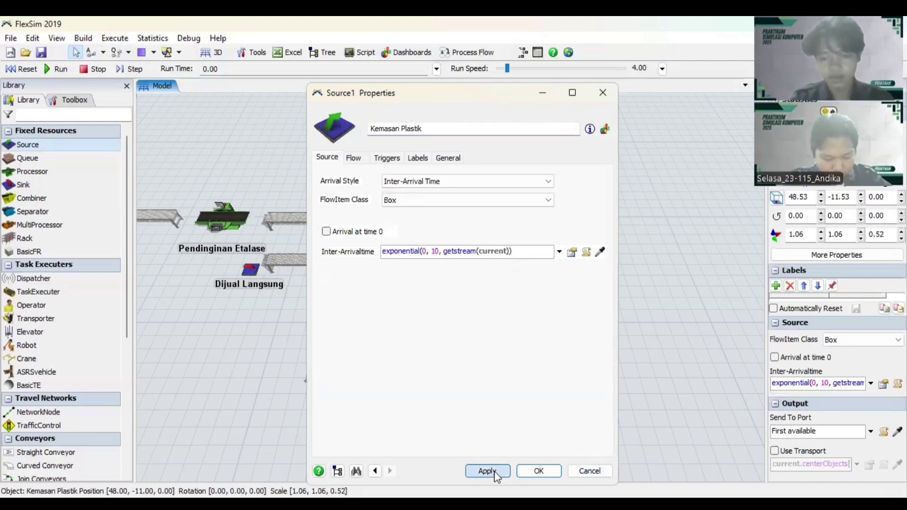
left_click(524, 472)
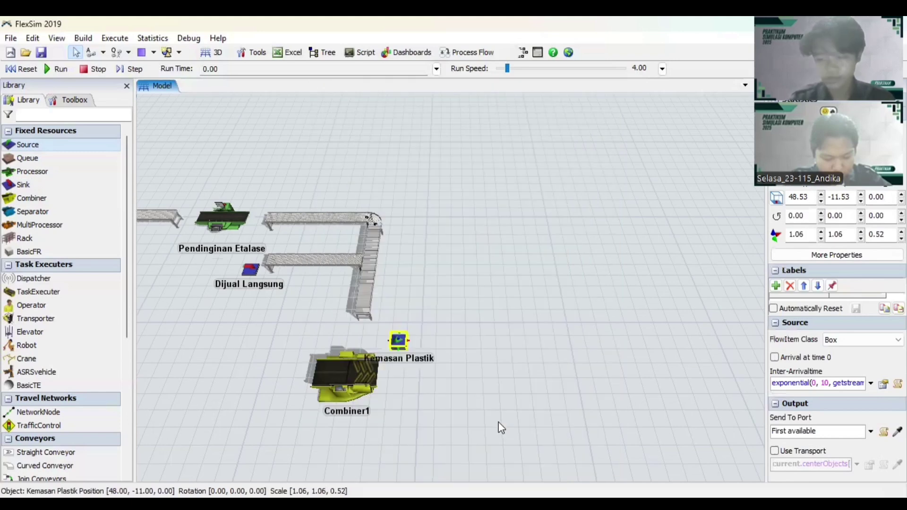
Rename the Combiner next to Kemasan Plastik as Pengemasan.
left_click_drag(524, 344, 530, 340)
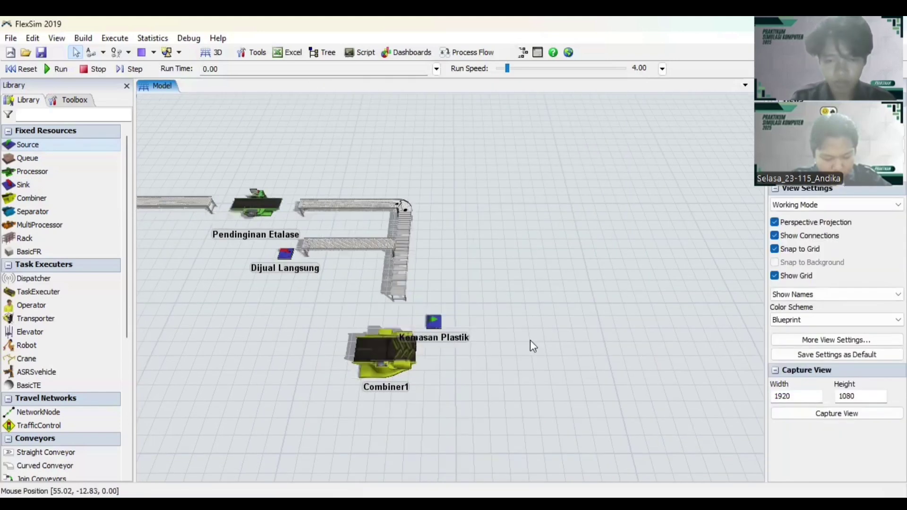
double_click(392, 359)
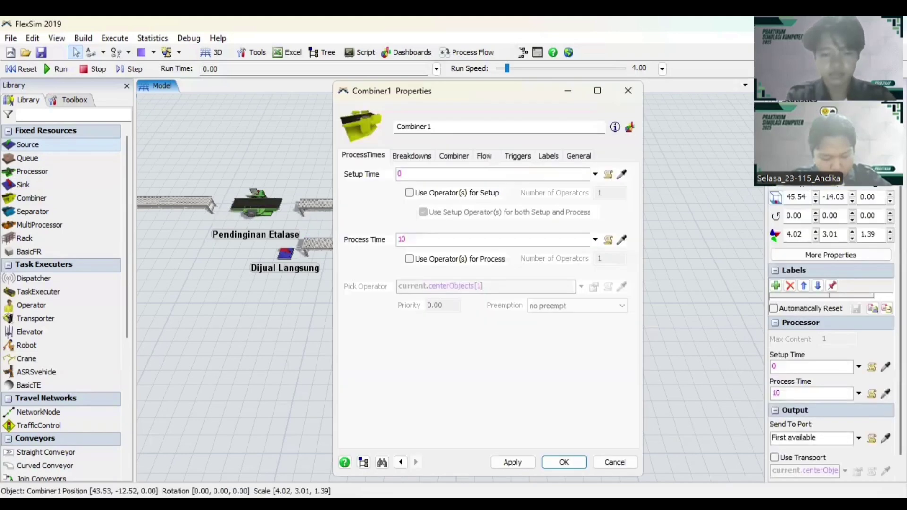
double_click(414, 127)
type("Pengemasan")
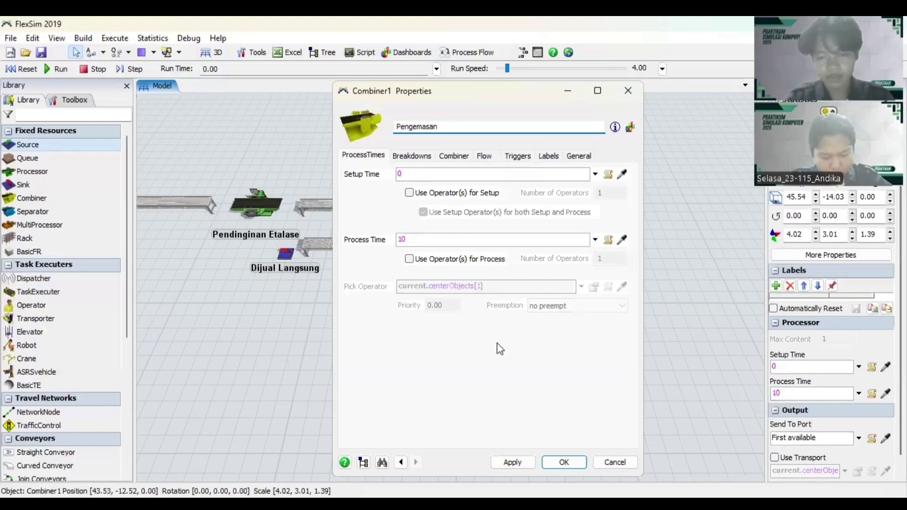
left_click(515, 455)
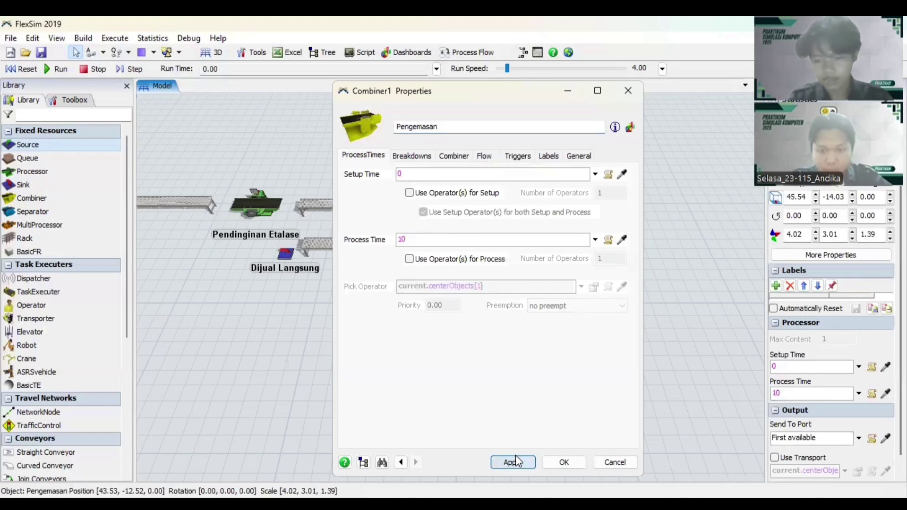
left_click(561, 463)
Place a Queue beyond Pengemasan at about X 45.62, Y -19.00, and rename it Menuju Etalase.
left_click_drag(461, 406, 463, 296)
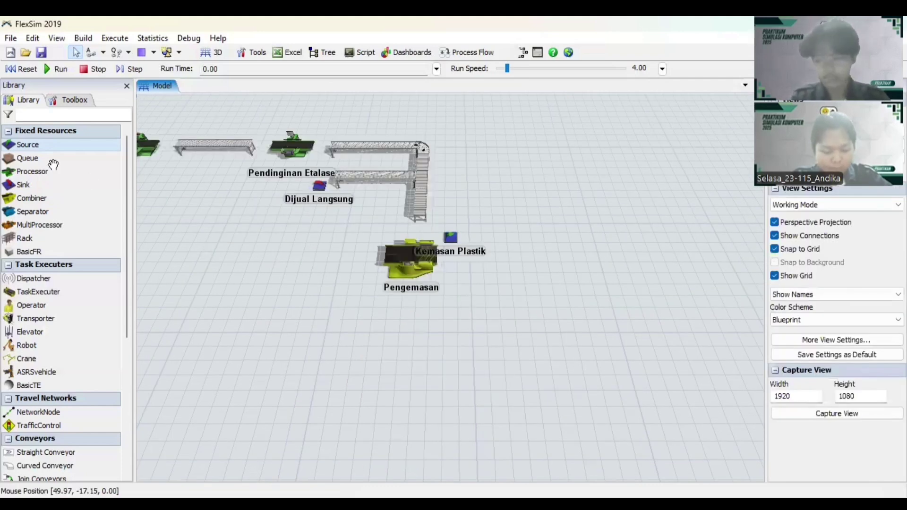
left_click_drag(390, 307, 376, 304)
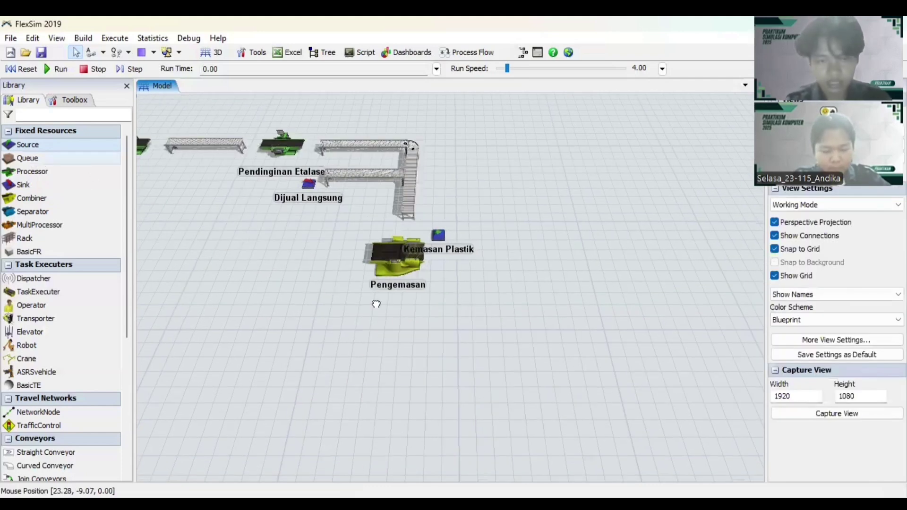
left_click(398, 317)
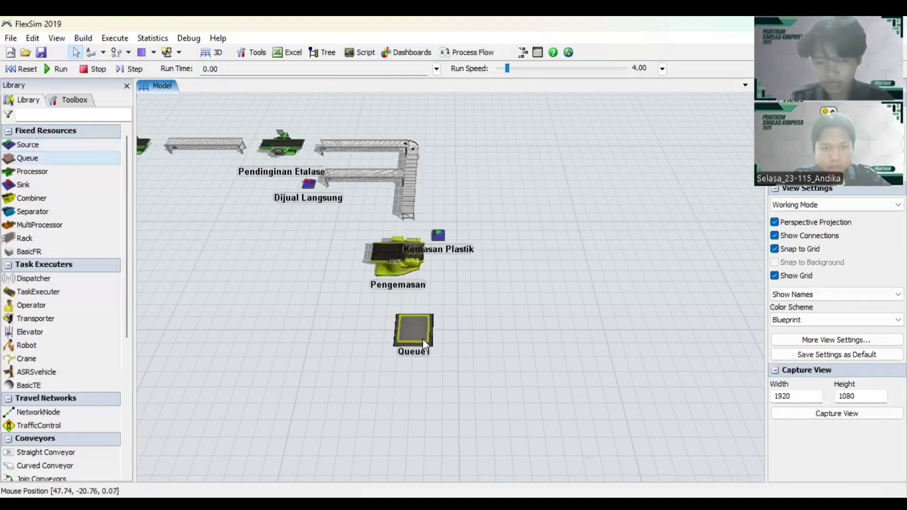
left_click_drag(423, 339, 402, 324)
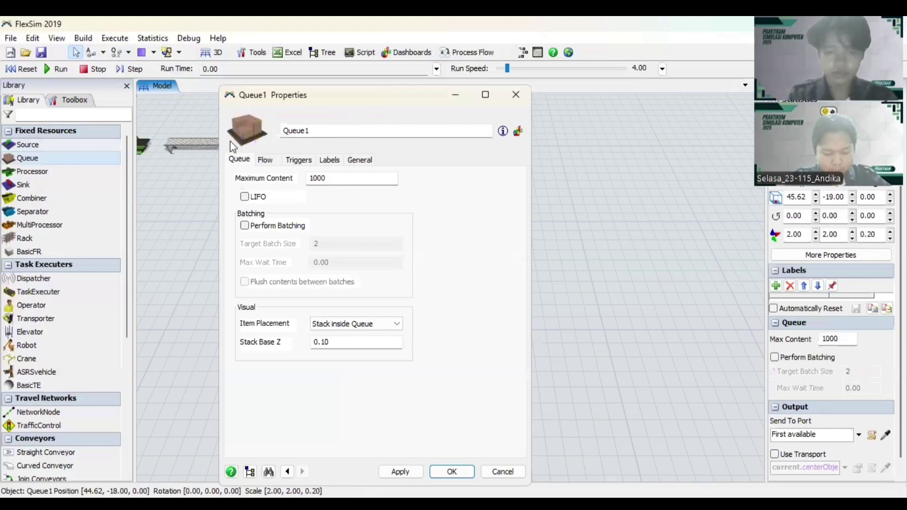
type("Menuju")
key("Caps_Lock")
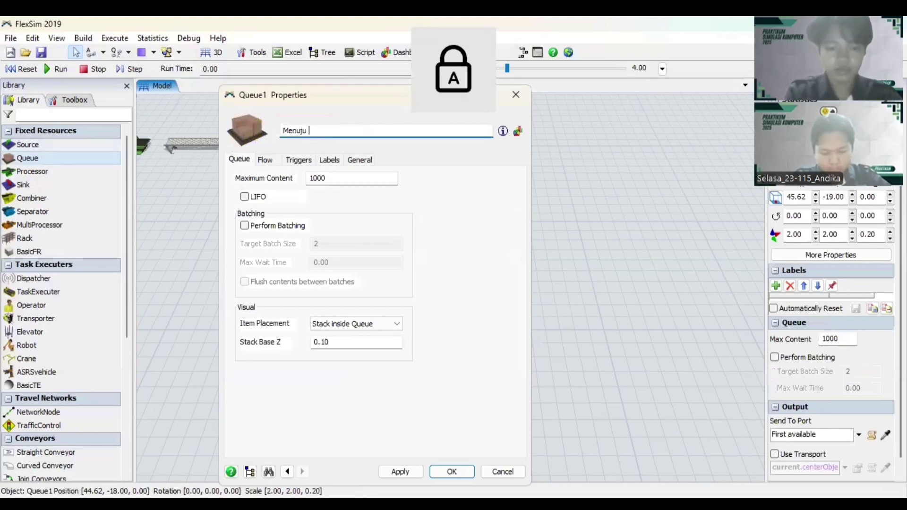
type("Etalase")
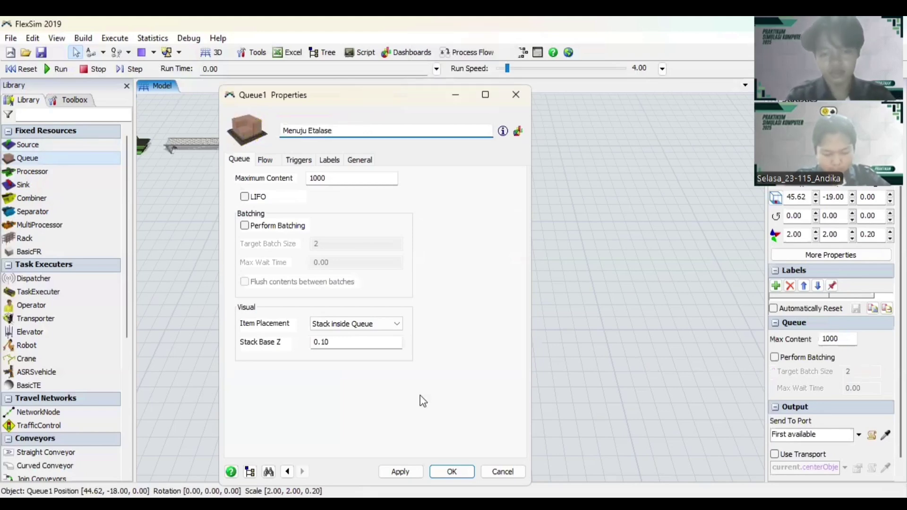
left_click(400, 471)
left_click(451, 472)
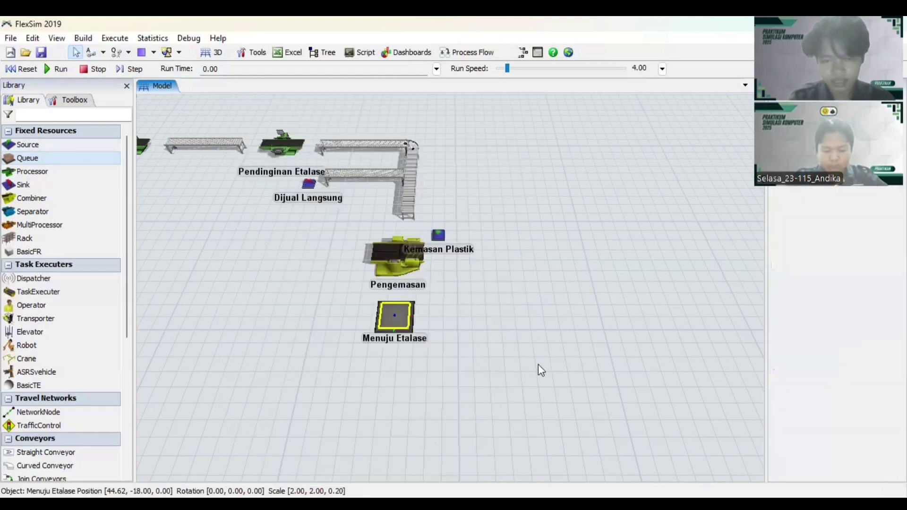
left_click_drag(542, 369, 445, 381)
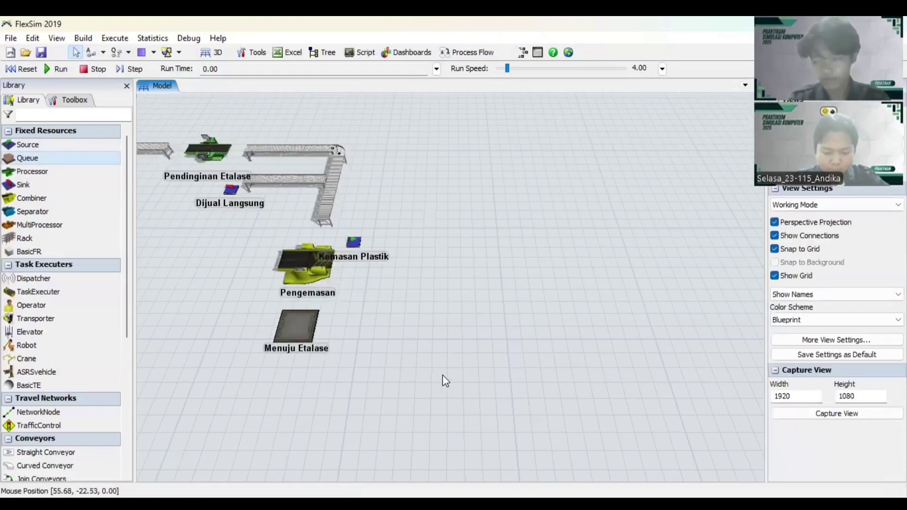
scroll(46, 354, "down", 6)
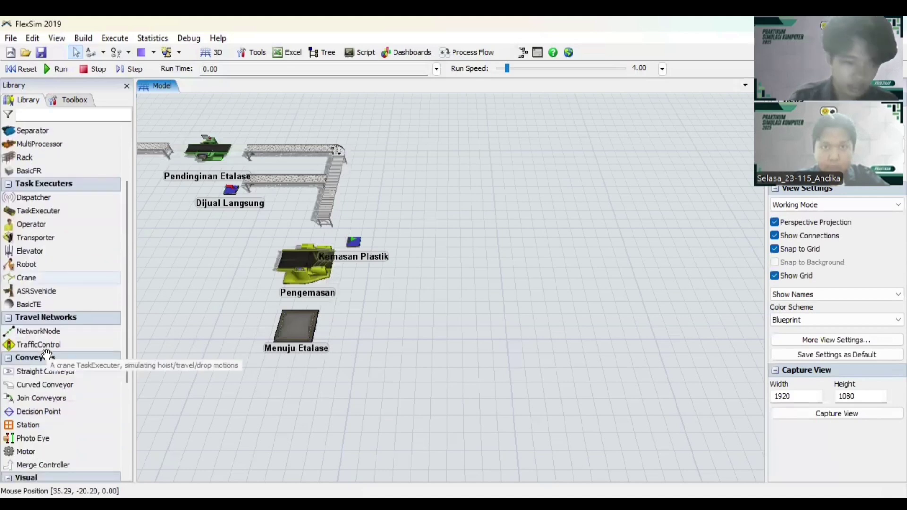
scroll(46, 354, "up", 6)
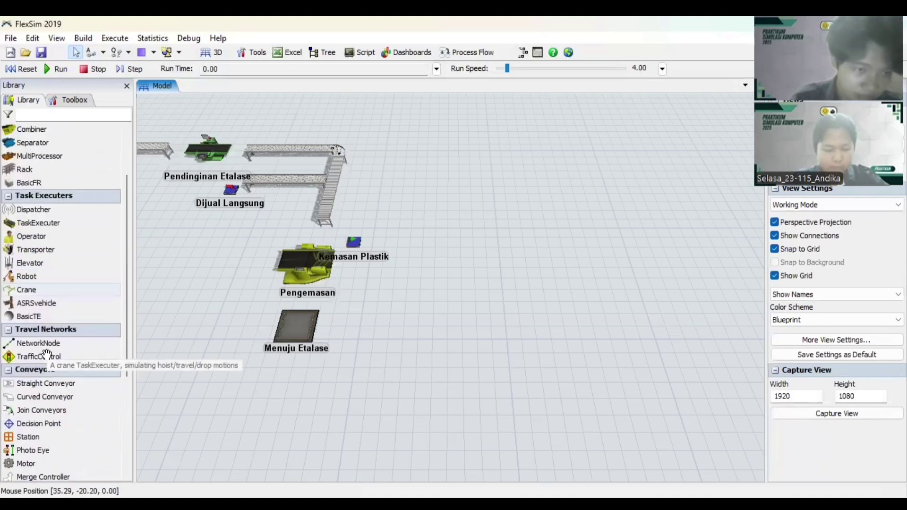
scroll(47, 354, "down", 3)
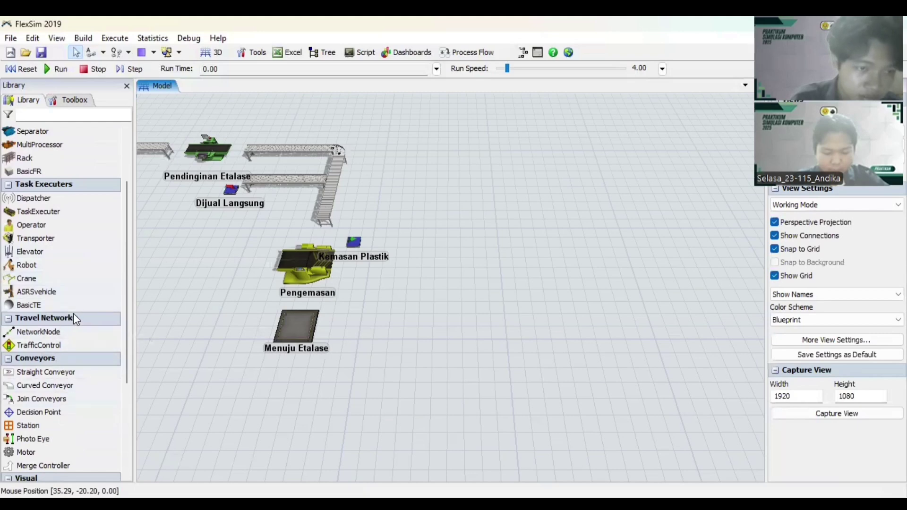
Place a Rack beside Kemasan Plastik at about X 62.00, Y -15.45, and rename it Etalase.
left_click_drag(57, 157, 471, 277)
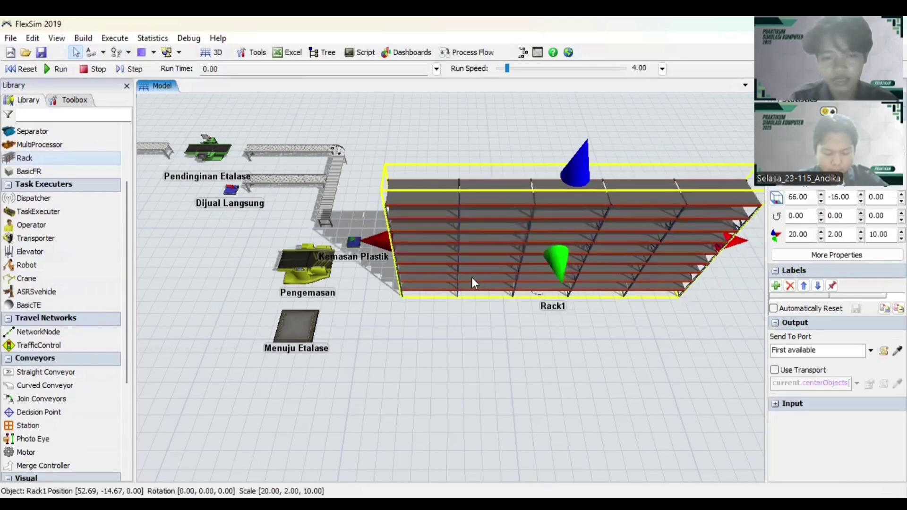
left_click(480, 331)
left_click(557, 266)
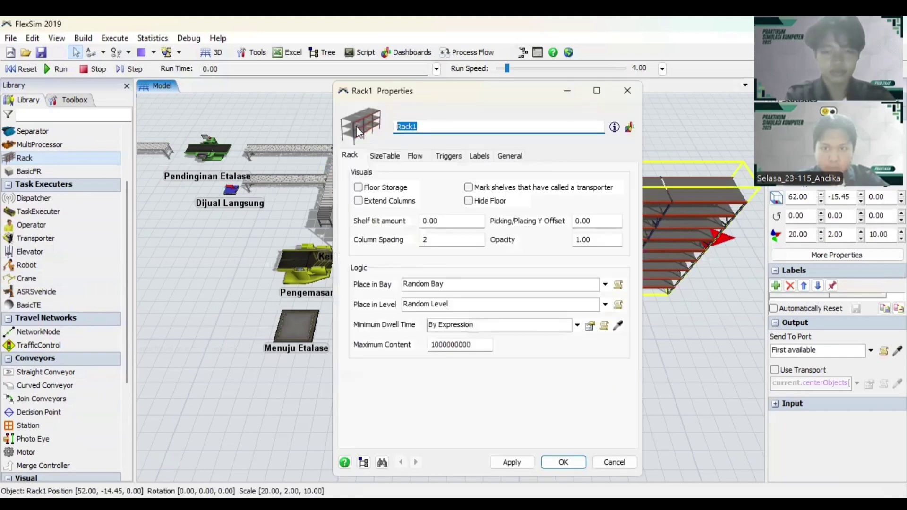
type("Etalase")
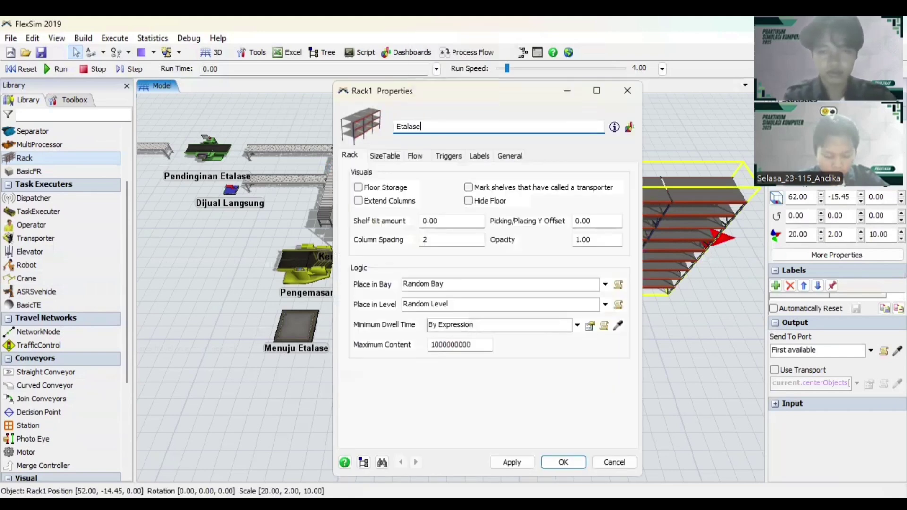
left_click(512, 462)
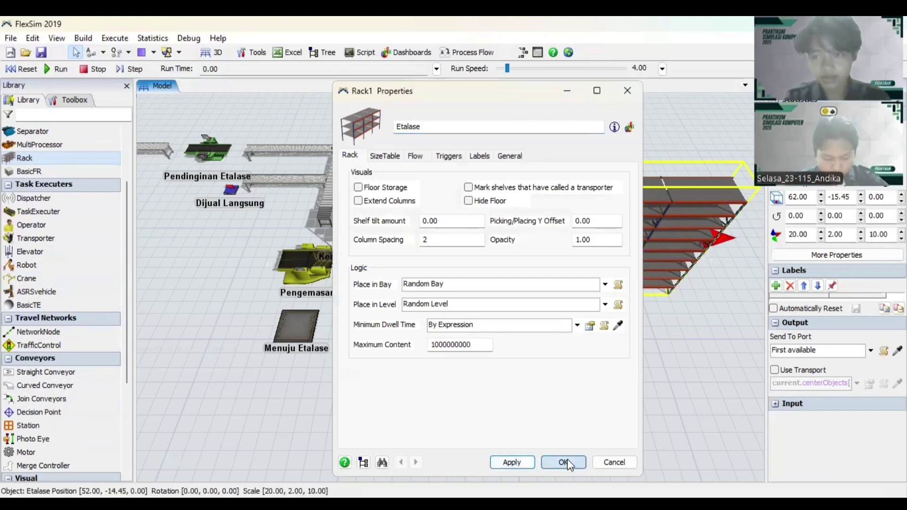
key("Return")
left_click(628, 386)
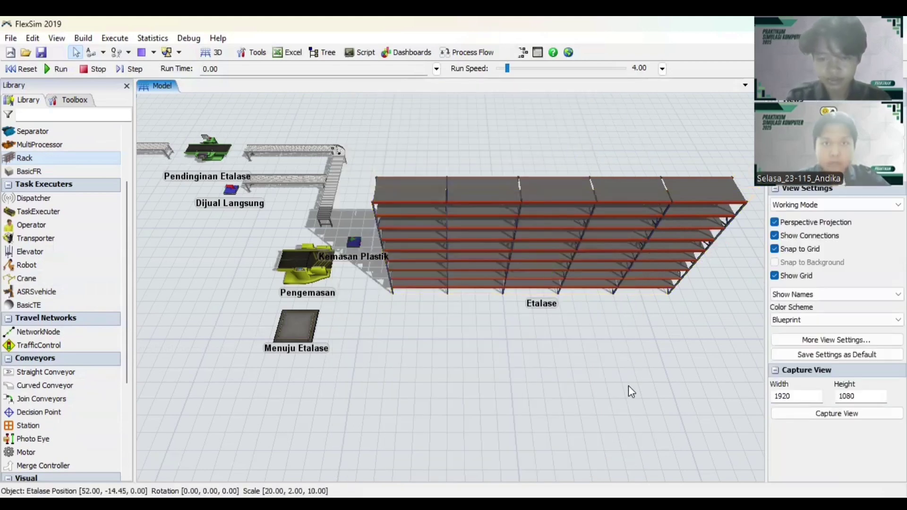
Place an ASRSvehicle alongside the front of the Etalase rack.
left_click_drag(635, 385, 595, 369)
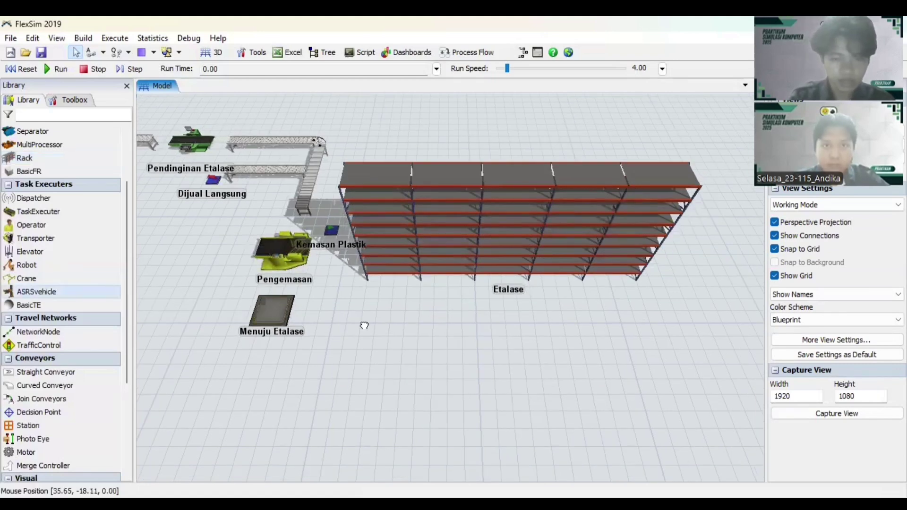
left_click_drag(364, 326, 515, 338)
left_click(534, 337)
left_click(314, 410)
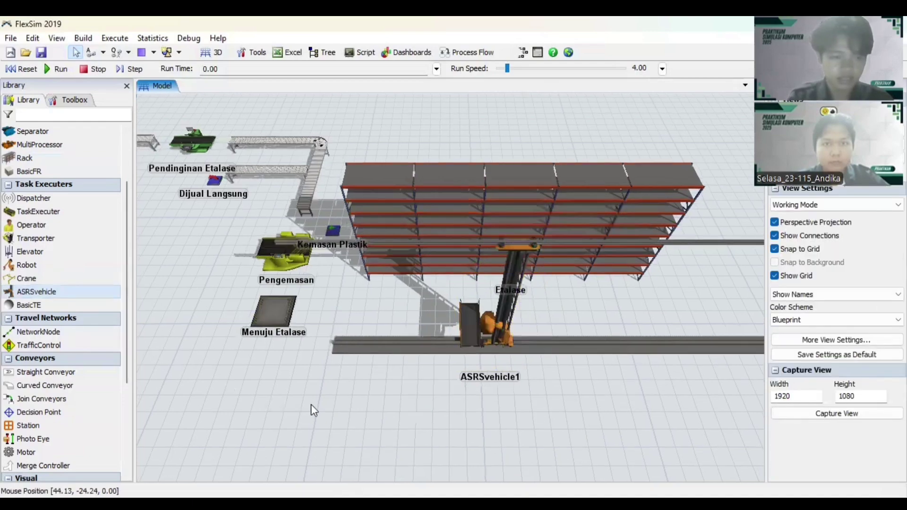
Place an Operator in the open area behind the Pemberian Toping combiner.
left_click_drag(313, 410, 413, 394)
scroll(392, 366, "down", 5)
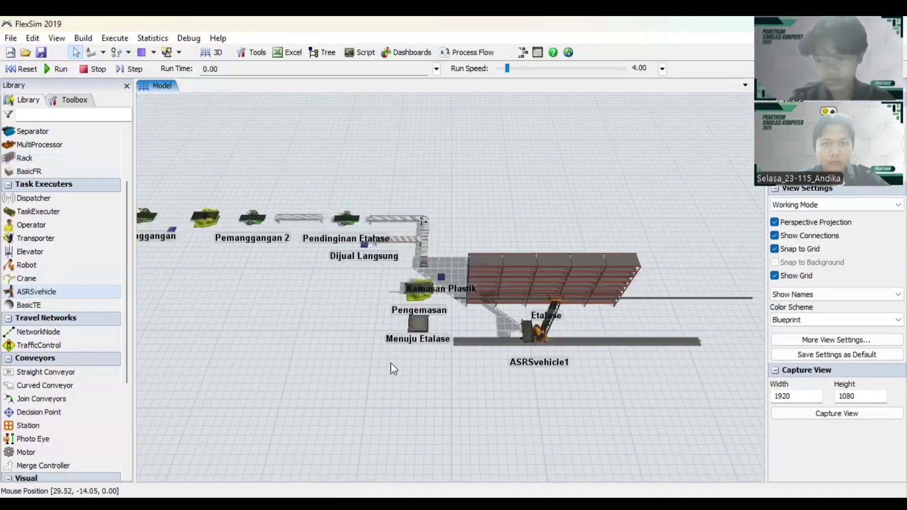
scroll(412, 381, "up", 2)
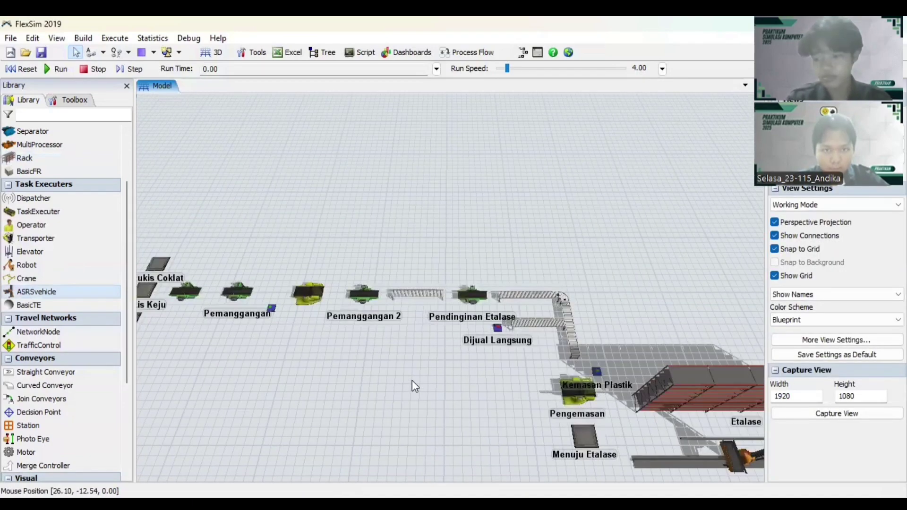
left_click(56, 227)
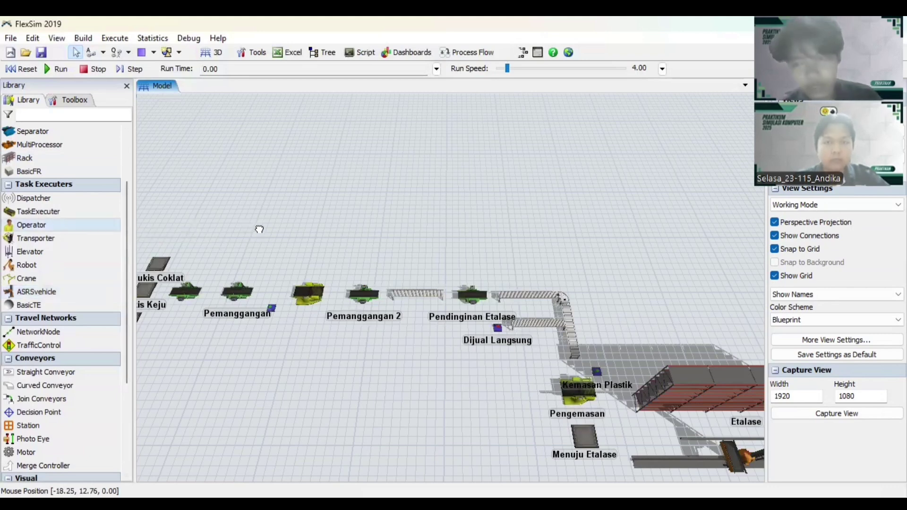
left_click(297, 212)
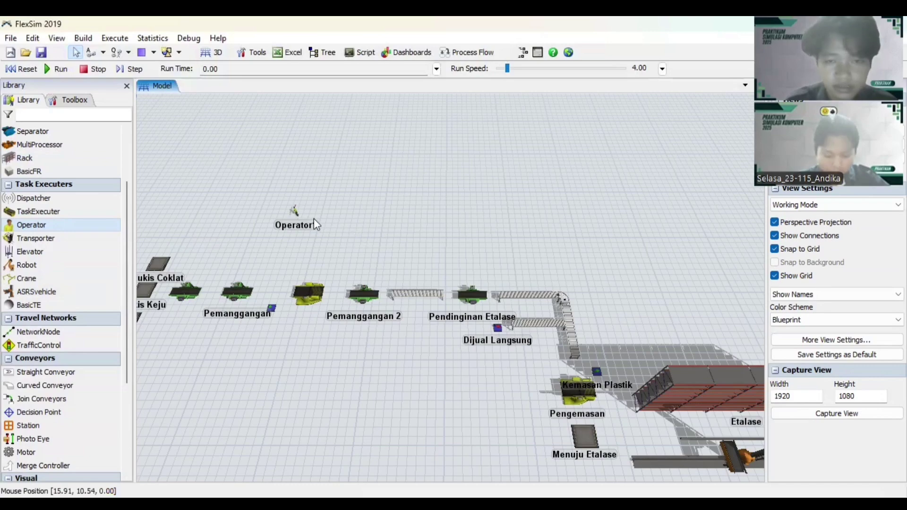
Place a Dispatcher right beside the Operator.
scroll(314, 218, "up", 5)
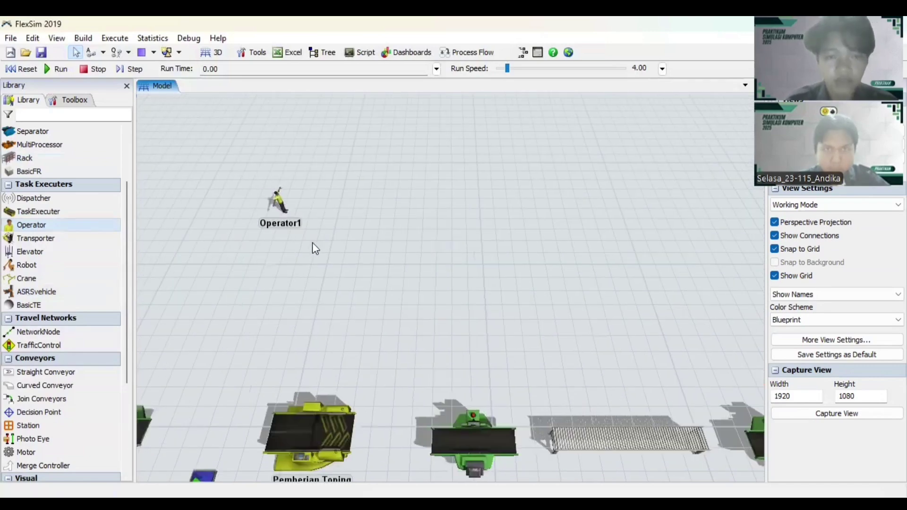
scroll(313, 243, "down", 3)
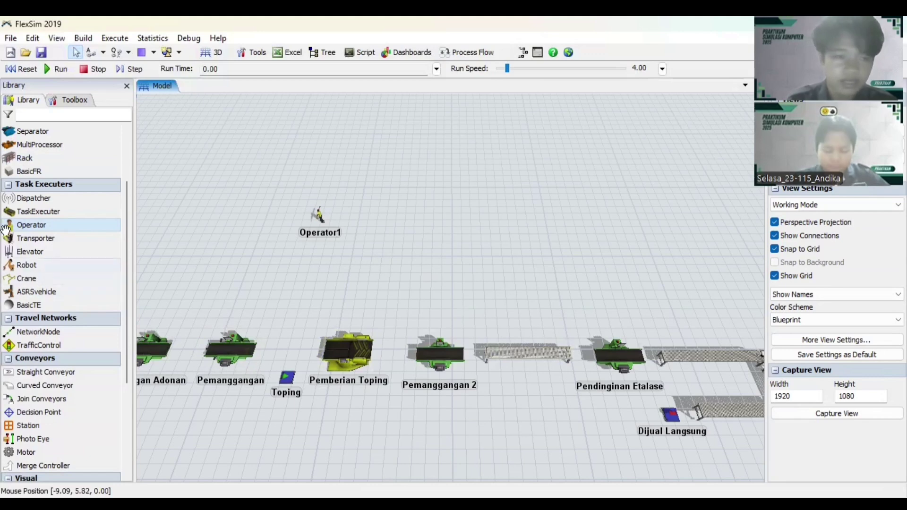
left_click_drag(33, 198, 362, 223)
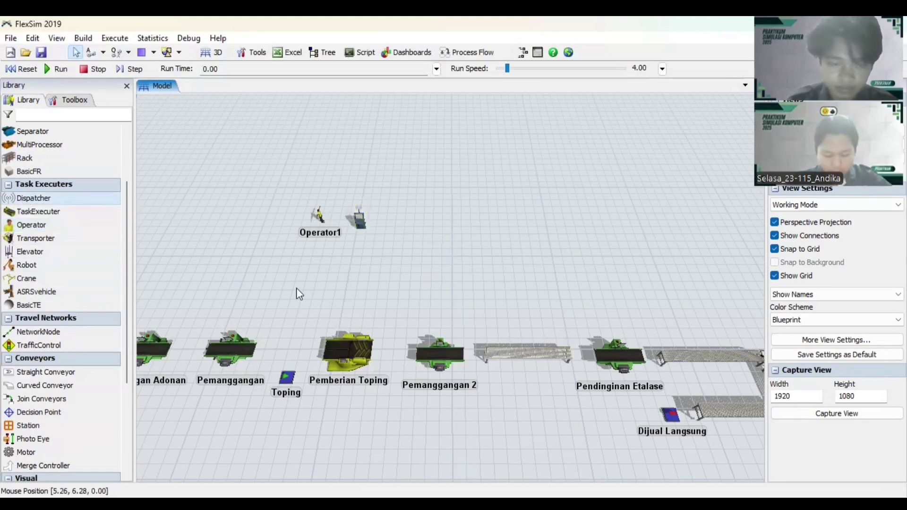
Examine the layout of the production line from Bahan Baku to Menuju Etalase.
left_click_drag(316, 285, 500, 246)
left_click_drag(416, 239, 336, 208)
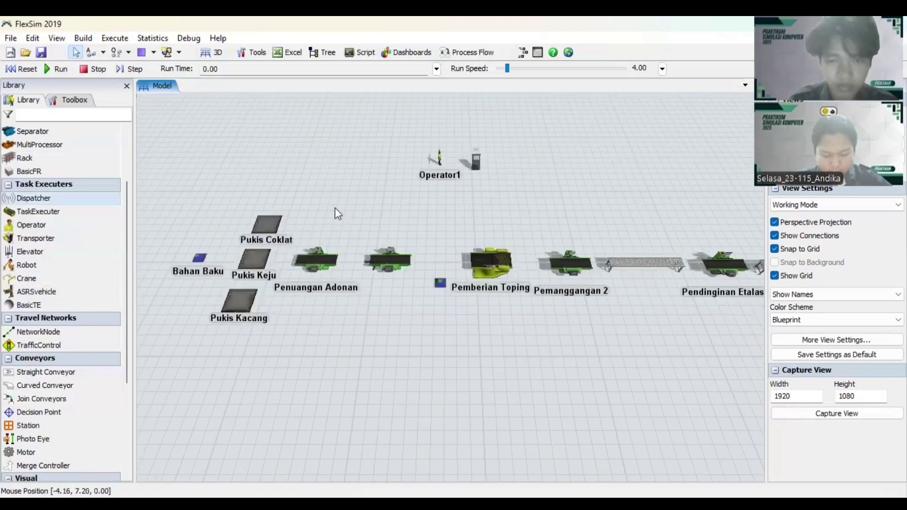
scroll(510, 358, "down", 1)
scroll(608, 374, "down", 2)
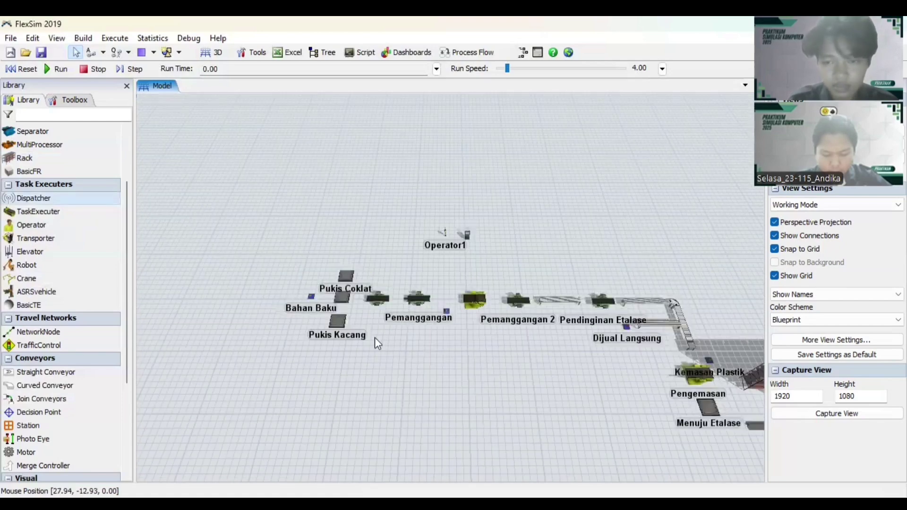
left_click_drag(356, 245, 429, 287)
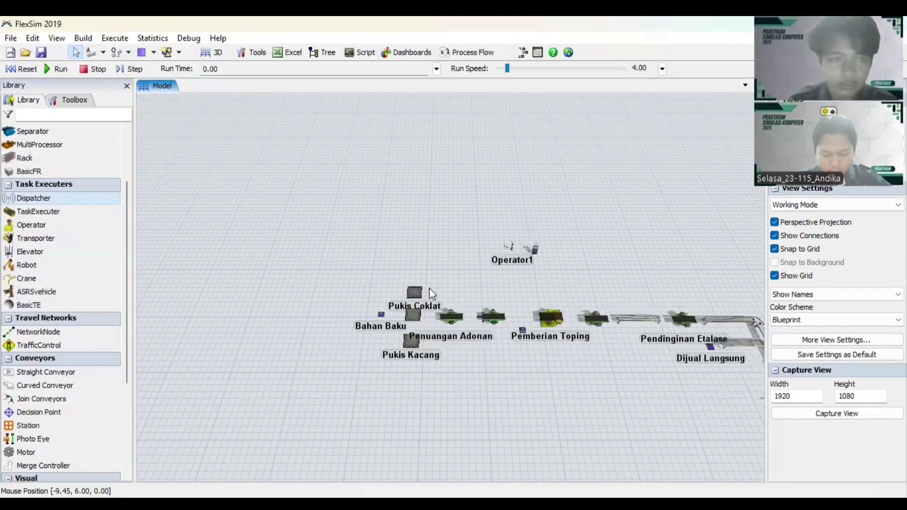
scroll(429, 287, "up", 3)
left_click_drag(514, 304, 426, 233)
left_click_drag(254, 151, 224, 126)
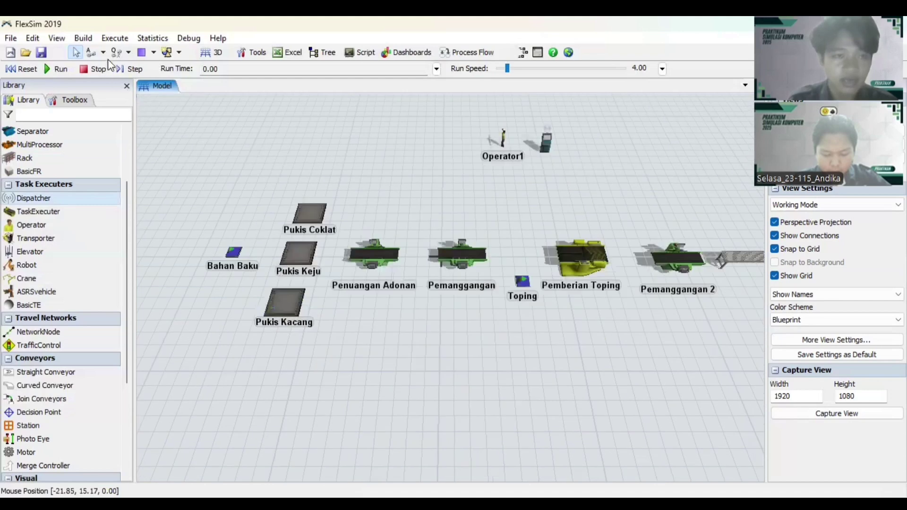
left_click(104, 53)
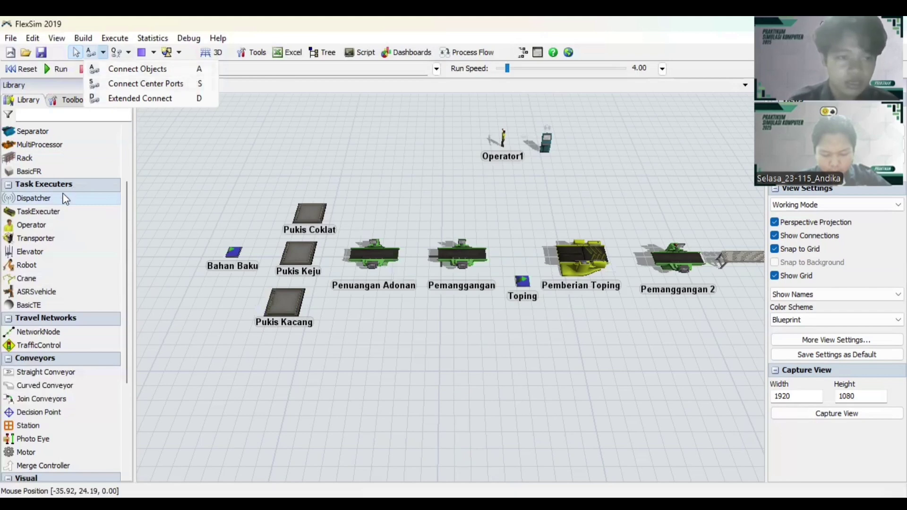
left_click(124, 214)
scroll(124, 192, "up", 3)
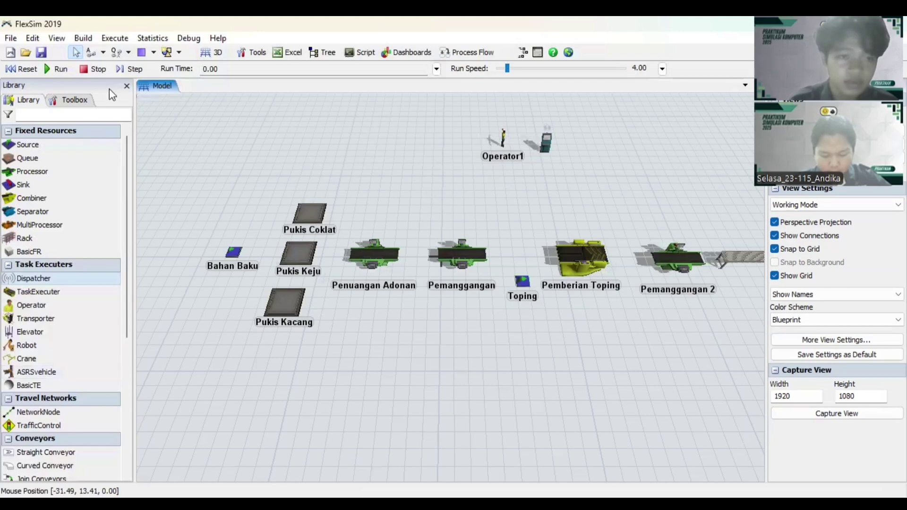
Connect the Bahan Baku source to the Pukis Coklat, Pukis Keju and Pukis Kacang queues with Connect Objects.
left_click(103, 52)
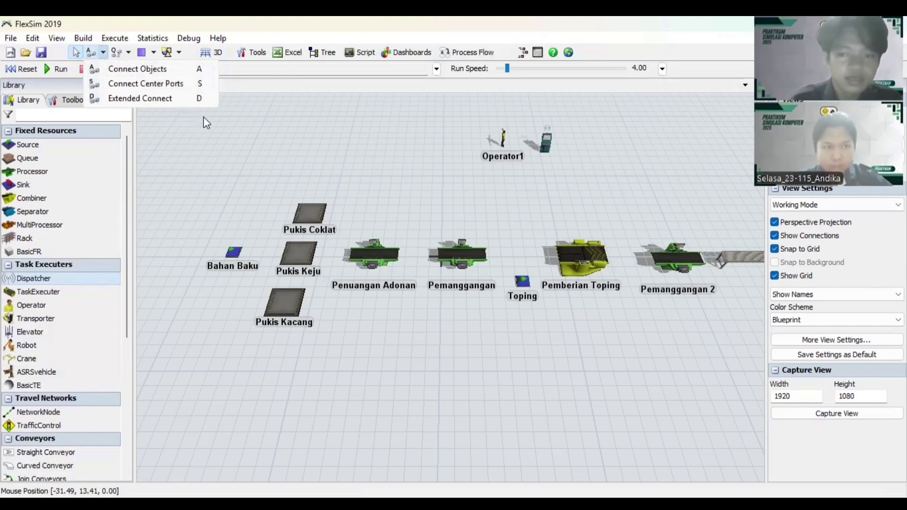
left_click(151, 69)
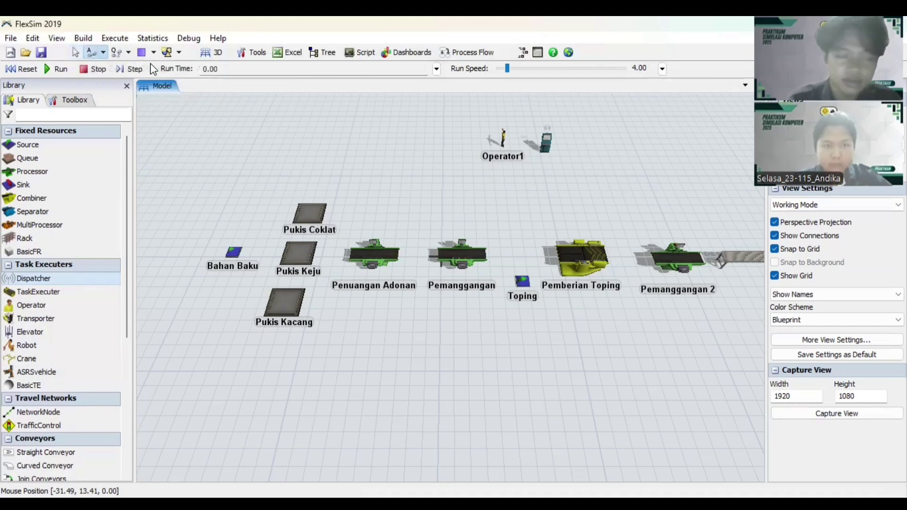
left_click(233, 252)
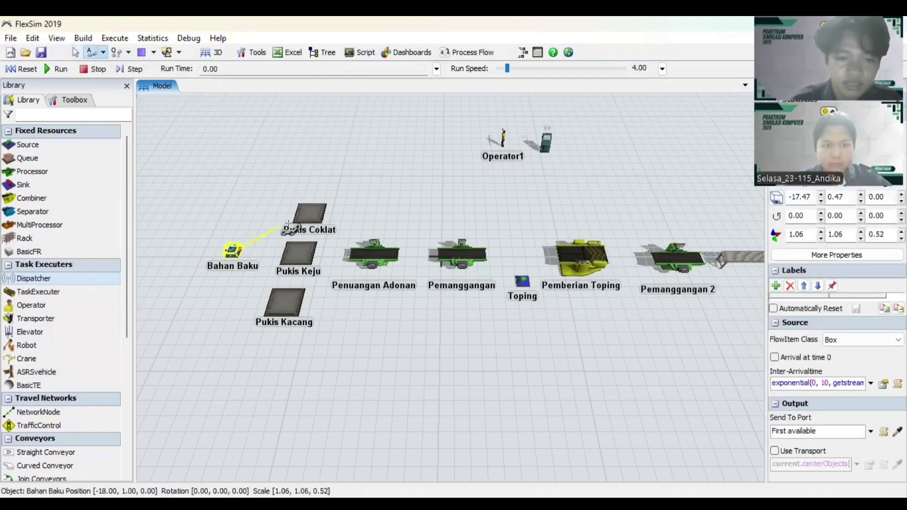
left_click(308, 214)
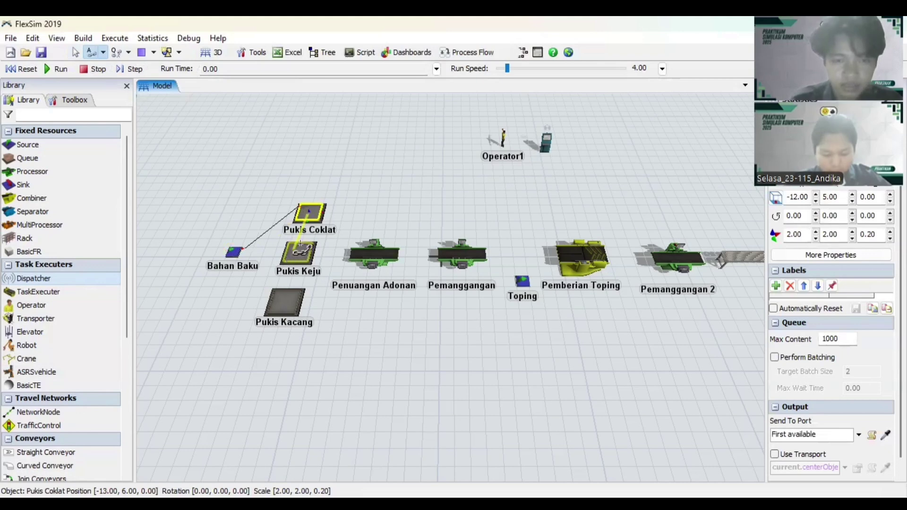
left_click(375, 225)
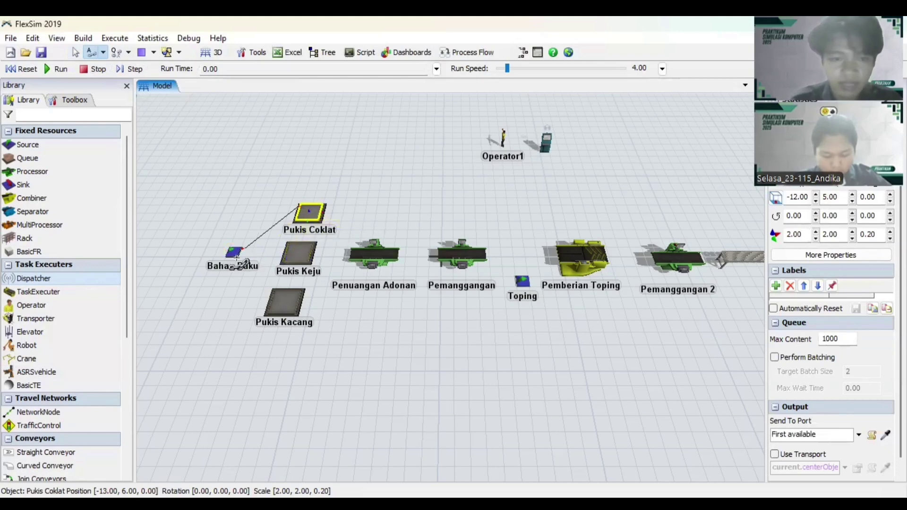
left_click(237, 250)
left_click(298, 253)
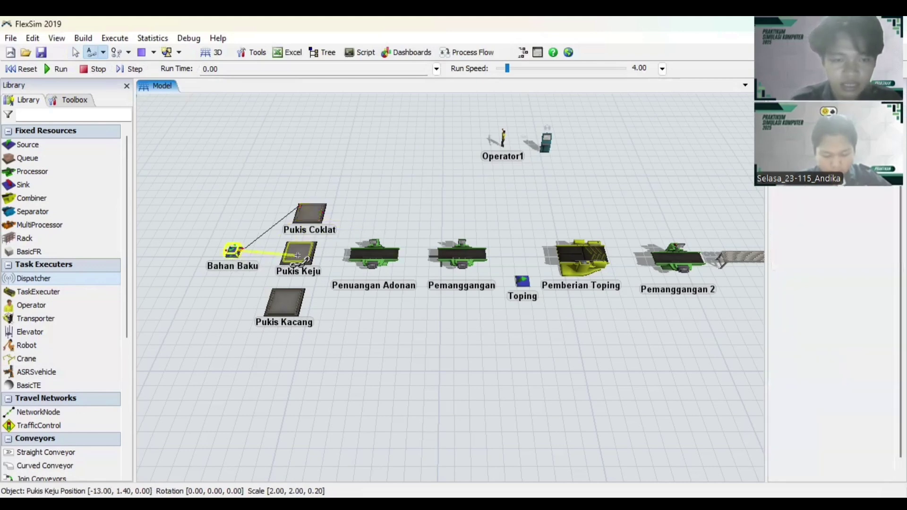
left_click(235, 253)
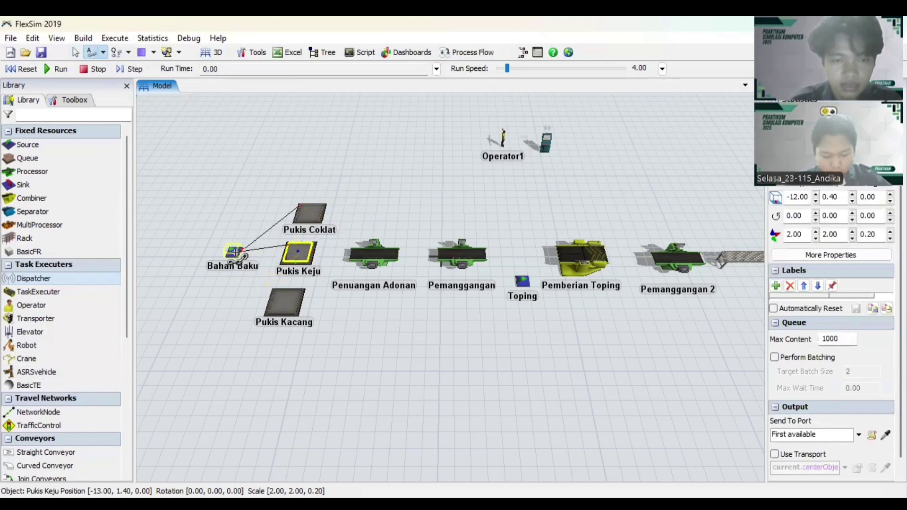
left_click(234, 257)
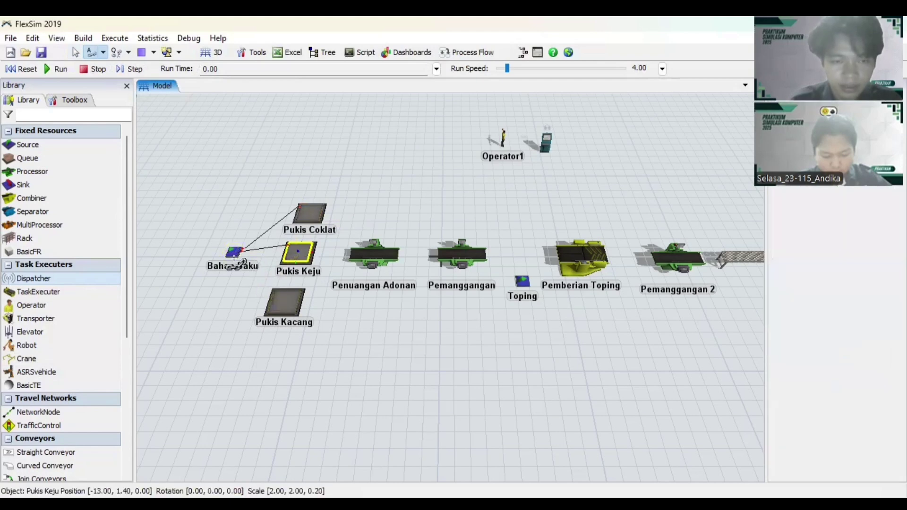
left_click_drag(235, 252, 283, 300)
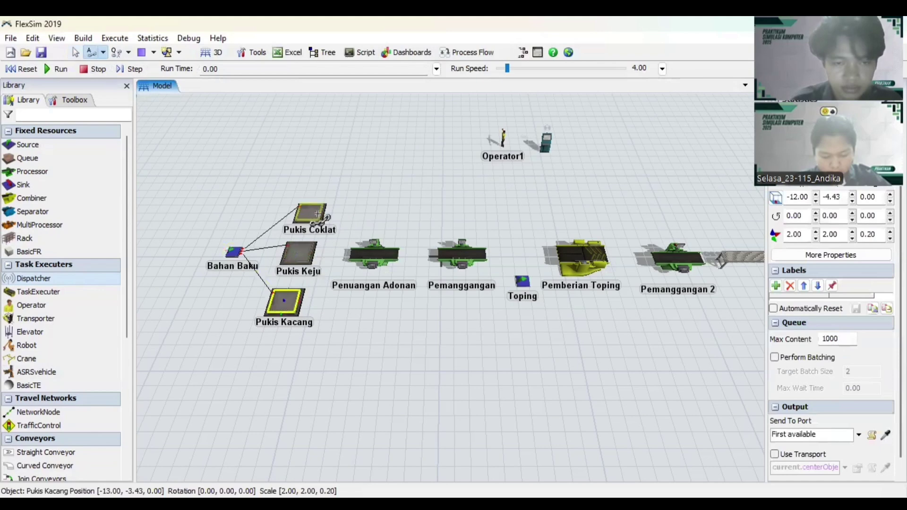
Connect the three Pukis queues to Penuangan Adonan, and Penuangan Adonan to Pemanggangan.
left_click_drag(310, 212, 365, 258)
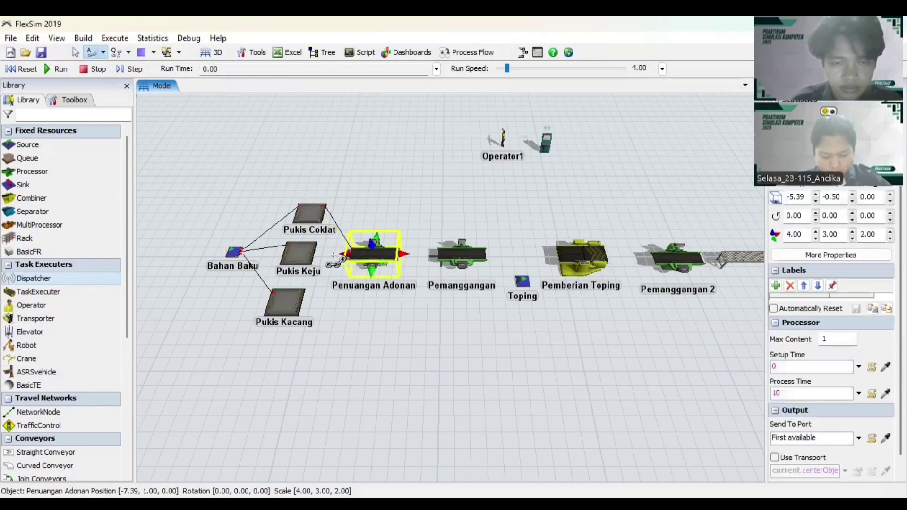
left_click_drag(306, 255, 515, 274)
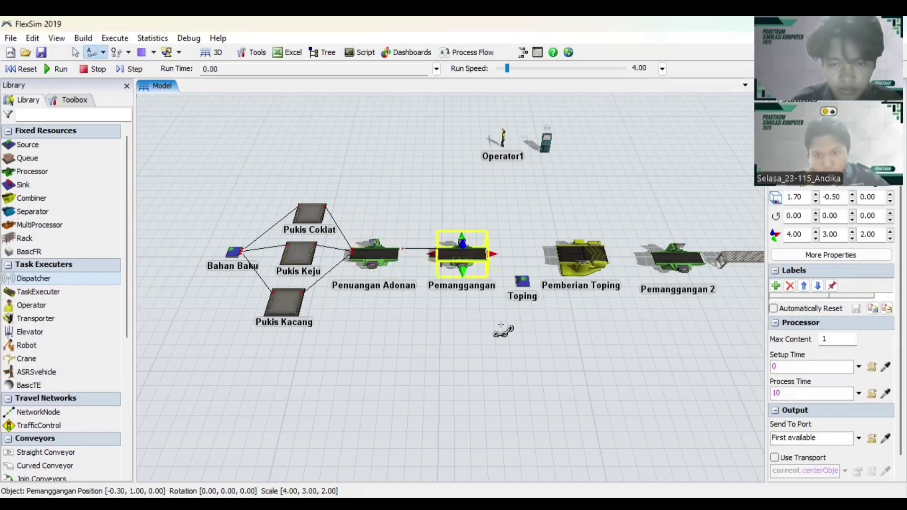
Connect Pemanggangan, Toping, Pemberian Toping, Pemanggangan 2, the straight conveyor and Pendinginan Etalase in sequence.
left_click_drag(478, 342, 382, 337)
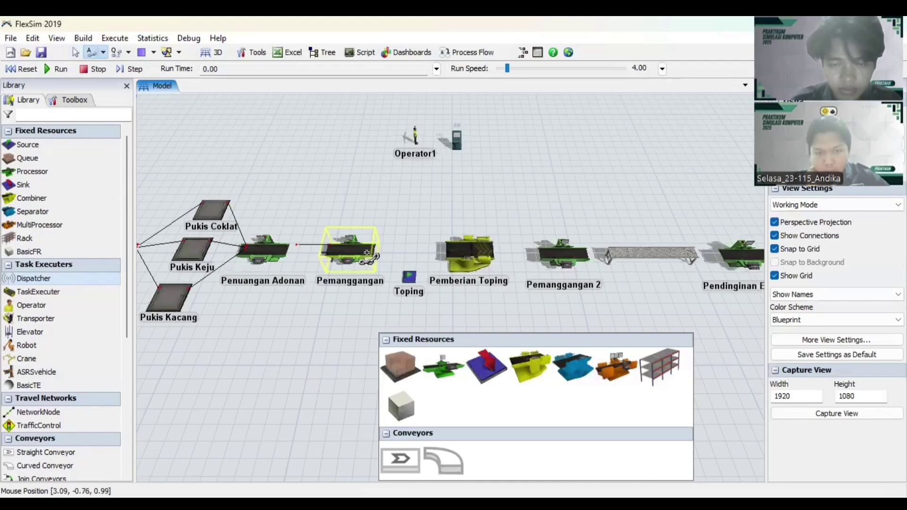
mouse_move(371, 255)
left_mouse_down()
mouse_move(410, 280)
mouse_move(455, 259)
mouse_move(610, 258)
left_mouse_up()
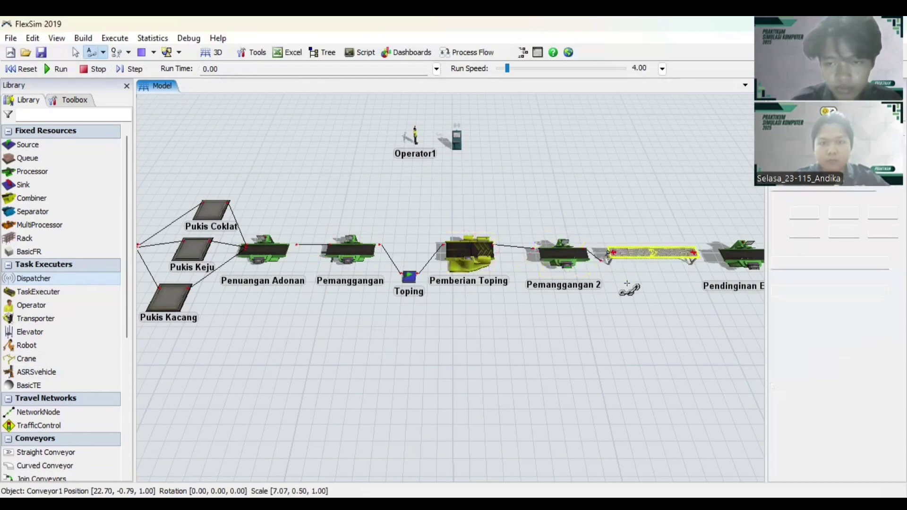
left_click_drag(636, 290, 389, 297)
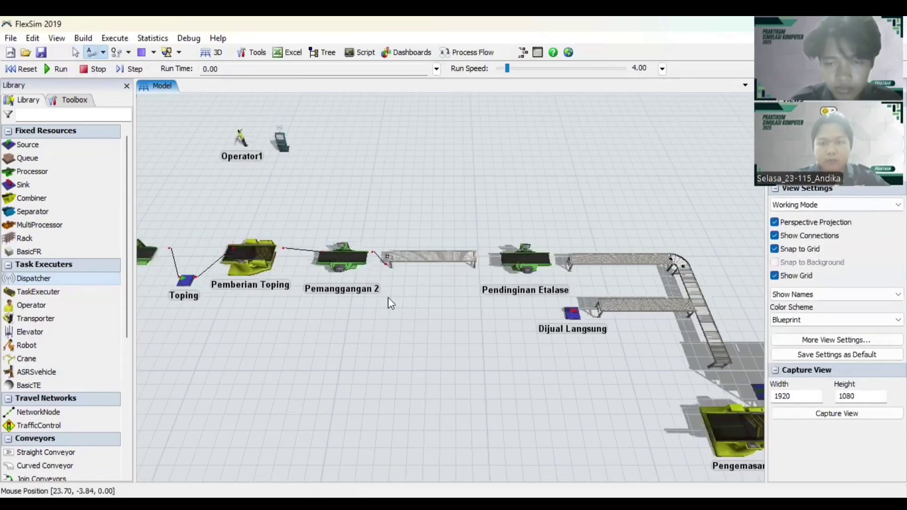
left_click_drag(450, 263, 497, 270)
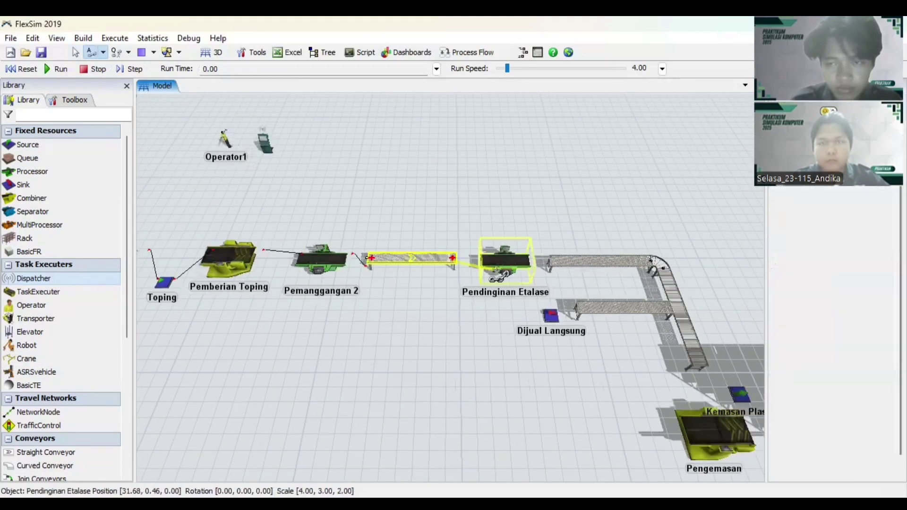
Connect Pendinginan Etalase to the upper straight conveyor, and the lower straight conveyor to Dijual Langsung.
left_click_drag(496, 354, 370, 325)
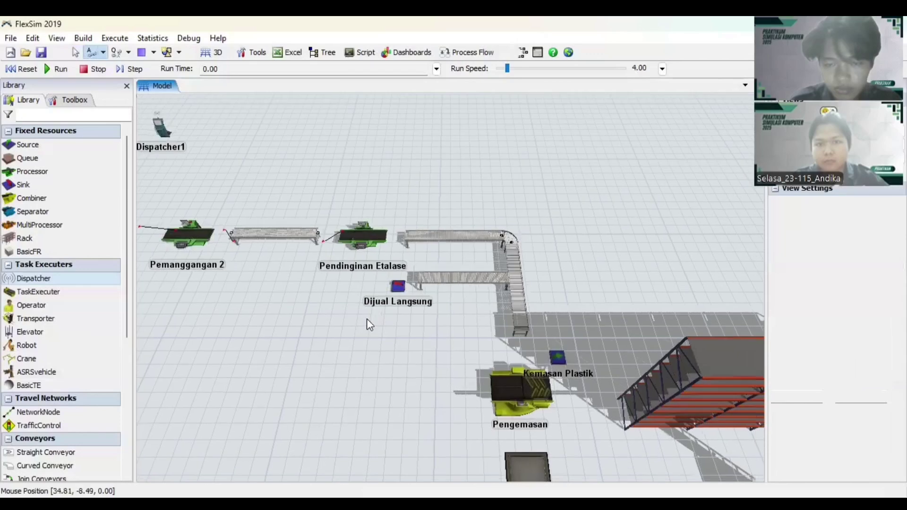
left_click(409, 239)
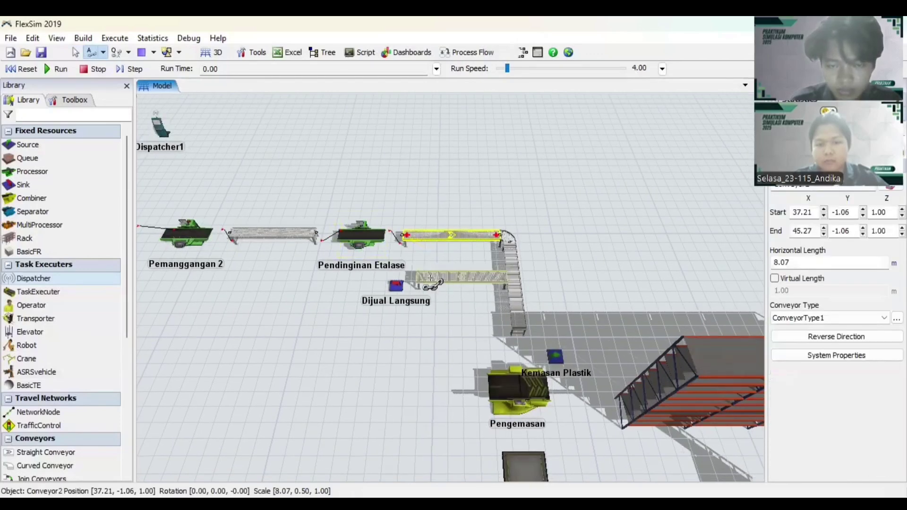
left_click(442, 278)
left_click(396, 286)
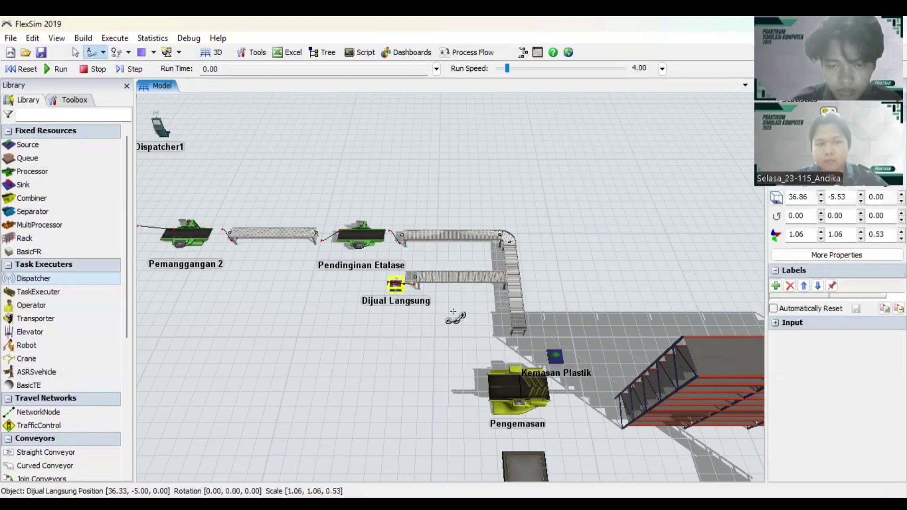
Connect the end of the conveyor after the curve to Kemasan Plastik, and Kemasan Plastik to the Pengemasan combiner.
left_click(514, 326)
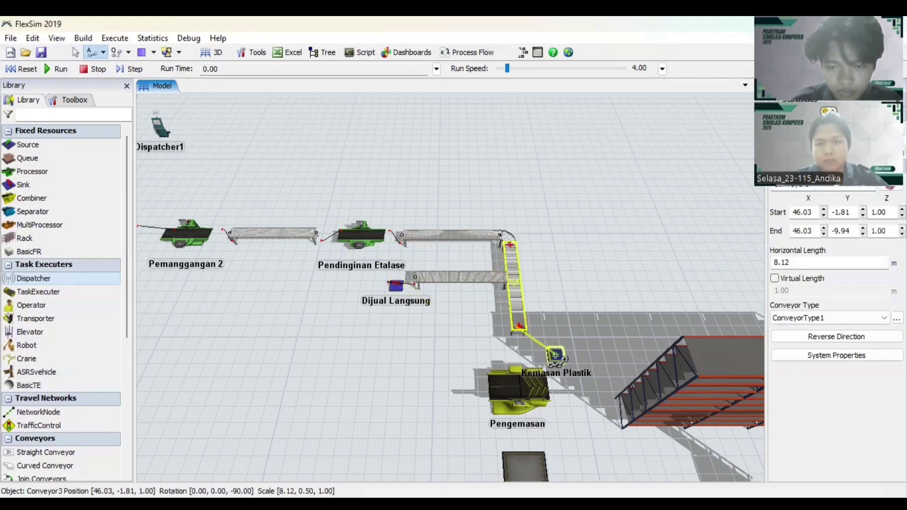
left_click(554, 355)
left_click(530, 393)
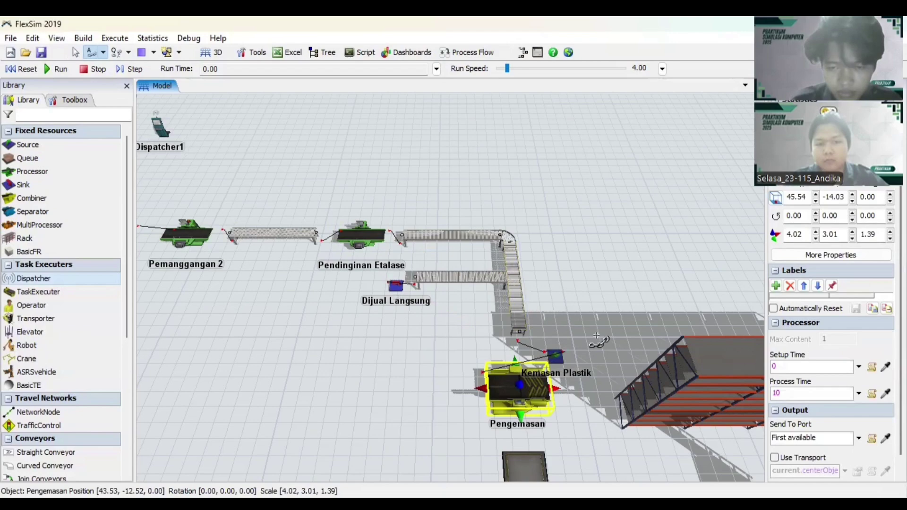
Connect Pengemasan to the Menuju Etalase queue, and Menuju Etalase to the Etalase rack.
left_click_drag(588, 321, 522, 199)
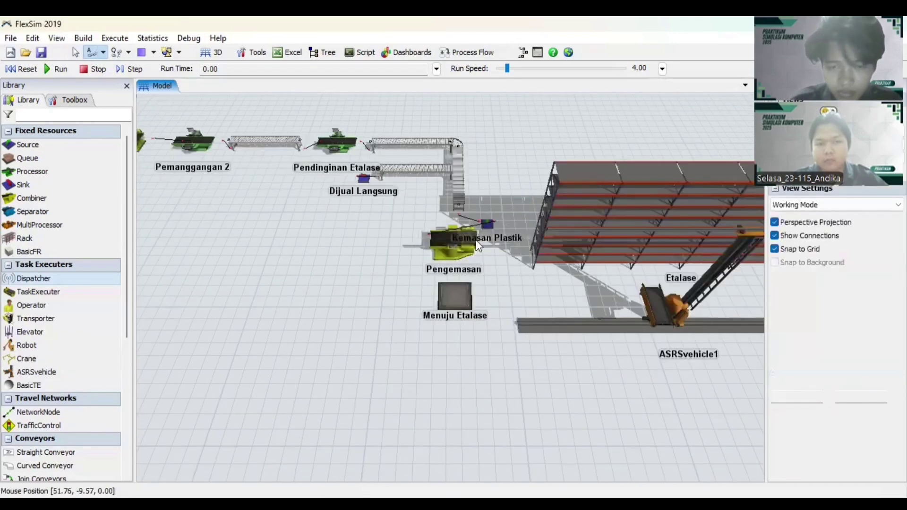
left_click_drag(459, 234, 454, 282)
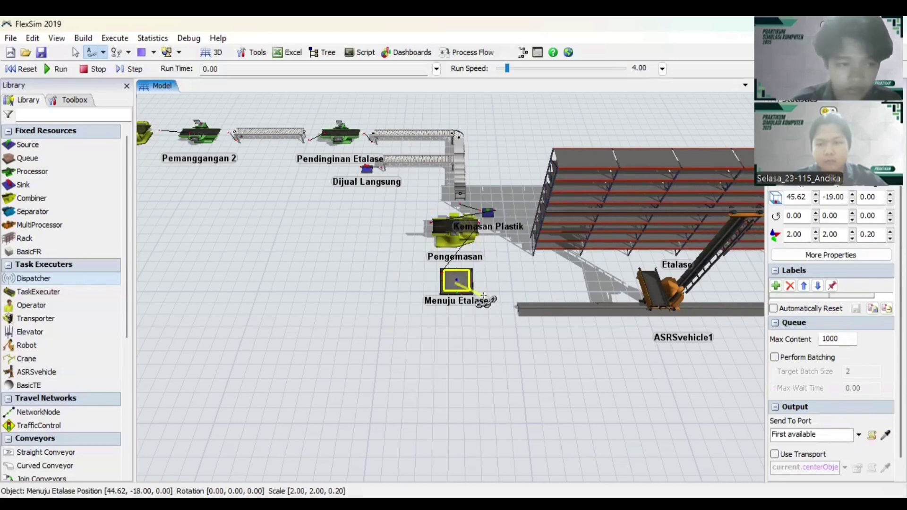
left_click_drag(485, 293, 544, 238)
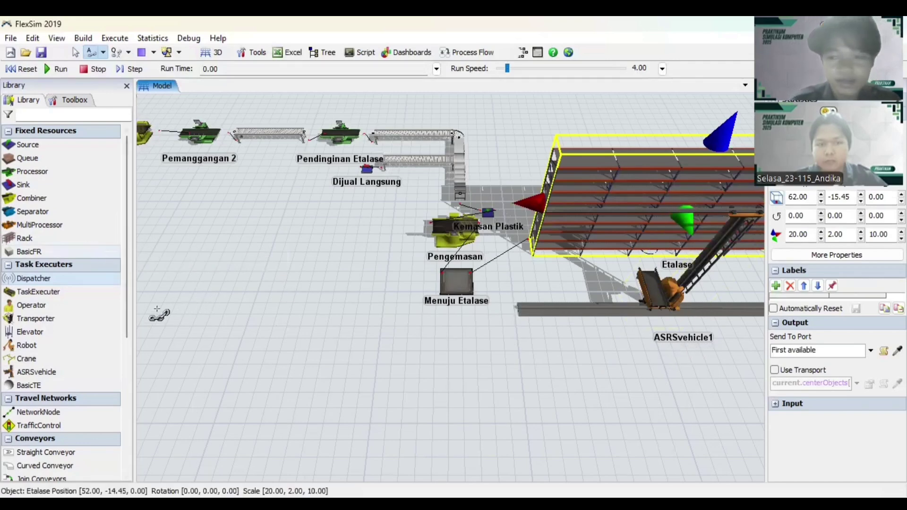
Switch to center port connections and link the Menuju Etalase queue to ASRSvehicle1.
left_click(103, 52)
left_click(133, 81)
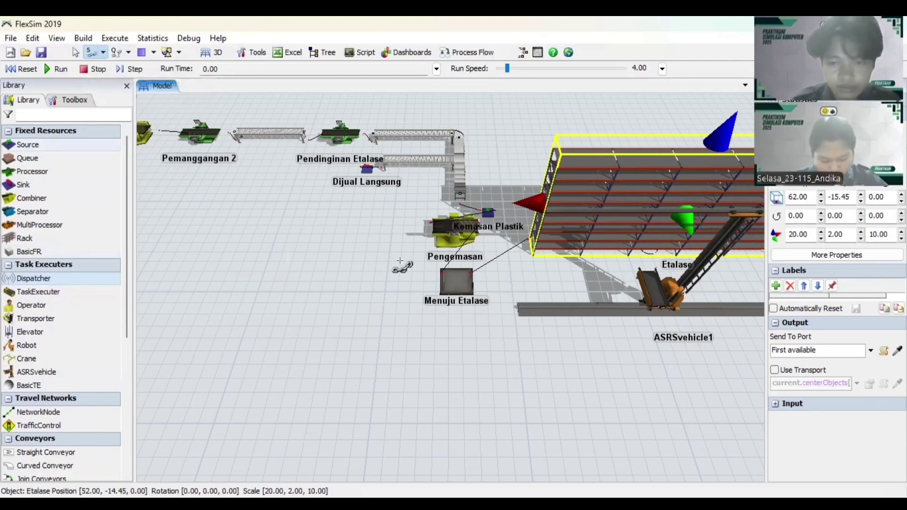
left_click(461, 288)
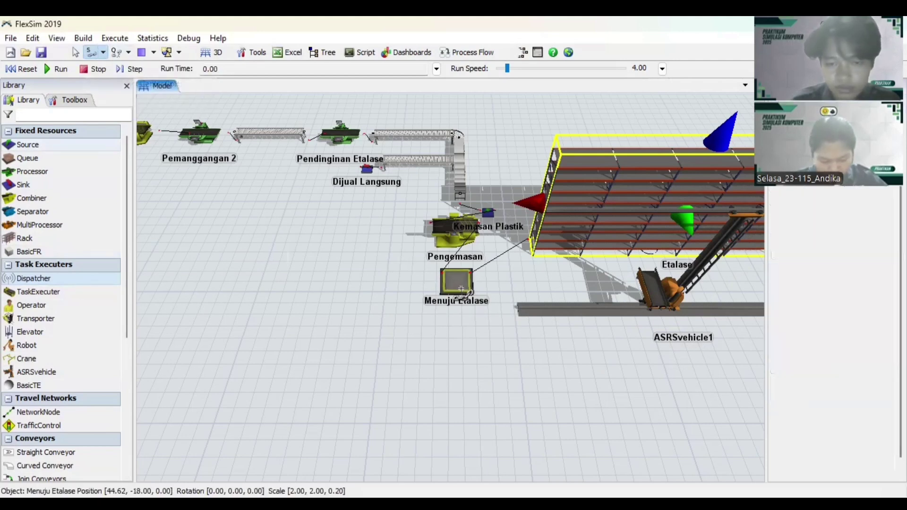
left_click(564, 310)
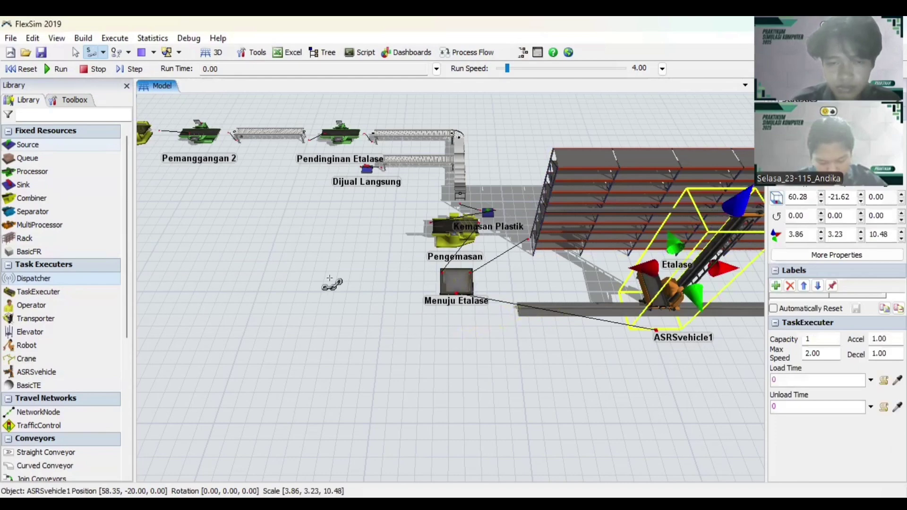
Link Dispatcher1 to the Penuangan Adonan processor with a center port connection.
left_click_drag(265, 219, 503, 379)
left_click_drag(356, 196, 437, 278)
left_click_drag(325, 281, 432, 269)
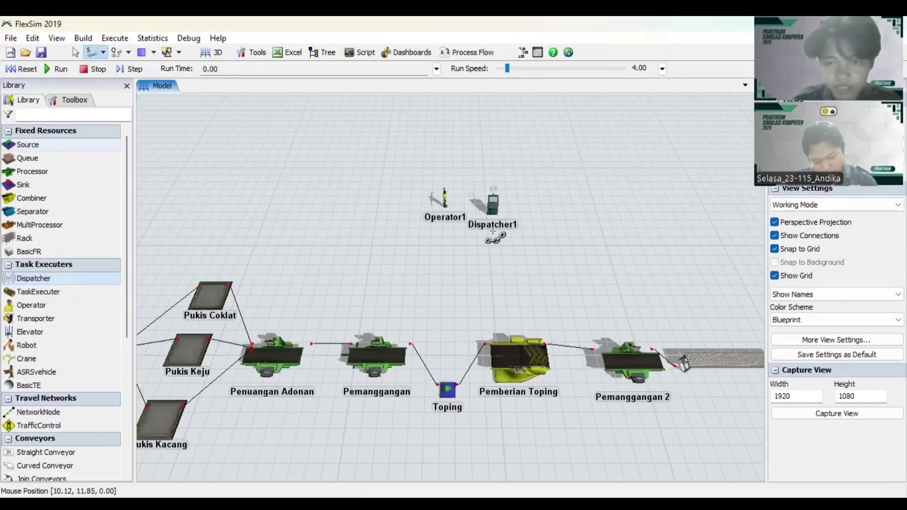
left_click_drag(504, 210, 322, 328)
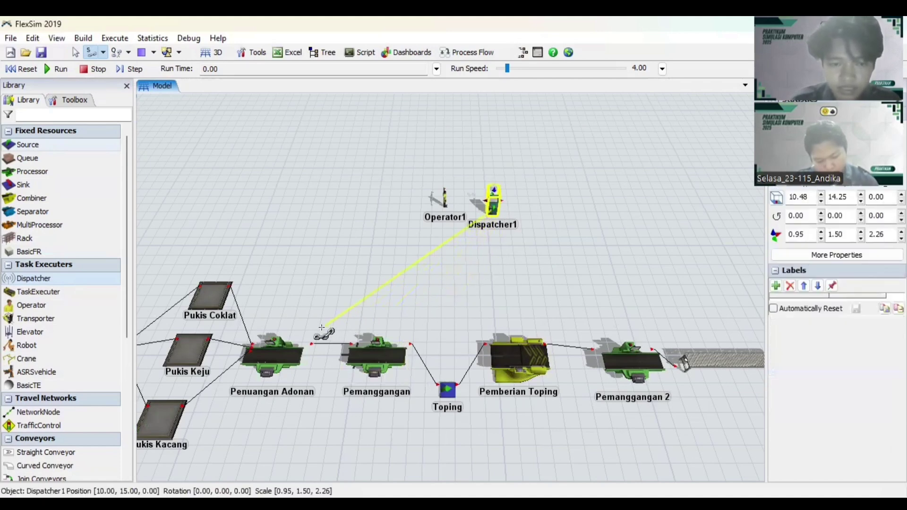
left_click_drag(273, 345, 272, 347)
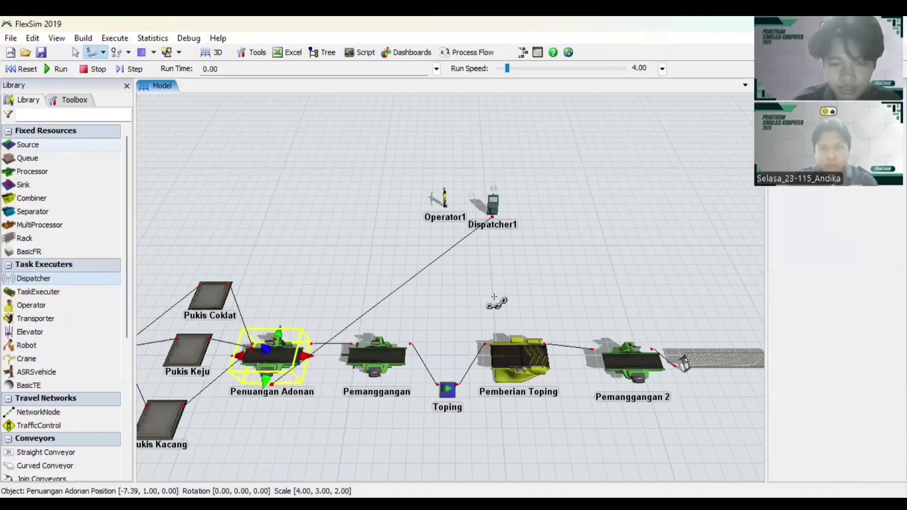
Link Dispatcher1 to the Pemberian Toping combiner with a center port connection.
left_click_drag(399, 263, 307, 232)
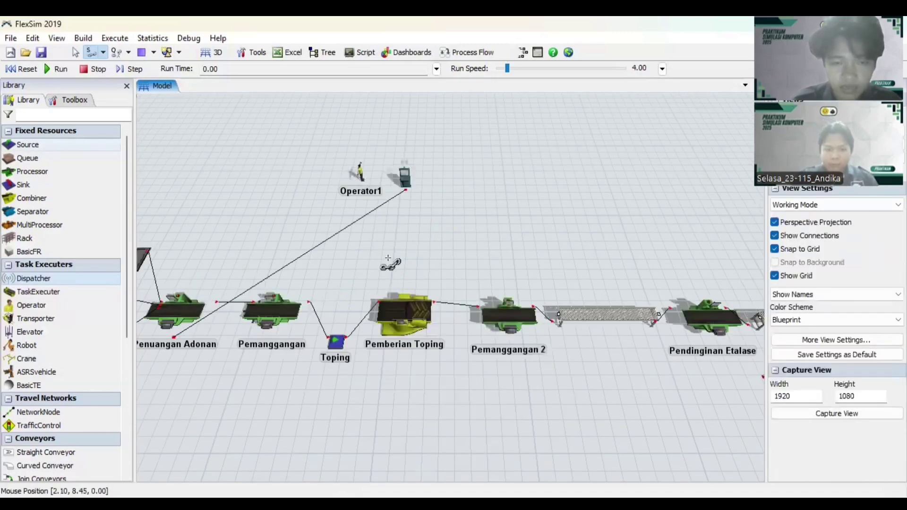
double_click(388, 256)
left_click(388, 256)
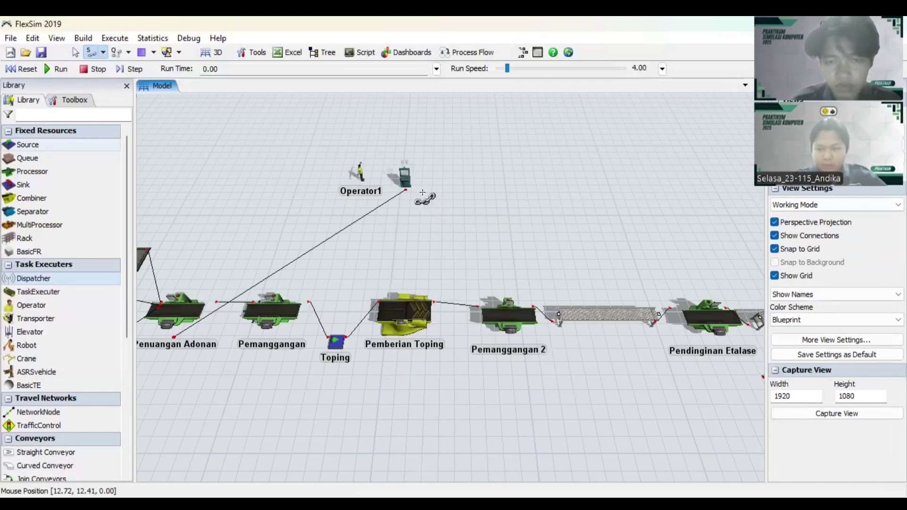
left_click(405, 180)
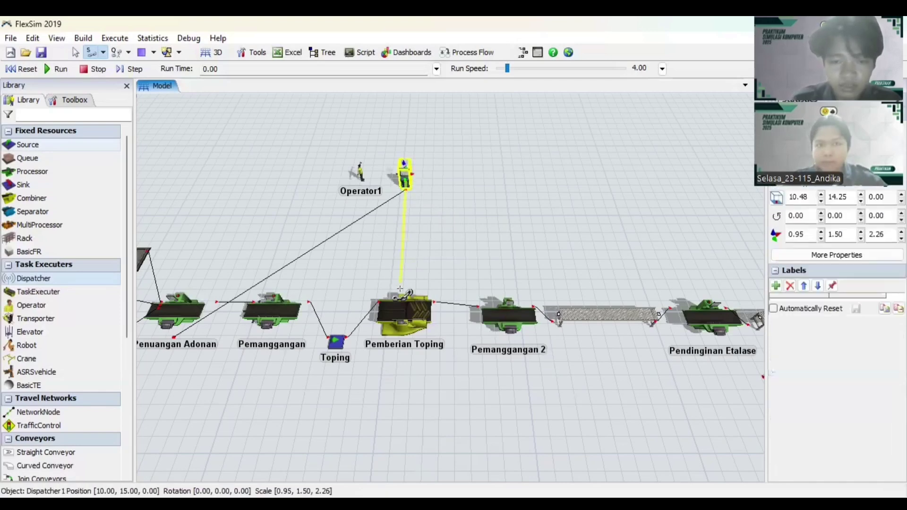
left_click_drag(401, 308, 402, 307)
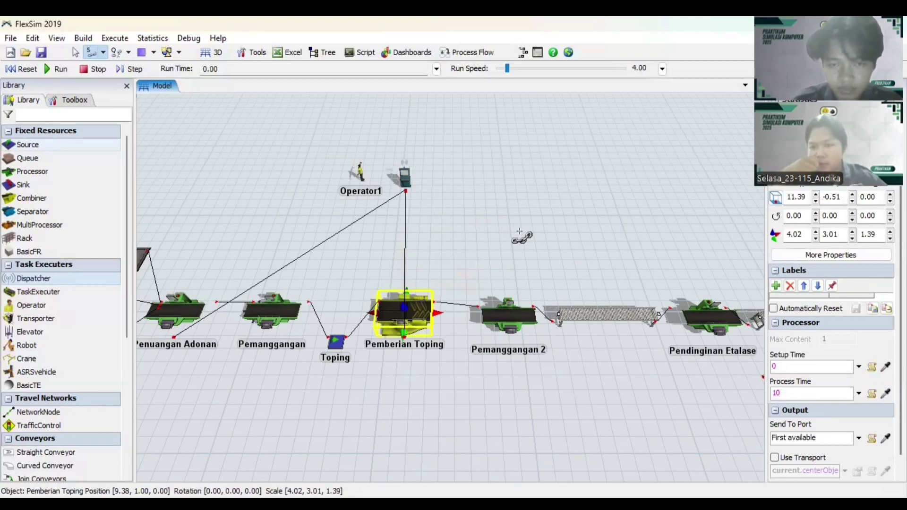
Link Dispatcher1 to the Pendinginan Etalase processor with a center port connection.
left_click_drag(520, 235, 419, 227)
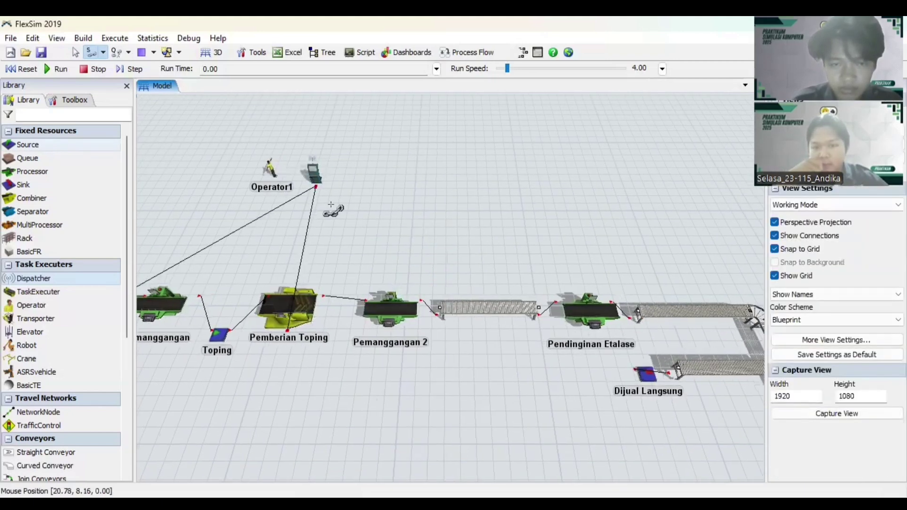
left_click_drag(319, 180, 504, 279)
left_click(584, 307)
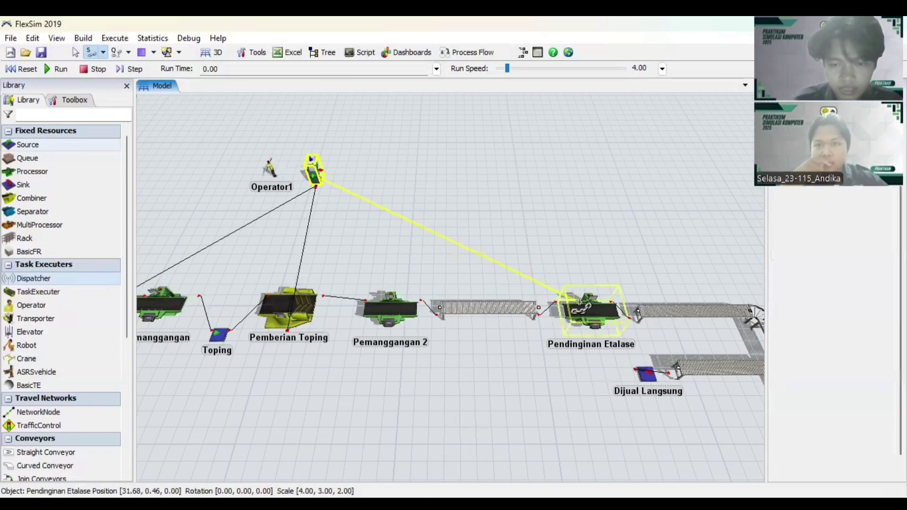
Link Dispatcher1 to the Pengemasan combiner with a center port connection.
left_click_drag(618, 247, 434, 202)
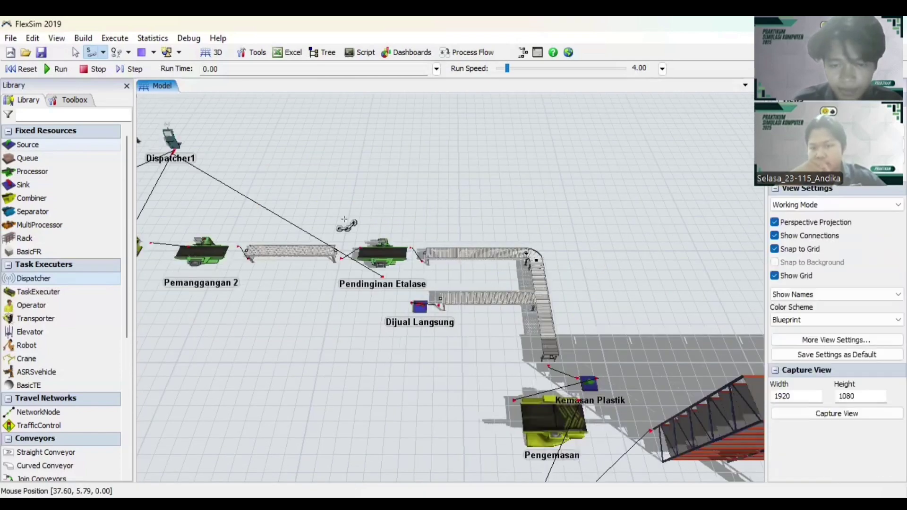
left_click_drag(377, 211, 399, 203)
left_click_drag(460, 271, 569, 379)
left_click(257, 175)
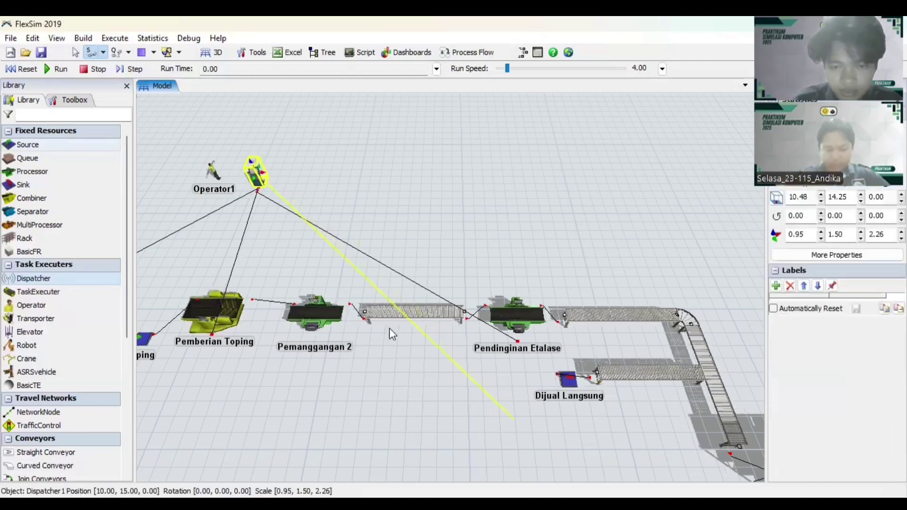
left_click(327, 345)
scroll(326, 344, "down", 4)
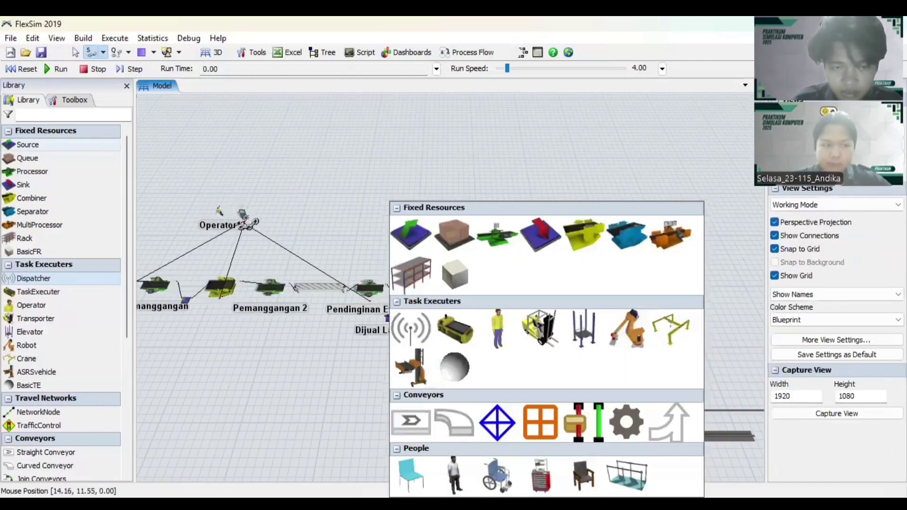
left_click(246, 218)
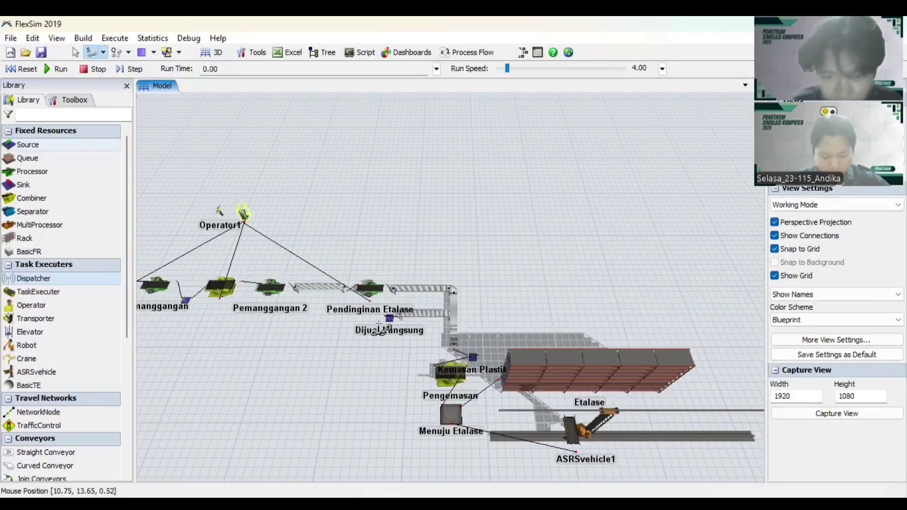
left_click(450, 381)
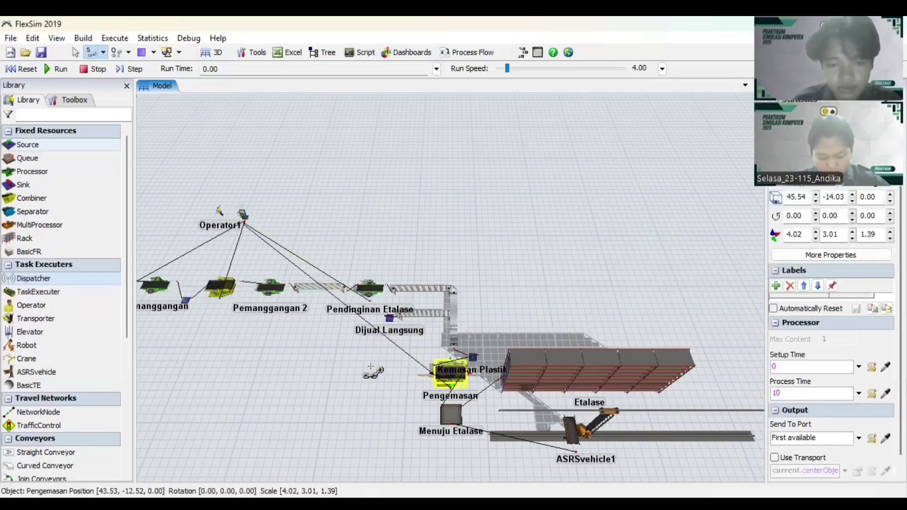
Switch back to Connect Objects and connect Operator1 with Dispatcher1.
left_click_drag(203, 190, 364, 223)
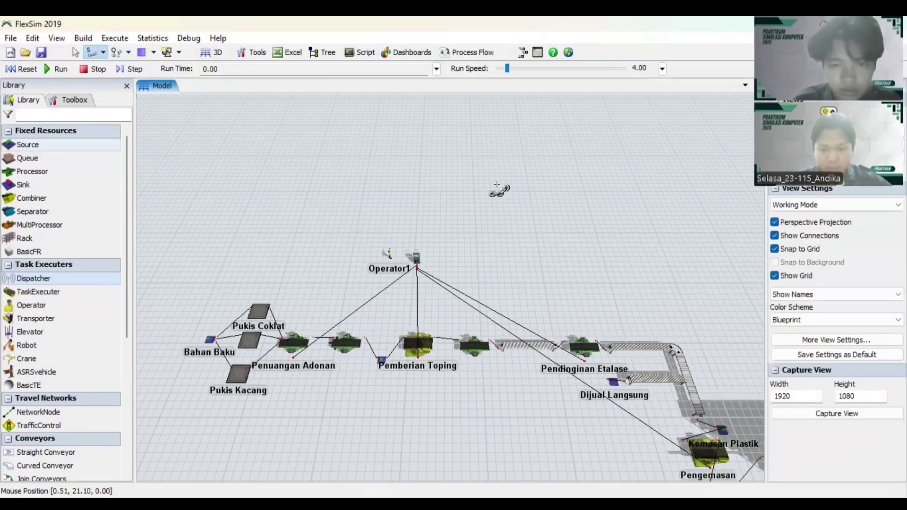
scroll(403, 270, "up", 2)
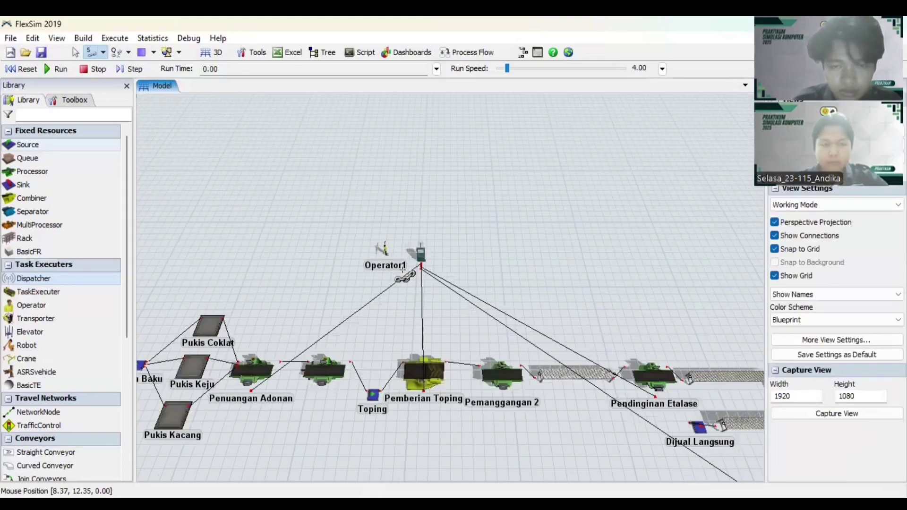
scroll(377, 230, "up", 2)
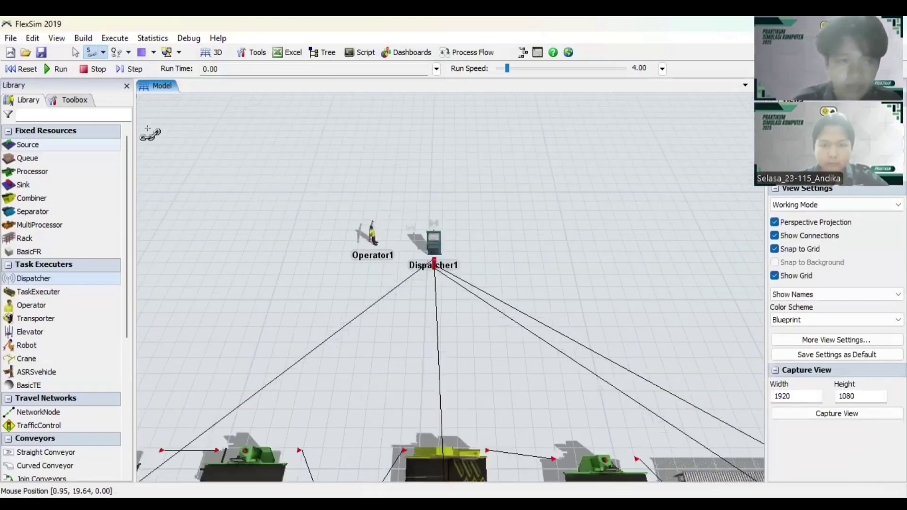
left_click(103, 52)
left_click(178, 71)
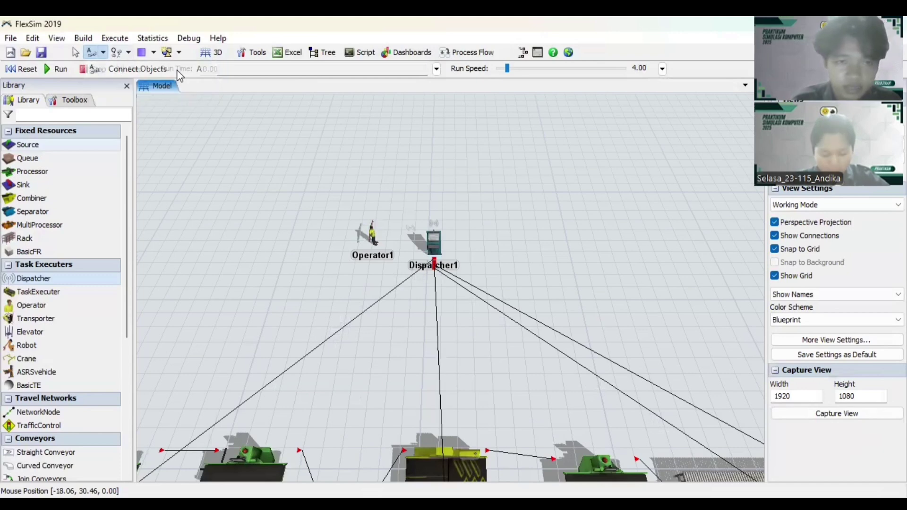
left_click(373, 238)
left_click(434, 245)
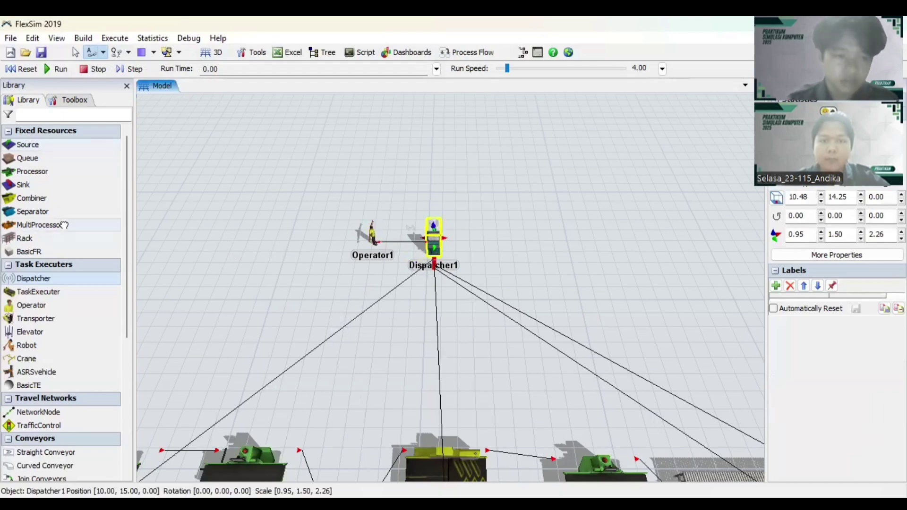
left_click(249, 260)
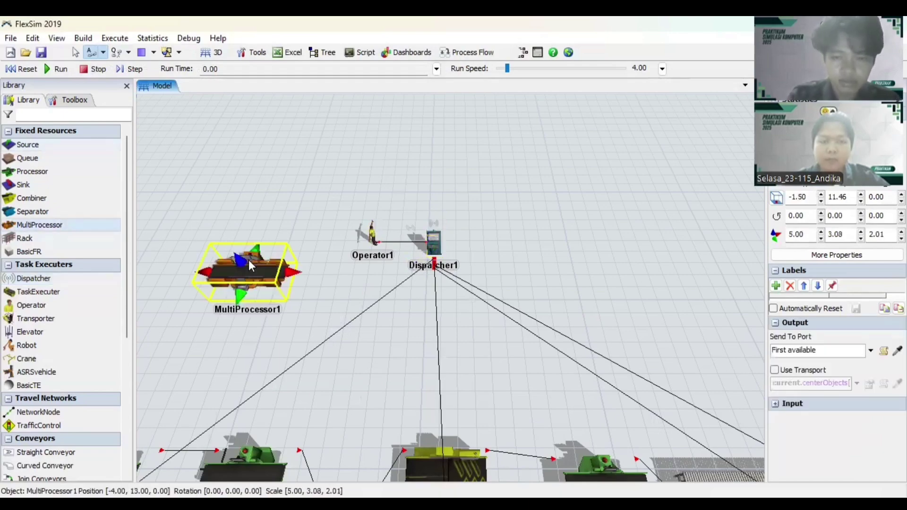
key("ctrl+z")
Examine the port connections along the whole production line, from Bahan Baku to Etalase and ASRSvehicle1.
left_click_drag(264, 312, 279, 200)
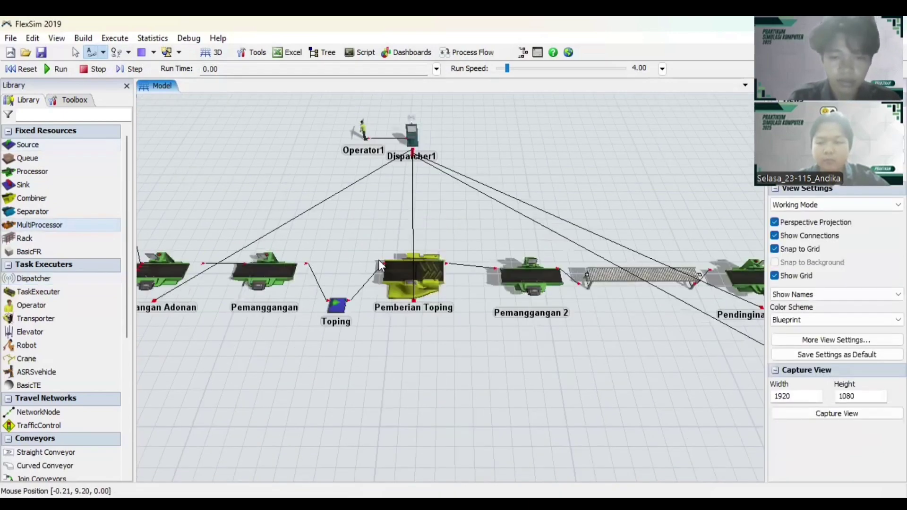
scroll(379, 260, "down", 2)
scroll(380, 260, "down", 2)
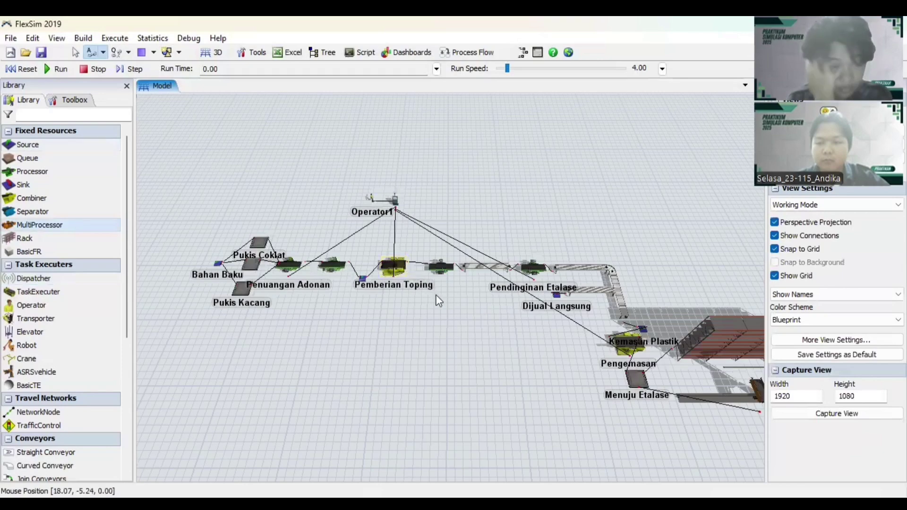
left_click_drag(549, 398, 290, 320)
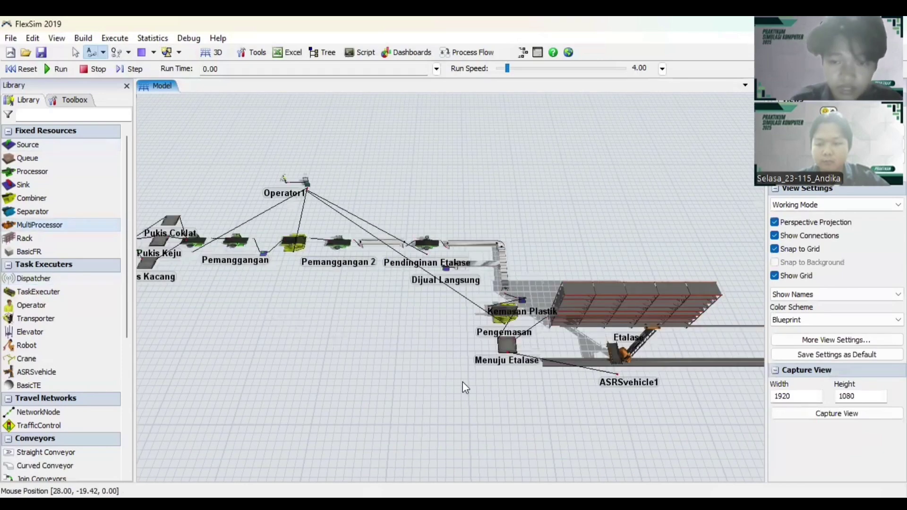
left_click_drag(463, 382, 527, 452)
left_click_drag(181, 279, 202, 304)
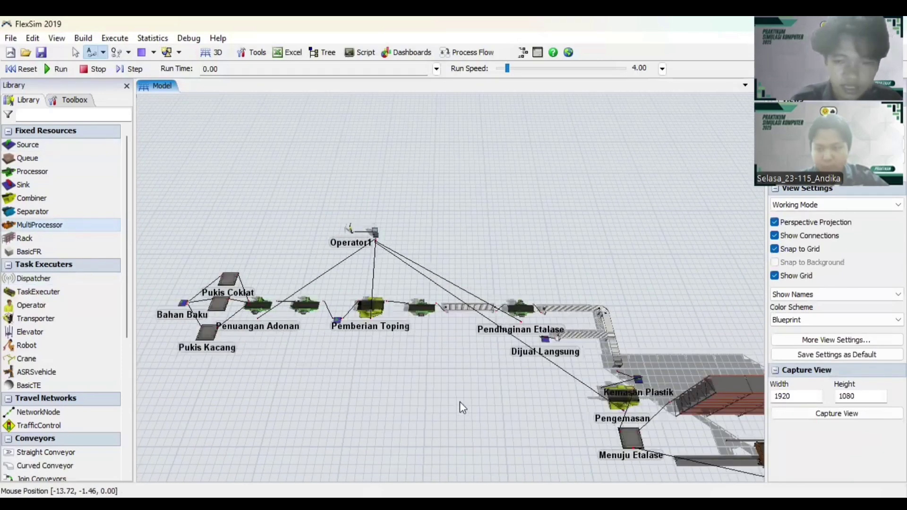
Place decision points about 2 m and 5 m along the main conveyor beside the branch, and about 1 m along the Dijual Langsung conveyor.
left_click_drag(565, 344, 344, 316)
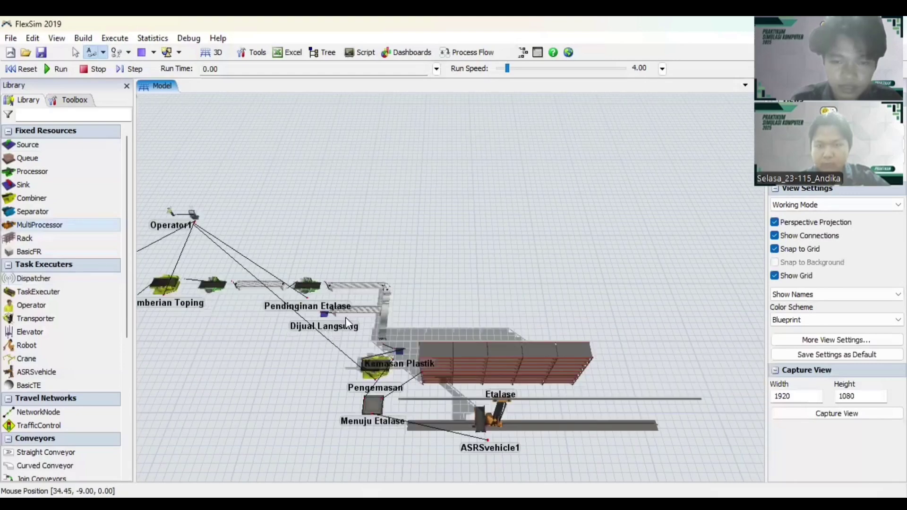
scroll(369, 312, "up", 7)
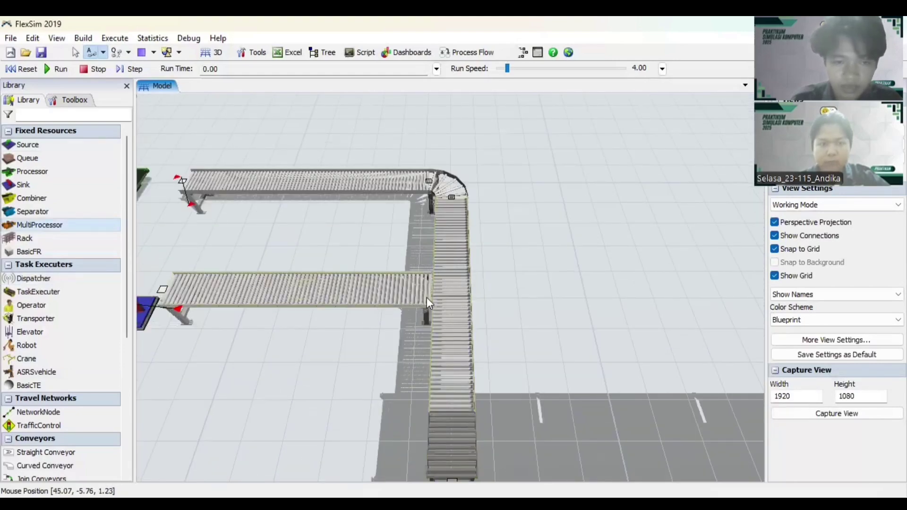
scroll(437, 312, "down", 3)
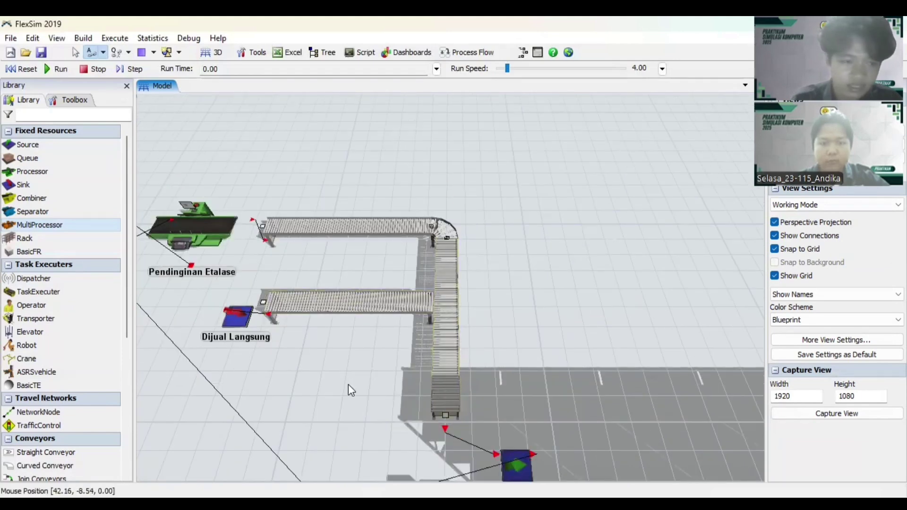
left_click_drag(347, 384, 298, 379)
scroll(40, 314, "down", 3)
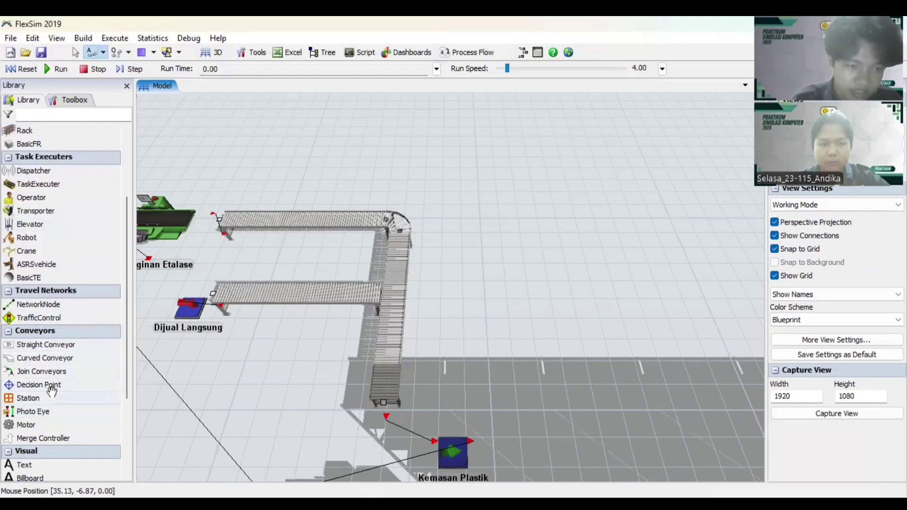
left_click_drag(240, 345, 398, 264)
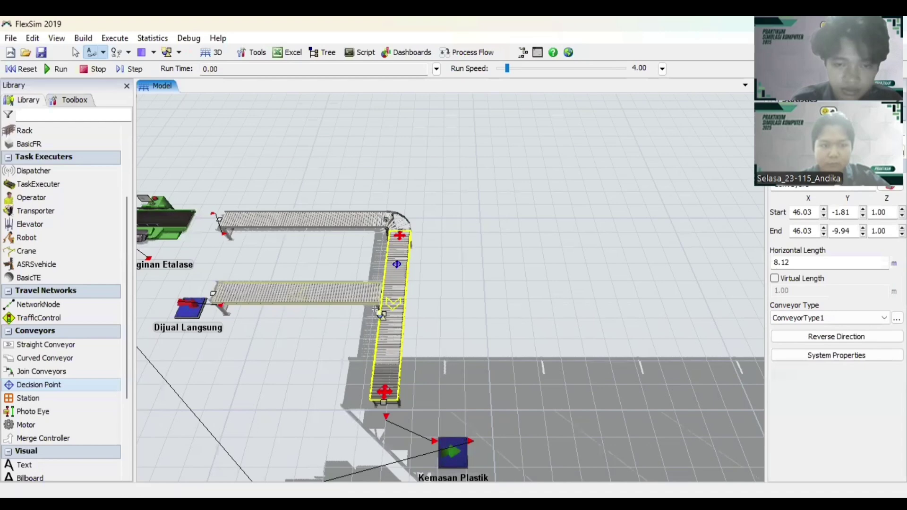
left_click(391, 323)
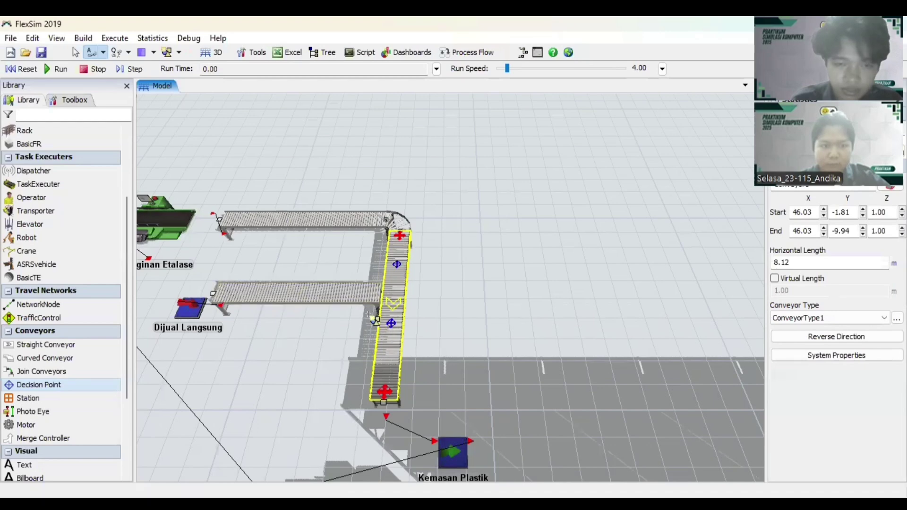
left_click(357, 293)
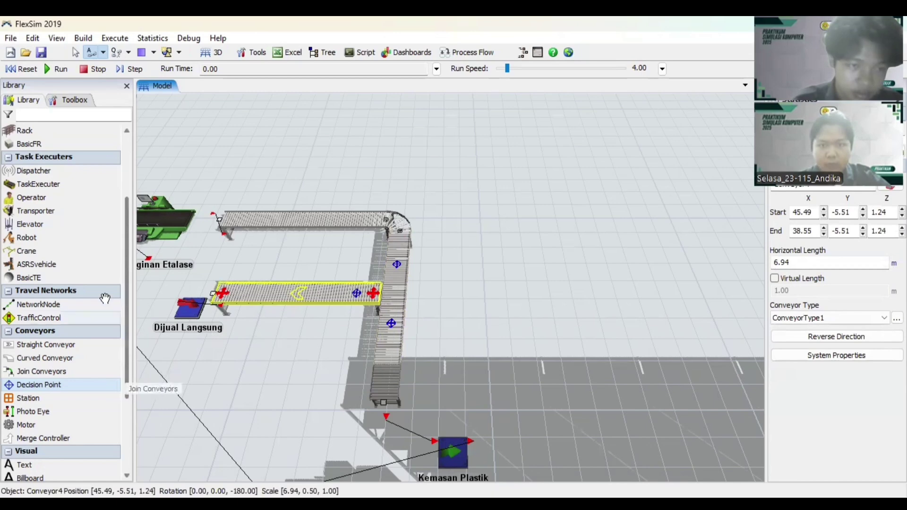
Connect the main conveyor's first decision point DP1 to DP2 further down it and to DP3 on the Dijual Langsung conveyor.
left_click(104, 53)
left_click(125, 67)
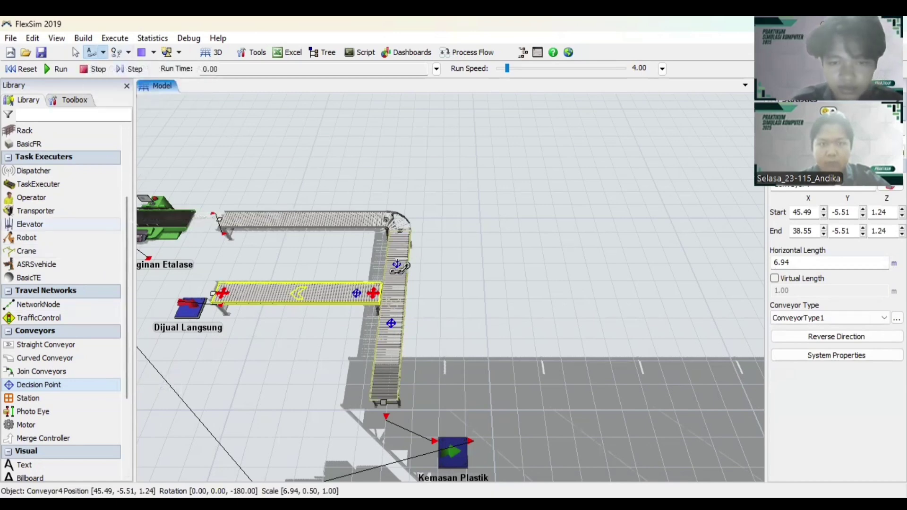
left_click(396, 264)
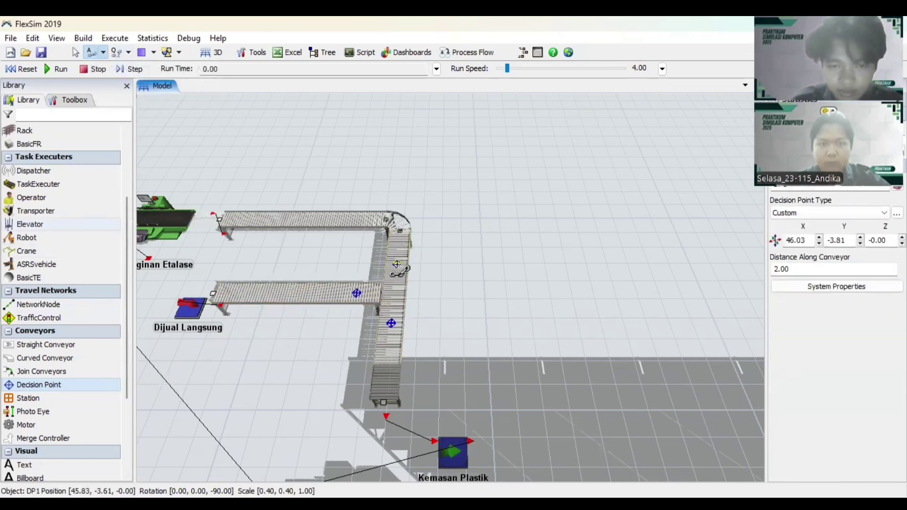
left_click(392, 321)
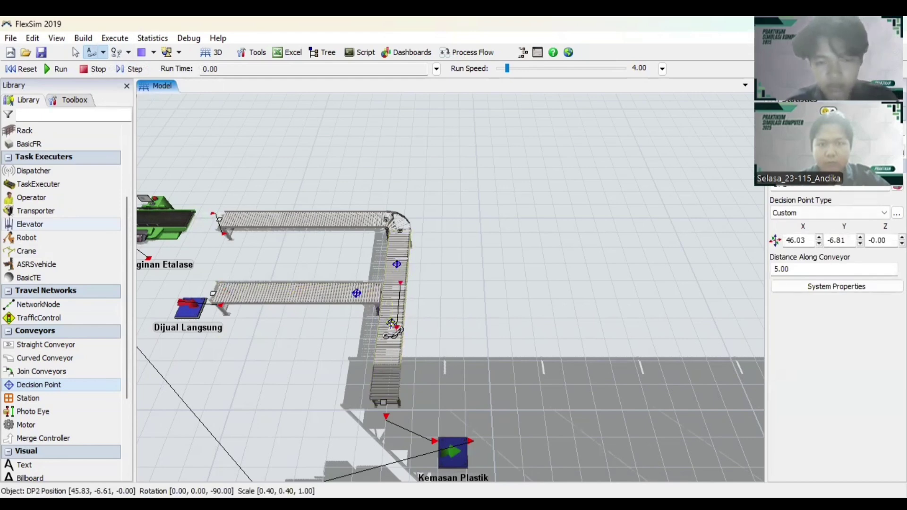
left_click(397, 265)
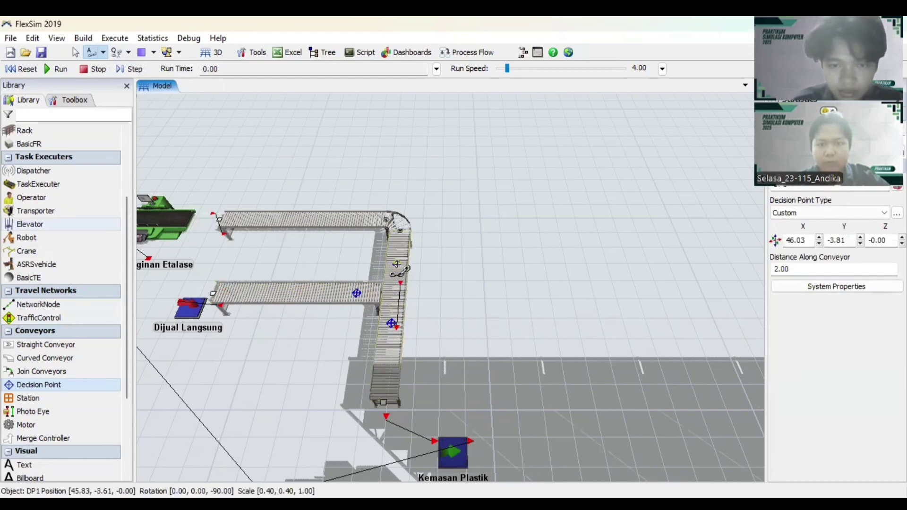
left_click(356, 293)
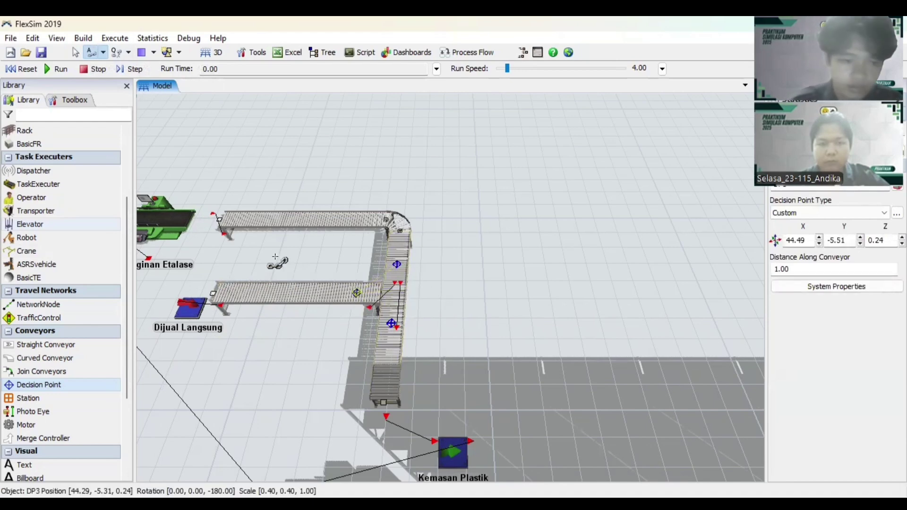
left_click(52, 198)
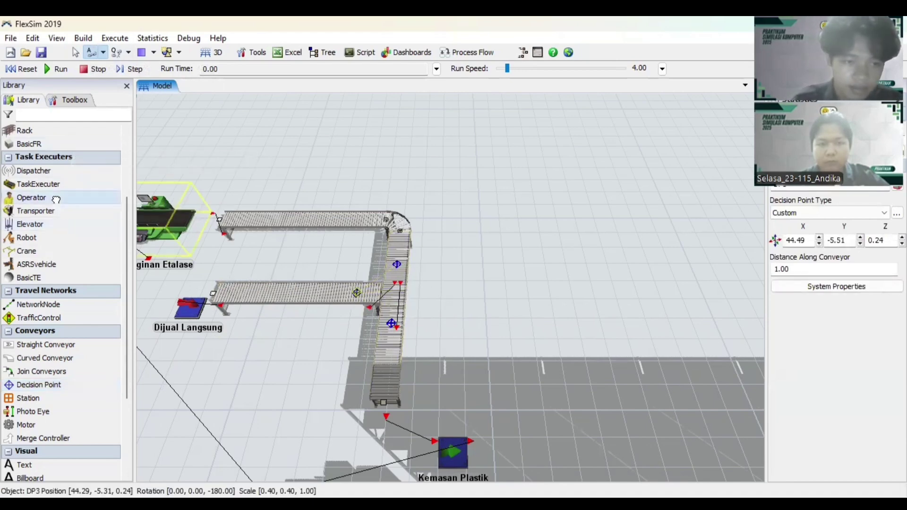
left_click(354, 171)
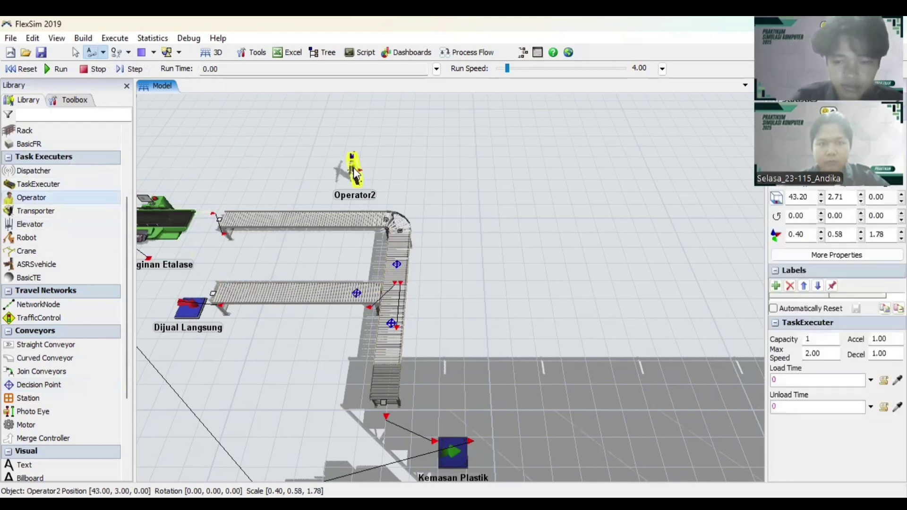
key("ctrl+z")
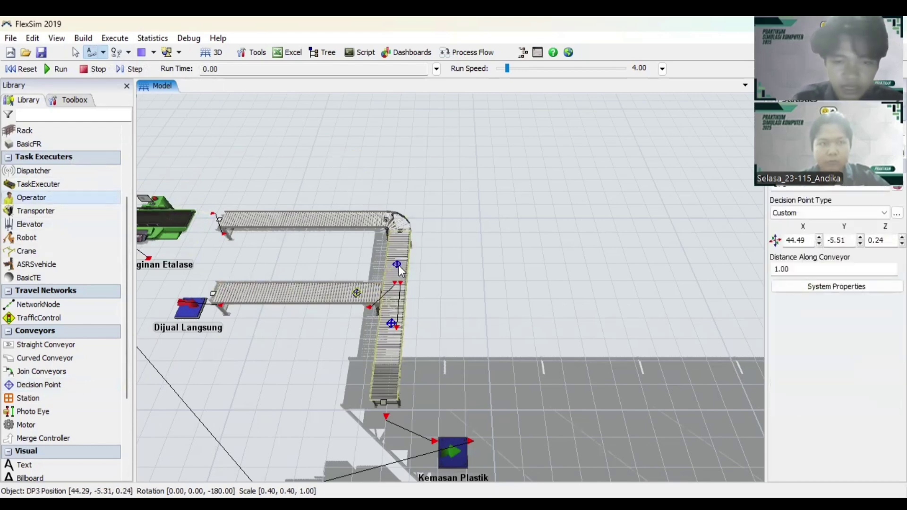
Set DP1's On Arrival trigger to Send Item By Case on item.Type, sending cases 1 and 2 to current.outObjects[1] and [2].
left_click(397, 265)
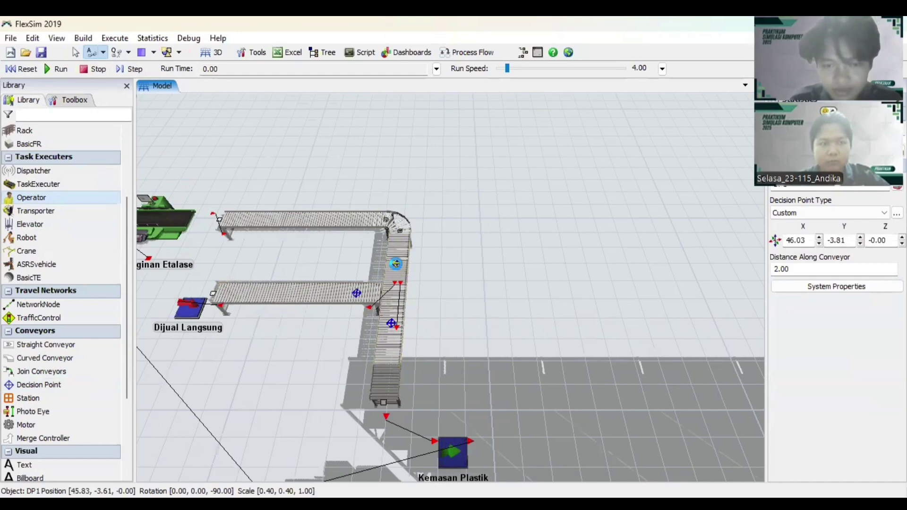
double_click(396, 263)
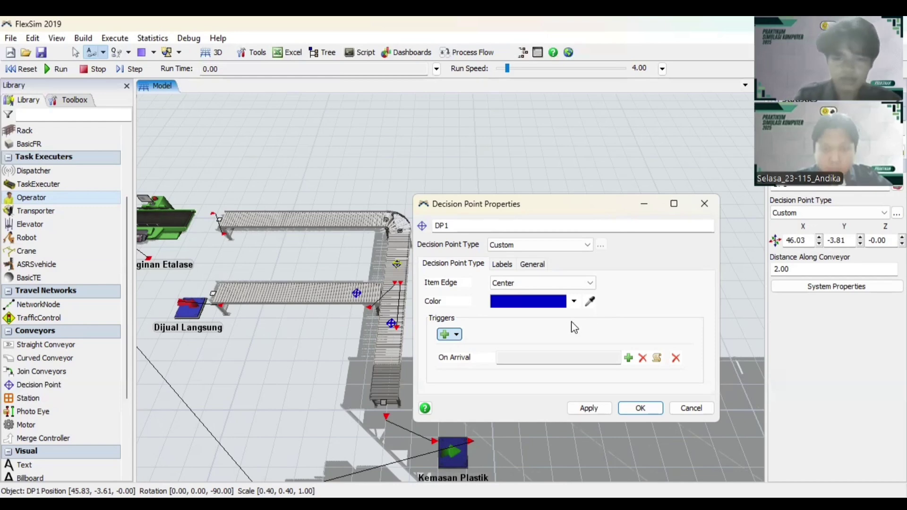
left_click(632, 361)
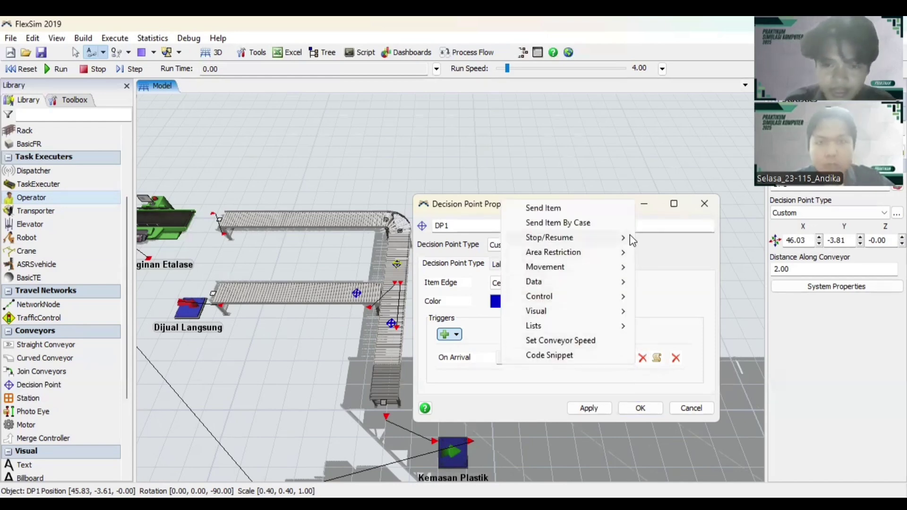
left_click(614, 224)
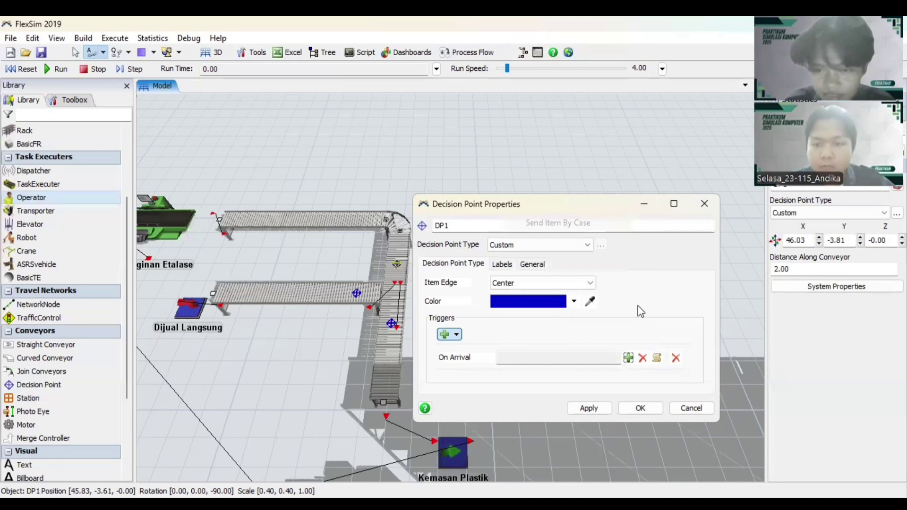
left_click(687, 386)
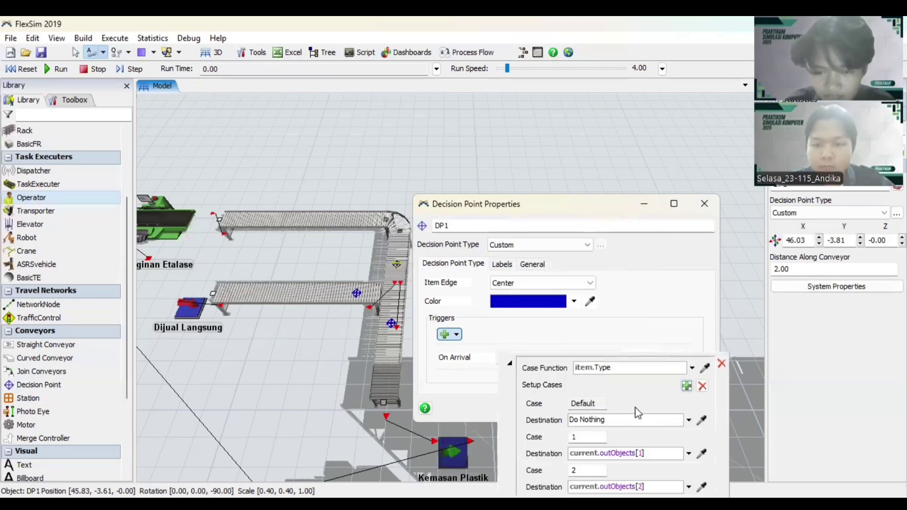
left_click(497, 380)
left_click(581, 411)
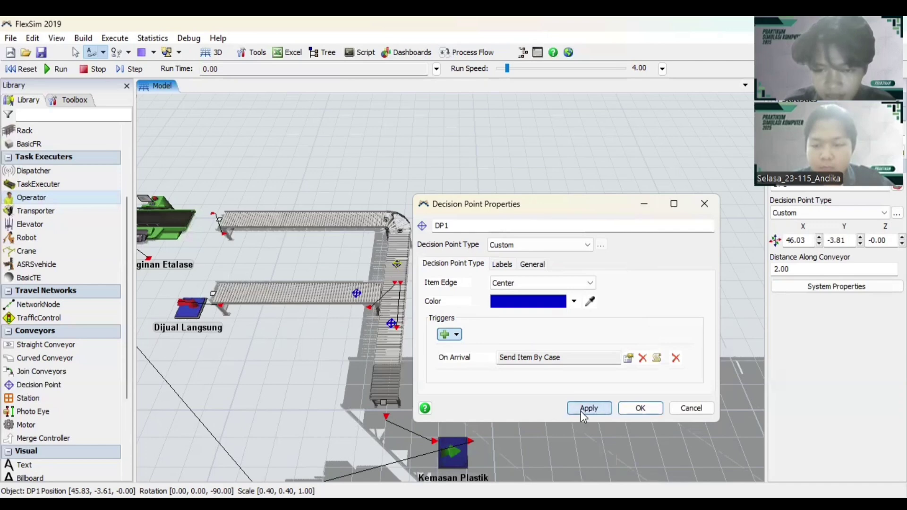
left_click(628, 411)
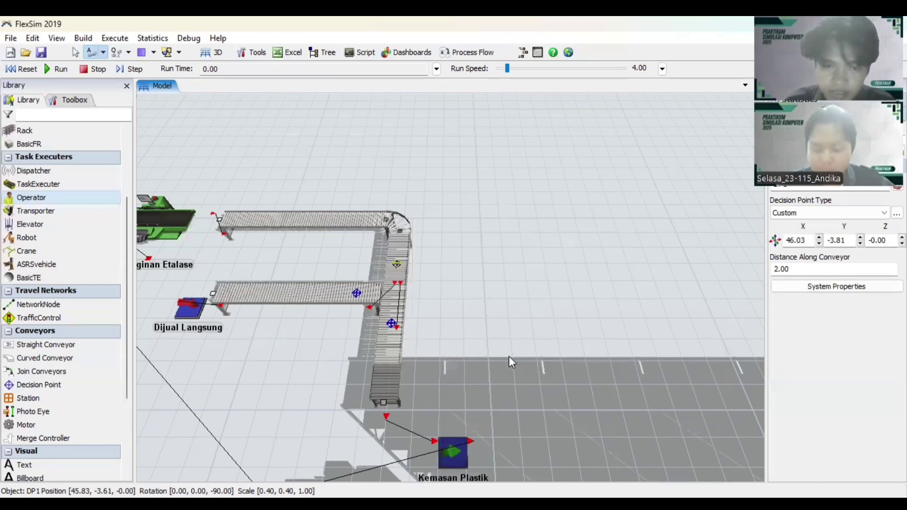
Open the Bahan Baku source's properties, keep the Inter-Arrival Time arrival style and enable Arrival at time 0.
left_click(449, 313)
left_click_drag(450, 313, 550, 332)
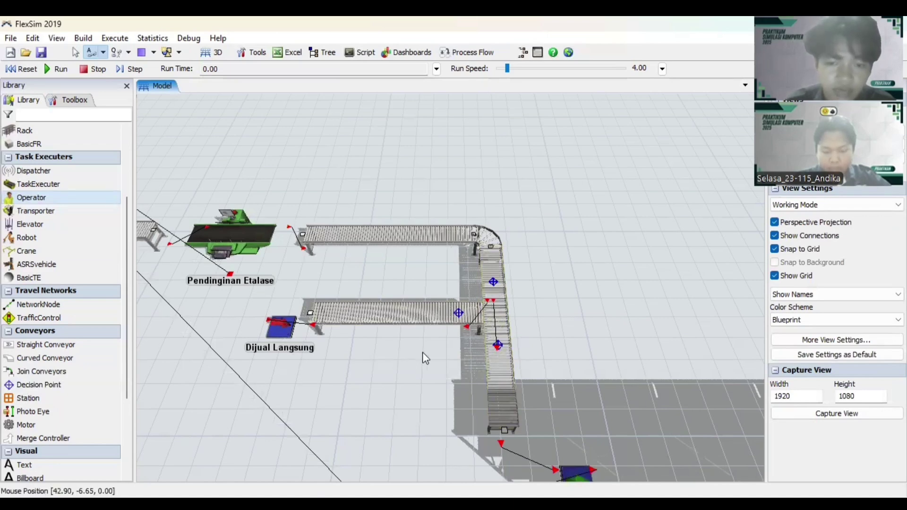
left_click_drag(442, 395, 395, 296)
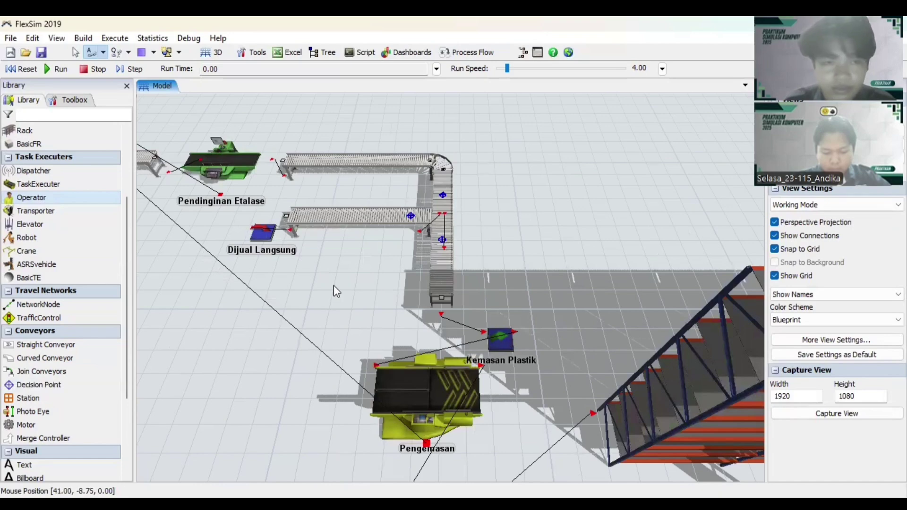
left_click_drag(334, 285, 507, 306)
scroll(336, 266, "down", 2)
scroll(274, 267, "down", 3)
left_click_drag(274, 267, 579, 316)
left_click_drag(361, 315, 793, 433)
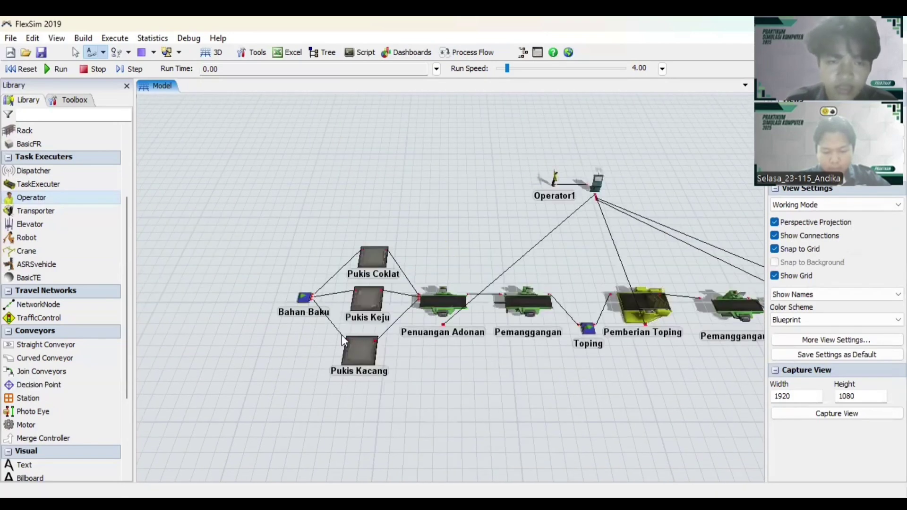
scroll(302, 325, "up", 5)
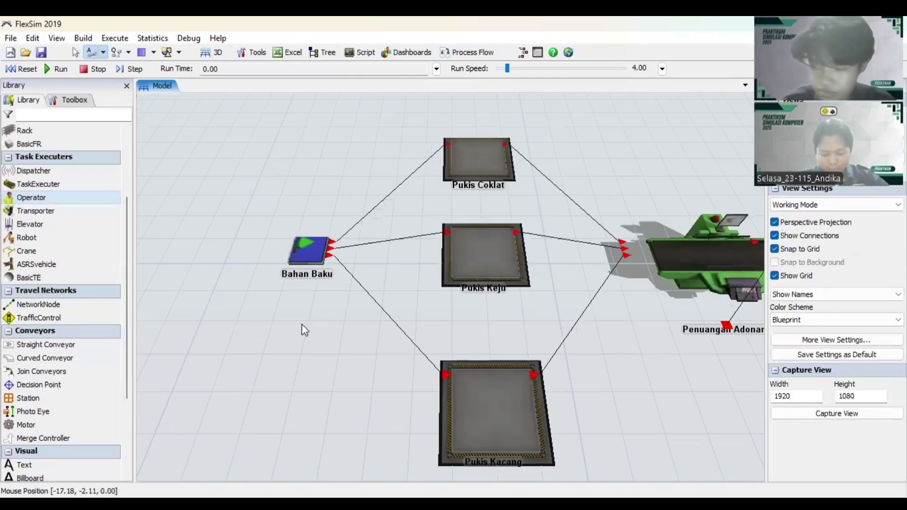
left_click(310, 257)
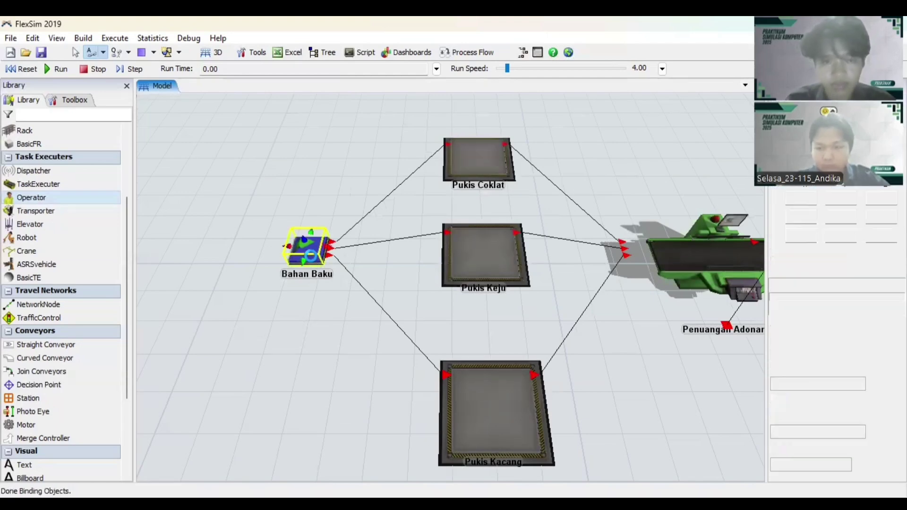
double_click(311, 256)
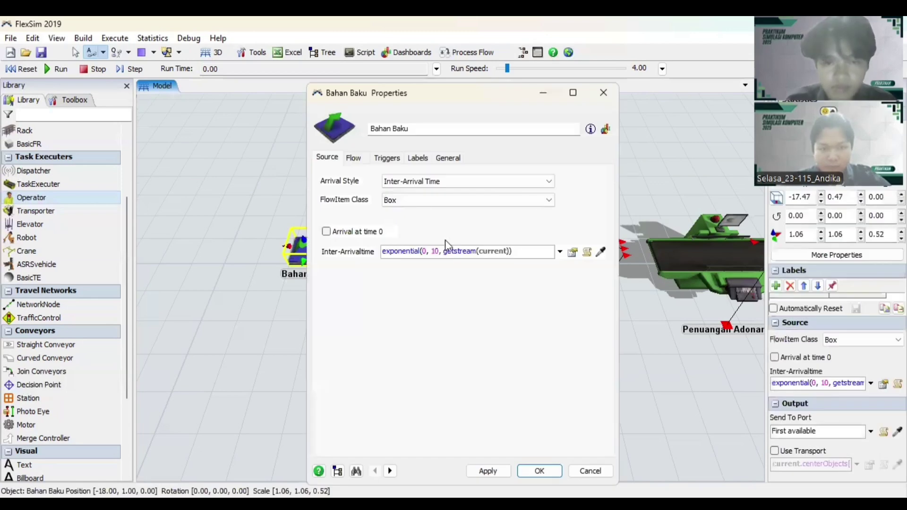
left_click(547, 182)
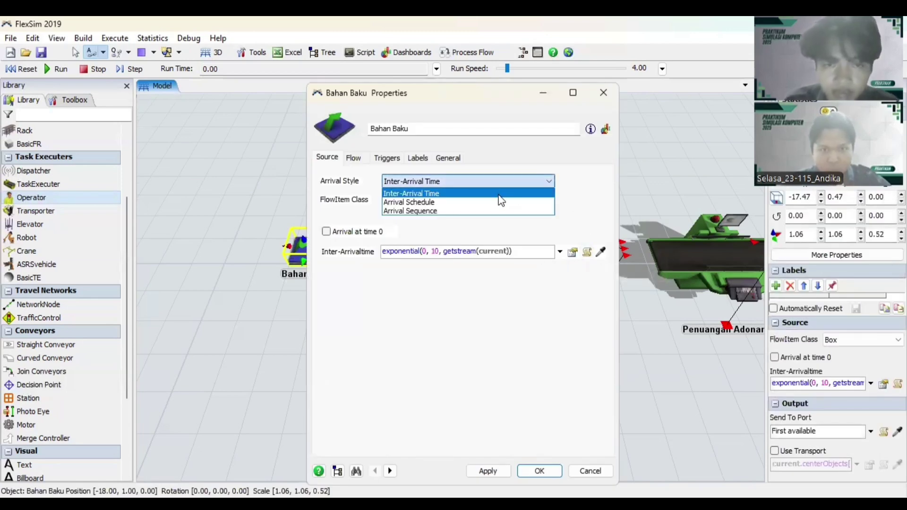
left_click(499, 195)
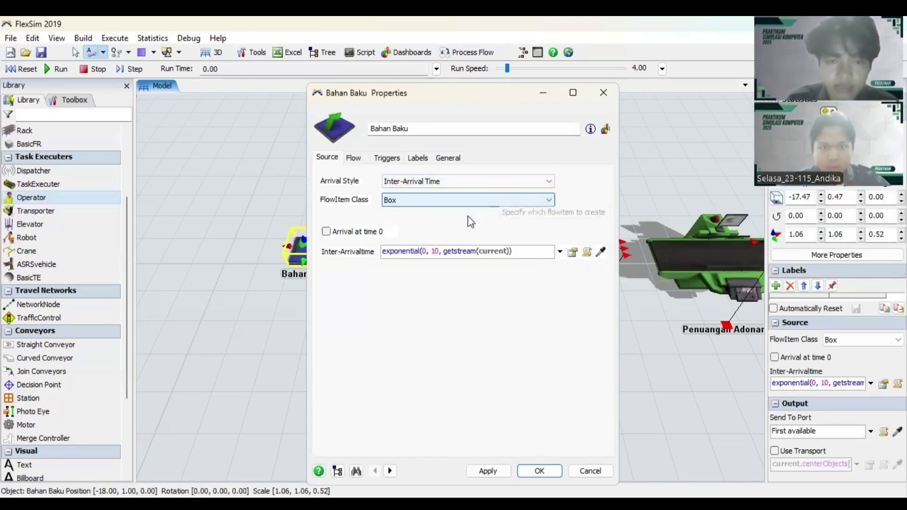
left_click(327, 232)
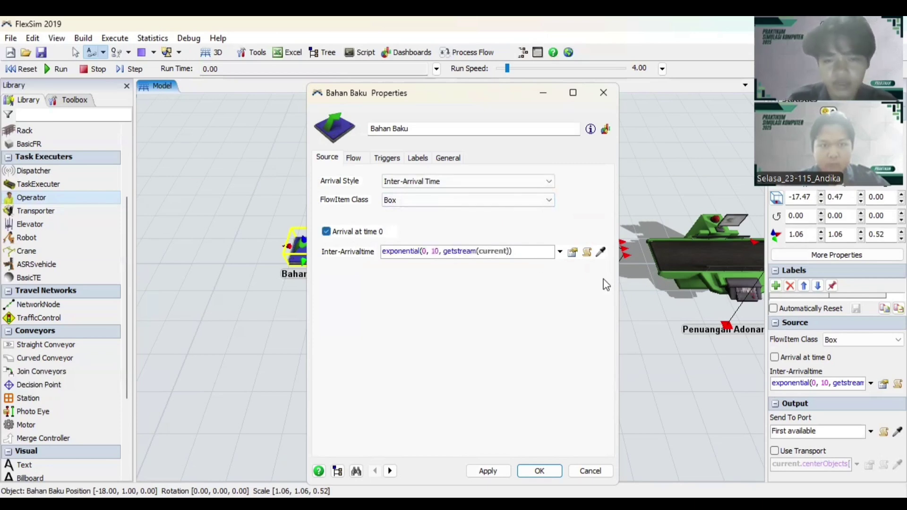
Change the Bahan Baku source's inter-arrival time to the periodic rate option Hourly Rates, Custom Daily Repeat.
left_click(560, 252)
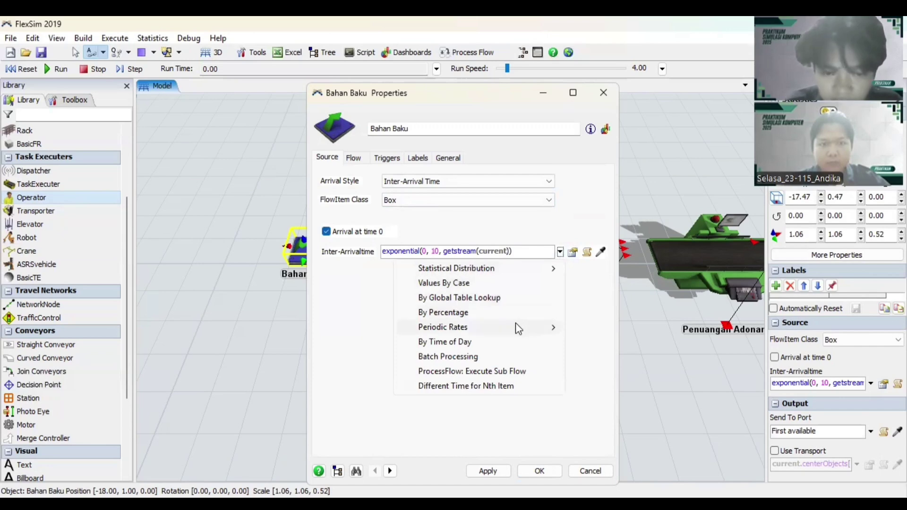
mouse_move(515, 323)
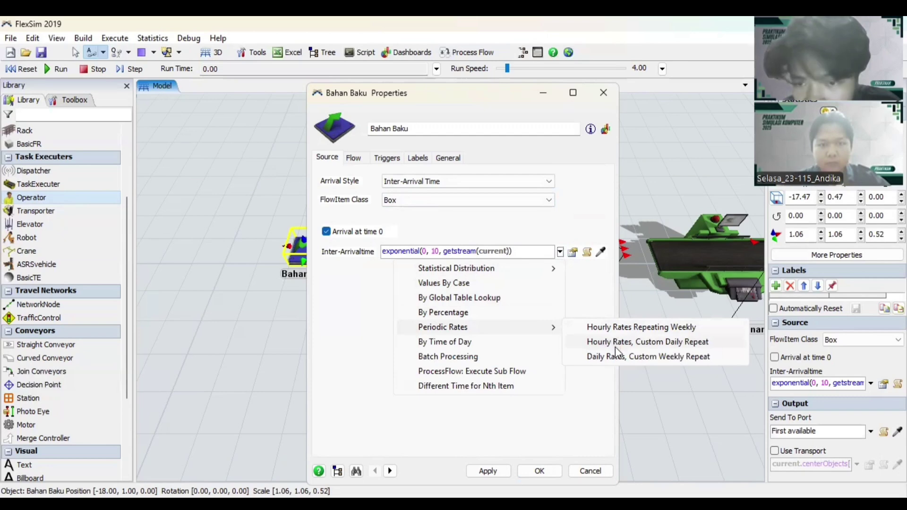
left_click(663, 344)
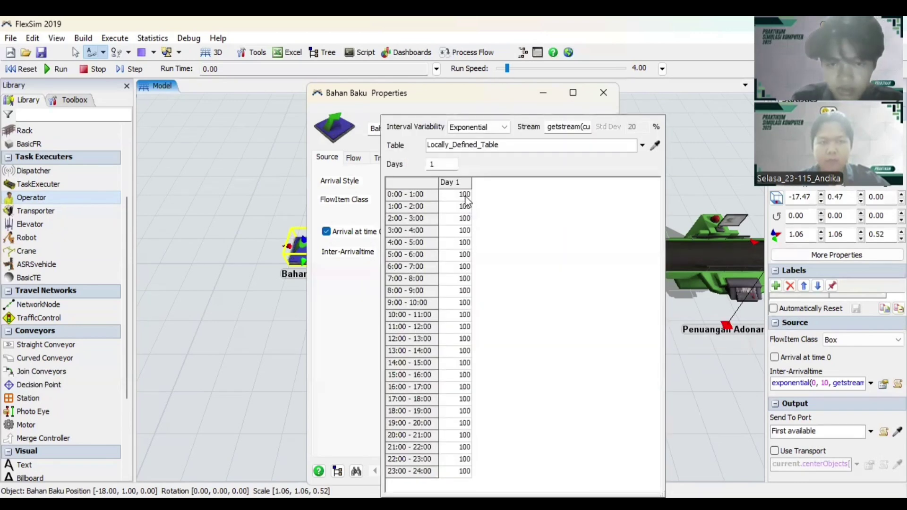
Set the Day 1 rates to 0 for every hour from 0:00 to 5:00 and to 80 for 5:00 - 6:00.
left_click(465, 197)
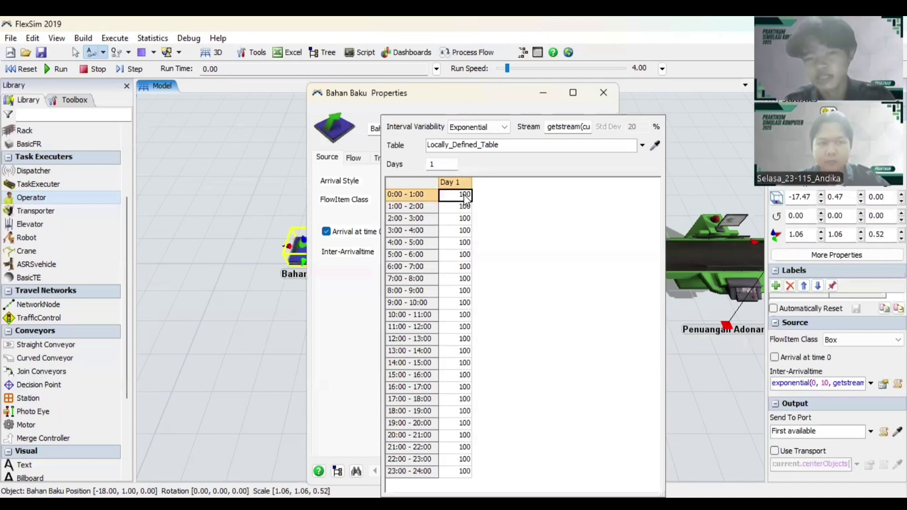
type("0")
key("Return")
type("0")
key("Return")
type("0")
key("Return")
type("0")
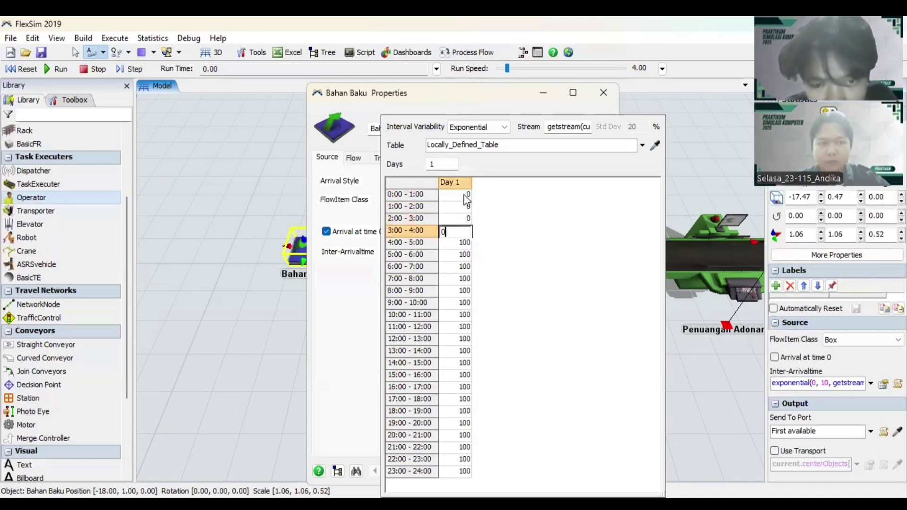
key("Return")
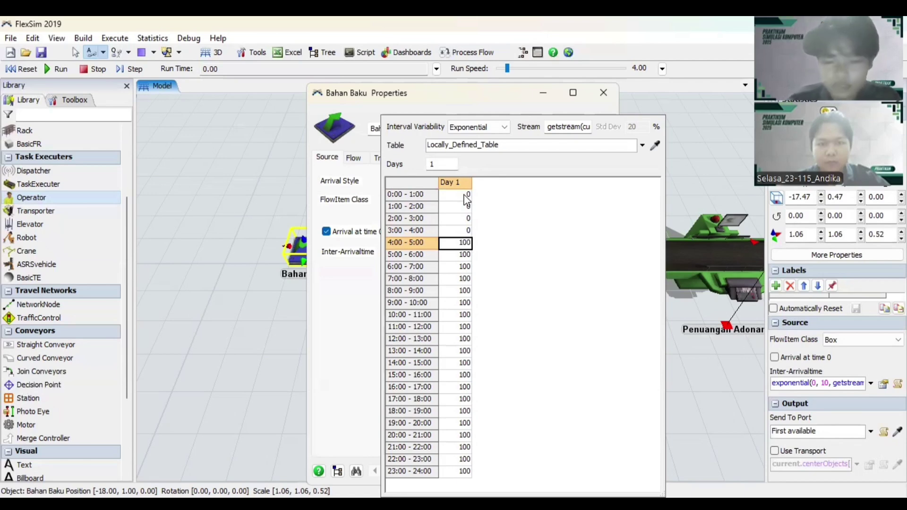
type("0")
key("Return")
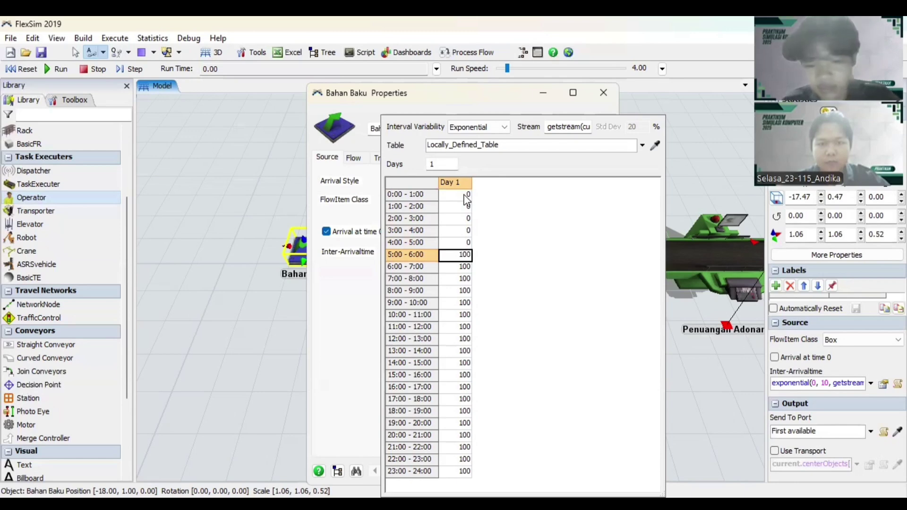
type("80")
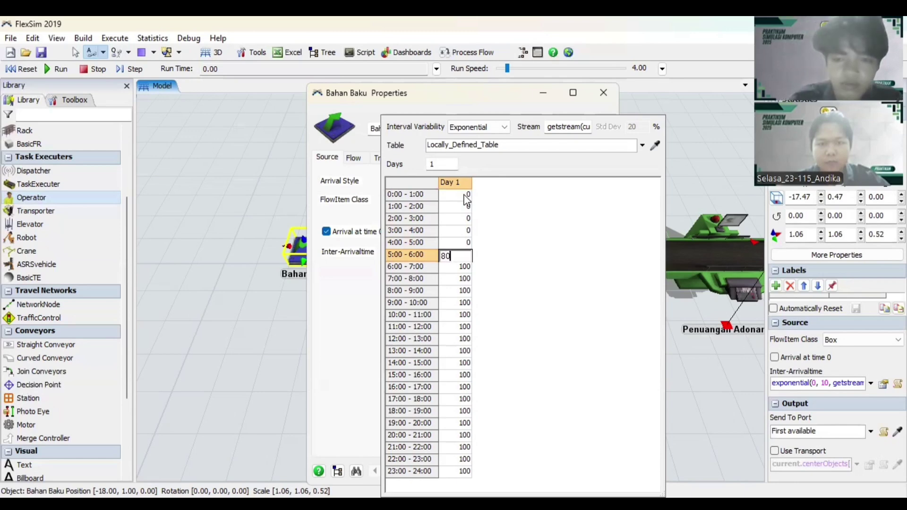
key("Return")
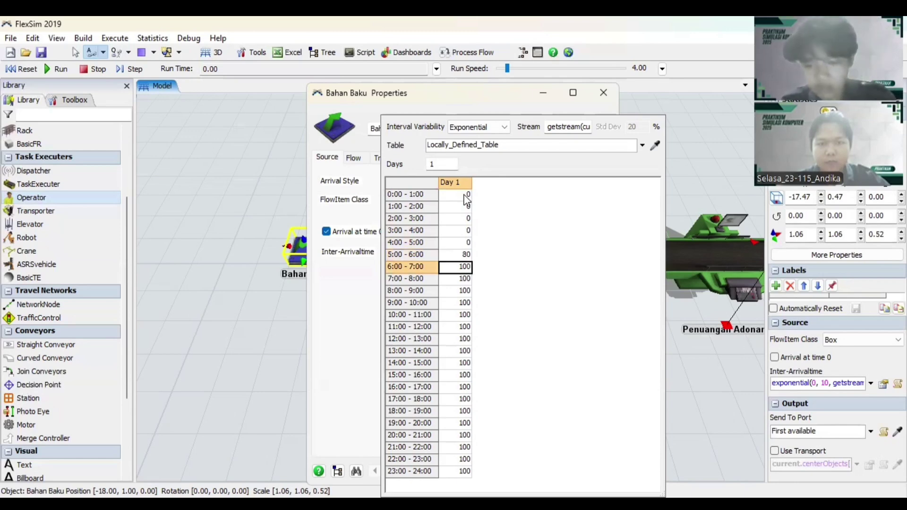
Set the Day 1 rates to 0 for every hour from 6:00 to 15:00 and to 20 for 15:00 - 16:00.
type("0 0 0 0 0 0")
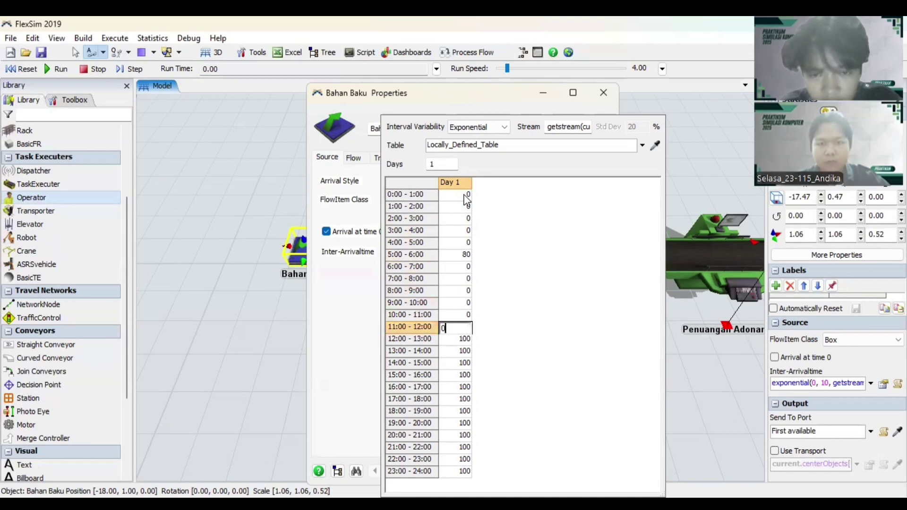
key("Return")
type("0")
key("Return")
type("0")
key("Return")
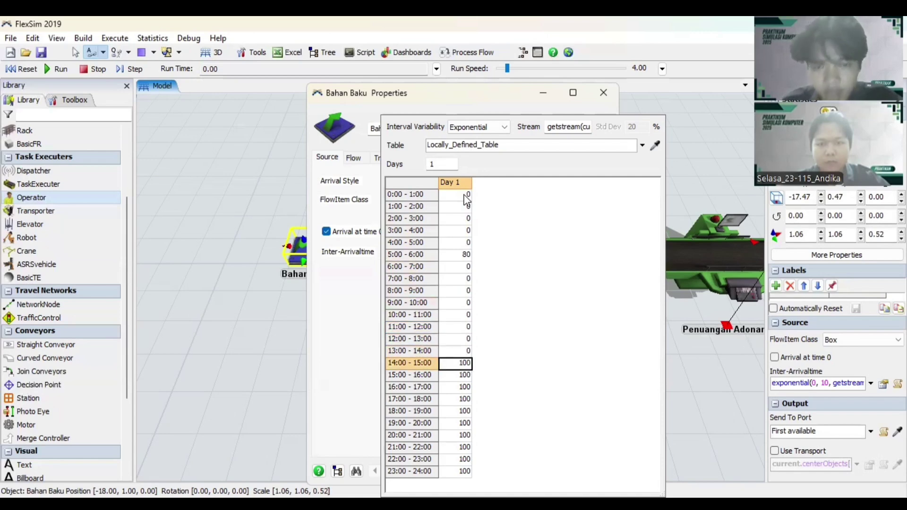
type("0")
key("Return")
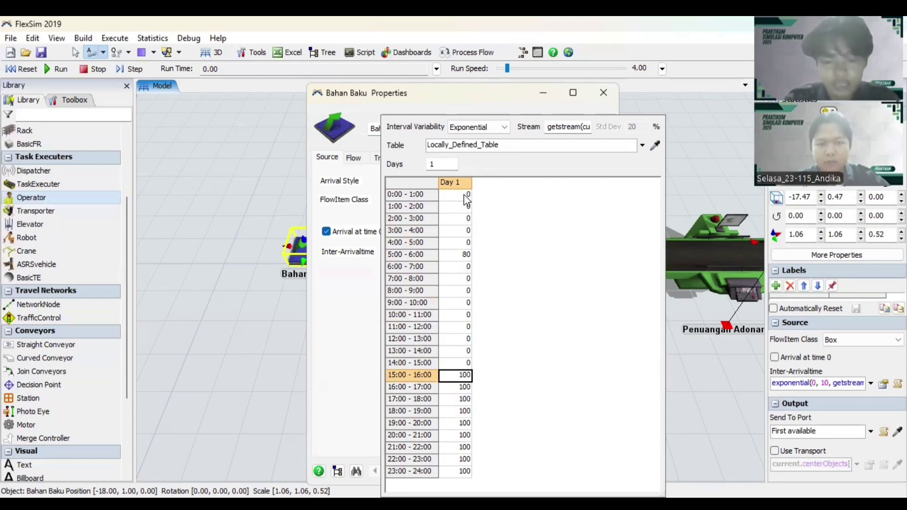
type("20")
key("Return")
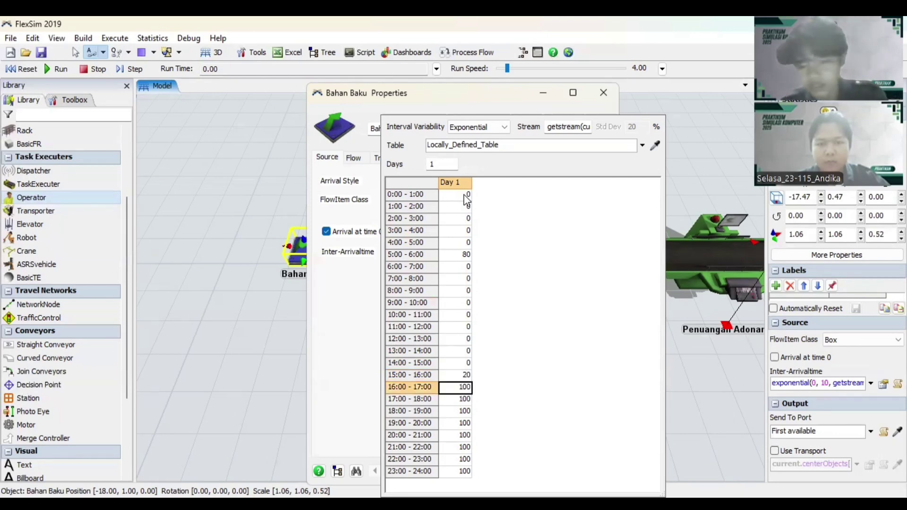
Set the Day 1 rates to 0 for every hour from 16:00 to 24:00 and apply the source's arrival settings.
key("0")
key("Return")
key("0")
key("Return")
key("0")
key("Return")
key("0")
key("Return")
key("0")
key("Return")
key("0")
key("Return")
key("0")
key("Return")
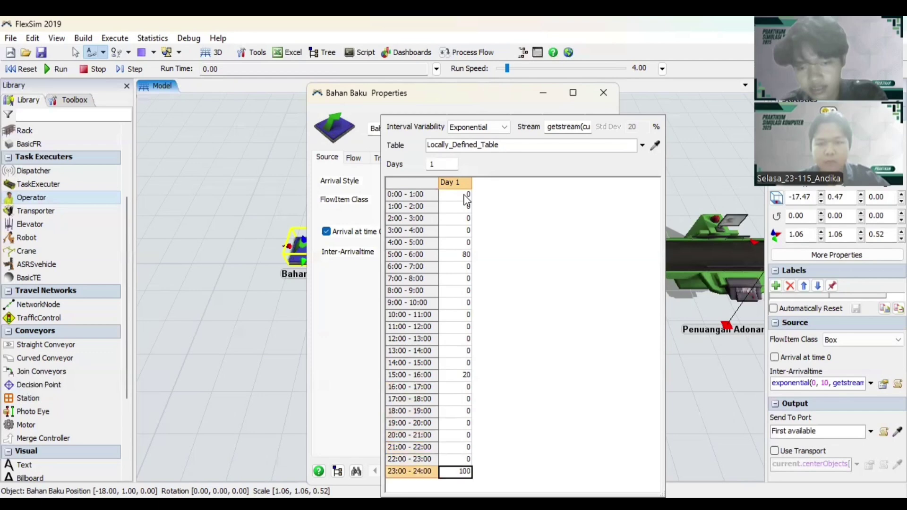
type("0")
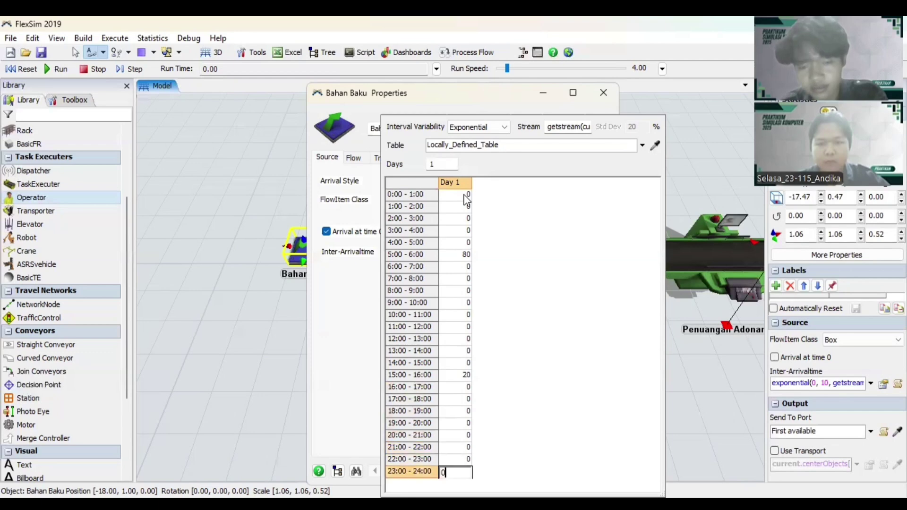
left_click(354, 297)
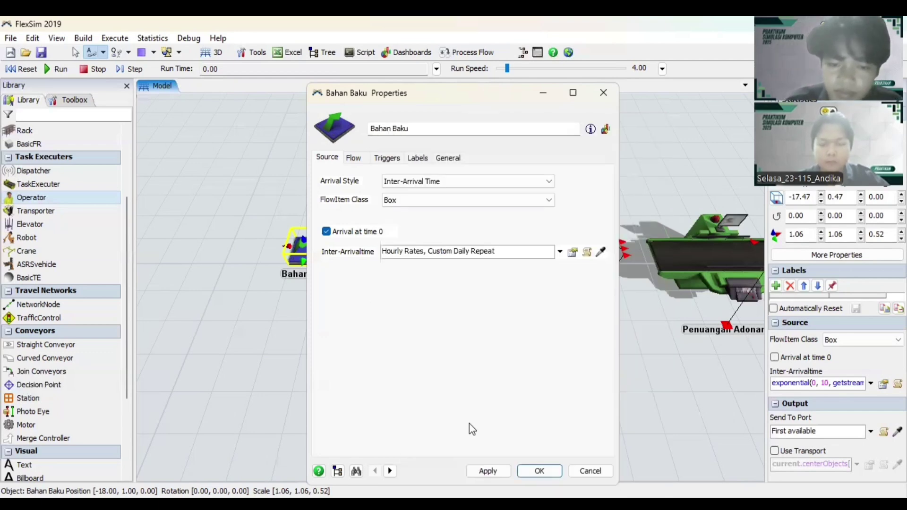
left_click(487, 472)
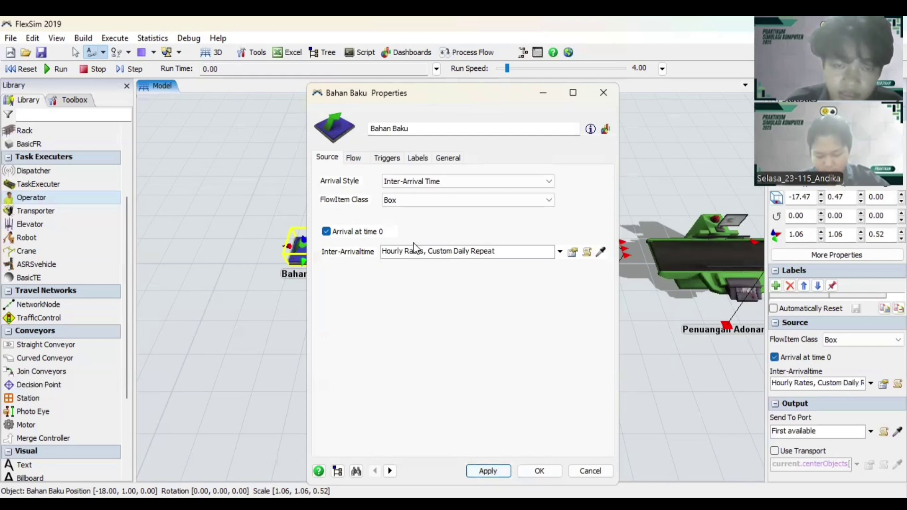
left_click(355, 158)
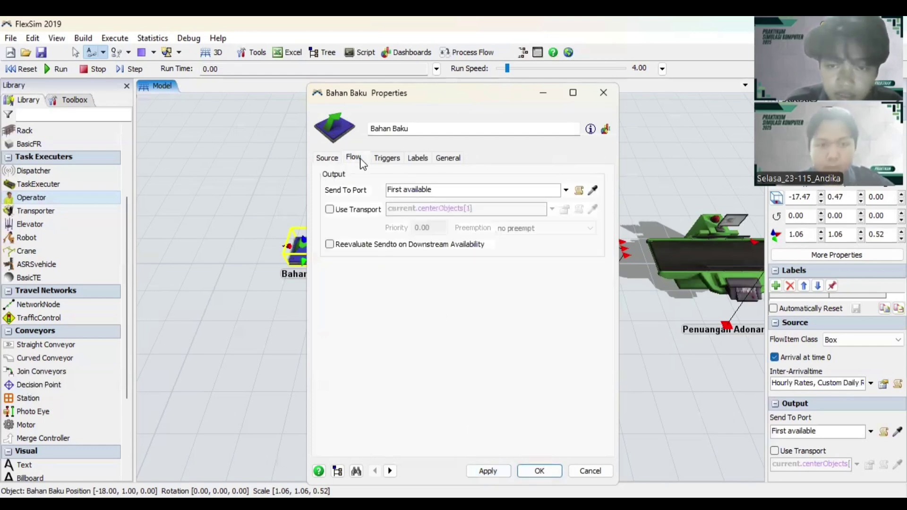
left_click(566, 190)
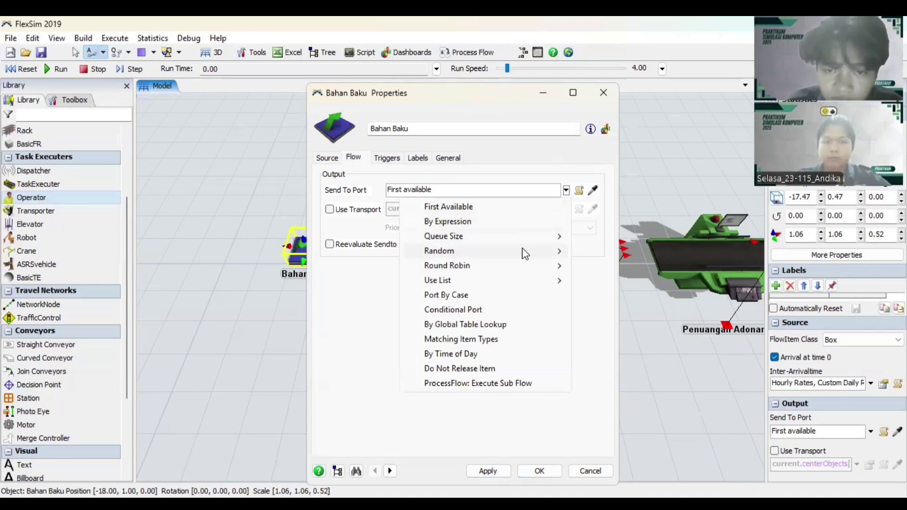
mouse_move(515, 267)
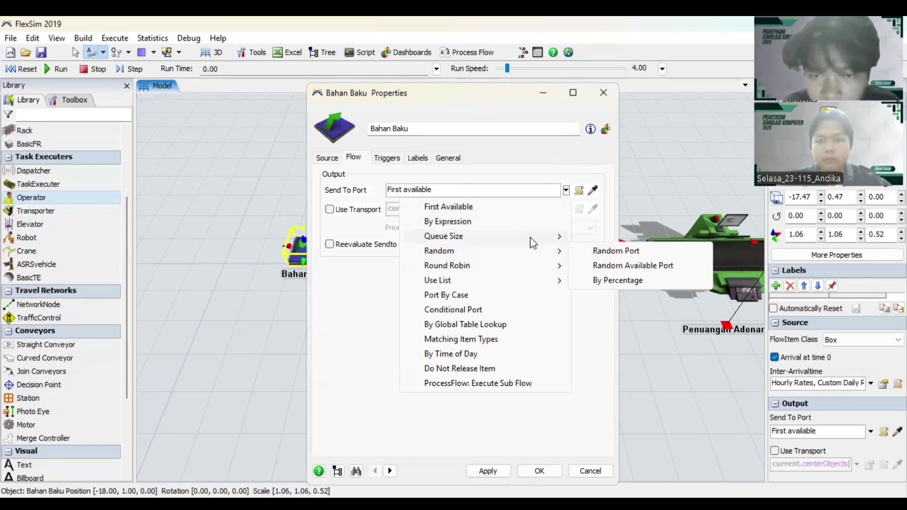
mouse_move(532, 241)
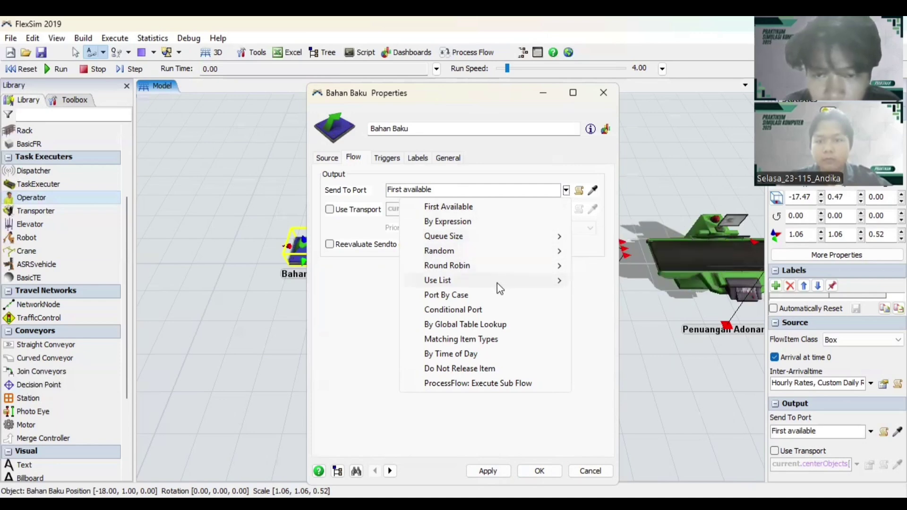
Add an On Creation trigger to the Bahan Baku source using Set Item Type by Percentage, with entries for types 1, 2 and 3.
left_click(388, 158)
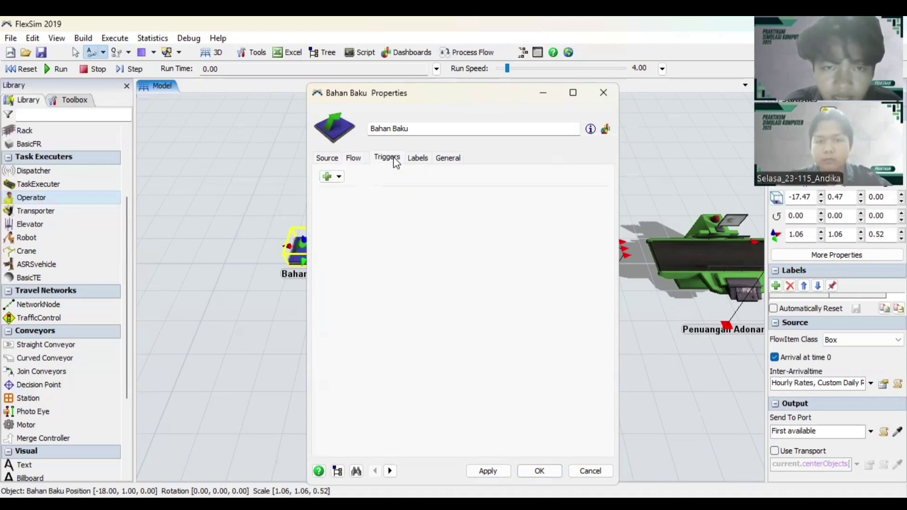
left_click(329, 178)
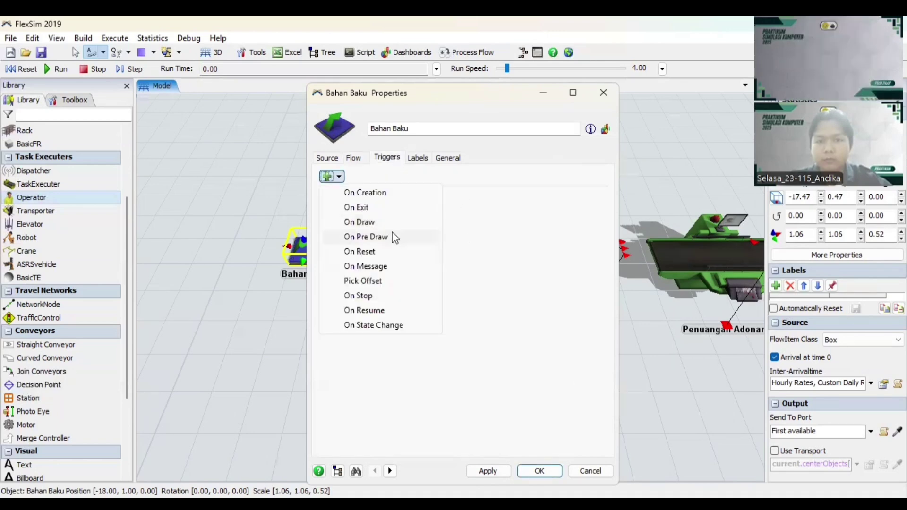
left_click(401, 193)
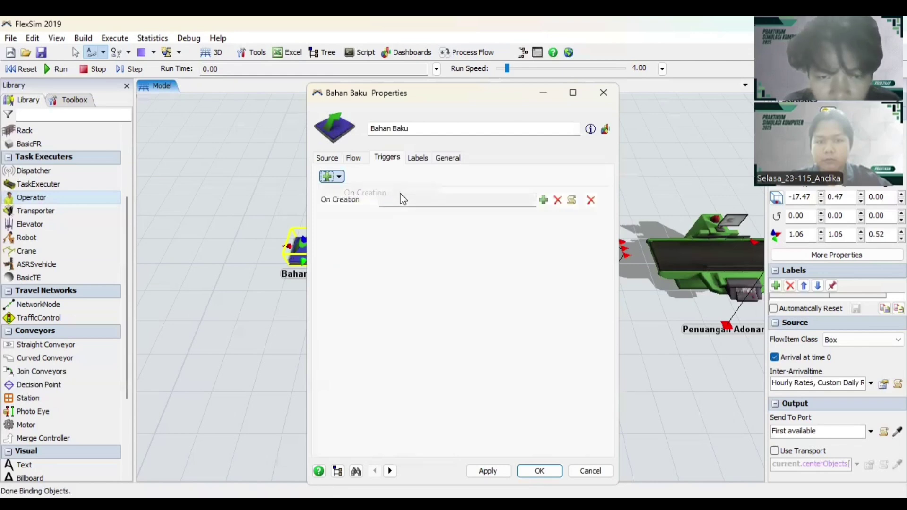
left_click(545, 201)
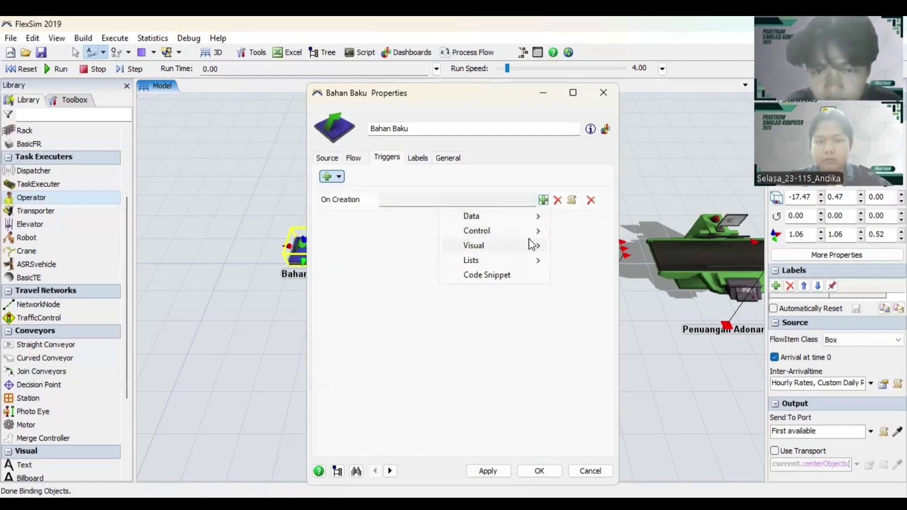
mouse_move(532, 244)
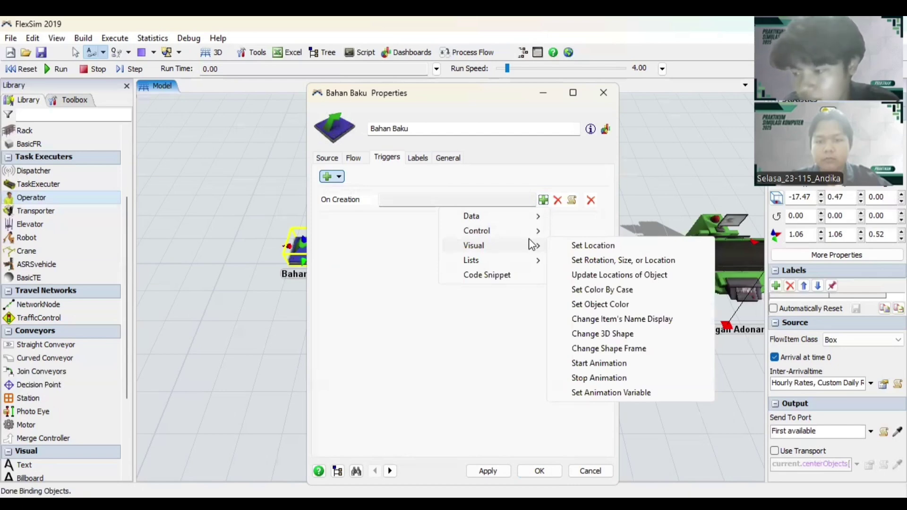
mouse_move(542, 220)
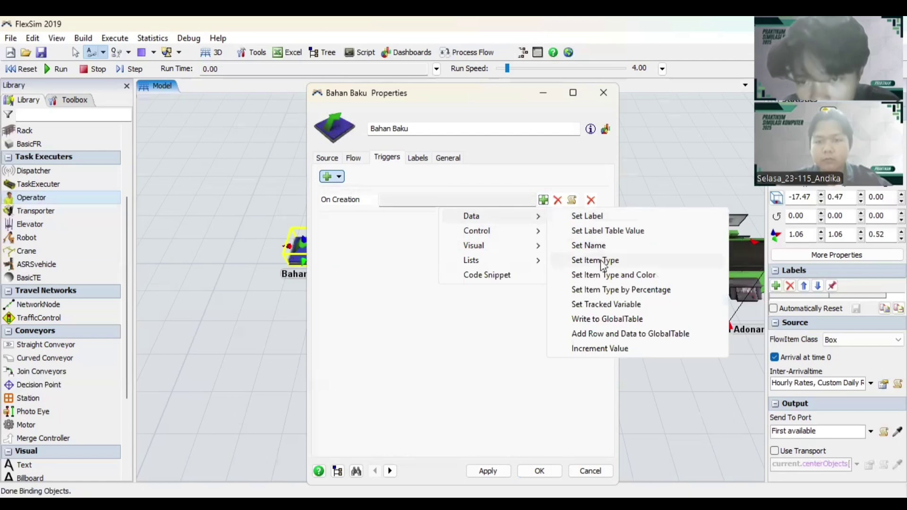
left_click(602, 290)
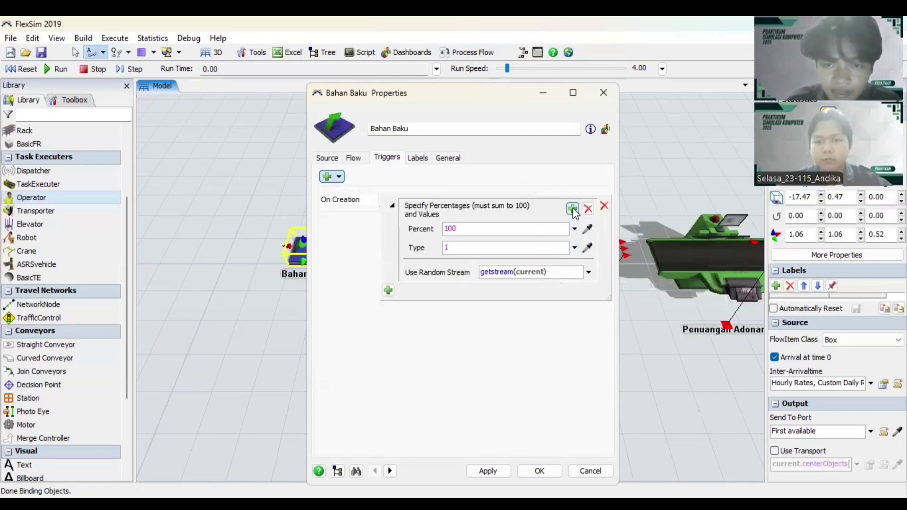
left_click(572, 208)
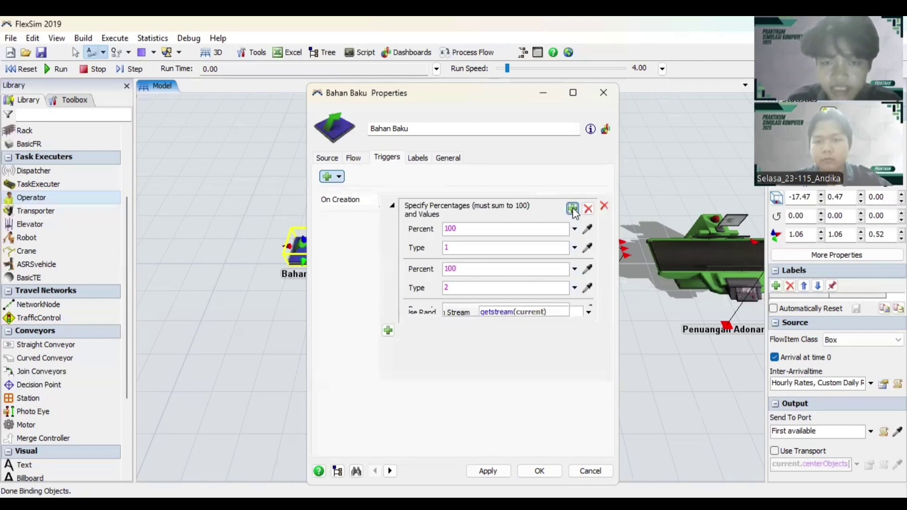
left_click(572, 209)
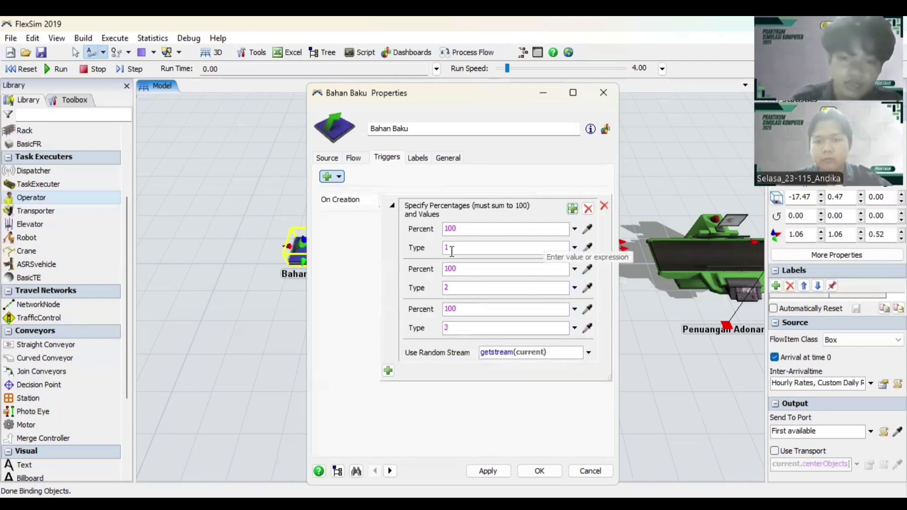
Set the item type percentages to 50 for type 1, 25 for type 2 and 25 for type 3.
left_click(465, 229)
left_click_drag(465, 228, 444, 229)
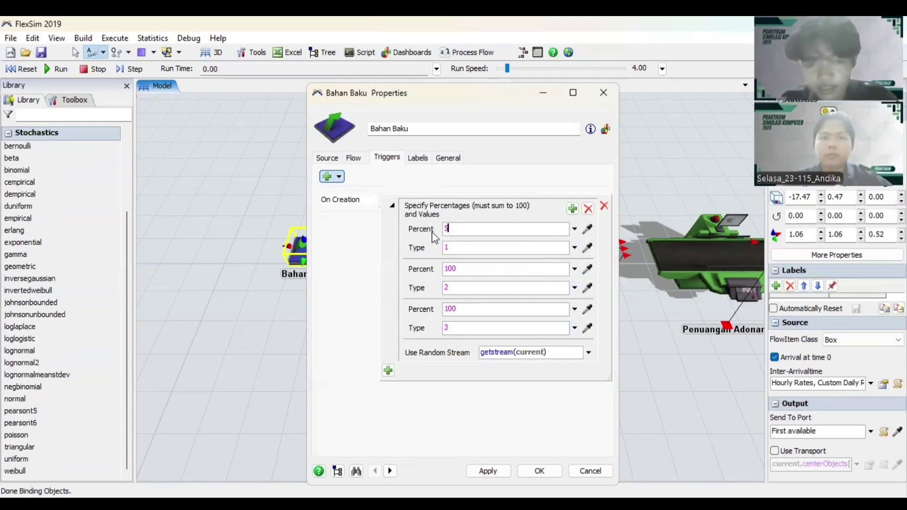
type("50")
left_click(489, 270)
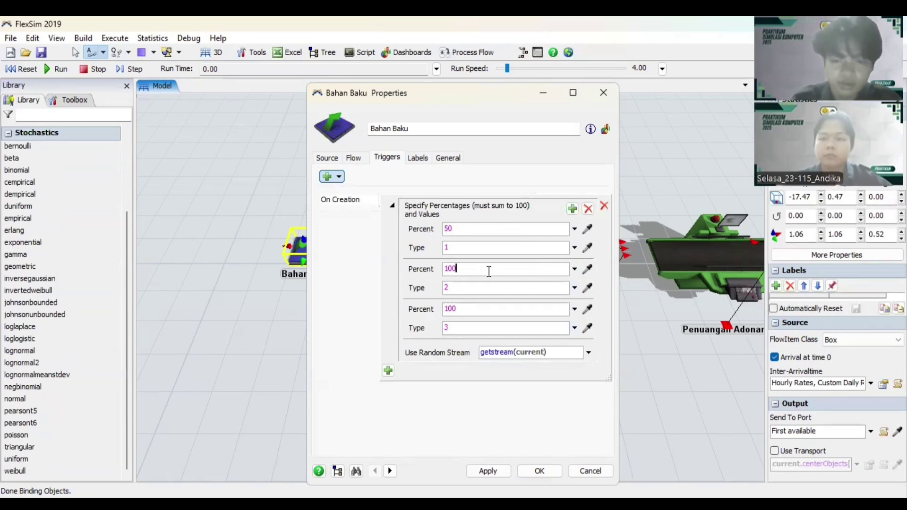
left_click_drag(454, 269, 441, 270)
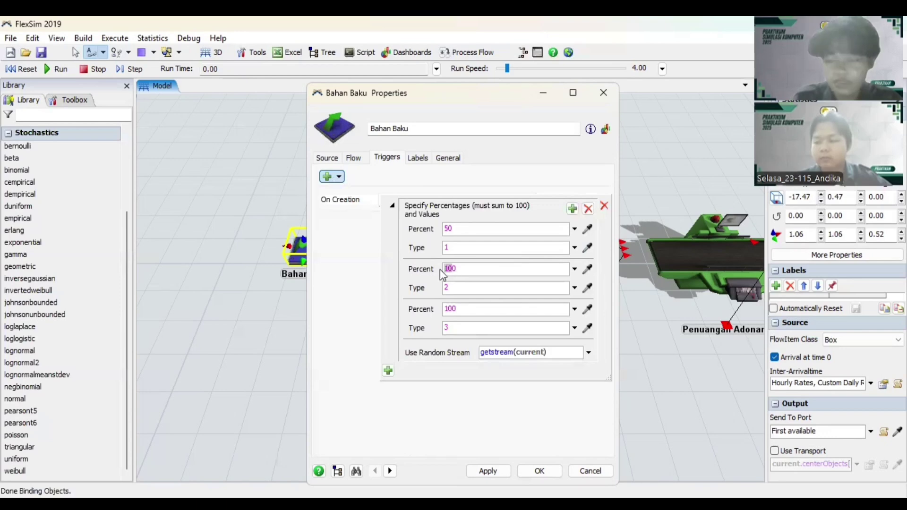
key("BackSpace")
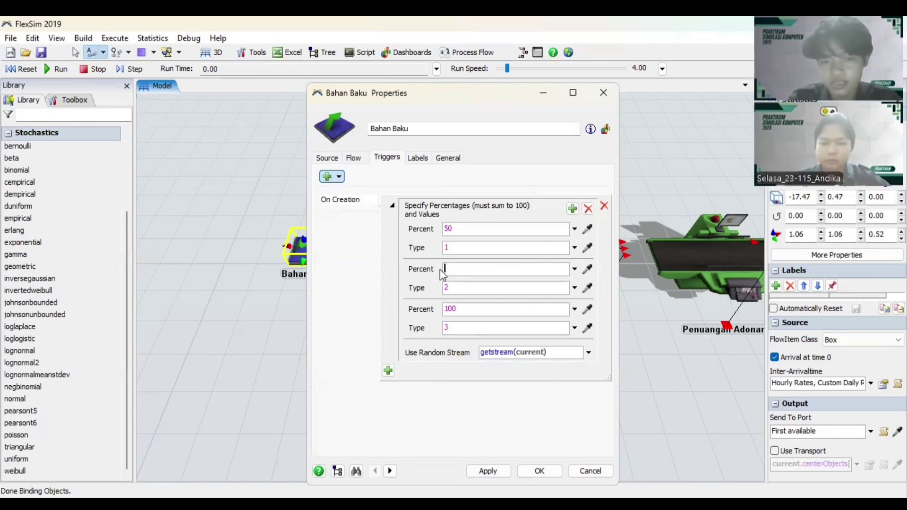
type("25")
left_click(461, 308)
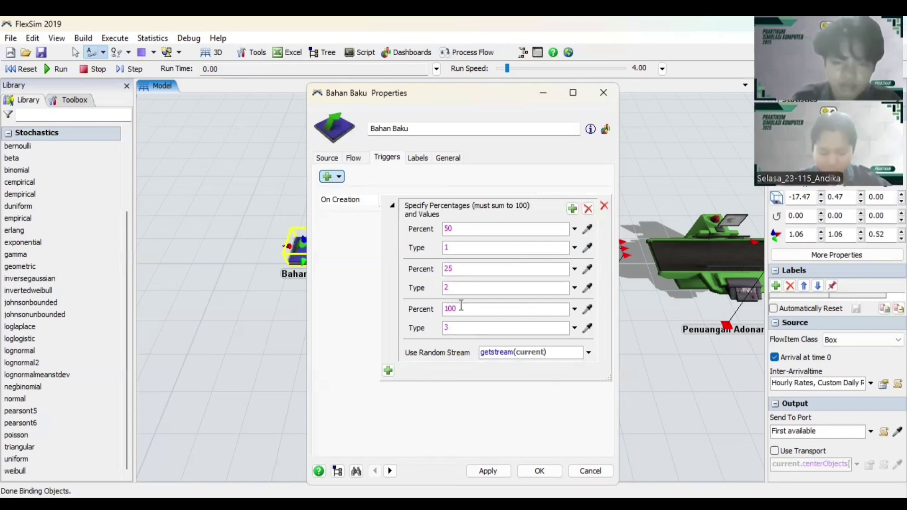
left_click_drag(461, 307, 446, 309)
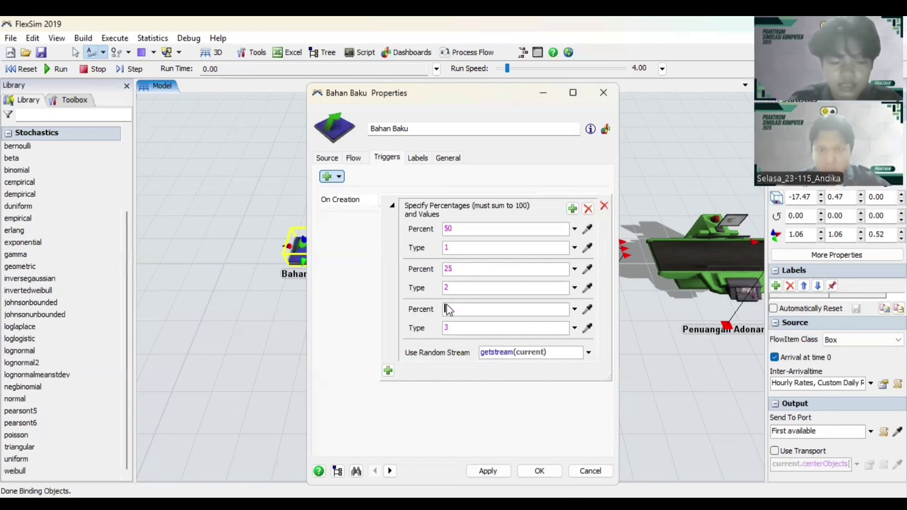
type("25")
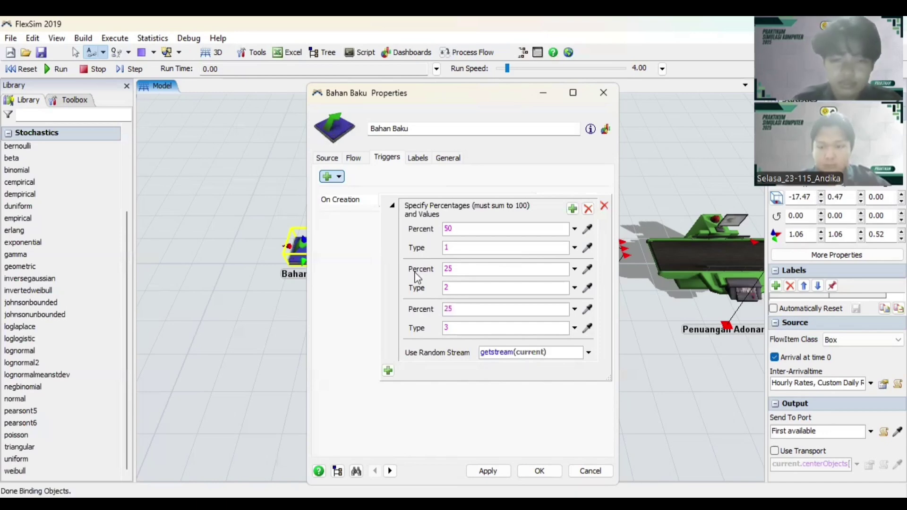
left_click(378, 273)
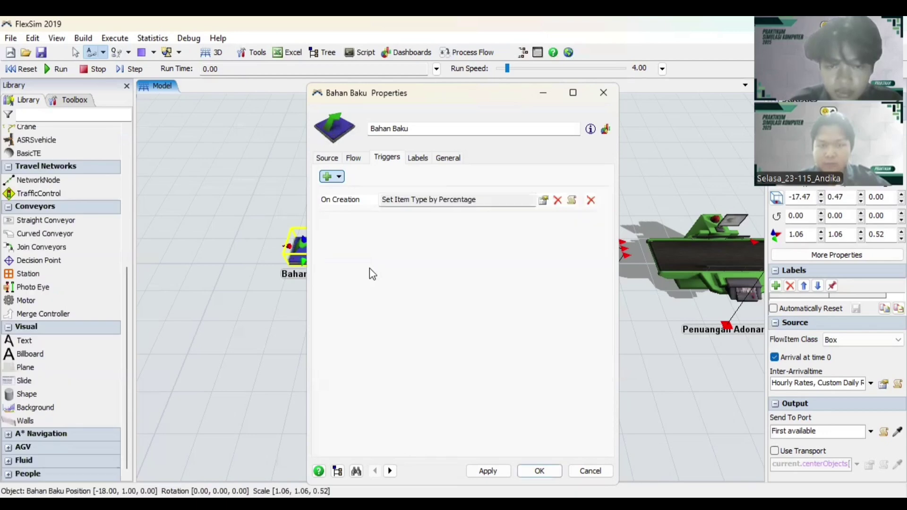
Add a Set Label action to the On Creation trigger, naming the item's label "ProductType".
left_click(327, 177)
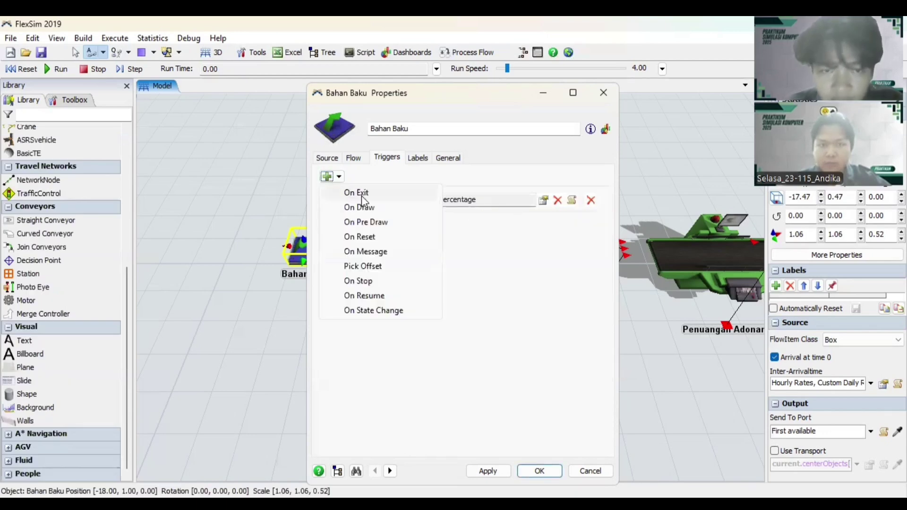
left_click(482, 262)
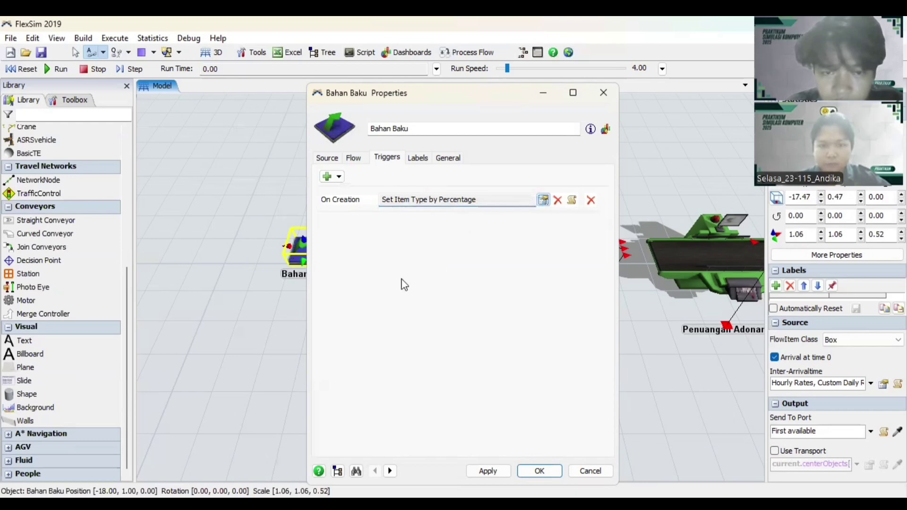
left_click(388, 370)
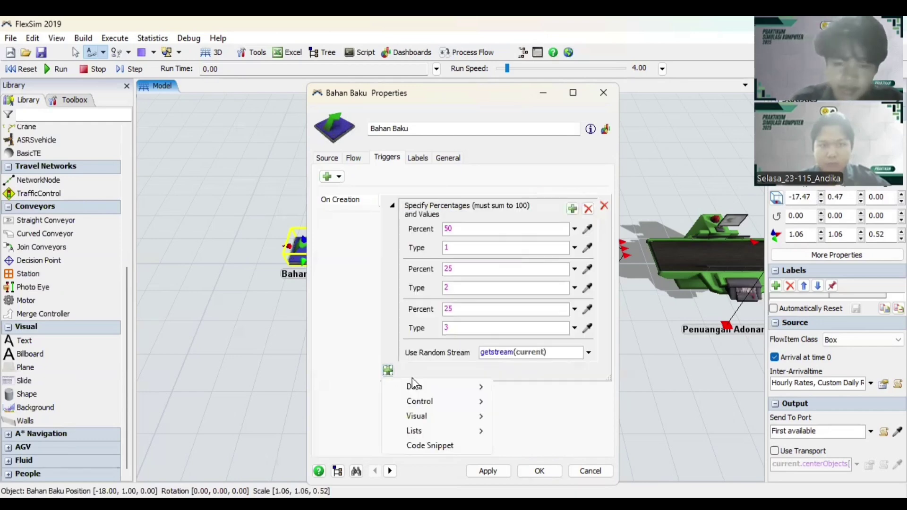
mouse_move(427, 382)
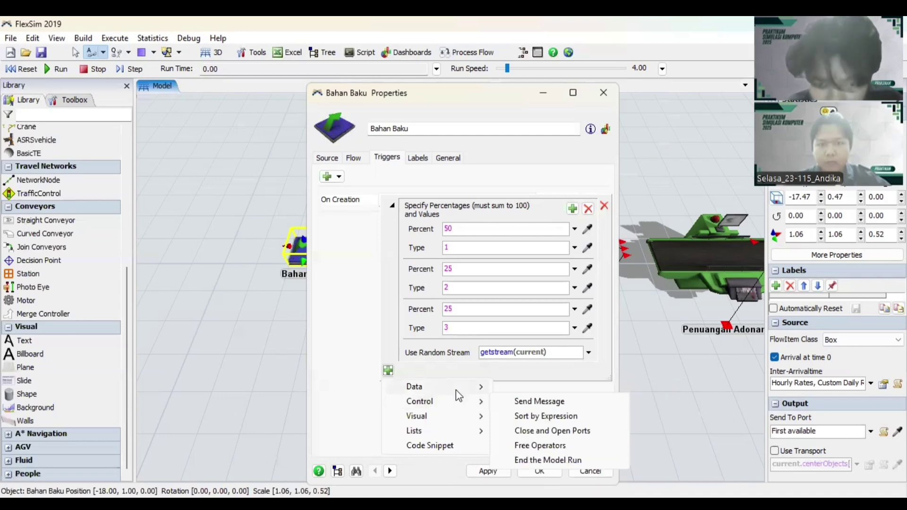
mouse_move(475, 388)
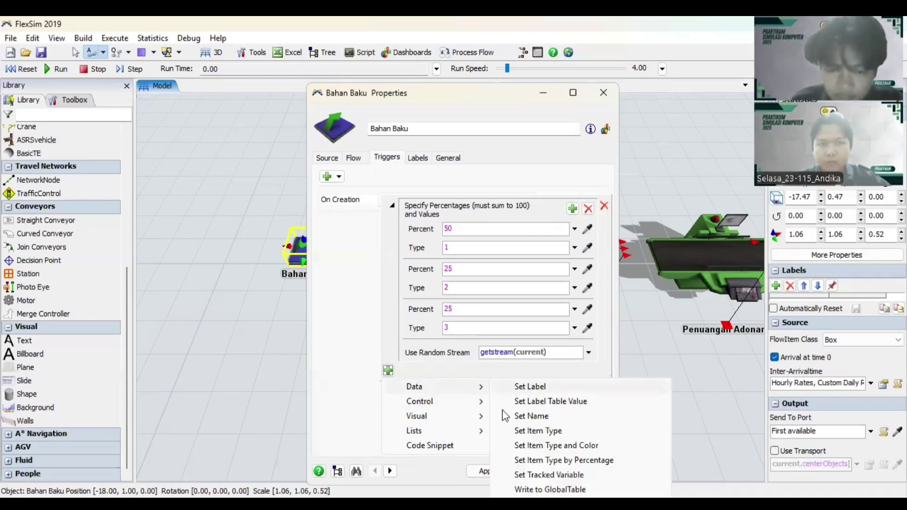
left_click(530, 386)
left_click(465, 415)
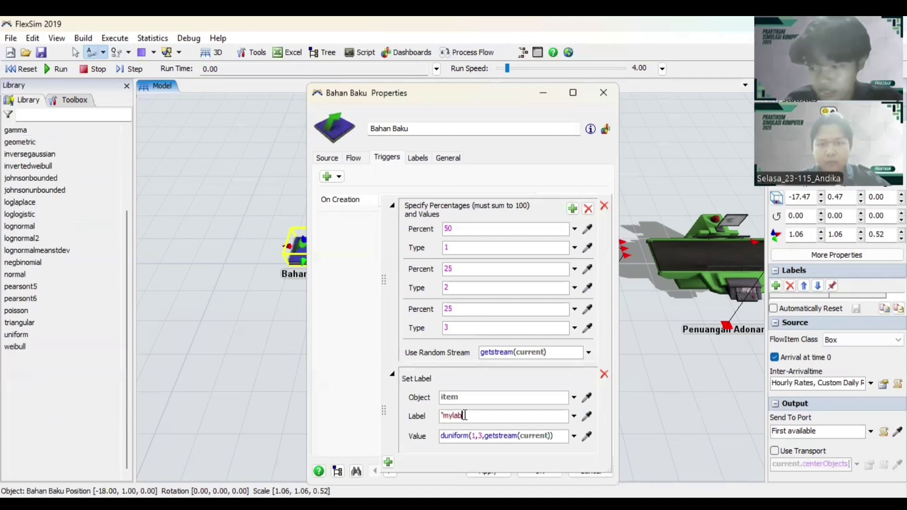
key("BackSpace")
key("BackSpace")
key("BackSpace")
key("BackSpace")
key("BackSpace")
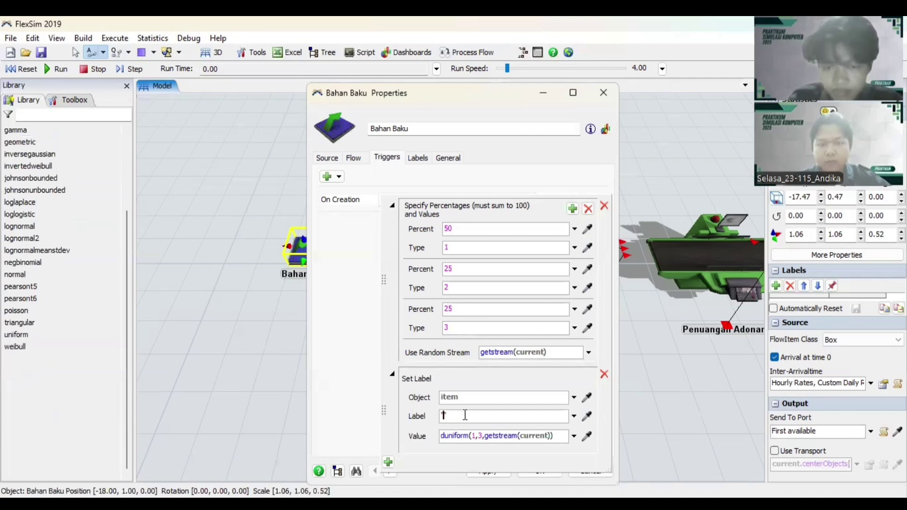
type("Produc")
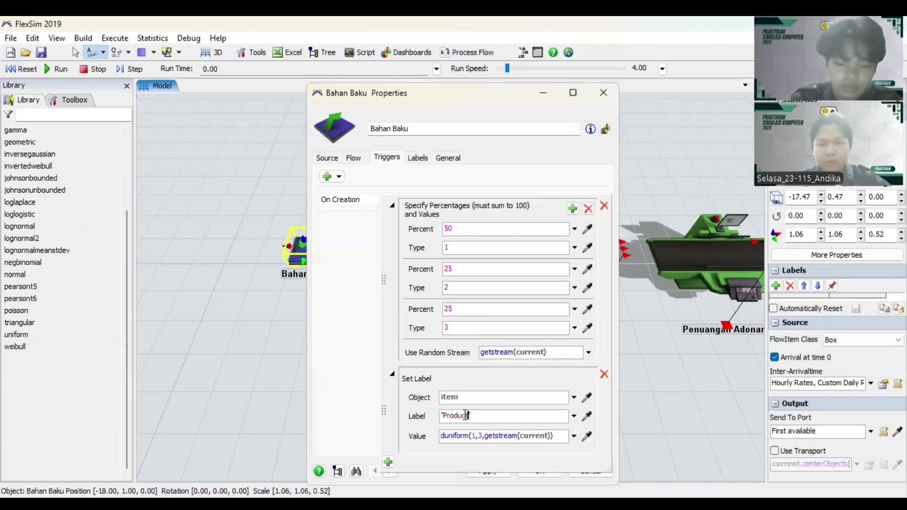
type("tType")
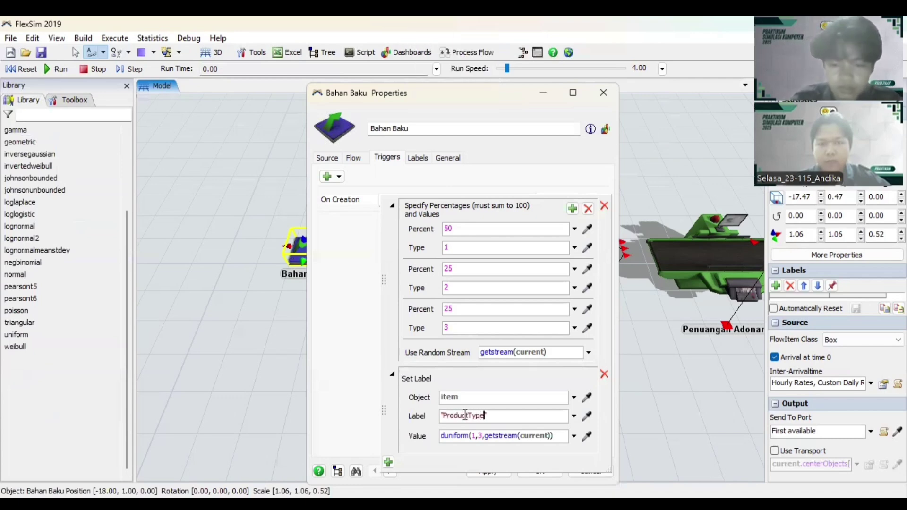
Add a Set Color By Case action to the On Creation trigger, with cases for values 1, 2 and 3.
left_click(388, 463)
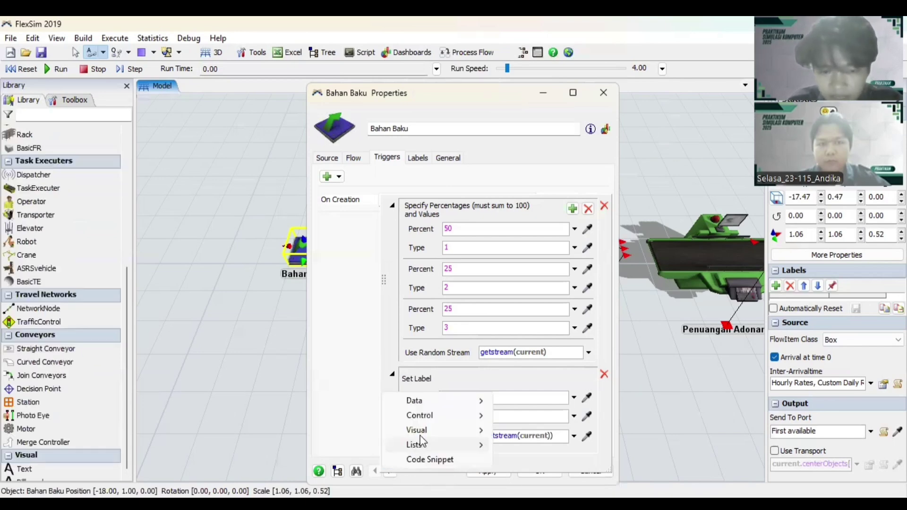
mouse_move(432, 431)
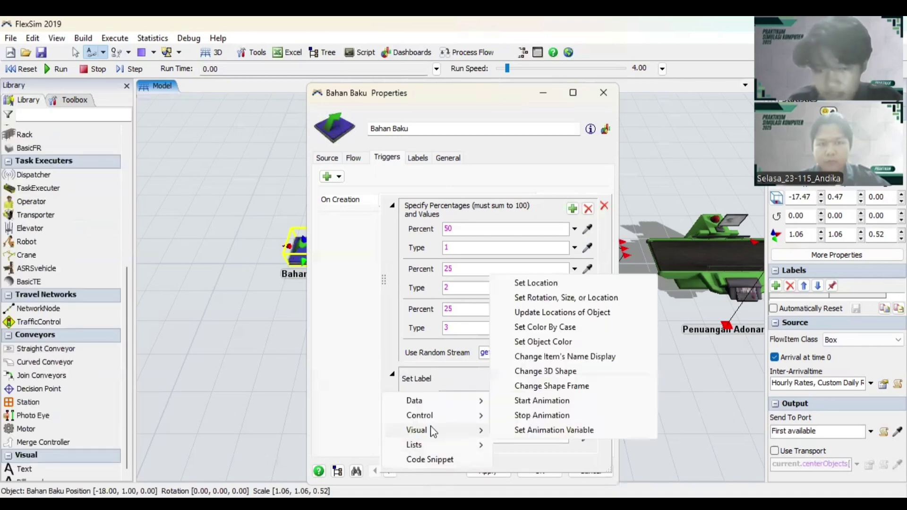
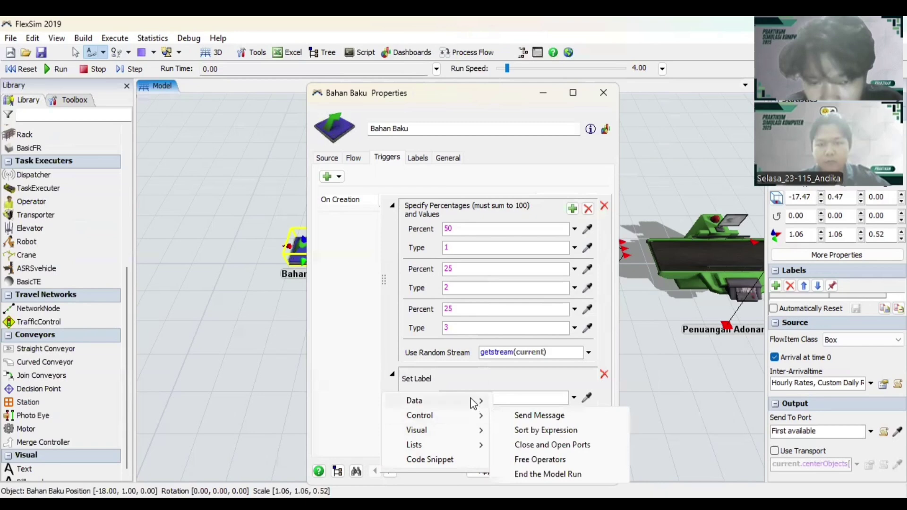
mouse_move(476, 401)
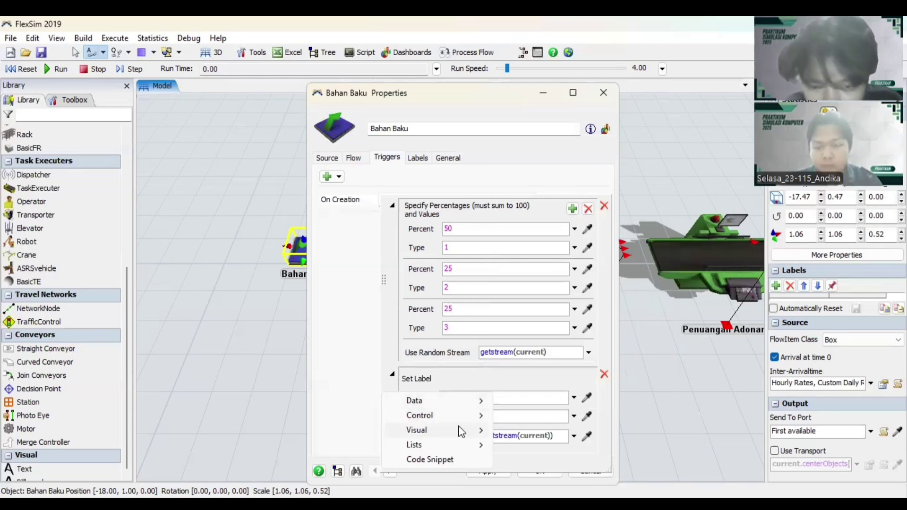
mouse_move(461, 431)
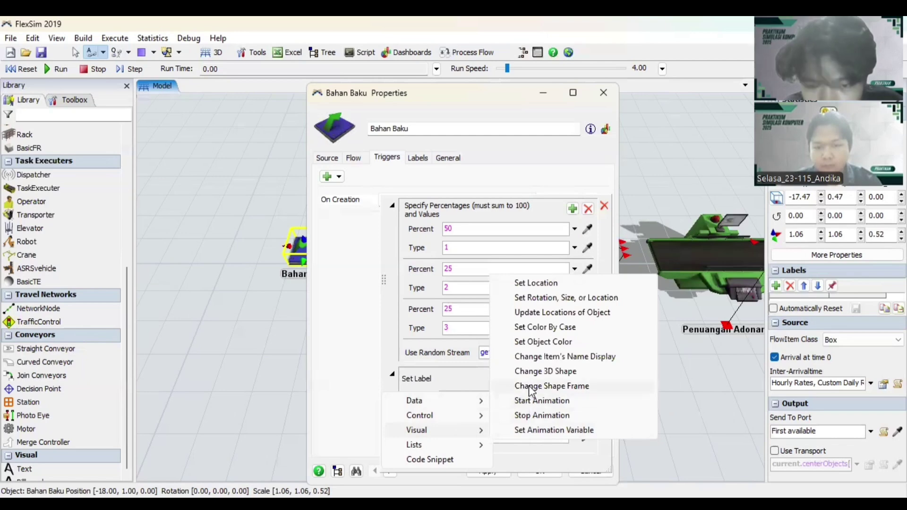
left_click(546, 327)
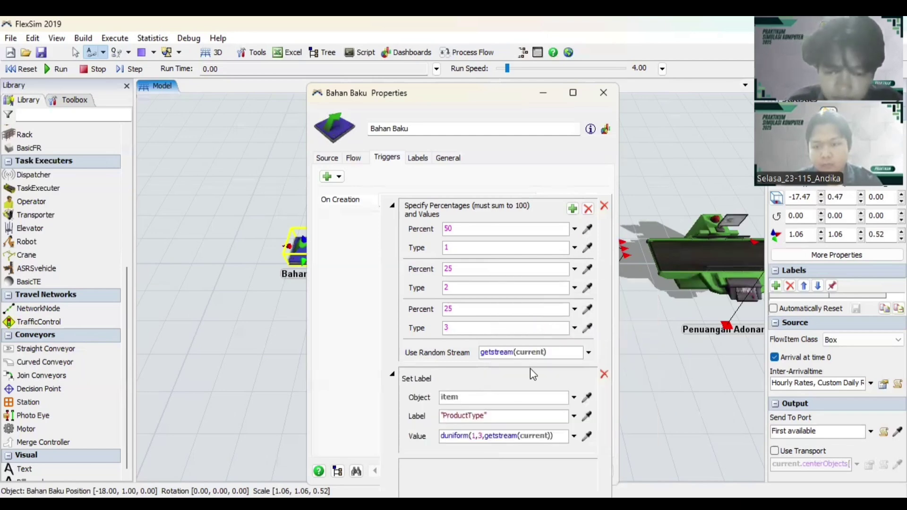
left_click(392, 205)
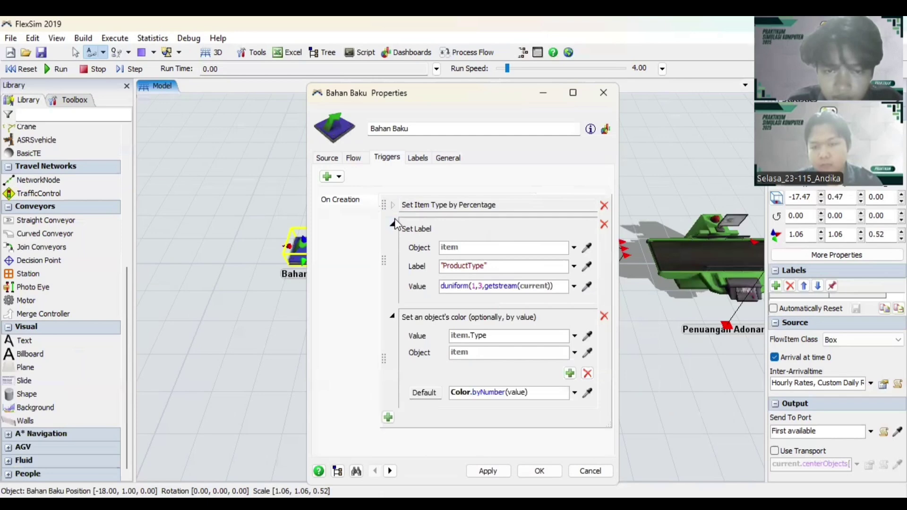
left_click(392, 223)
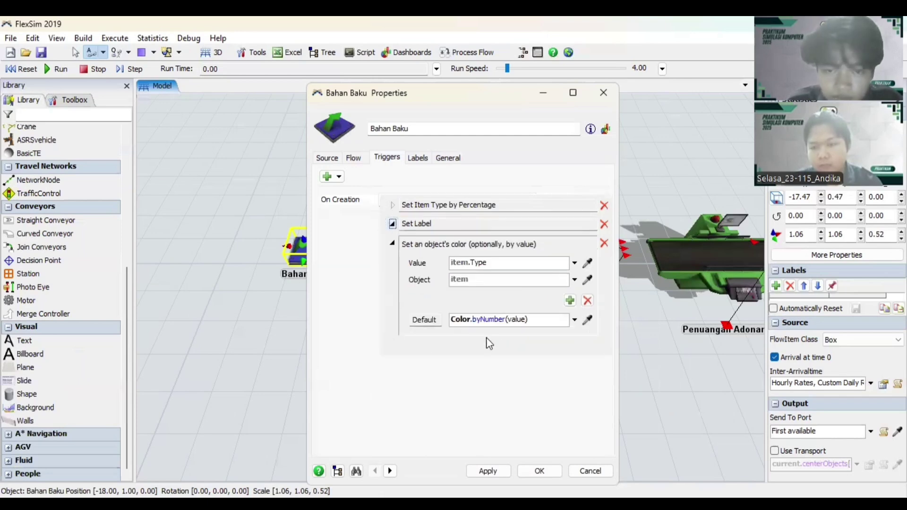
left_click(571, 301)
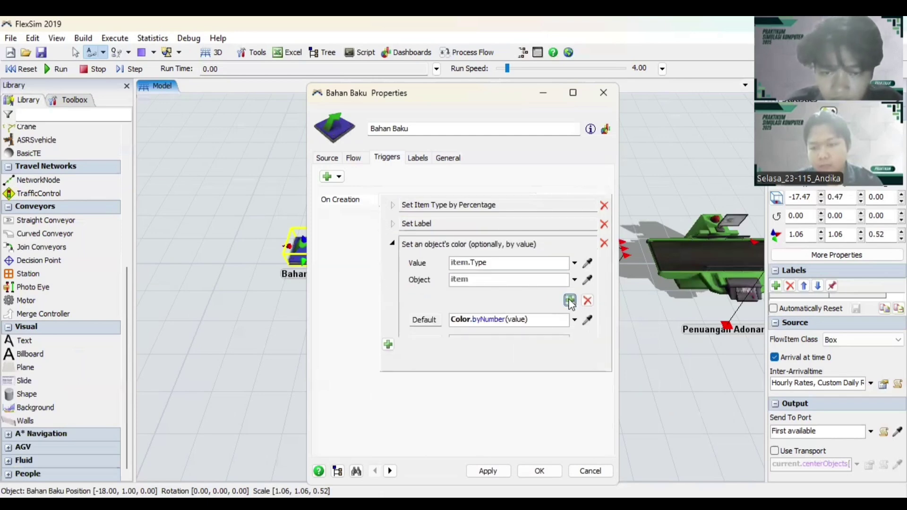
left_click(570, 302)
left_click(570, 302)
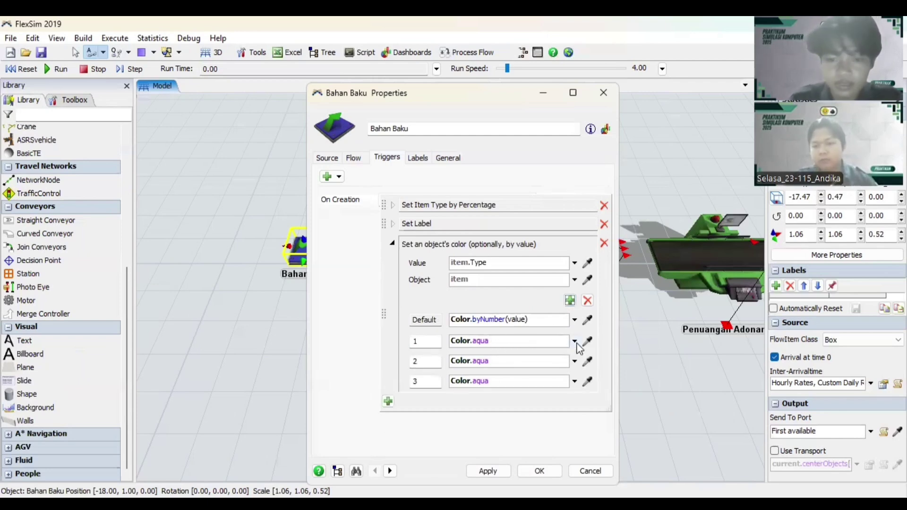
Set the item colors to Color.brown for case 1, Color.yellow for case 2 and Color.black for case 3.
left_click(575, 342)
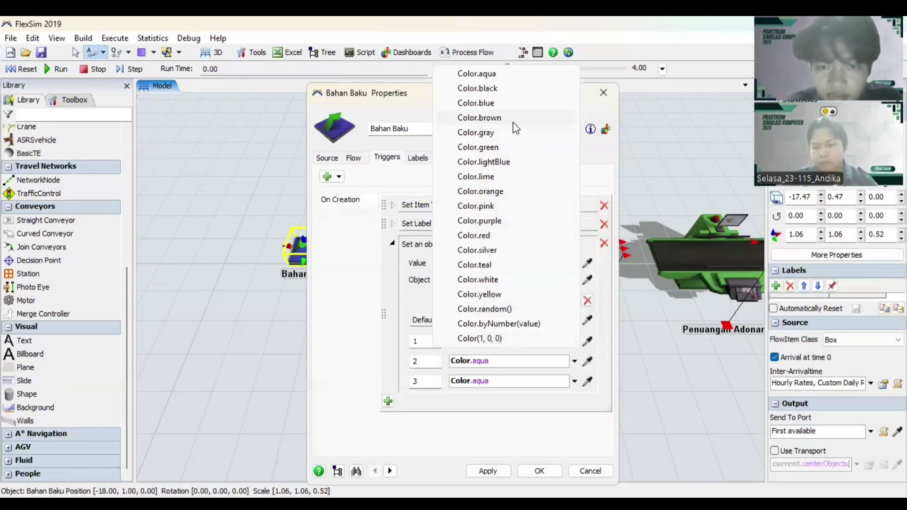
left_click(512, 122)
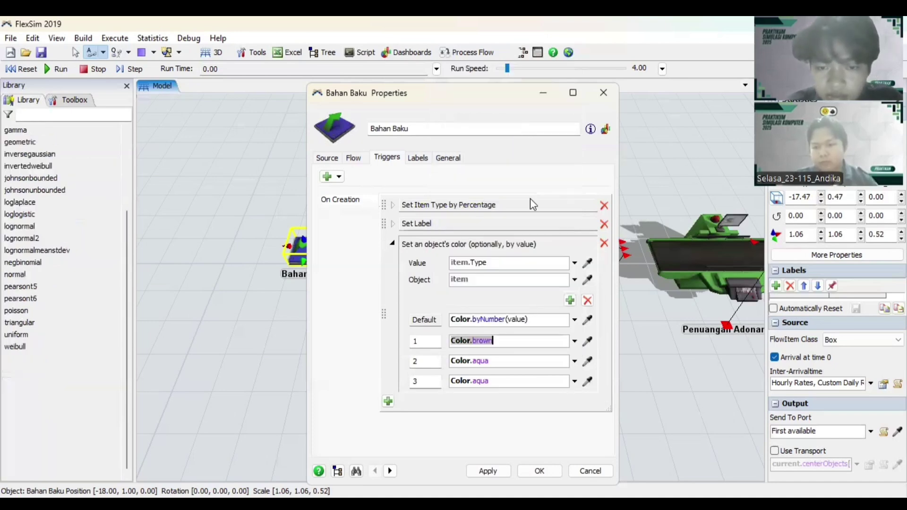
left_click(574, 361)
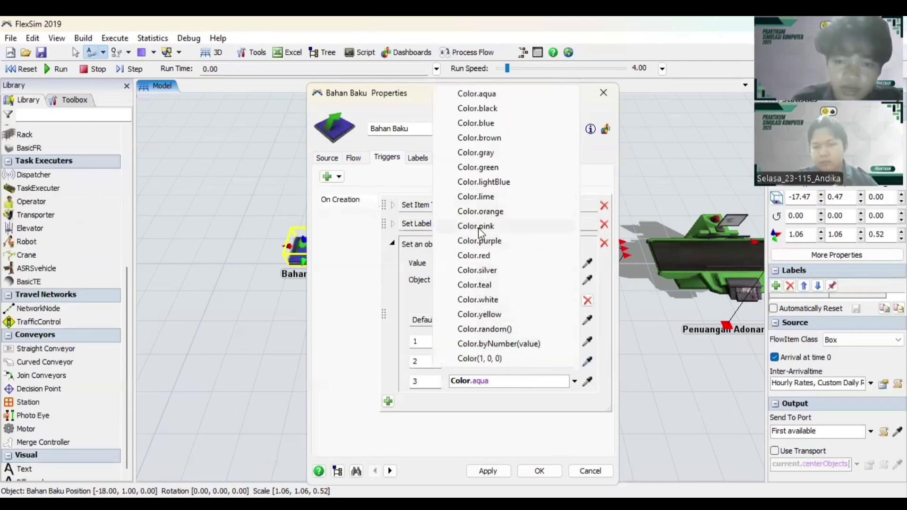
left_click(512, 316)
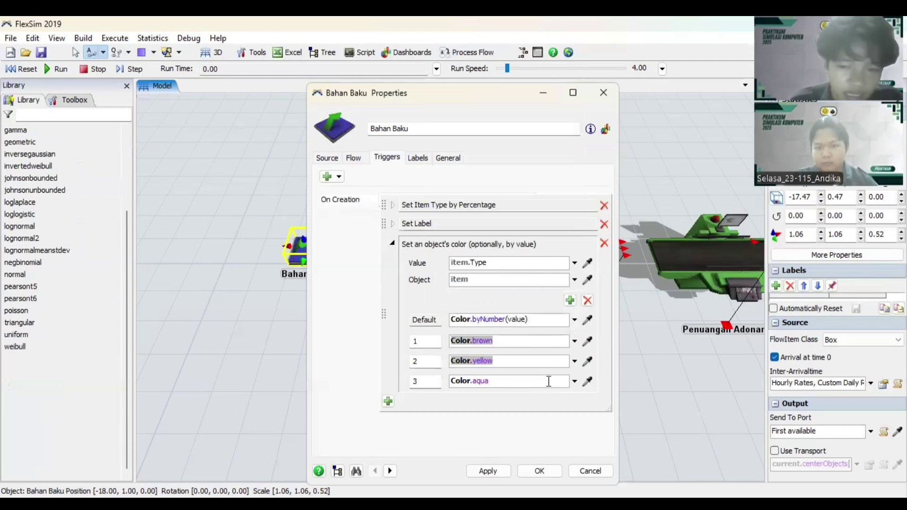
left_click(575, 381)
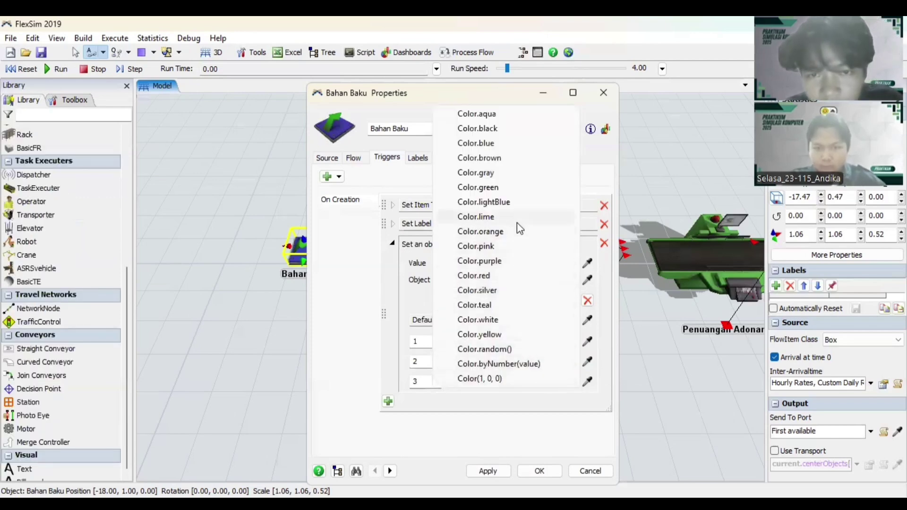
left_click(517, 159)
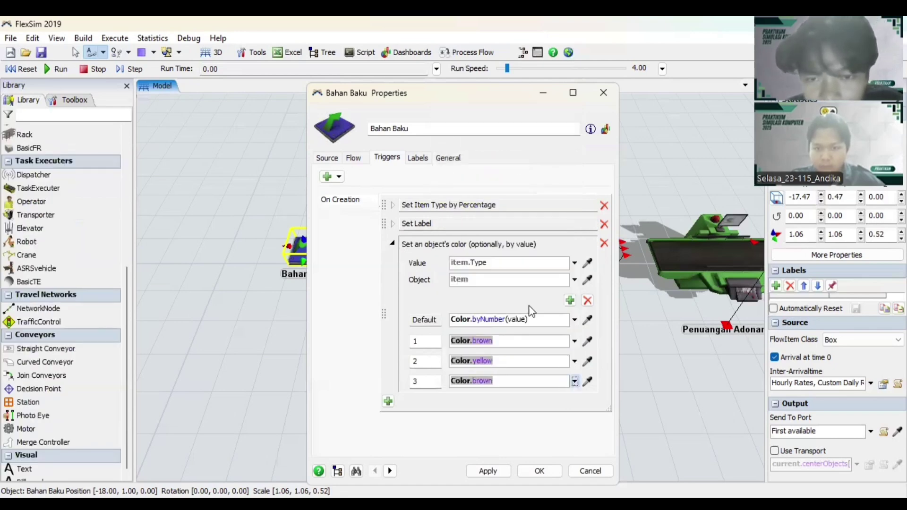
left_click(574, 381)
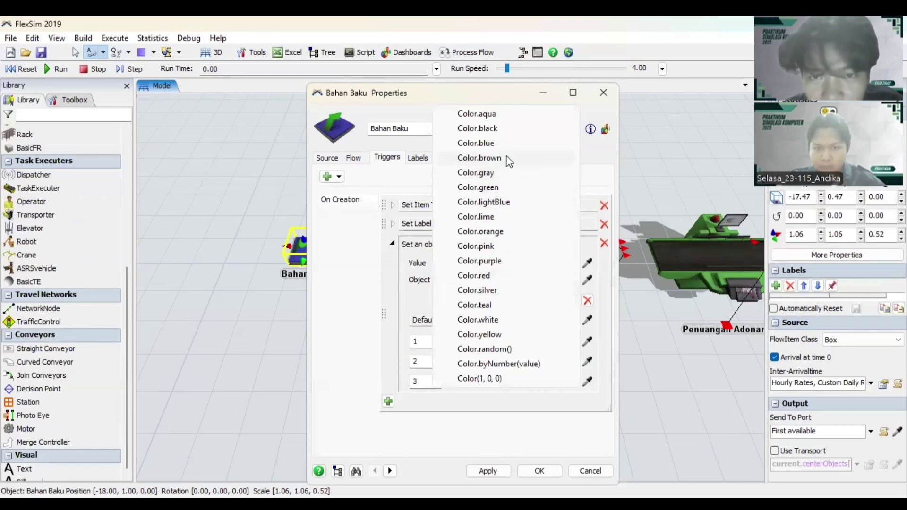
left_click(509, 131)
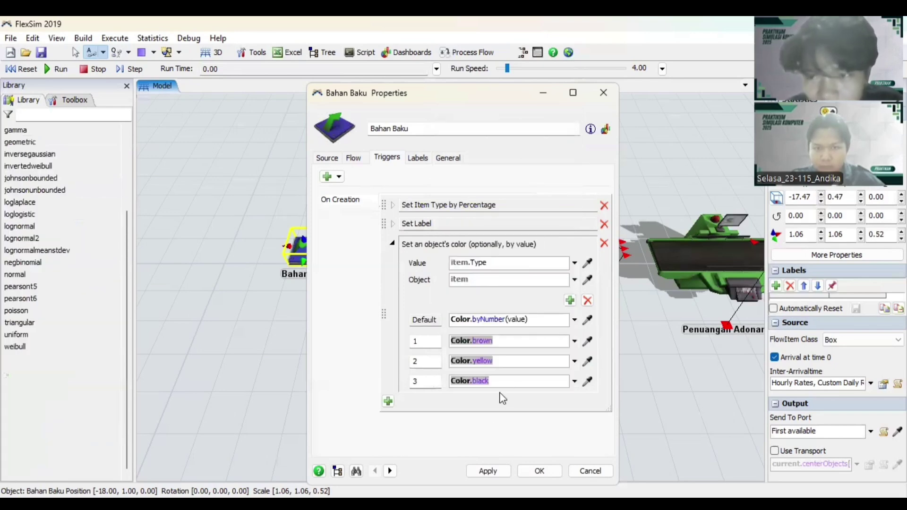
Apply the On Creation trigger settings to the Bahan Baku source and close its properties.
left_click(481, 469)
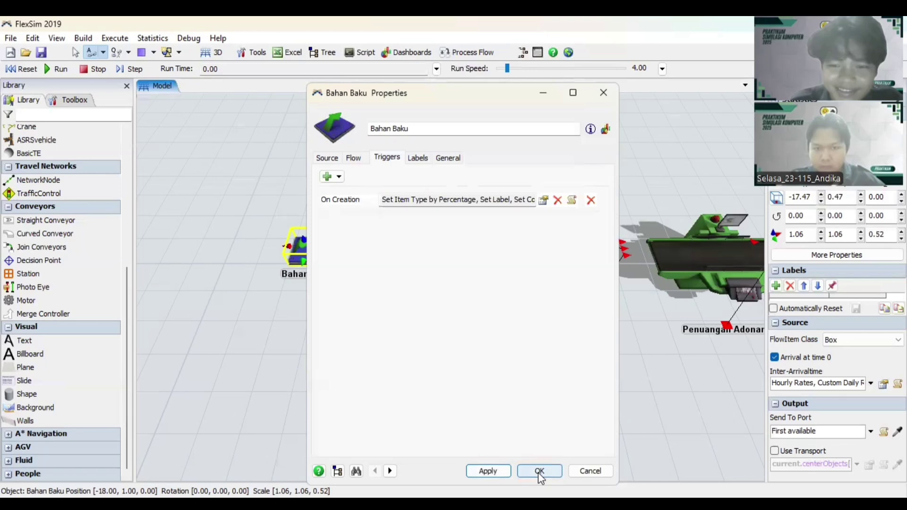
left_click(504, 471)
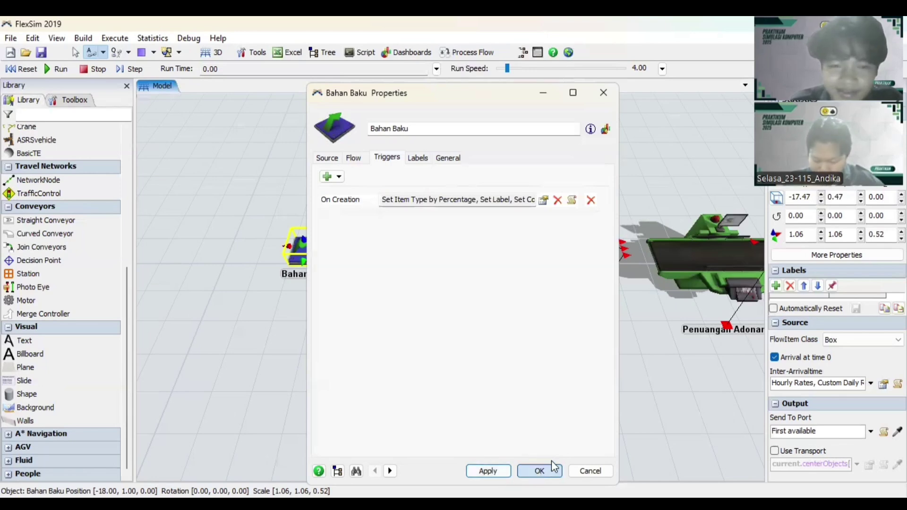
left_click(539, 471)
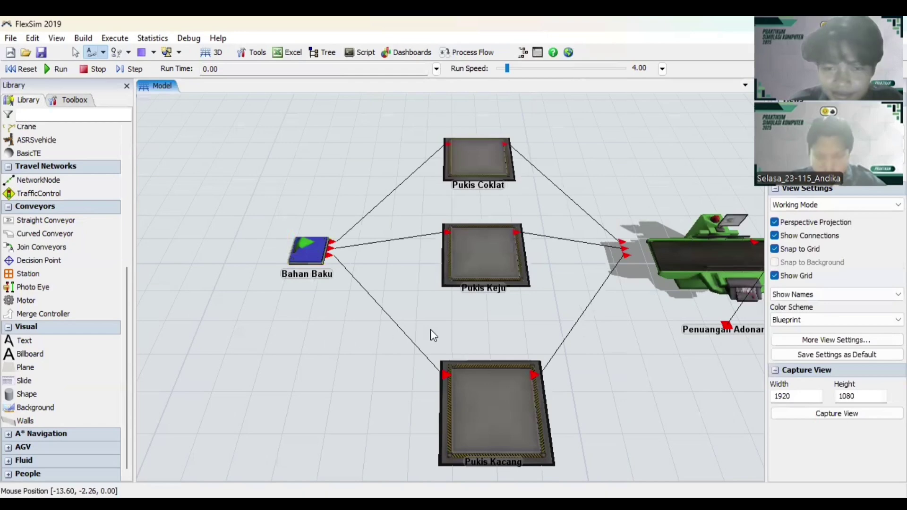
Set the Pukis Coklat queue's maximum content to 10.
left_click_drag(430, 330, 282, 338)
left_click_drag(412, 205, 384, 265)
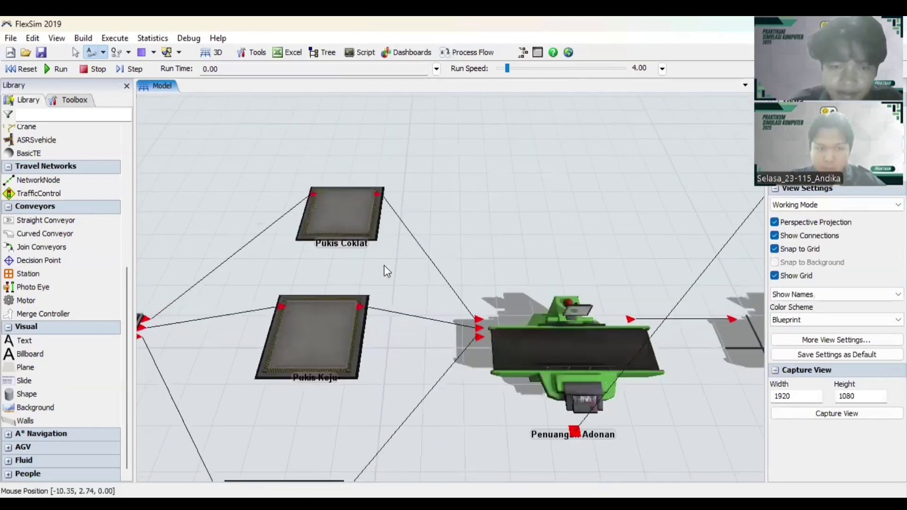
scroll(347, 264, "down", 3)
left_click_drag(382, 338, 422, 324)
left_click(383, 214)
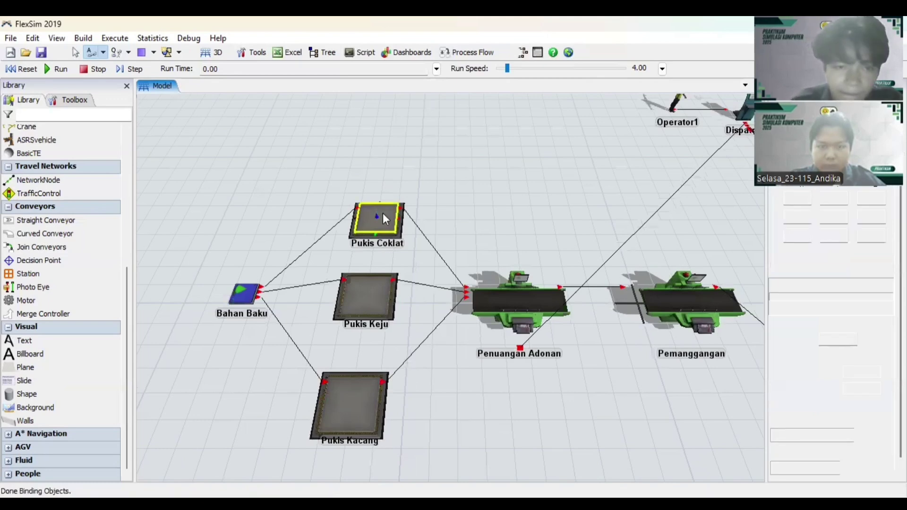
double_click(382, 214)
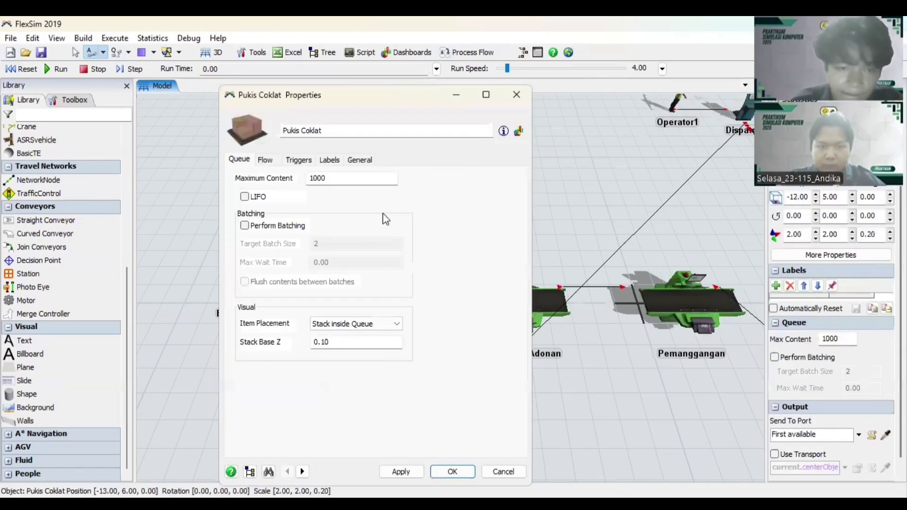
double_click(332, 176)
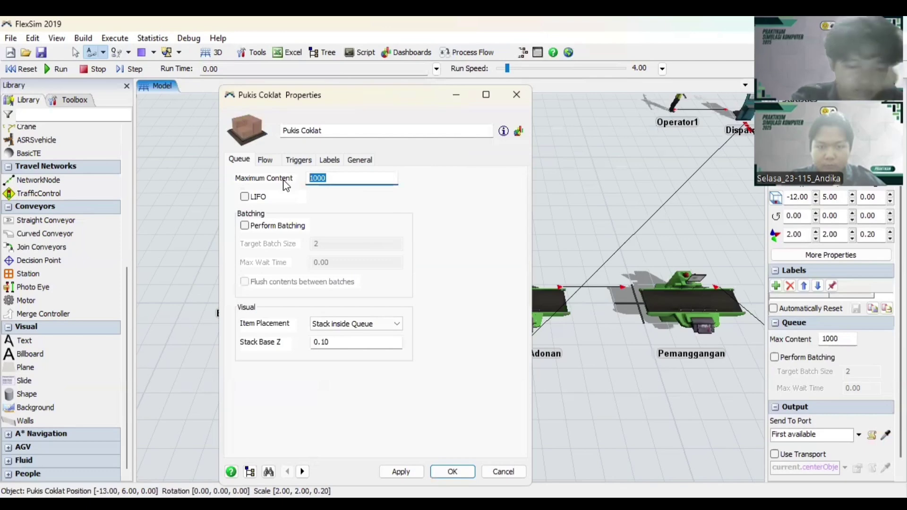
type("1")
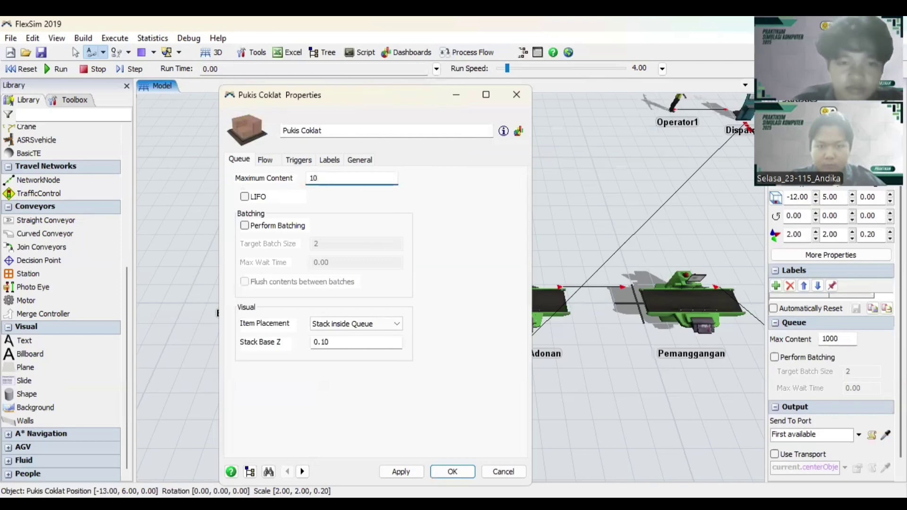
Enable batching on the Pukis Coklat queue with a target batch size of 5 and apply the settings.
left_click(245, 226)
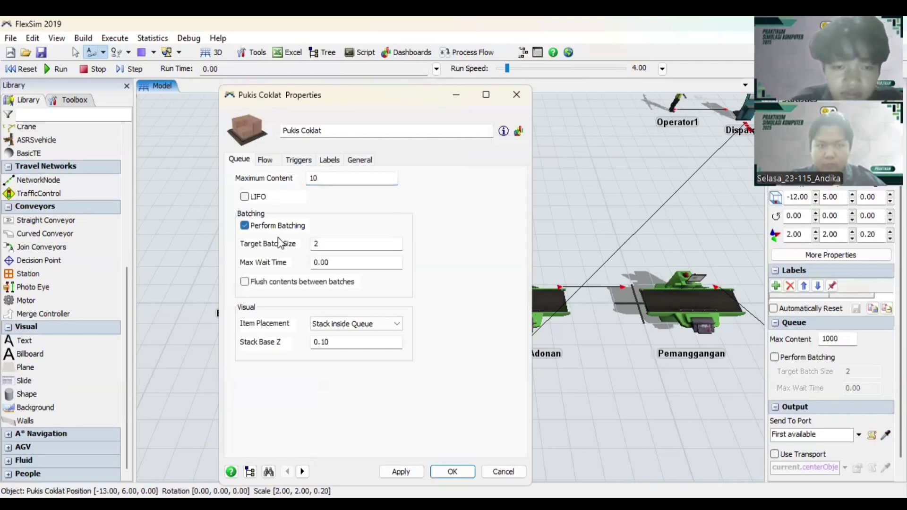
double_click(316, 244)
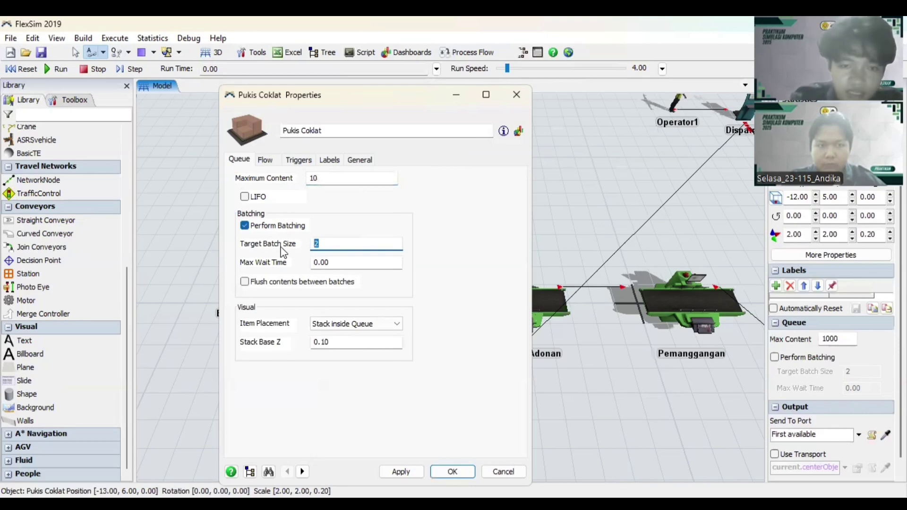
type("5")
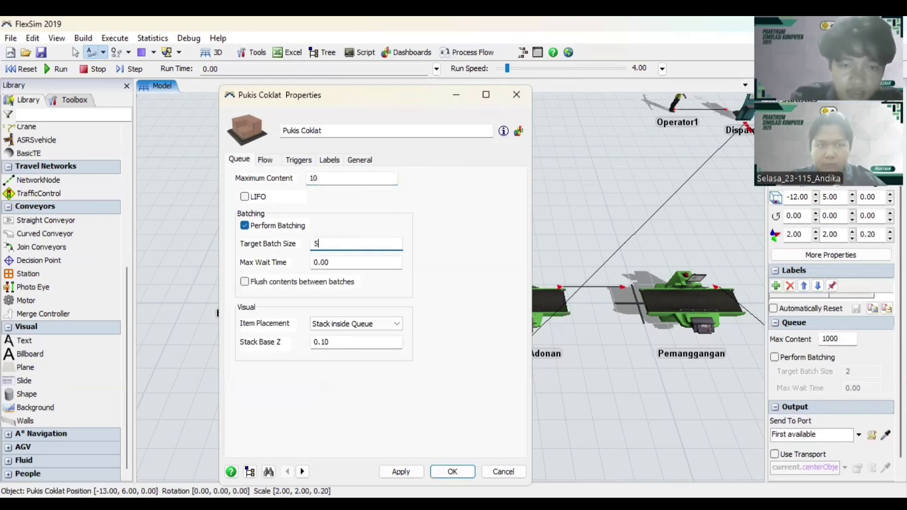
left_click(264, 163)
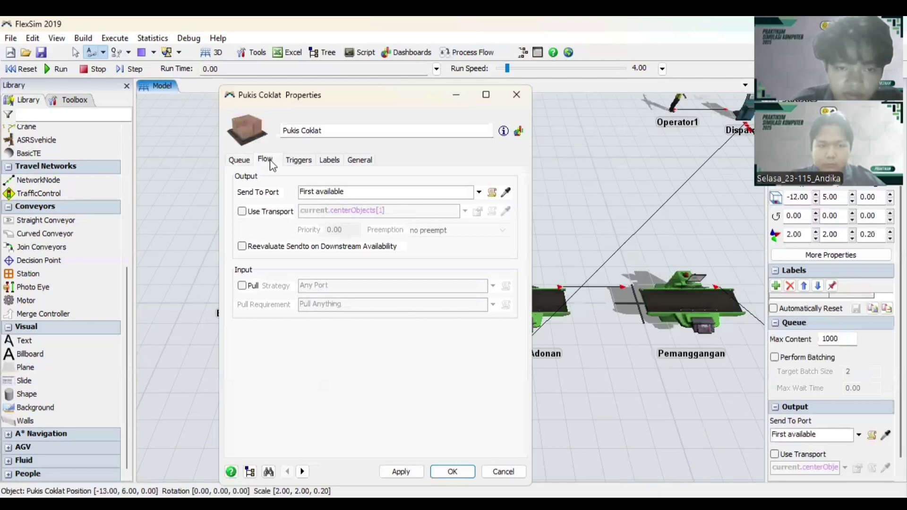
left_click(302, 159)
left_click(329, 160)
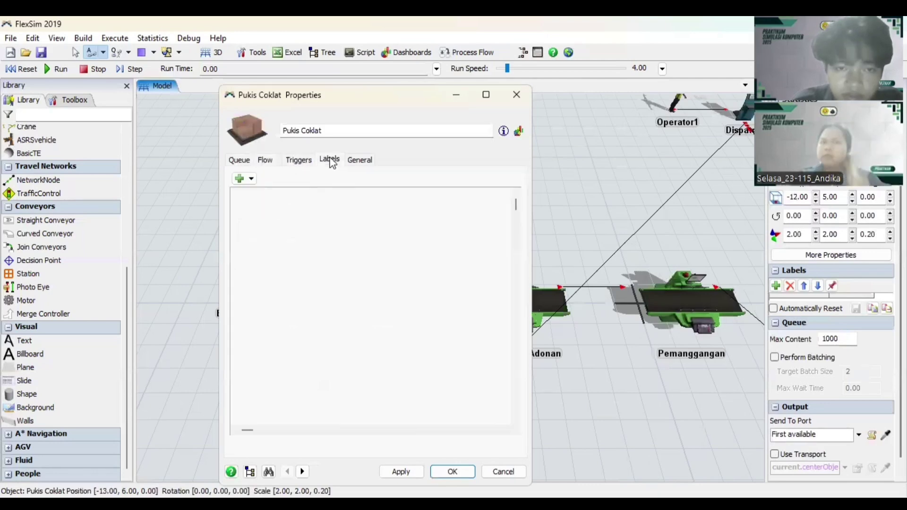
left_click(239, 160)
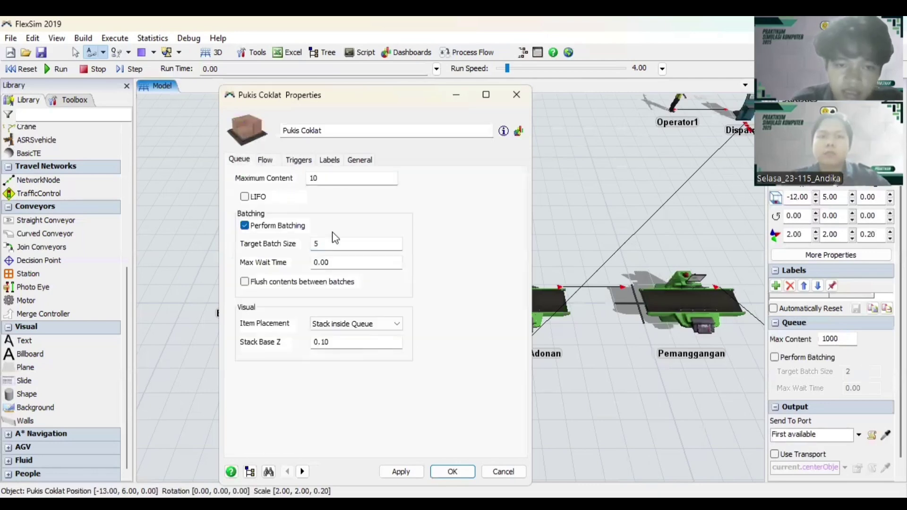
left_click(401, 471)
left_click(452, 473)
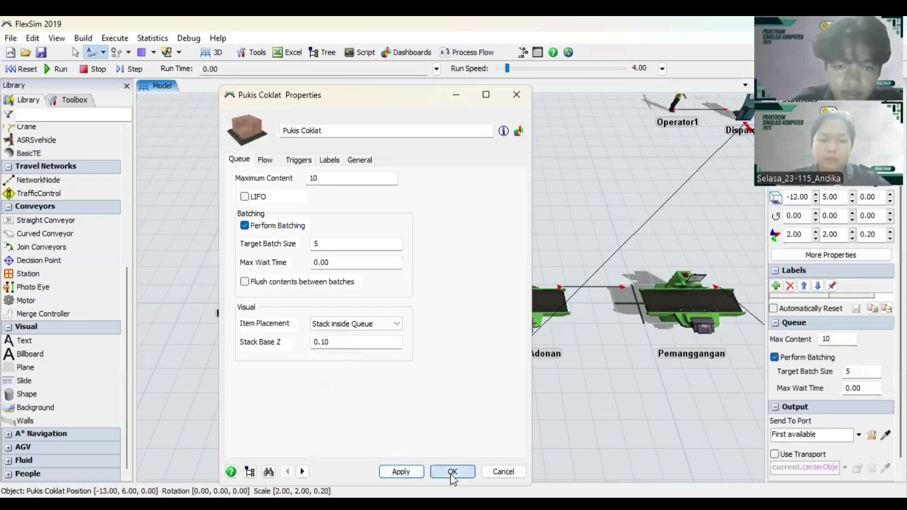
Set the Pukis Keju queue's maximum content to 10 and enable batching with a target batch size of 5.
left_click(369, 287)
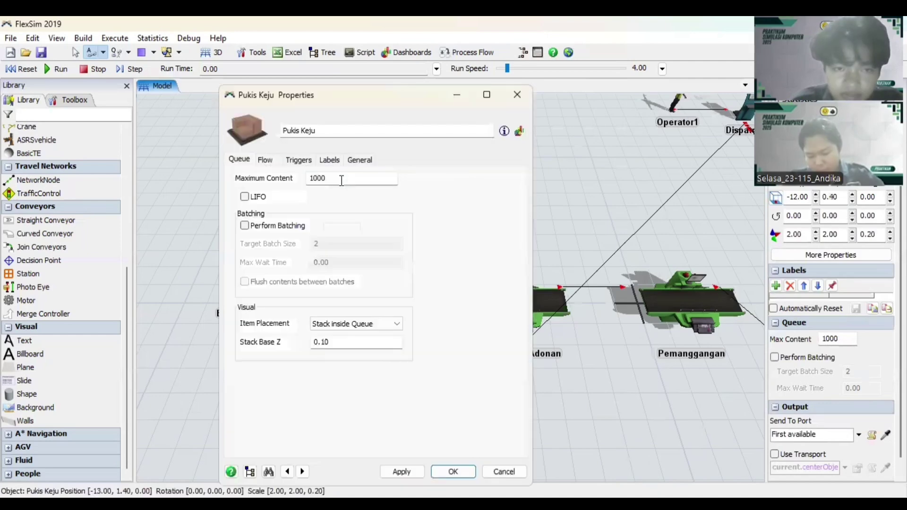
left_click(342, 181)
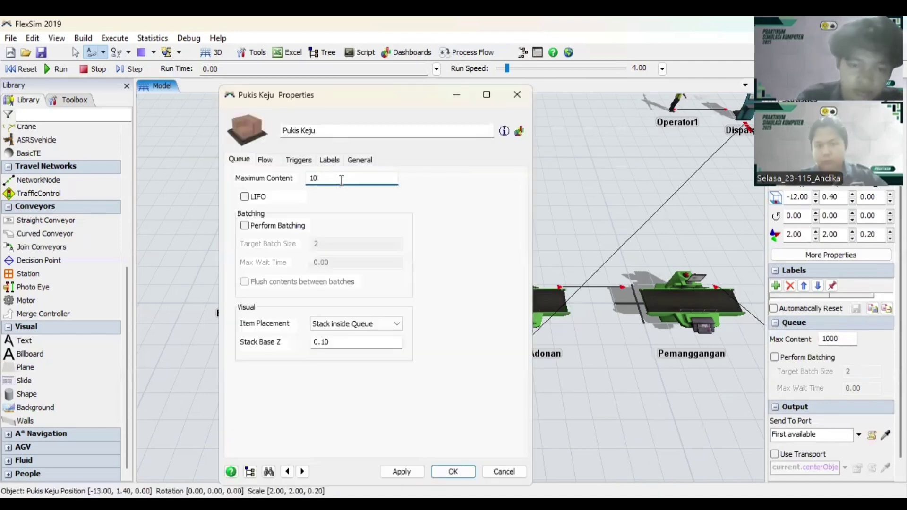
left_click(244, 225)
left_click_drag(342, 244, 304, 245)
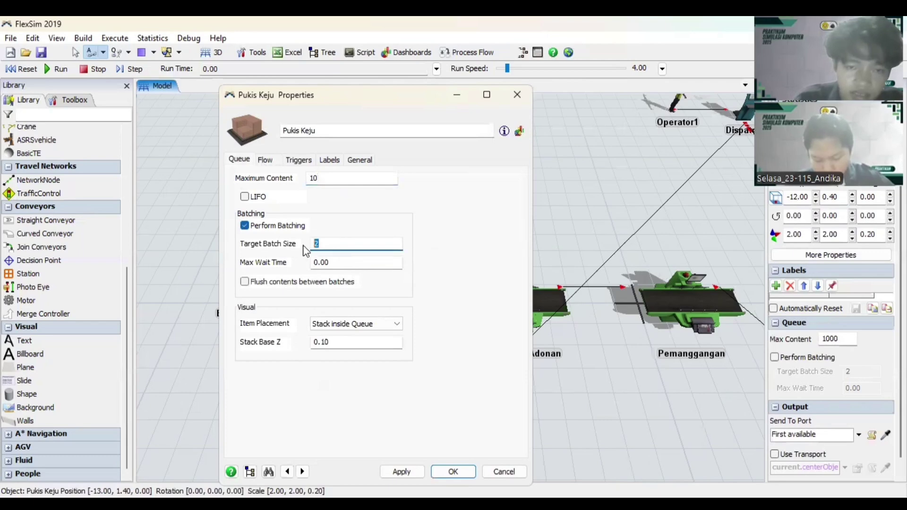
type("5")
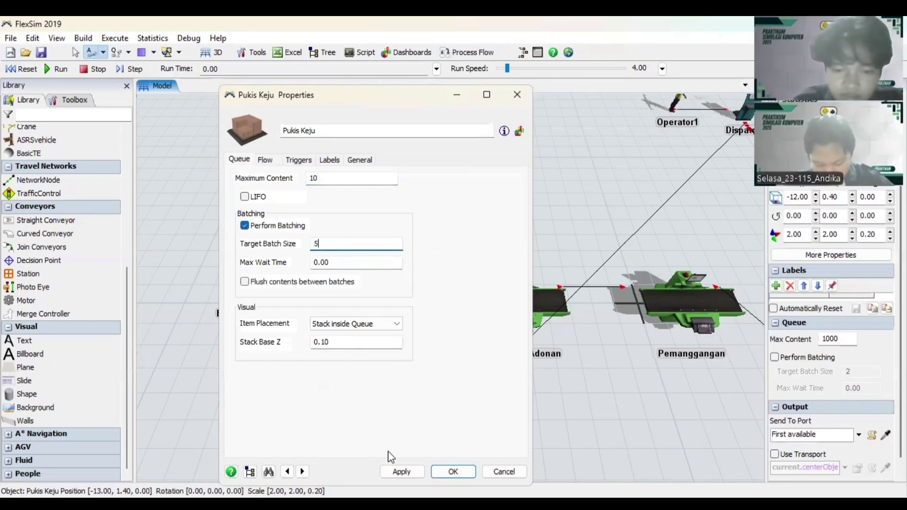
left_click(401, 471)
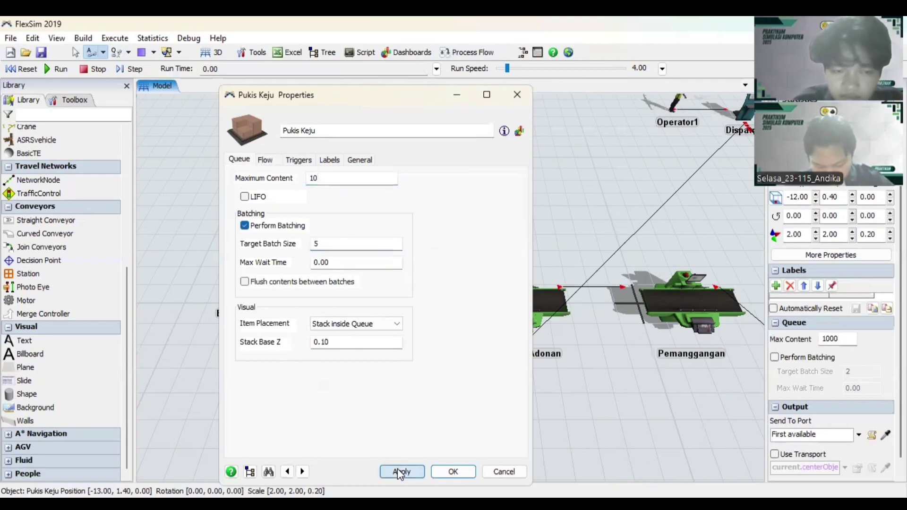
left_click(461, 472)
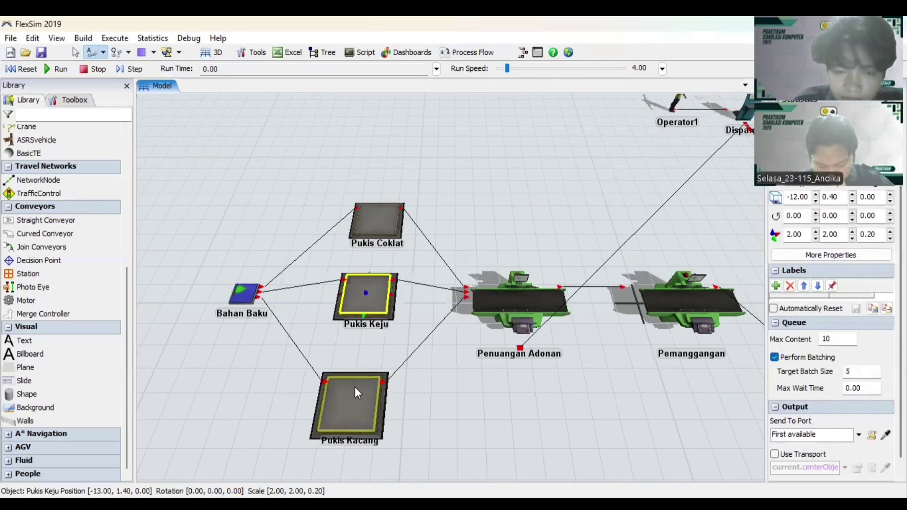
Set the Pukis Kacang queue's maximum content to 10 and enable batching with a target batch size of 5.
left_click(356, 387)
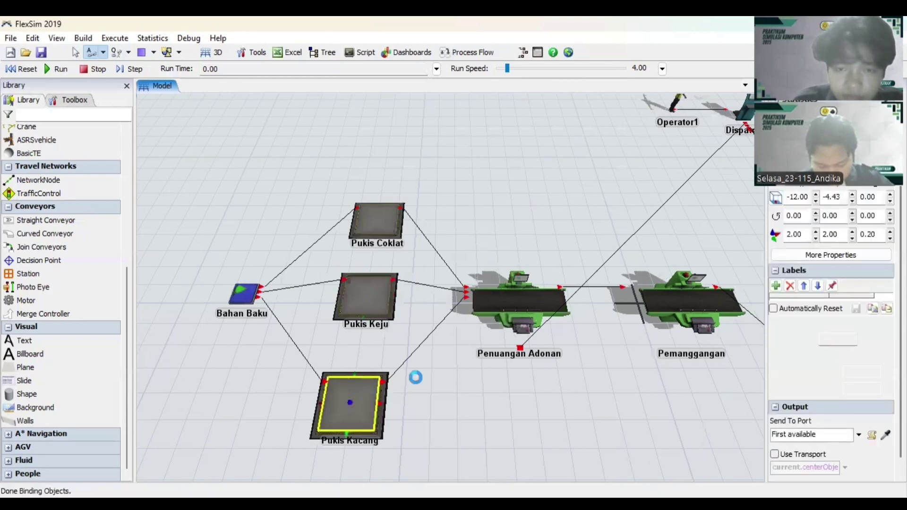
left_click(335, 178)
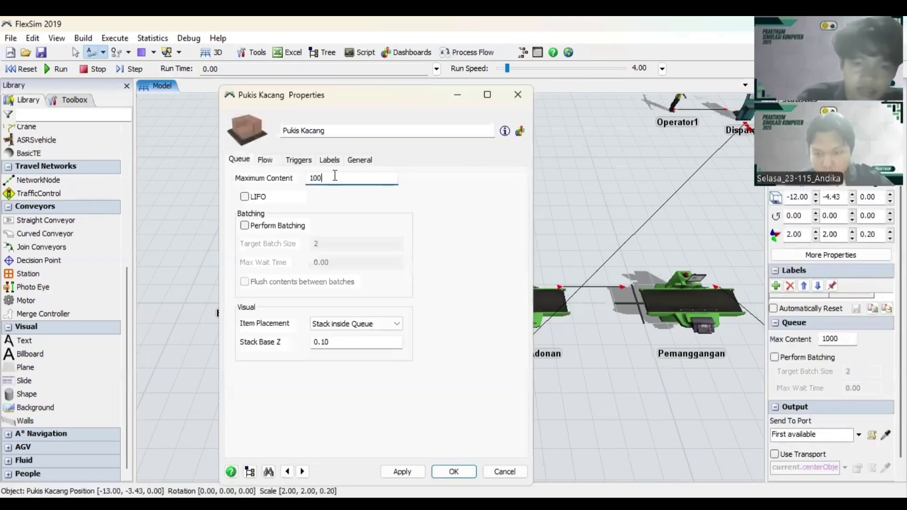
key("BackSpace")
left_click(261, 227)
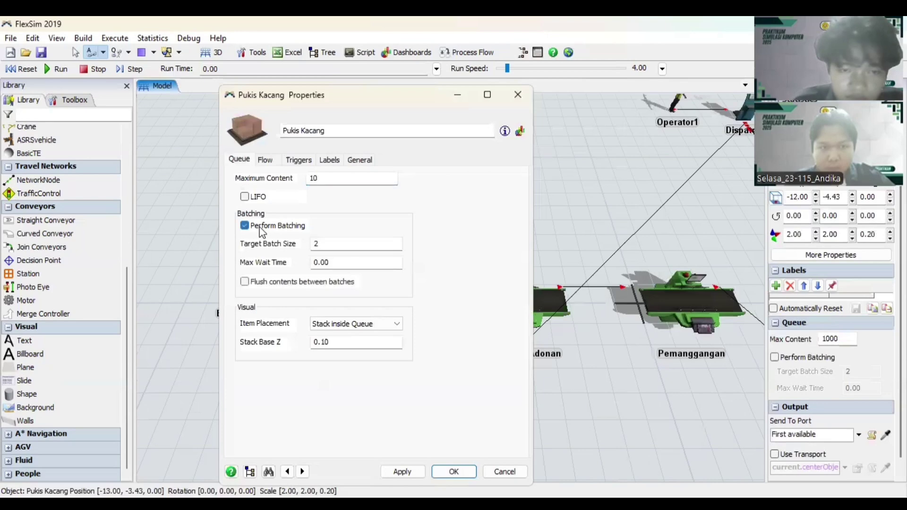
left_click(321, 244)
key("BackSpace")
type("5")
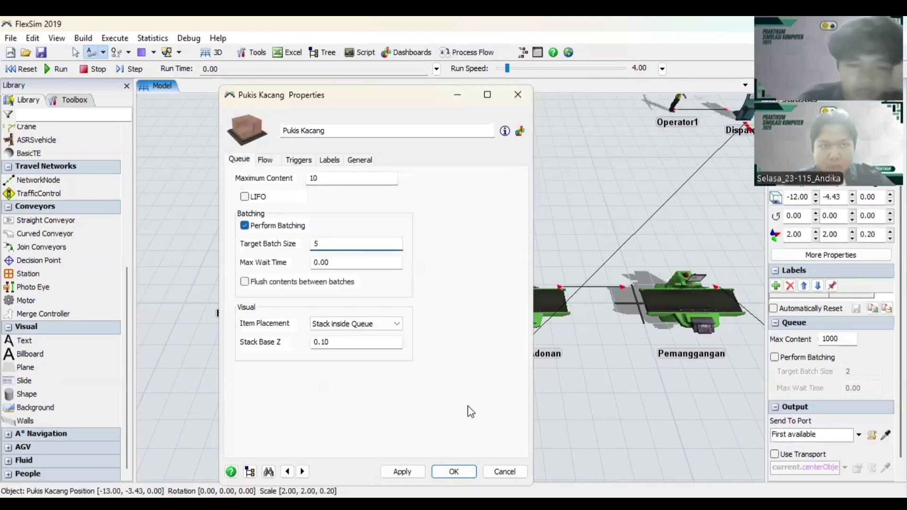
left_click(404, 476)
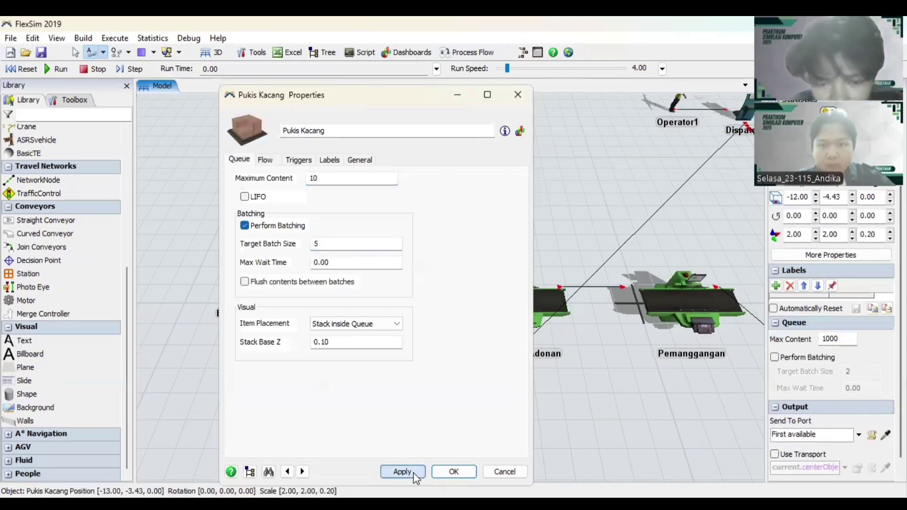
left_click(451, 472)
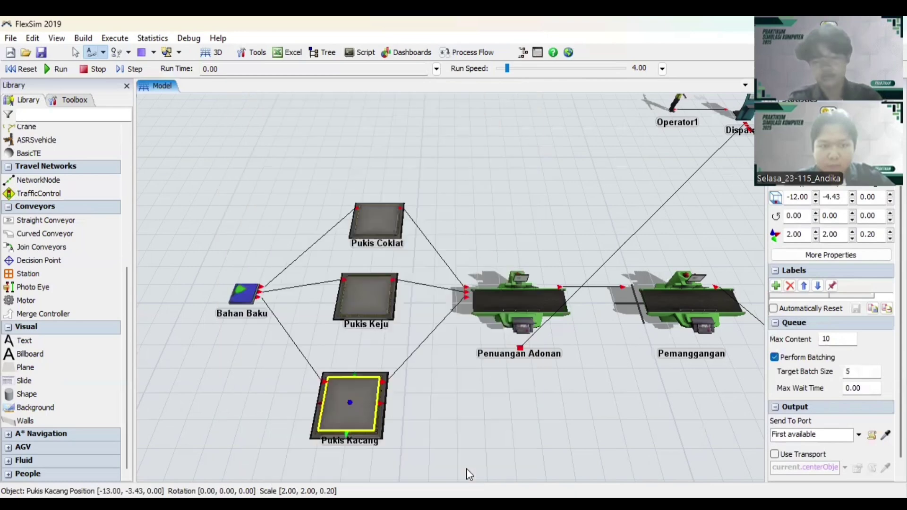
Open the Penuangan Adonan processor's properties and its process time for editing.
left_click_drag(599, 413, 476, 456)
left_click(347, 313)
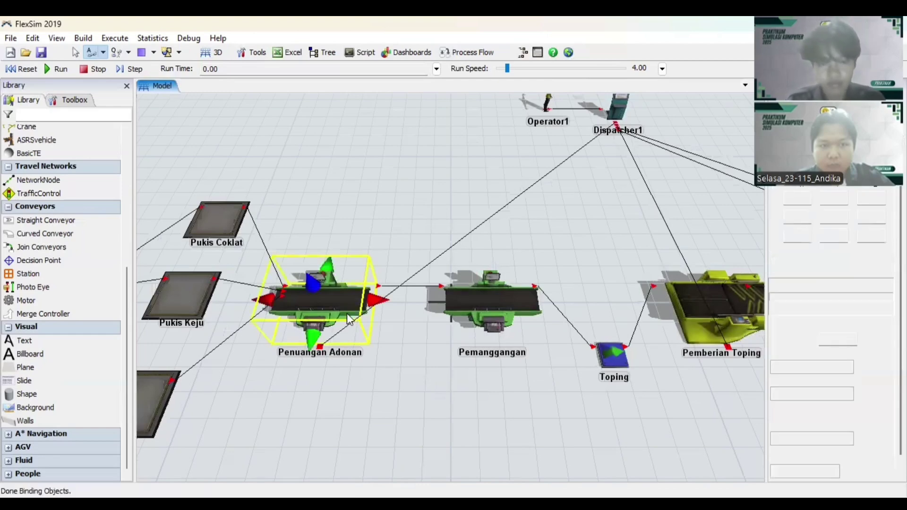
double_click(346, 314)
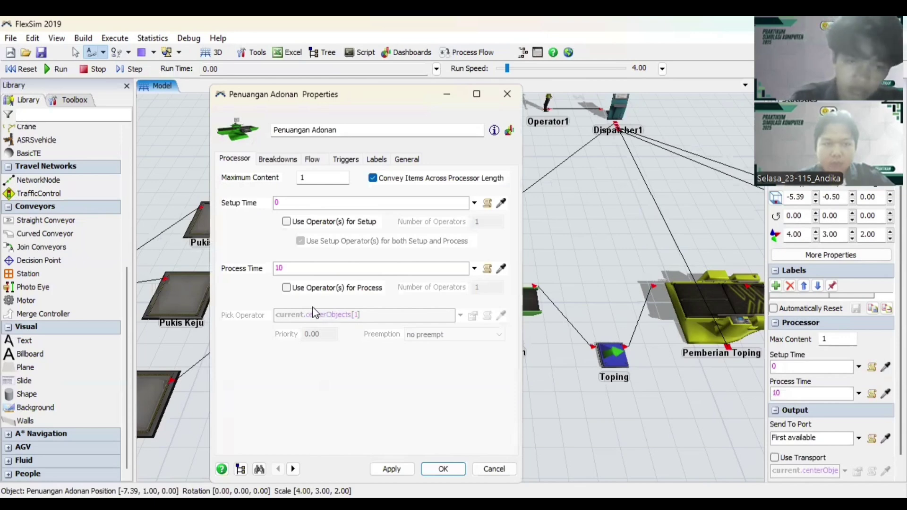
left_click(299, 268)
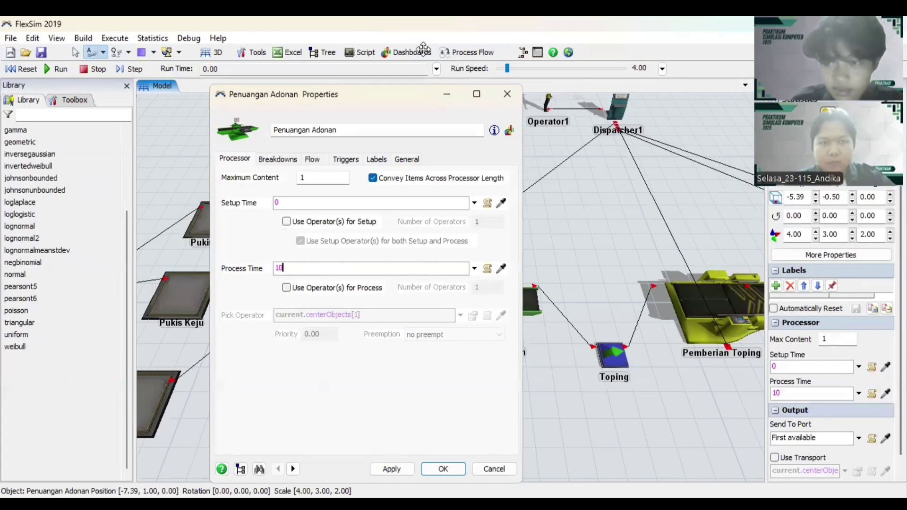
Switch to the Data Diskrit workbook in Excel and copy the ten Penuangan Adonan measurements in B4:K4.
key("alt+Tab")
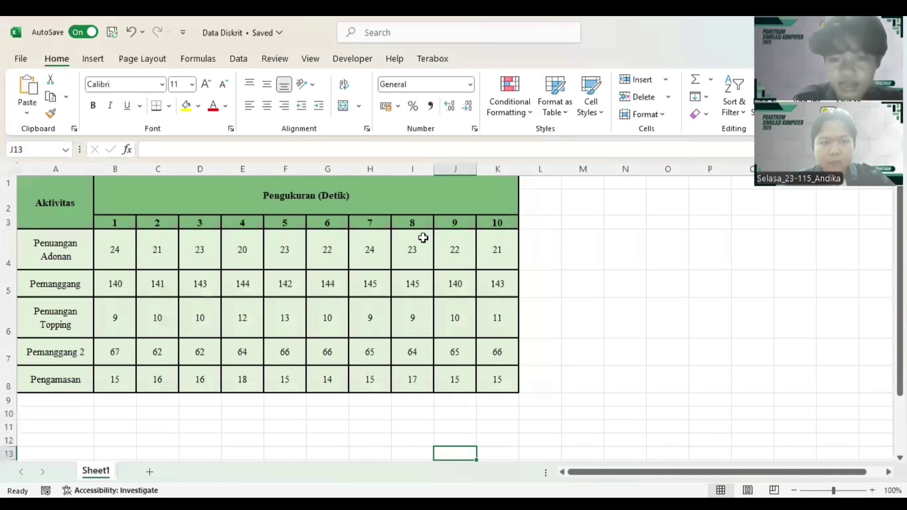
left_click(113, 248)
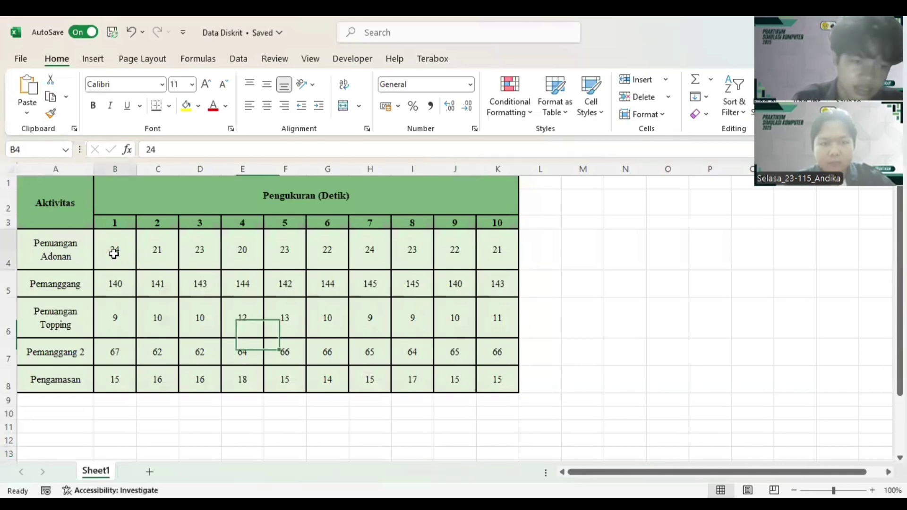
left_click_drag(118, 243, 486, 254)
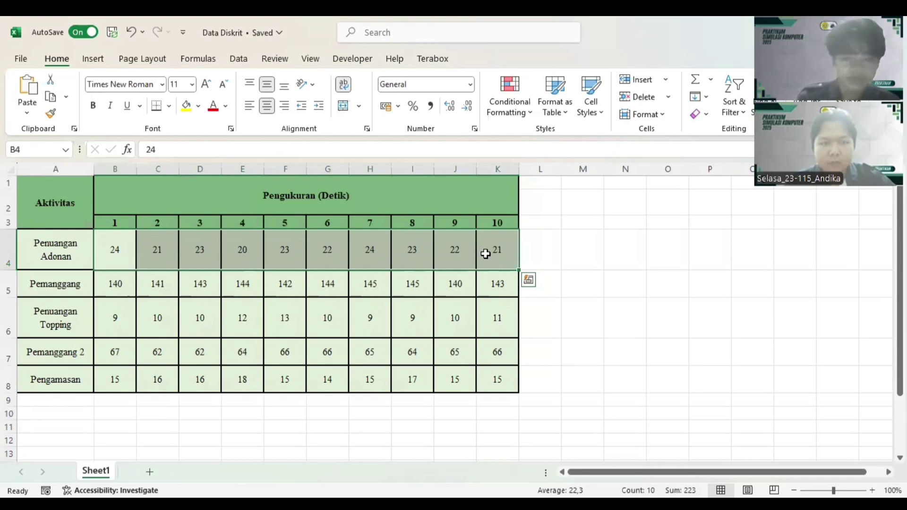
key("ctrl+c")
key("shift+Left")
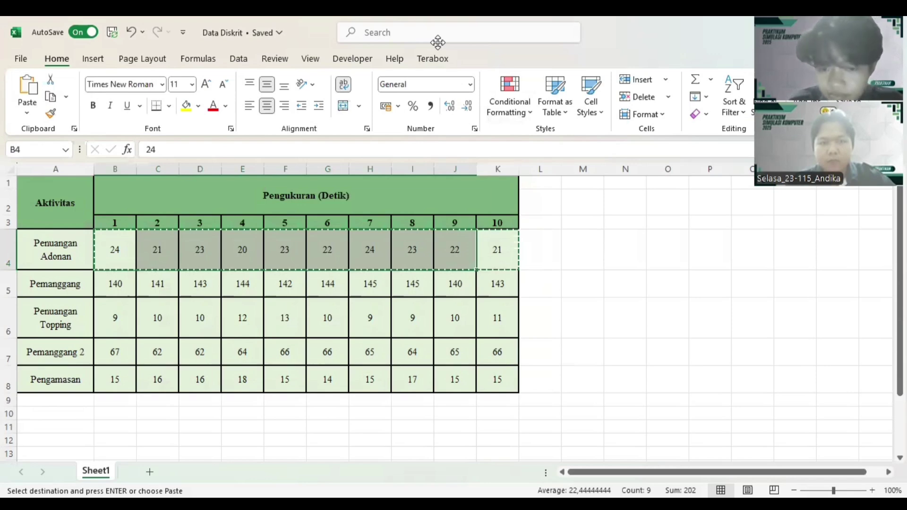
left_click(438, 43)
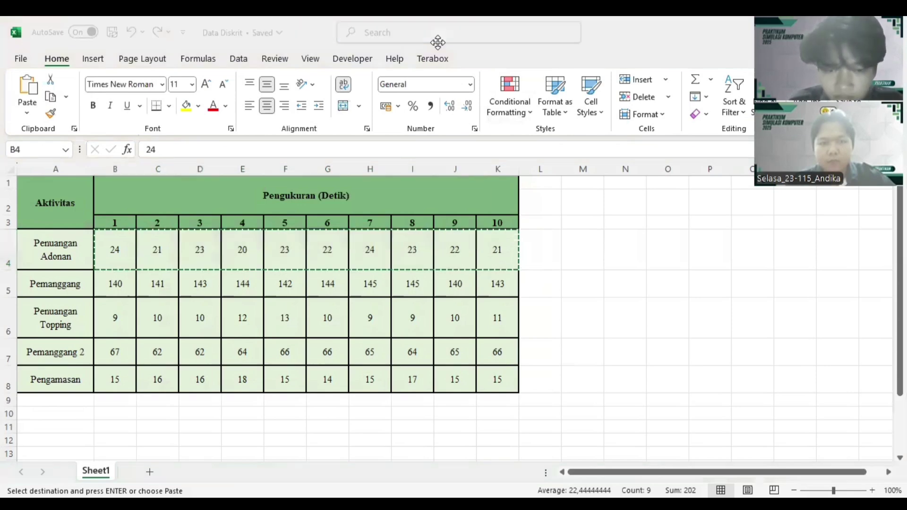
Switch back to FlexSim, minimize the Penuangan Adonan properties and launch ExpertFit.
key("alt+Tab")
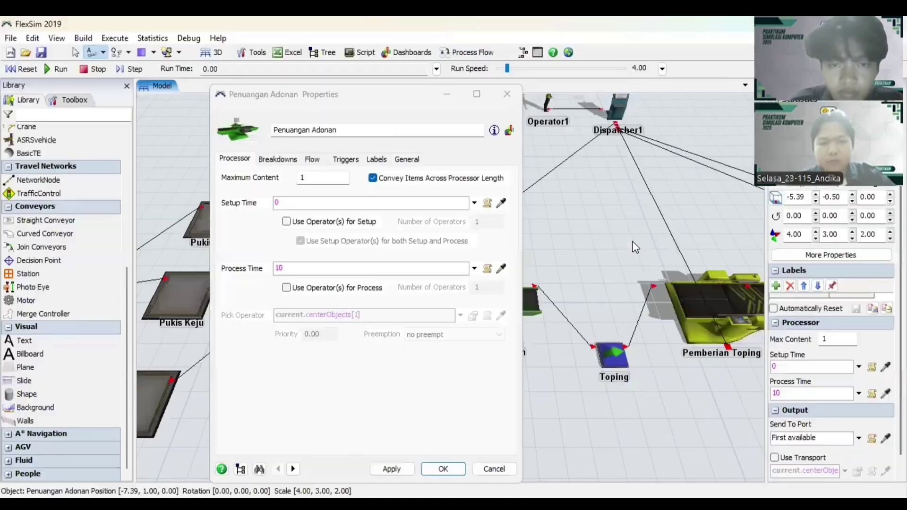
left_click(451, 93)
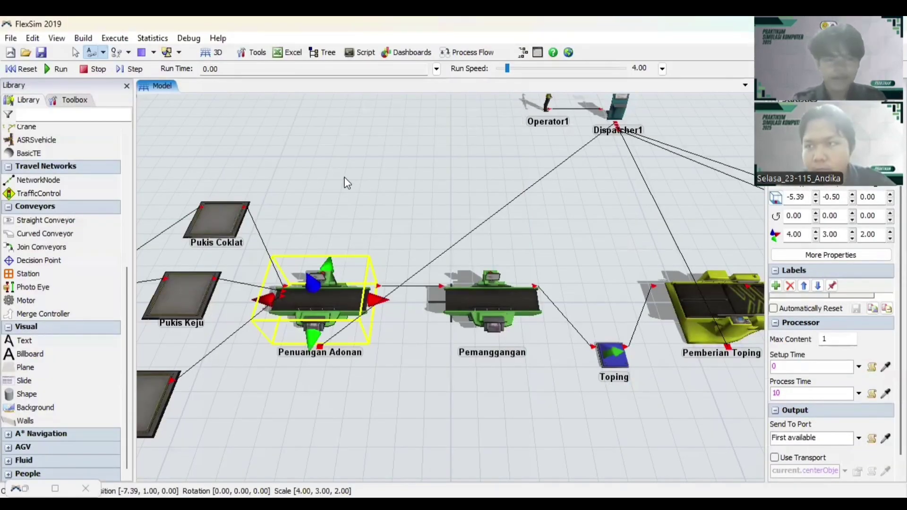
left_click_drag(345, 178, 362, 220)
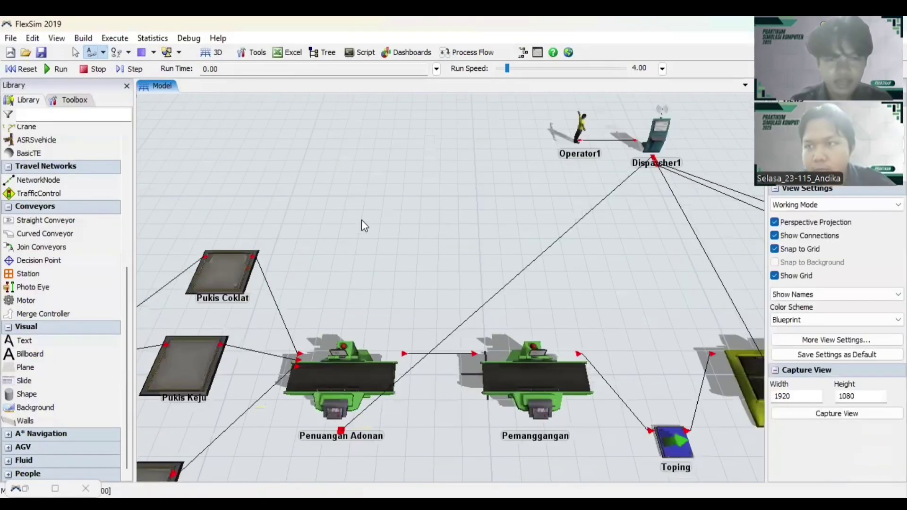
left_click(152, 38)
left_click(193, 89)
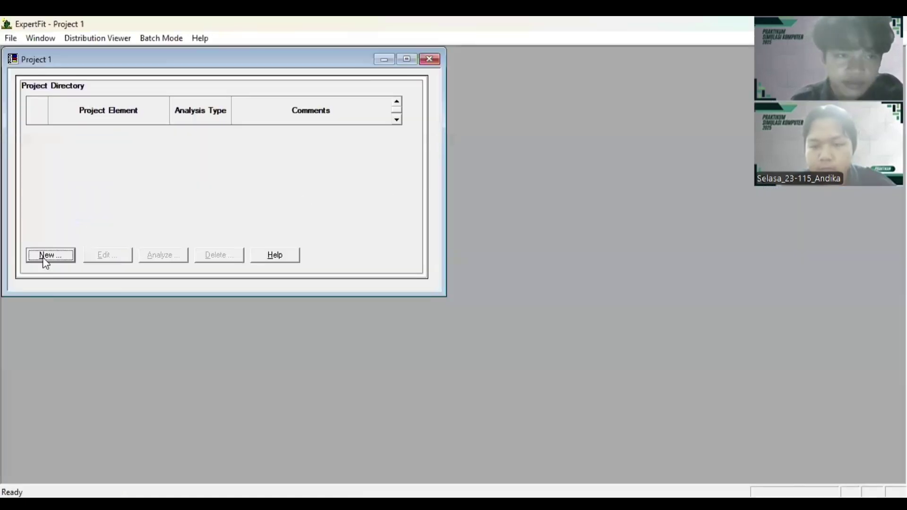
Create an ExpertFit project element named Proses Penuangan Adonan with the analysis type that fits distributions to data.
left_click(46, 257)
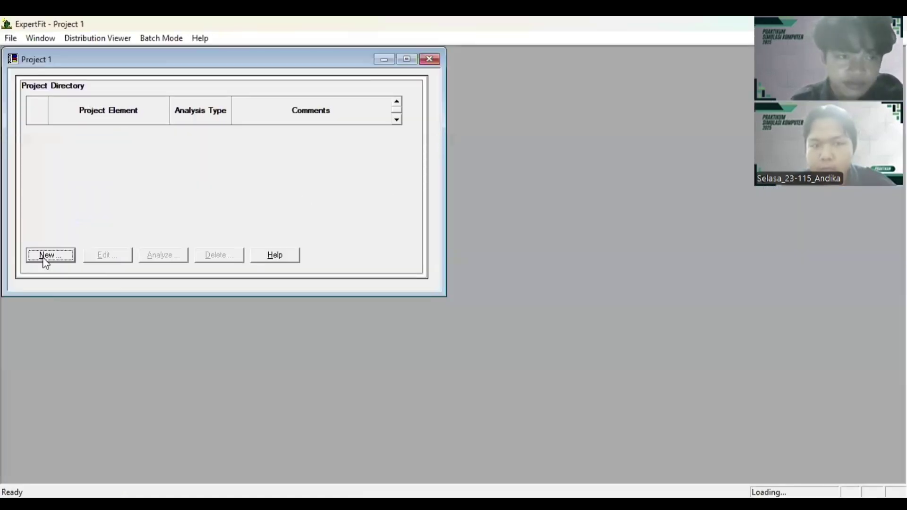
left_click(324, 206)
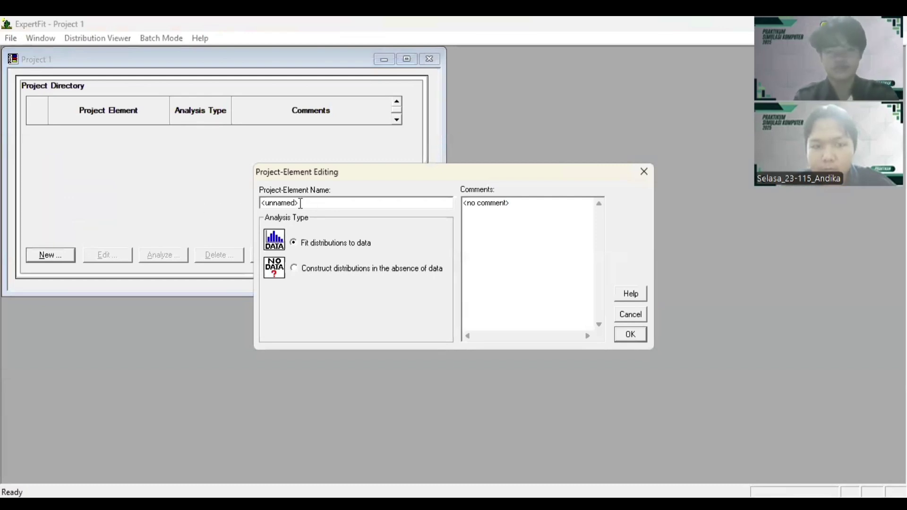
left_click_drag(307, 203, 257, 208)
type("Proses")
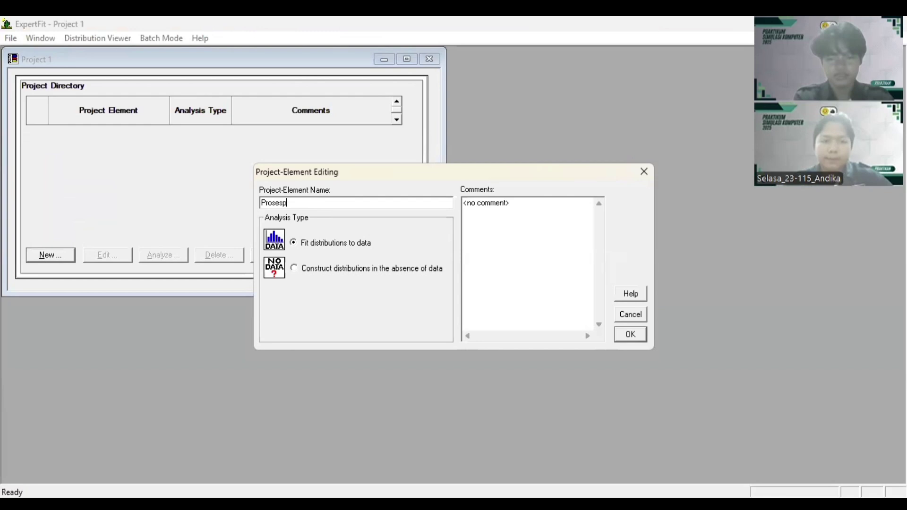
type(" Penuangan Adonan")
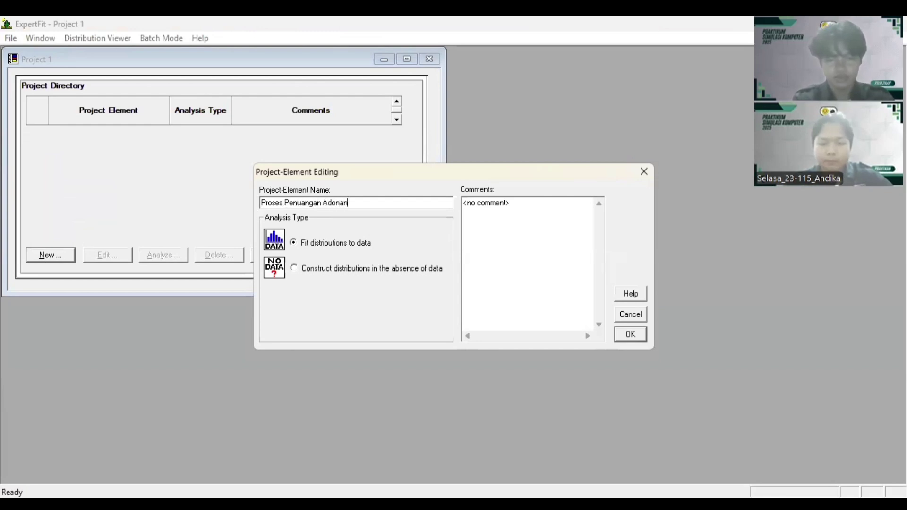
left_click(632, 334)
Analyze the new project element and enter the ten copied measurements from the clipboard as real-valued data.
left_click(173, 254)
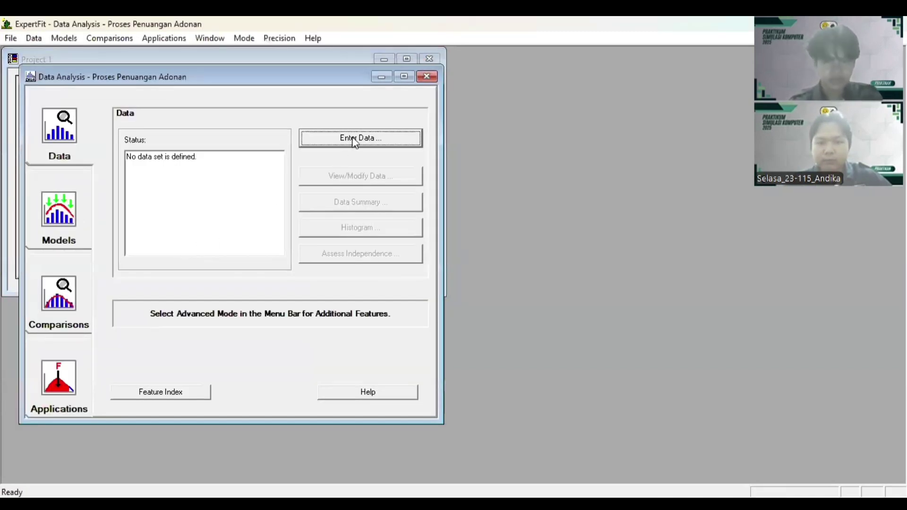
left_click(355, 140)
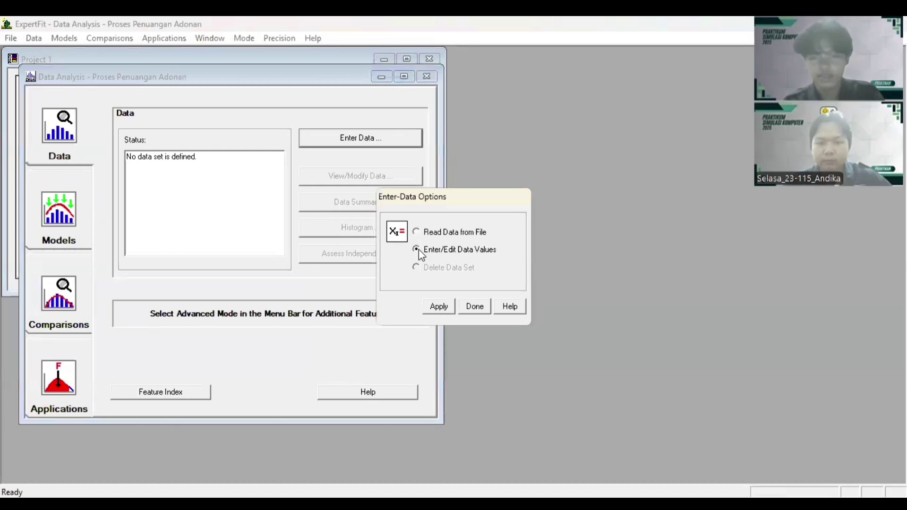
left_click(439, 306)
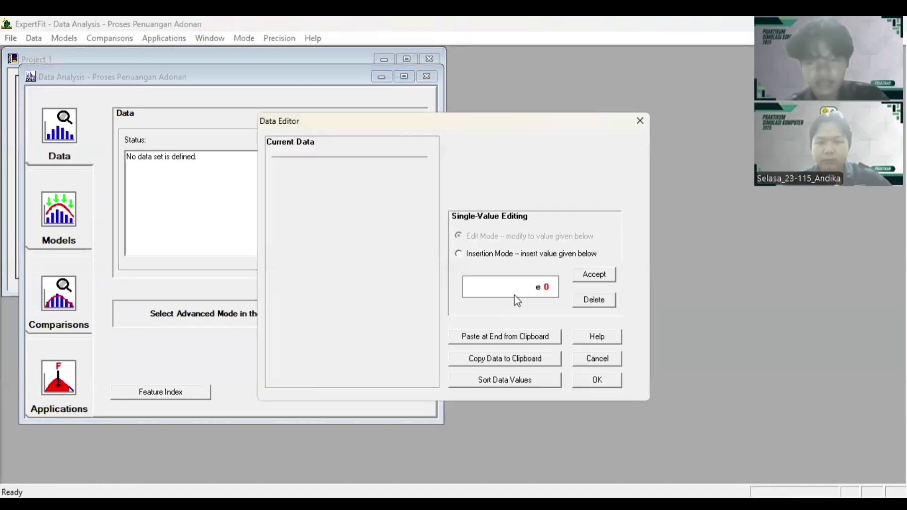
left_click(495, 344)
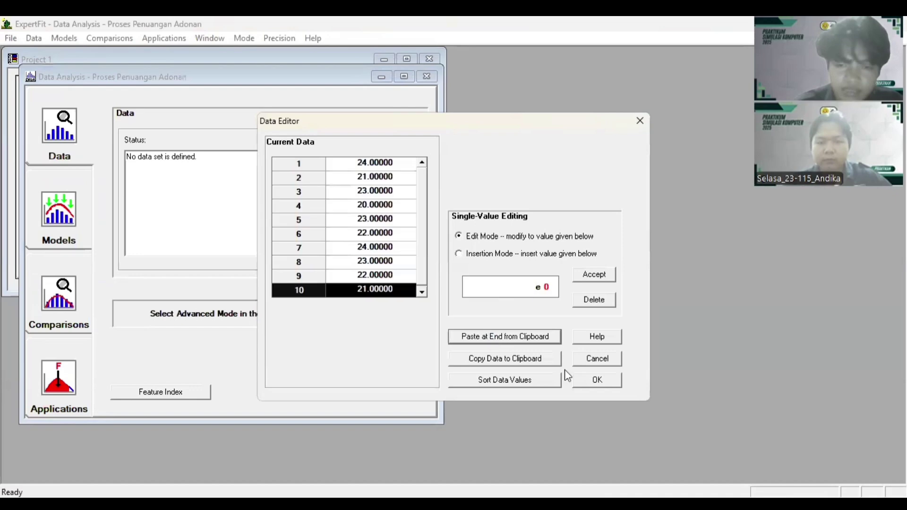
left_click(599, 381)
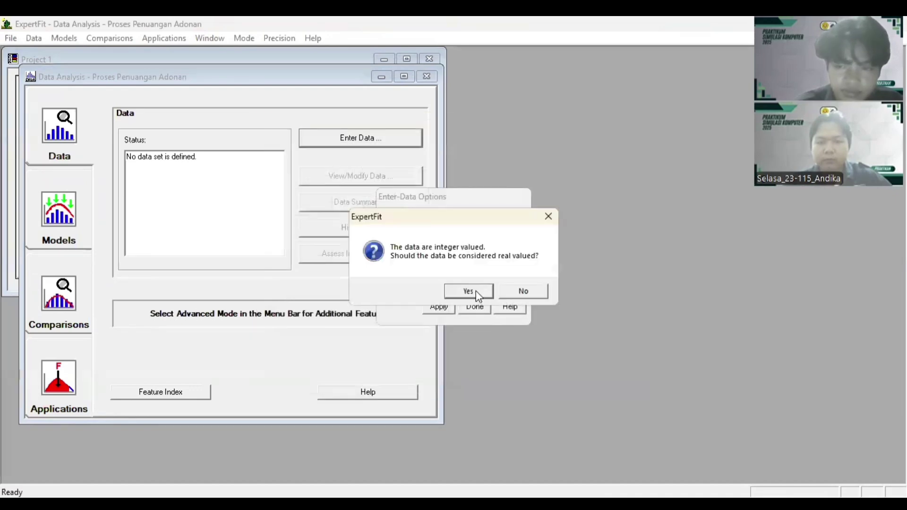
left_click(474, 290)
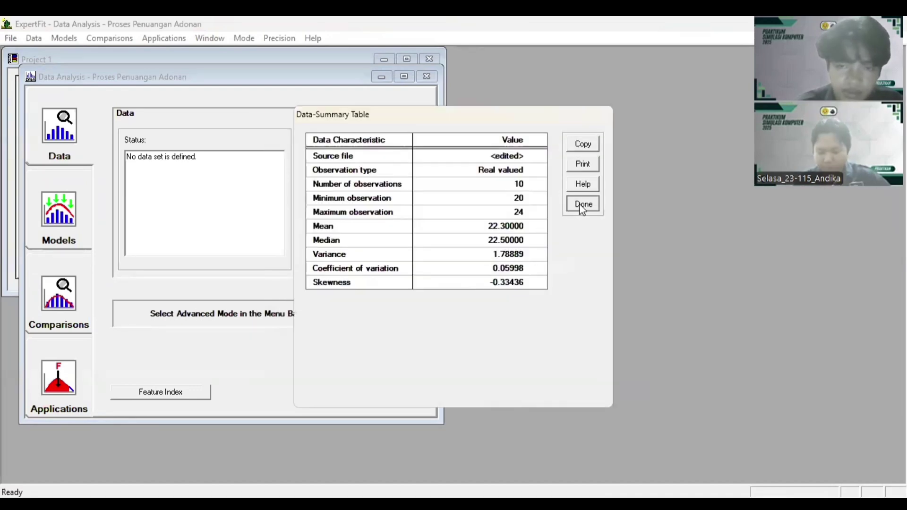
left_click(582, 204)
Run automated fitting on the data set and look at the characteristics options for model 1 - Beta.
left_click(68, 228)
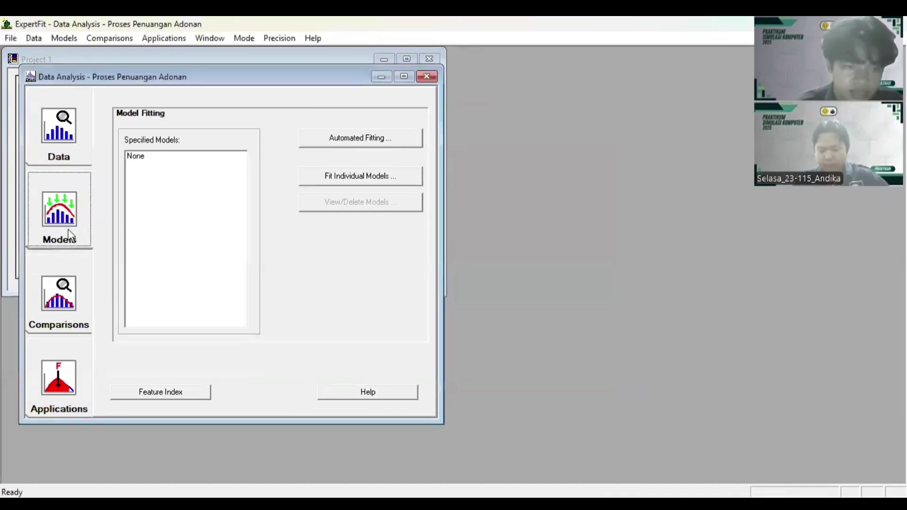
left_click(386, 138)
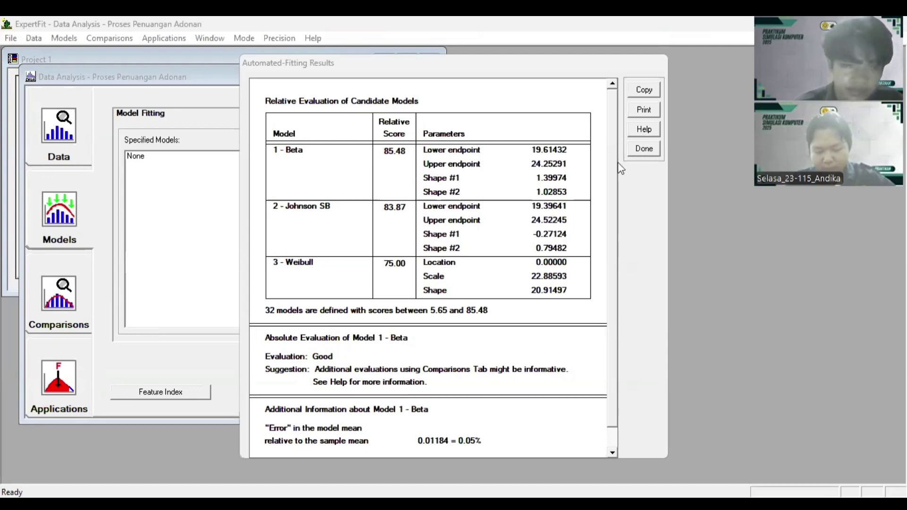
left_click(72, 375)
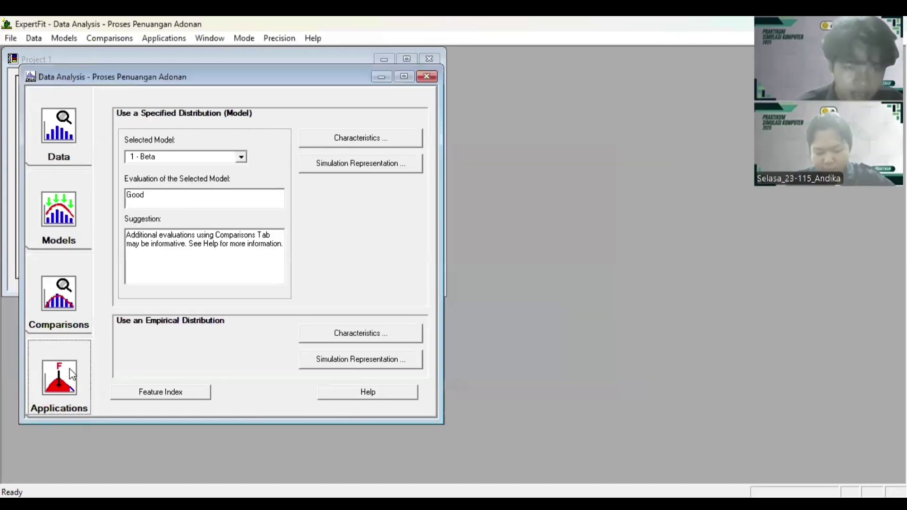
left_click(375, 142)
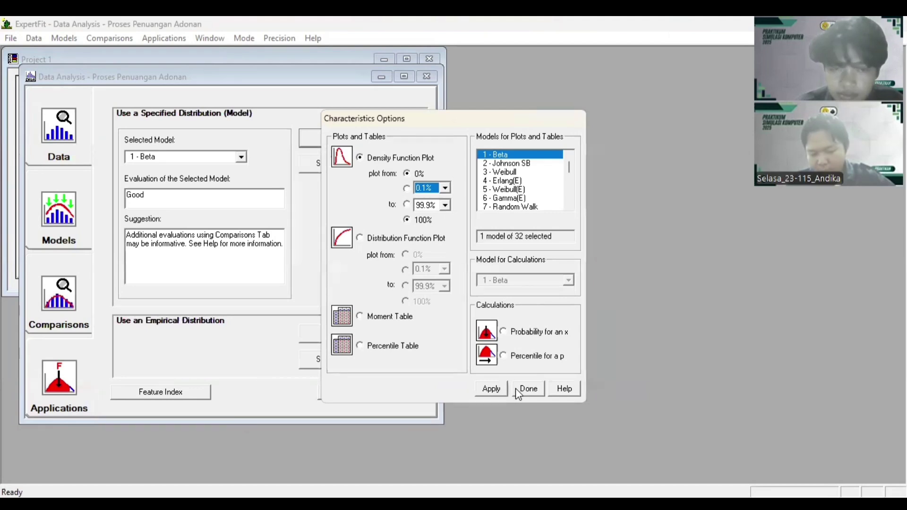
left_click(518, 390)
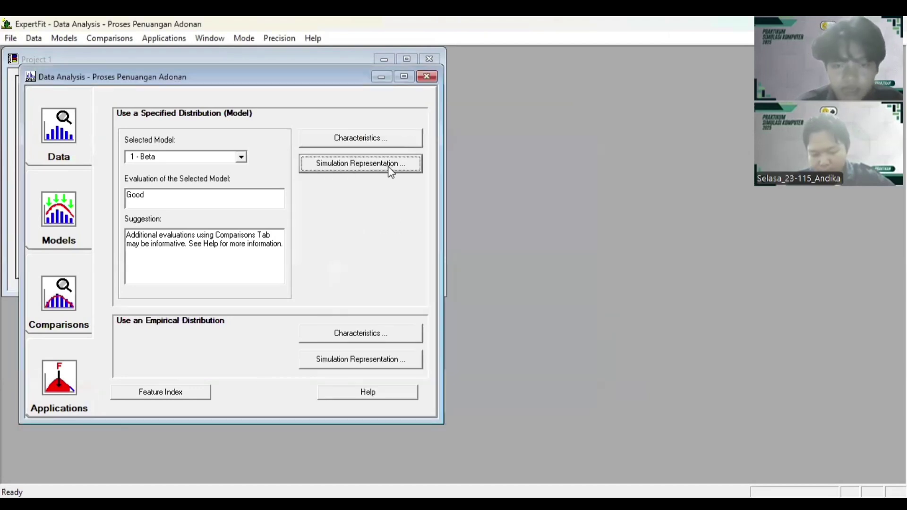
Generate the Flexsim simulation representation of model 1 - Beta and copy its beta code expression.
left_click(390, 169)
left_click(438, 261)
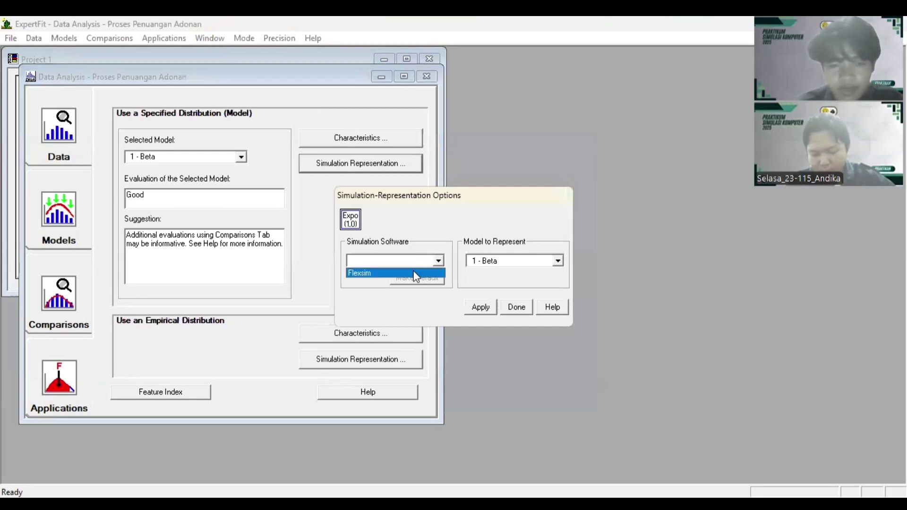
left_click(415, 274)
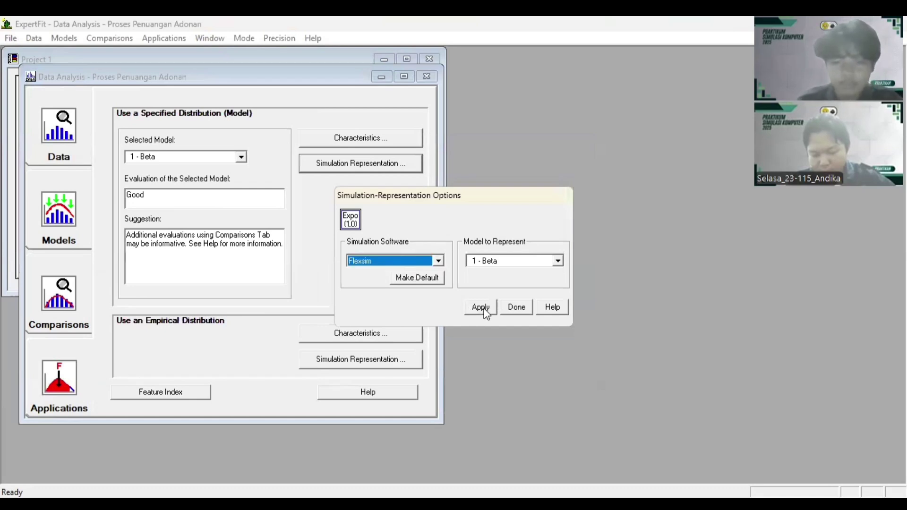
left_click(481, 308)
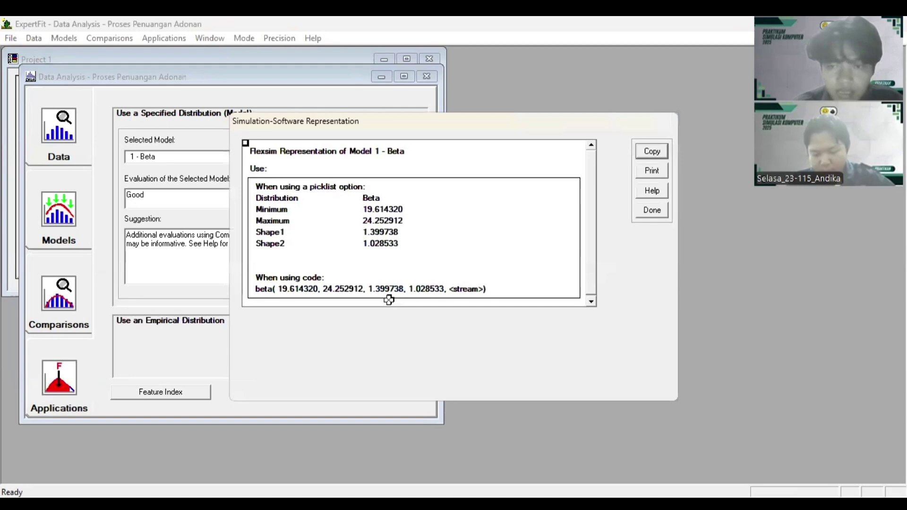
left_click(269, 292)
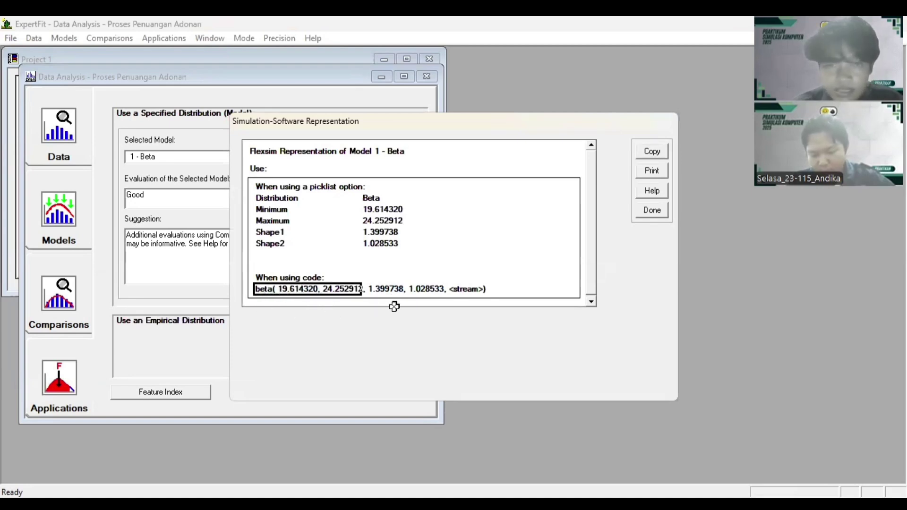
left_click(652, 152)
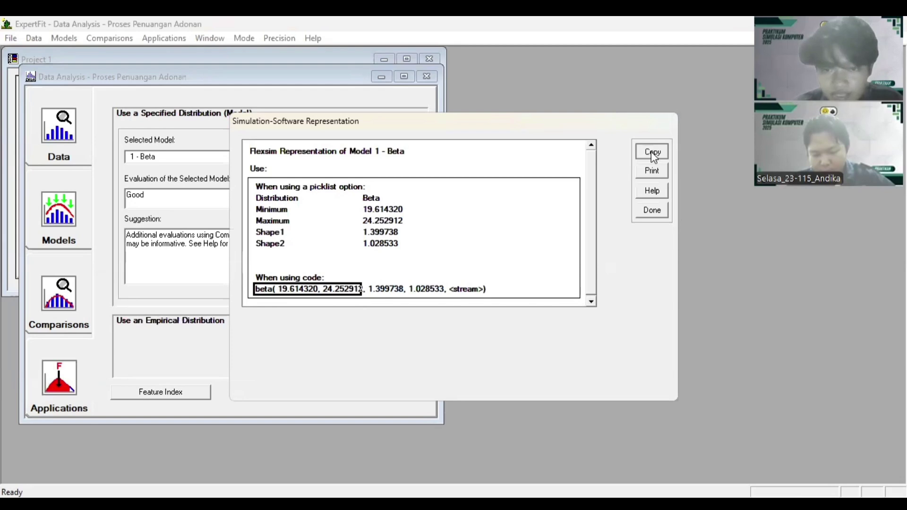
Return to FlexSim and paste beta(19.614320, 24.252912, 1.399738, 1.028533, <stream>) as the Penuangan Adonan processor's process time.
left_click(505, 281)
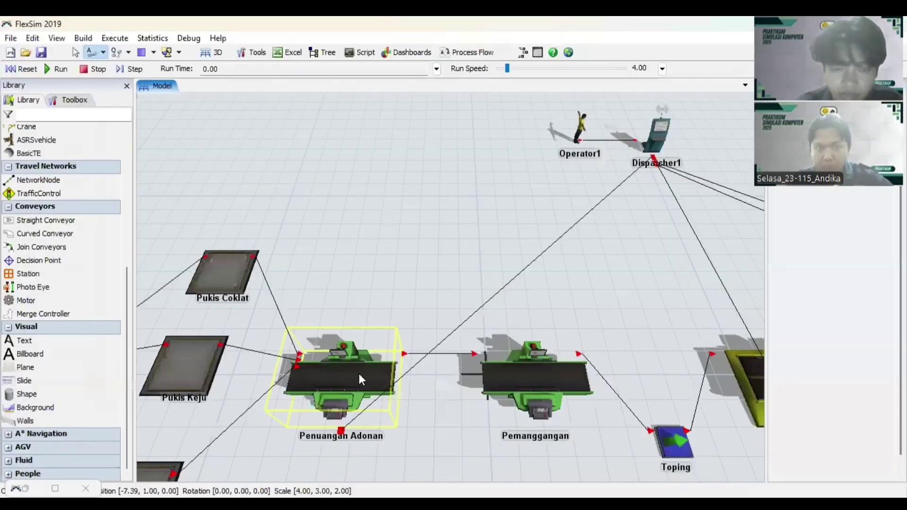
double_click(360, 378)
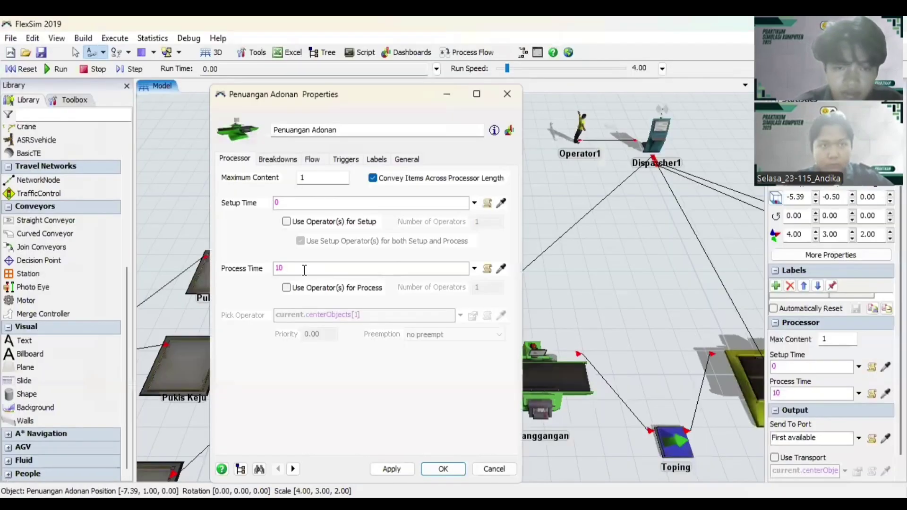
left_click(304, 269)
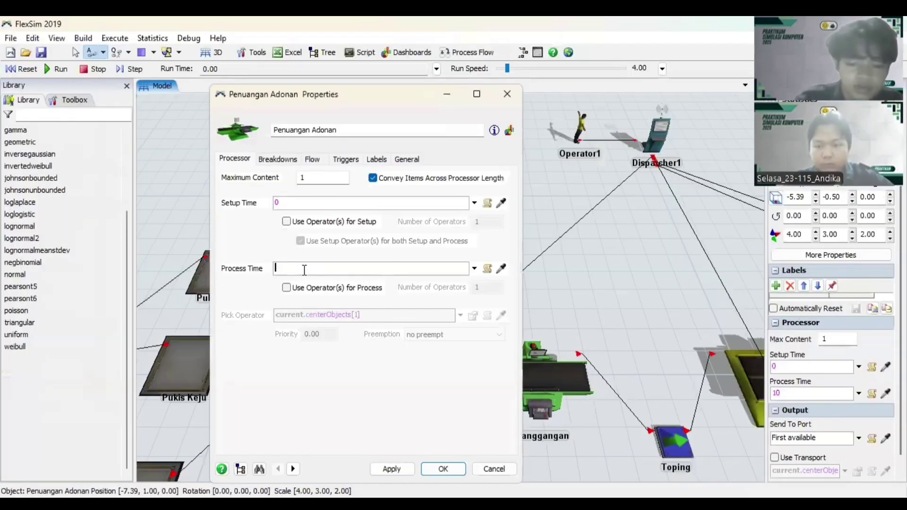
key("ctrl+v")
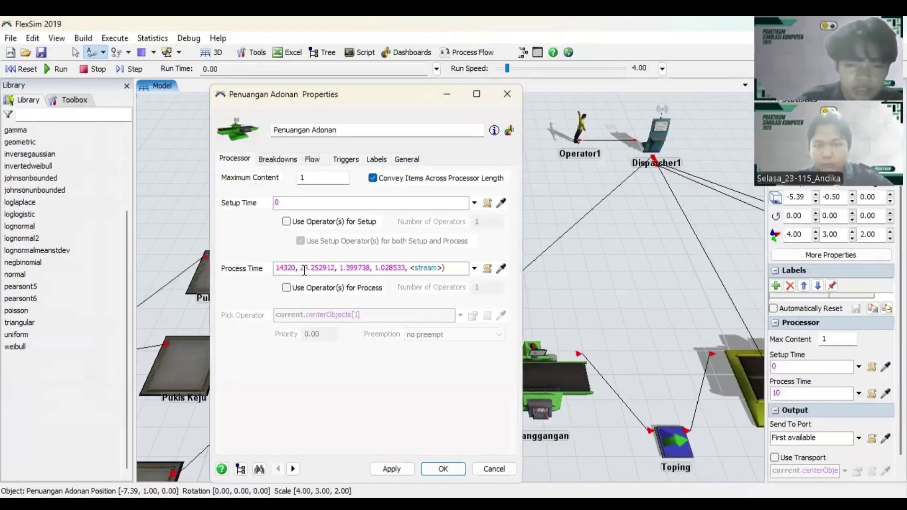
Replace the <stream> placeholder in the process time expression with getstream(current).
left_click(415, 265)
key("BackSpace")
type("get")
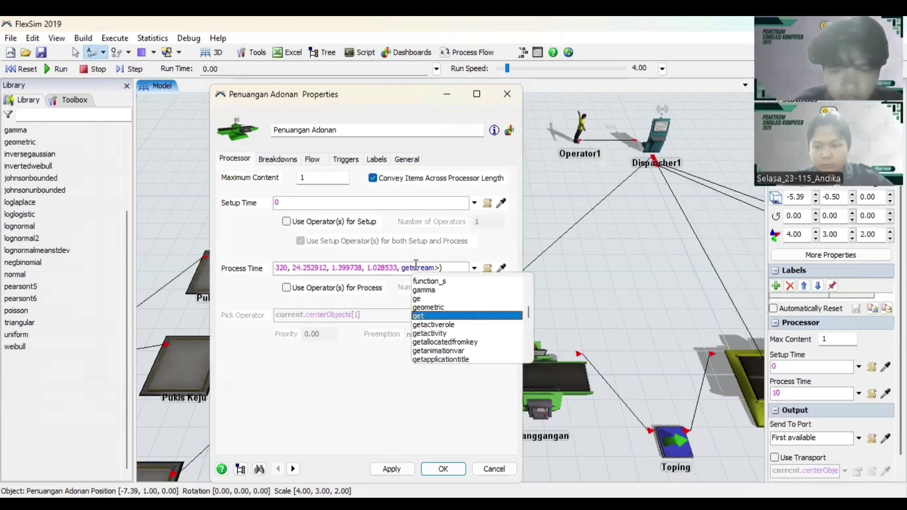
key("Right")
key("Right")
key("Right")
key("Right")
key("Right")
key("Right")
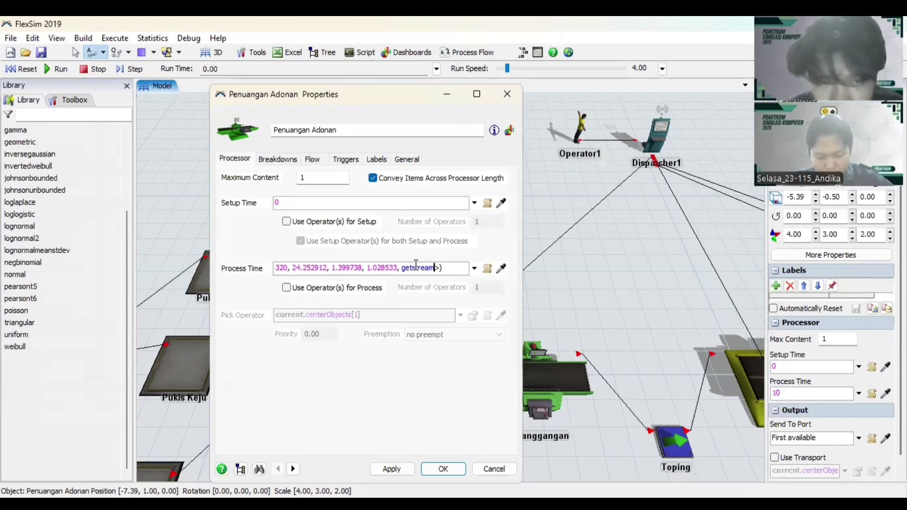
key("BackSpace")
type("(curr")
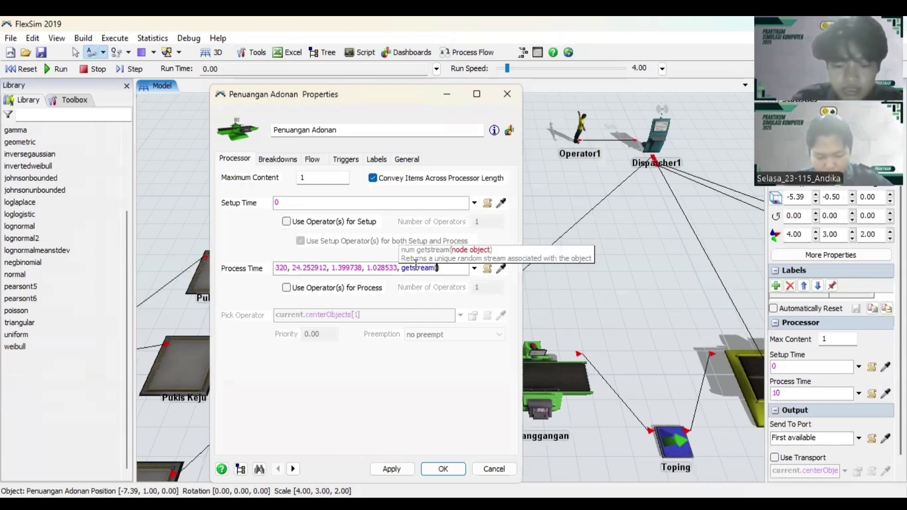
type("ent")
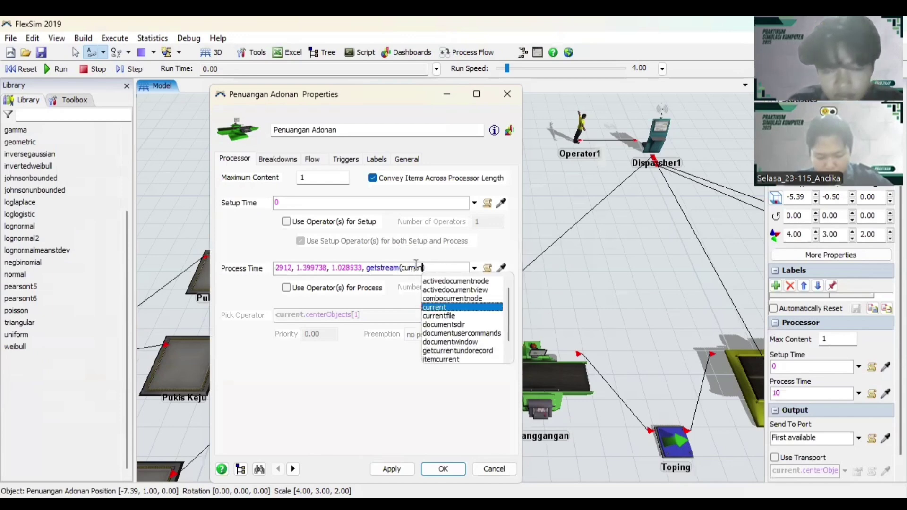
type(")")
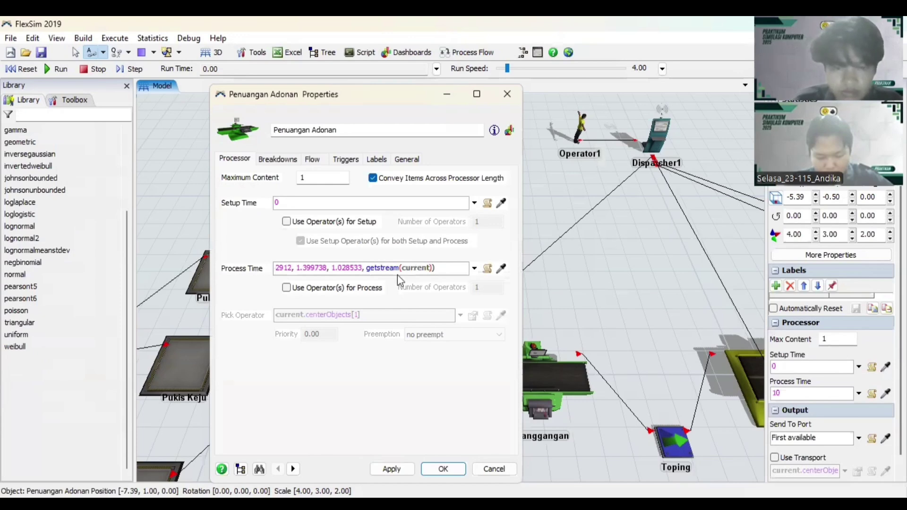
Enable the use of one operator for processing on Penuangan Adonan and apply the property changes.
left_click(287, 288)
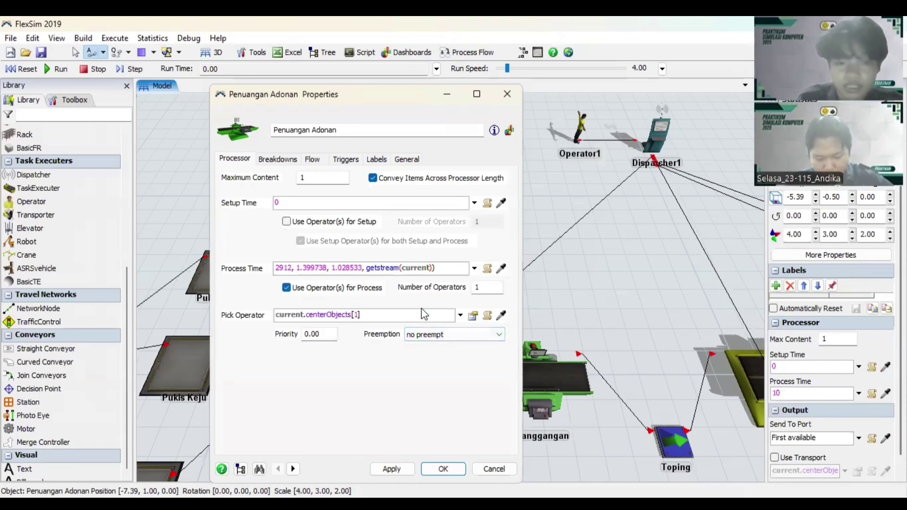
left_click(273, 158)
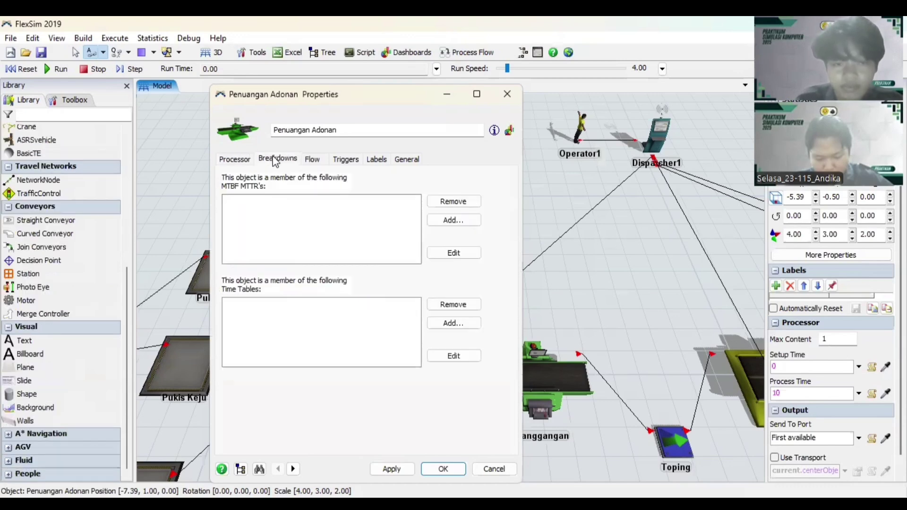
left_click(313, 160)
left_click(347, 162)
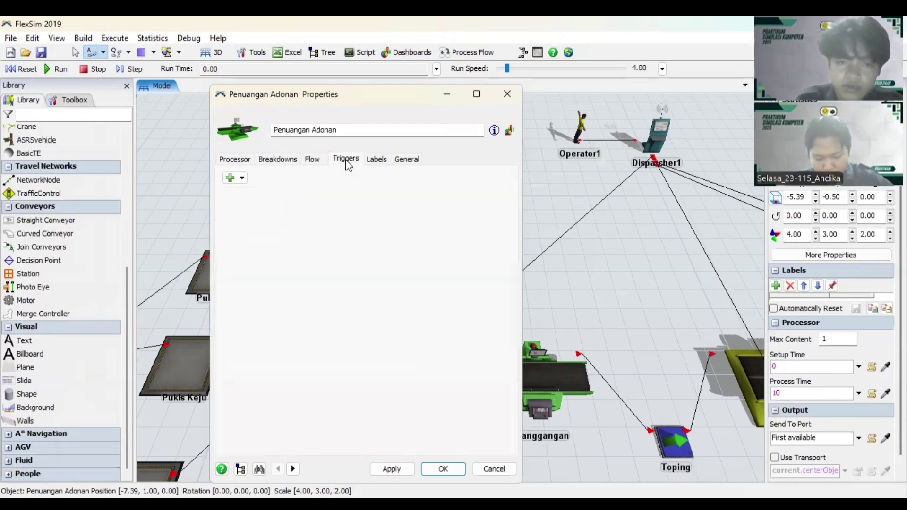
left_click(239, 160)
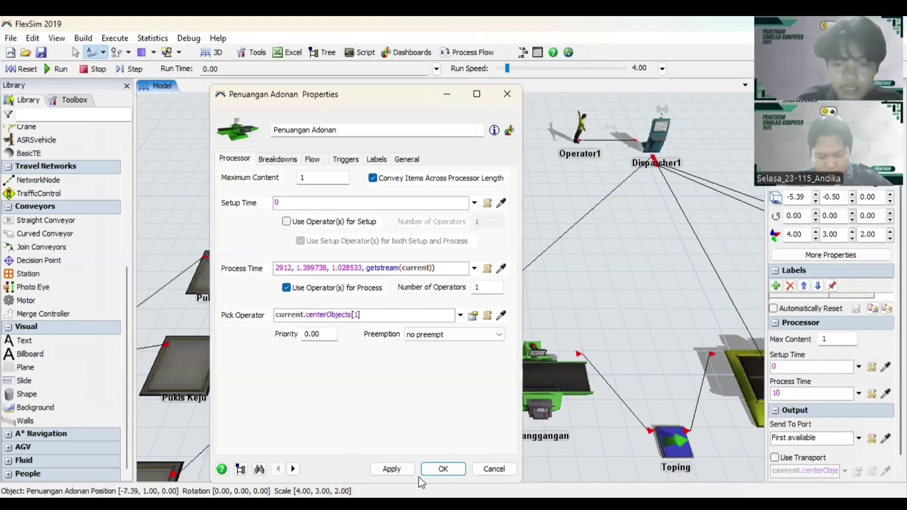
left_click(396, 469)
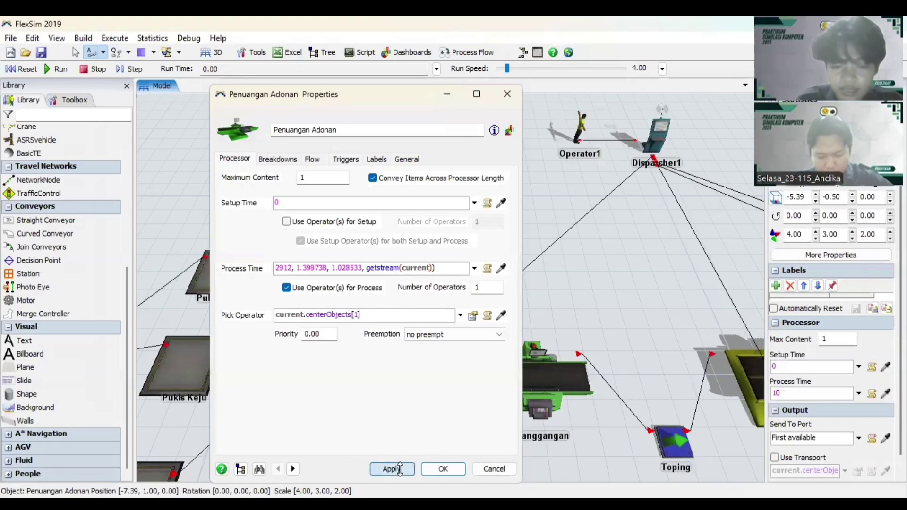
left_click(441, 469)
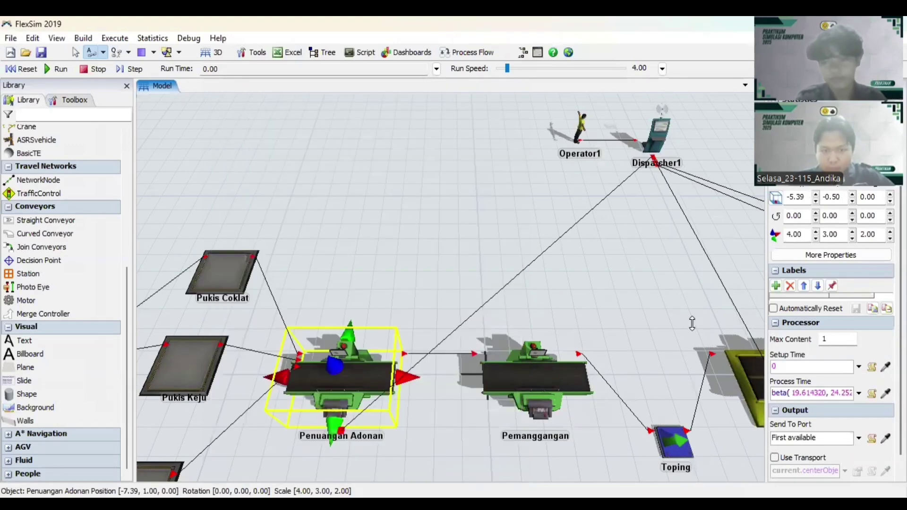
left_click(473, 231)
scroll(474, 231, "down", 3)
left_click_drag(472, 227, 486, 267)
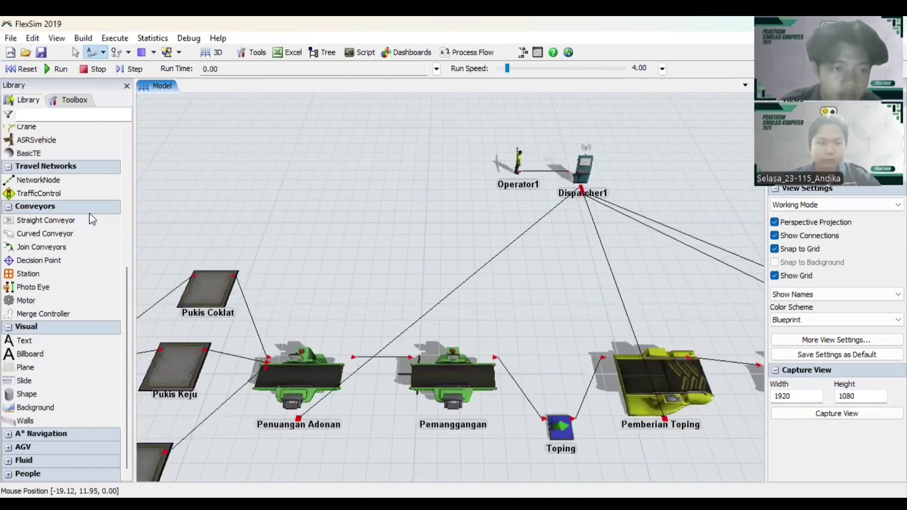
Create center port connections from Dispatcher1 to the Pukis Coklat, Pukis Keju and Pukis Kacang queues.
scroll(70, 207, "up", 4)
scroll(39, 203, "up", 2)
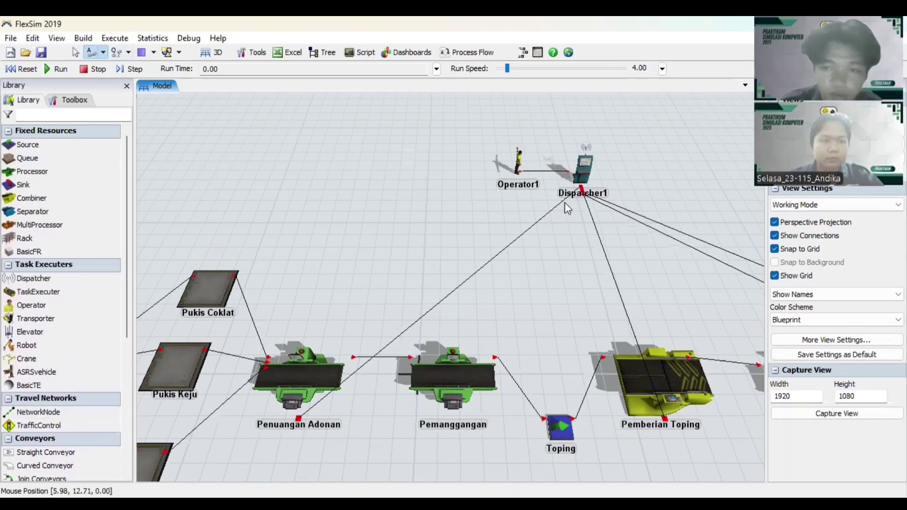
left_click_drag(380, 281, 477, 222)
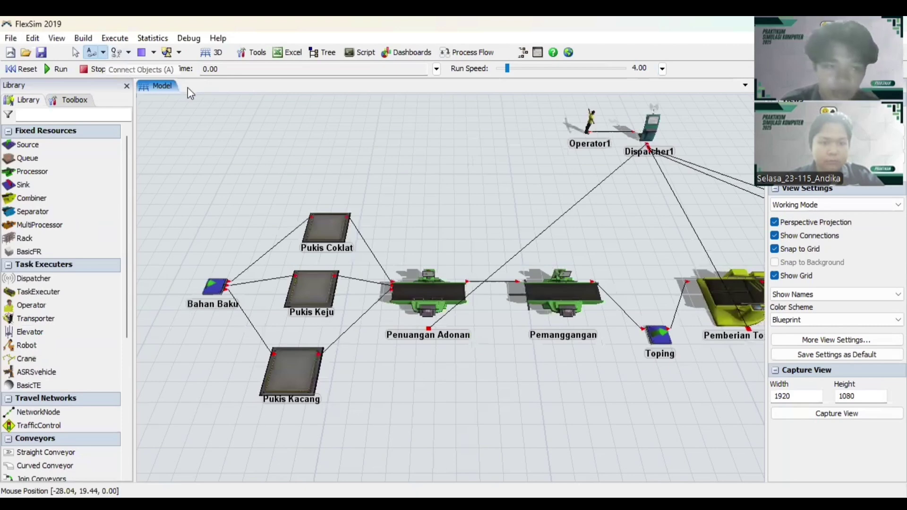
left_click(102, 52)
left_click(236, 80)
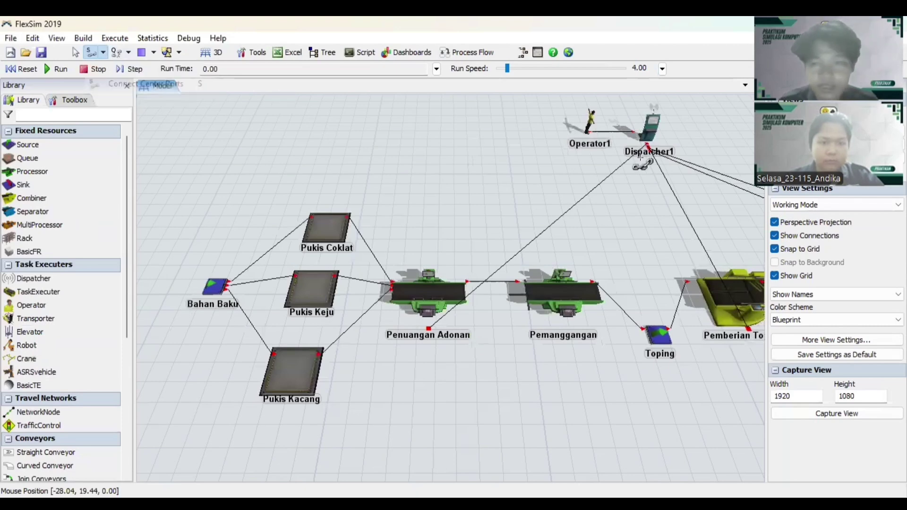
left_click(651, 133)
left_click(330, 232)
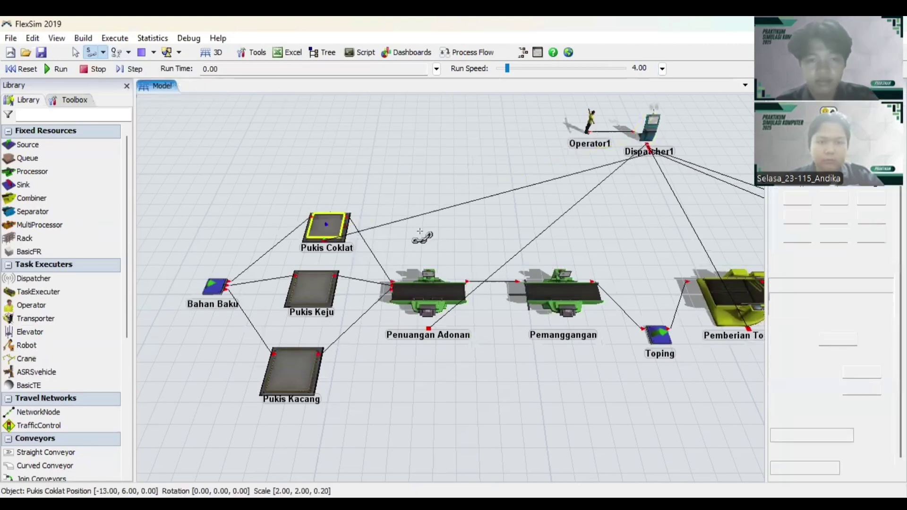
left_click(646, 130)
left_click(312, 287)
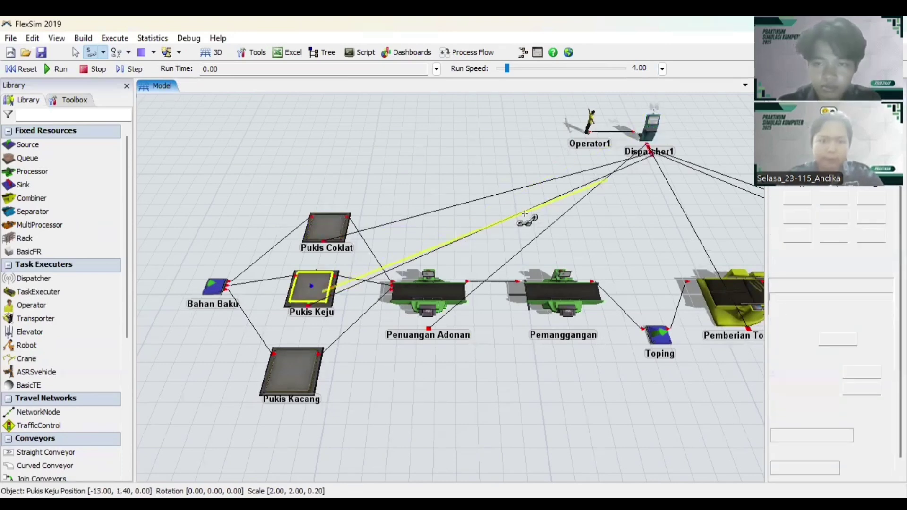
left_click(650, 127)
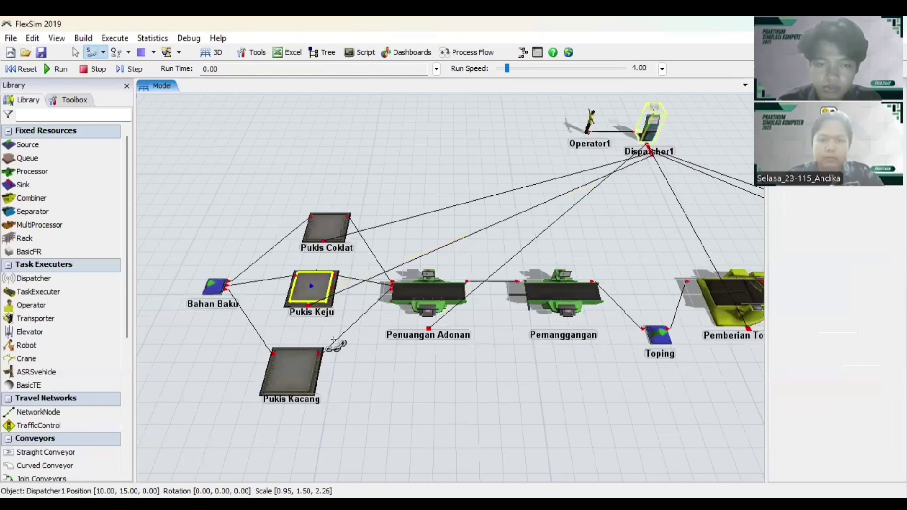
left_click(306, 361)
left_click(306, 361)
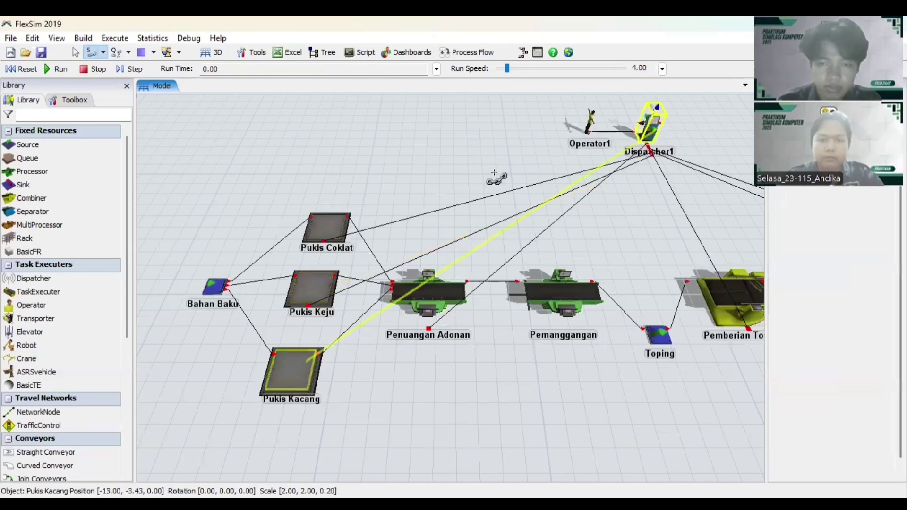
left_click(78, 194)
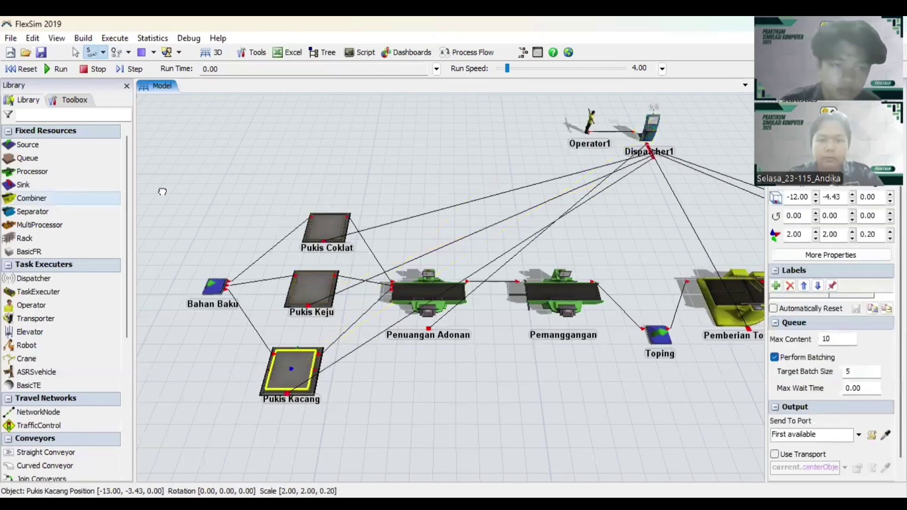
left_click(168, 200)
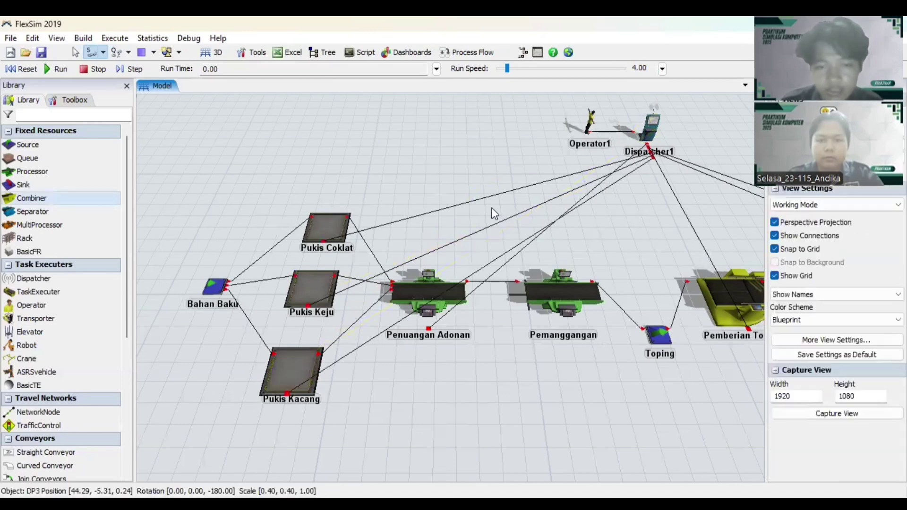
Copy the Pemanggang measurements in B5:K5 from the Excel sheet, and close the Proses Penuangan Adonan analysis in ExpertFit.
left_click_drag(536, 220, 392, 274)
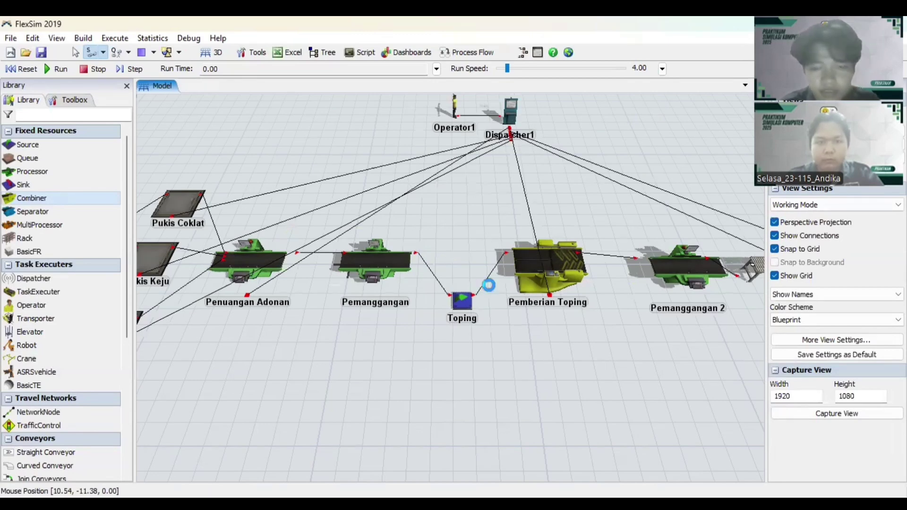
key("alt+Tab")
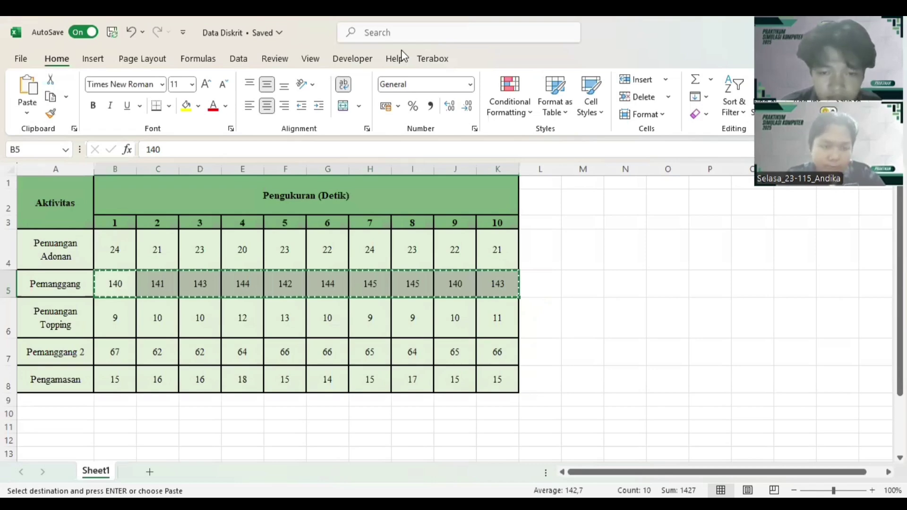
key("alt+Tab")
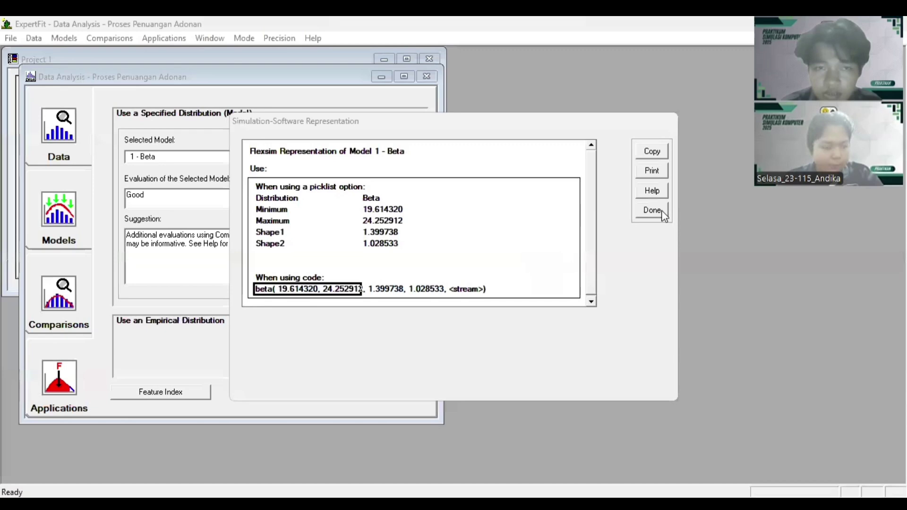
left_click(662, 211)
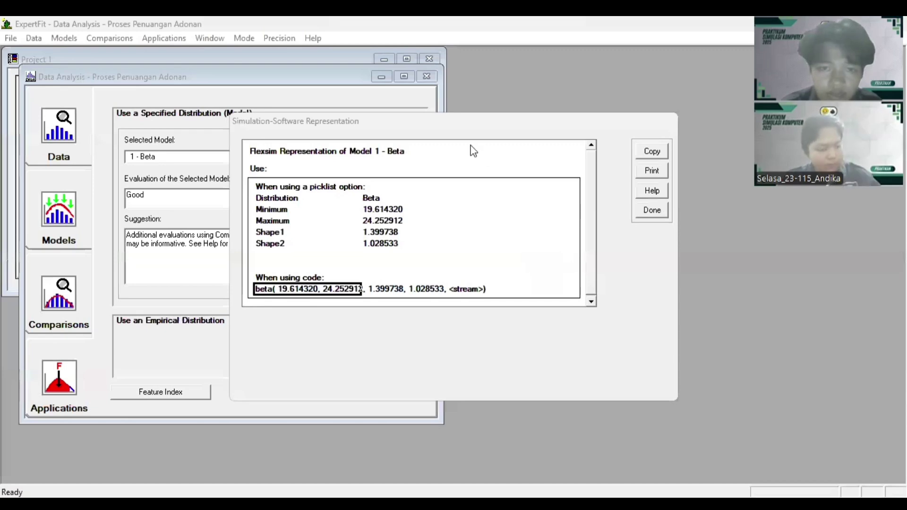
left_click(515, 308)
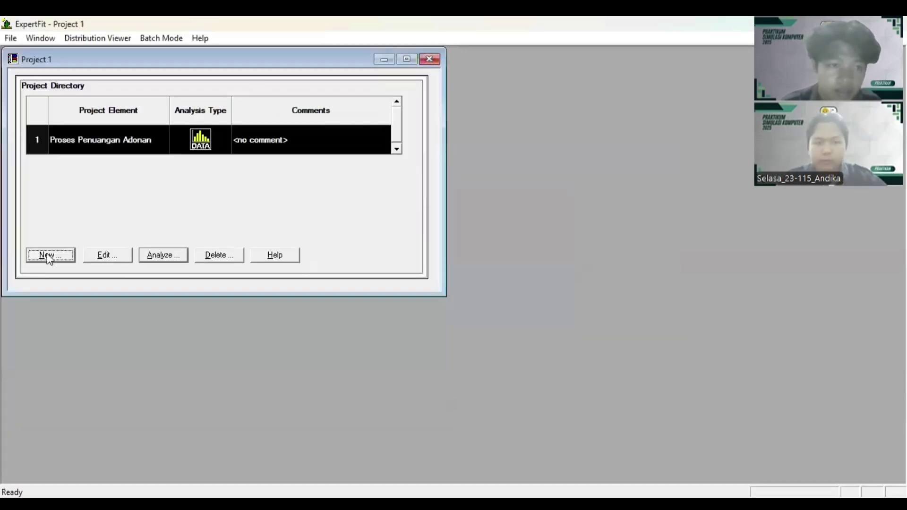
Create a project element named Proses Pemanggangan with the analysis type Fit distributions to data.
left_click(48, 259)
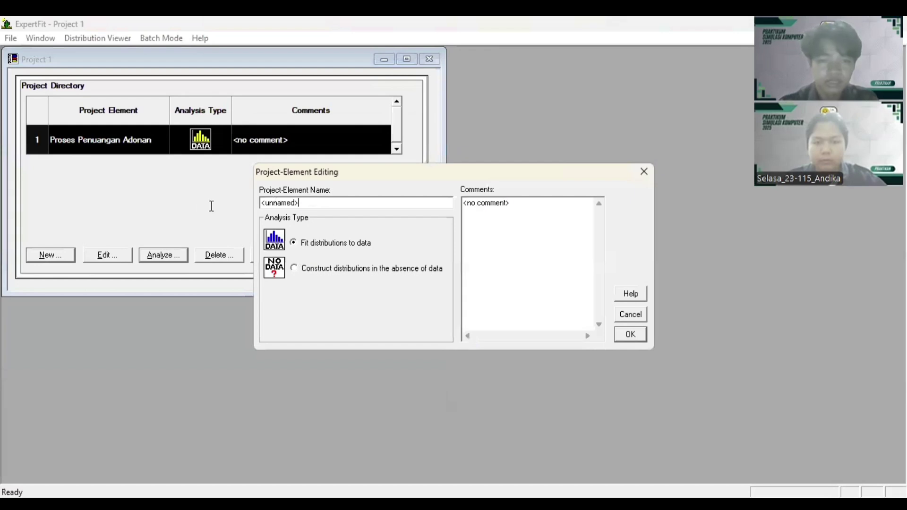
type("Proses ")
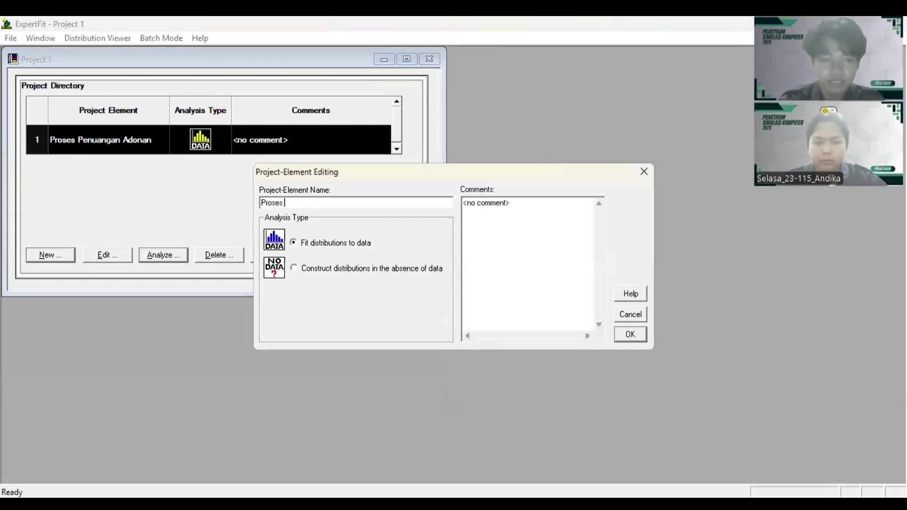
type("Pemangg")
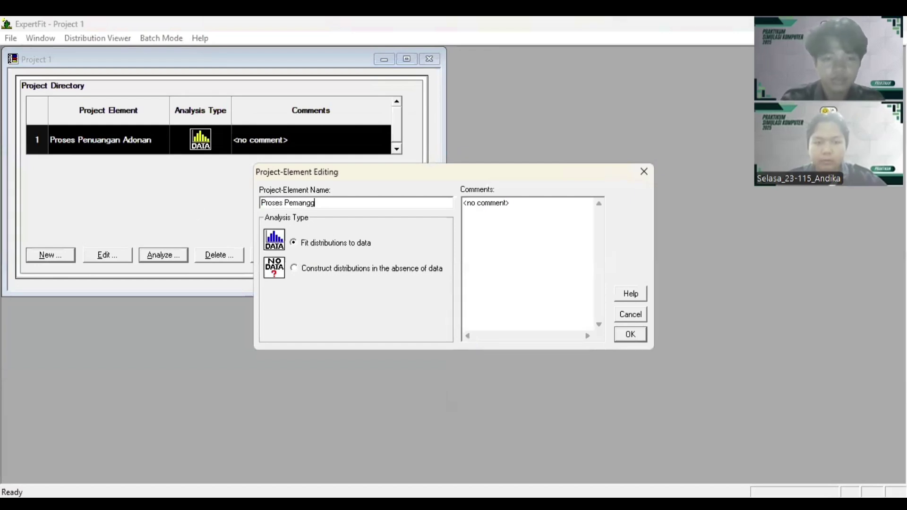
type("angan")
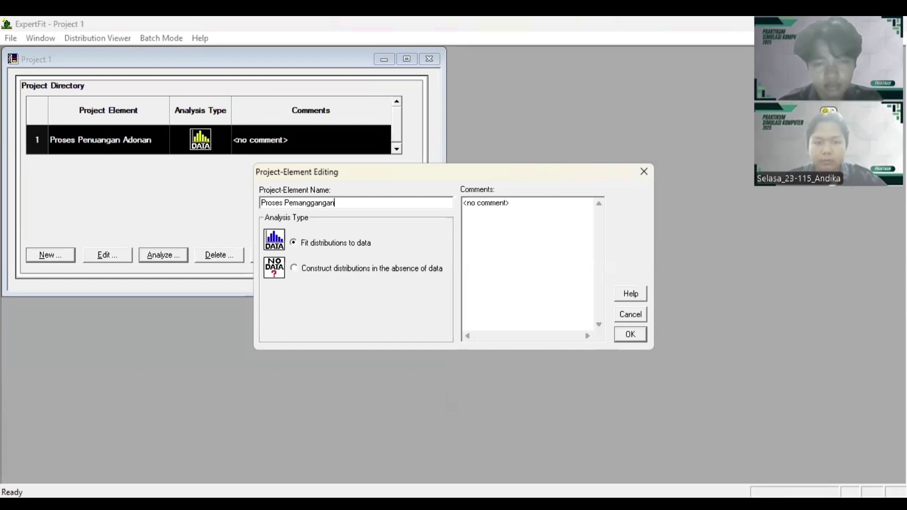
left_click(631, 334)
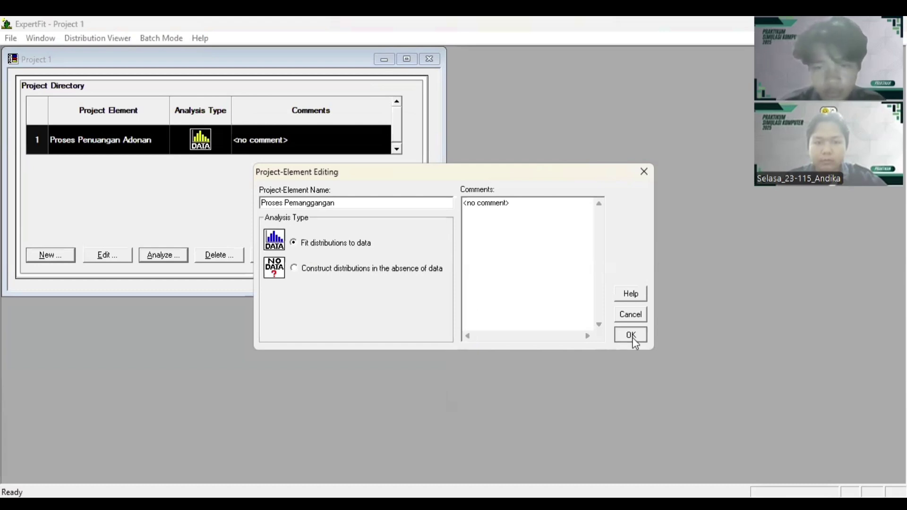
Paste the copied measurements as the data set of the Proses Pemanggangan analysis and treat them as real valued.
left_click(164, 255)
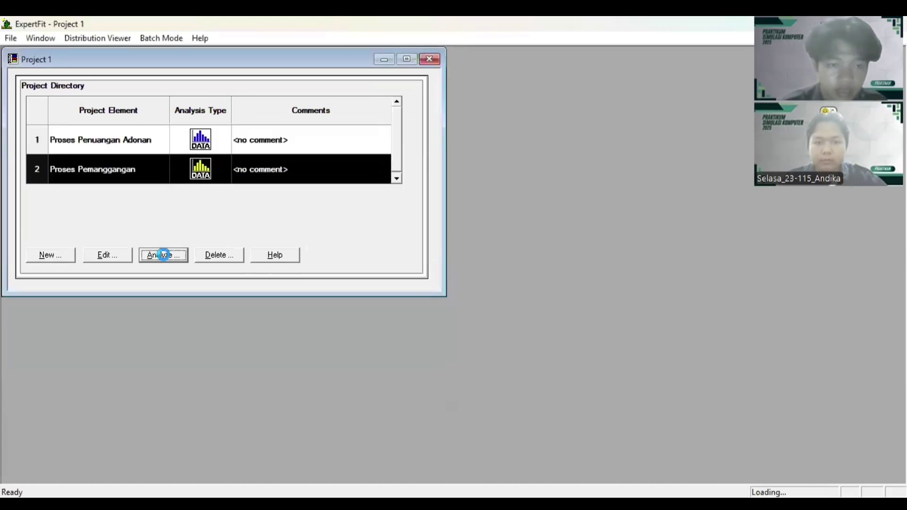
left_click(385, 156)
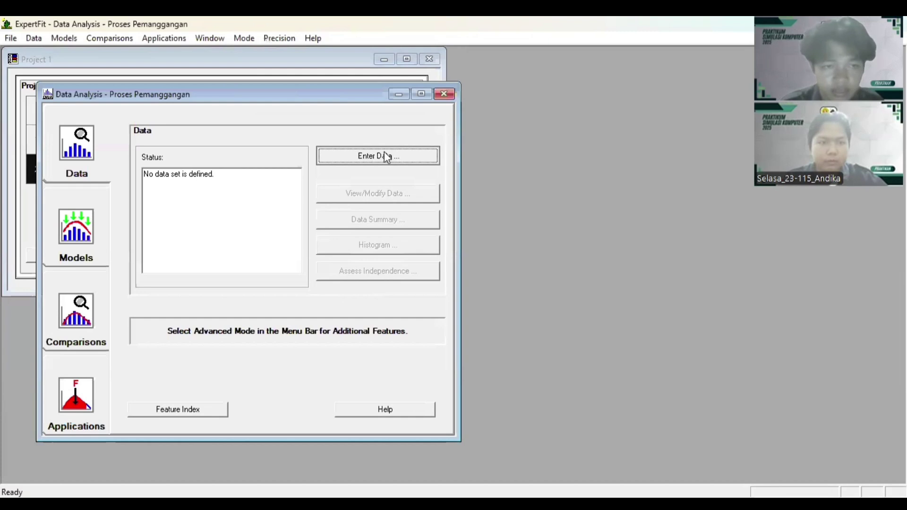
left_click(445, 250)
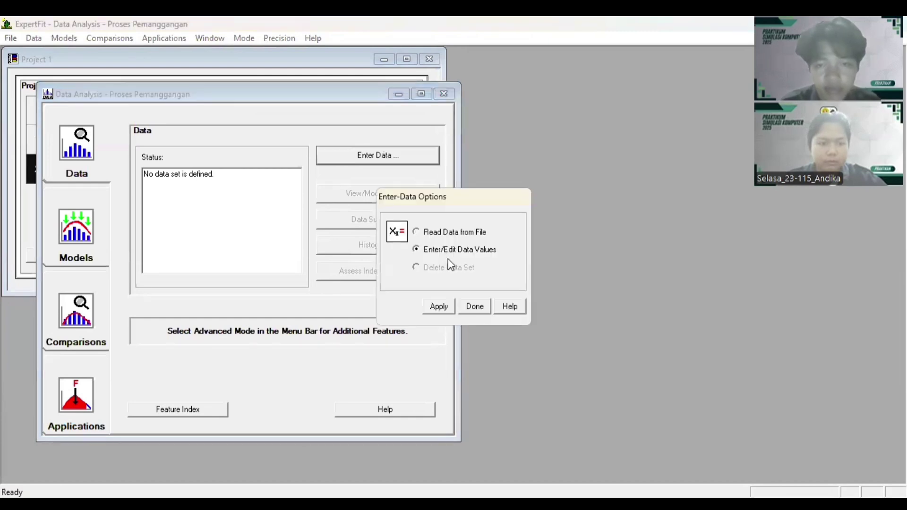
left_click(439, 307)
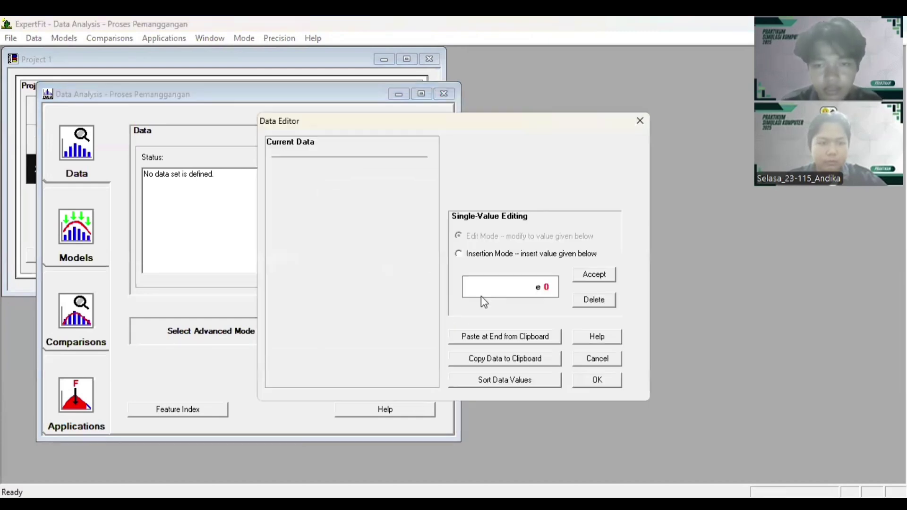
left_click(509, 339)
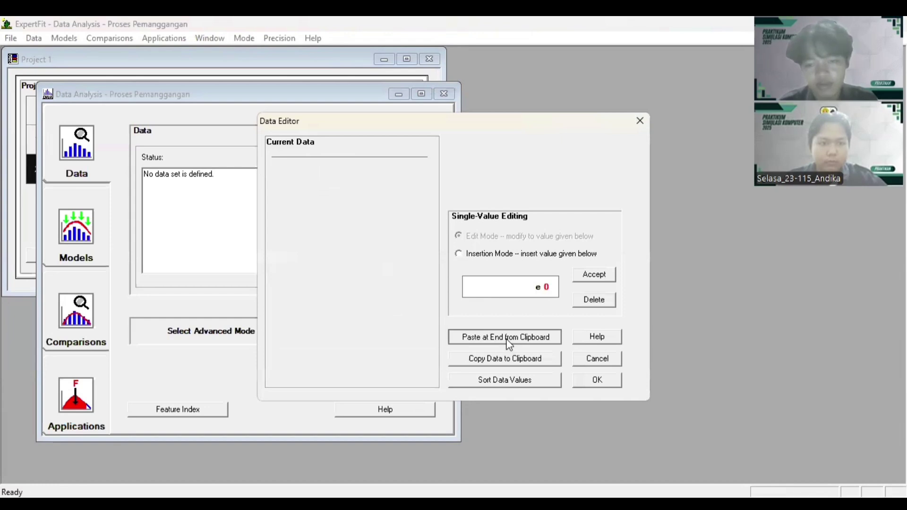
left_click(598, 382)
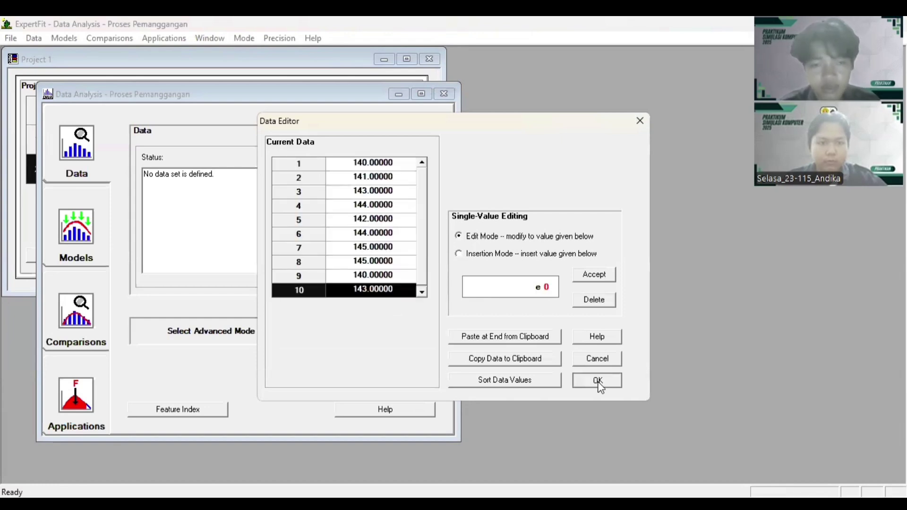
left_click(472, 305)
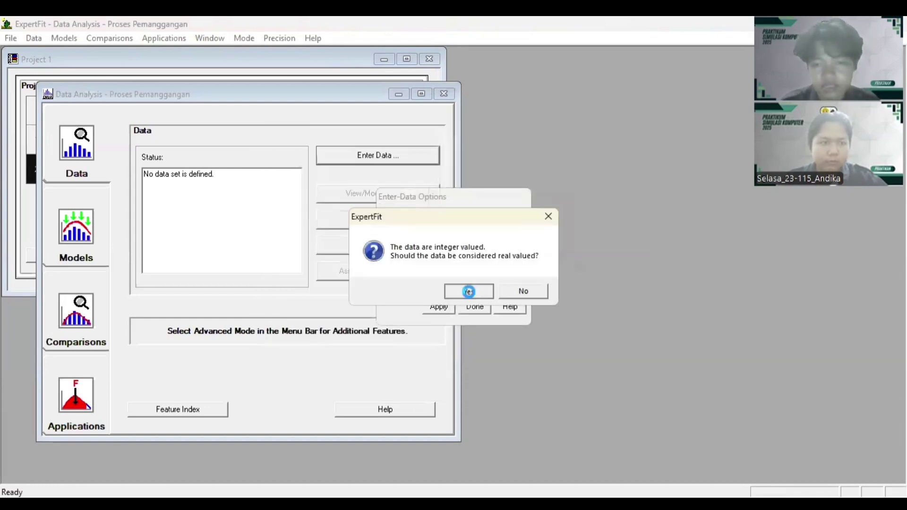
left_click(468, 289)
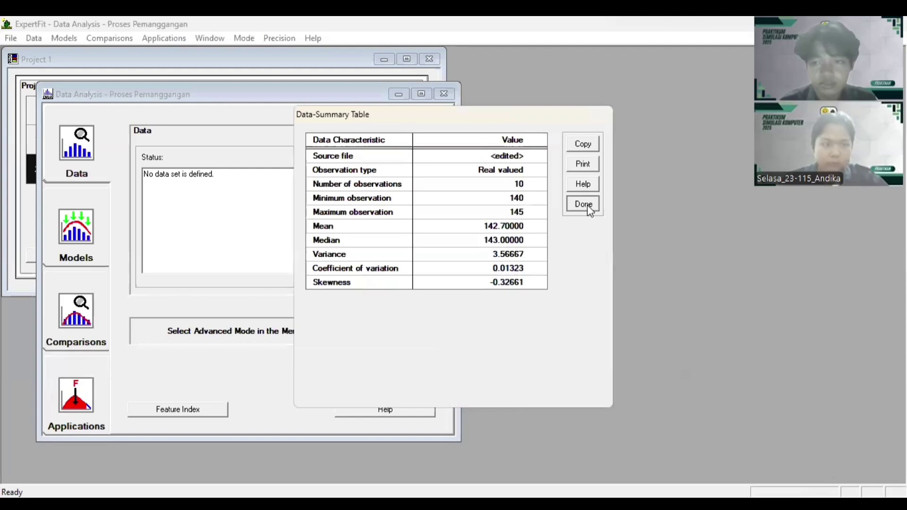
left_click(579, 206)
Run automated fitting of distribution models on the Proses Pemanggangan data.
left_click(66, 238)
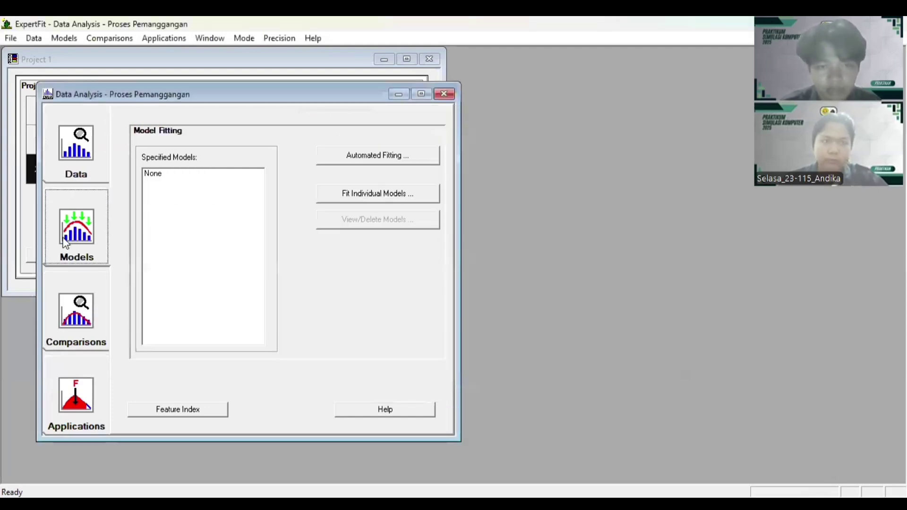
left_click(349, 161)
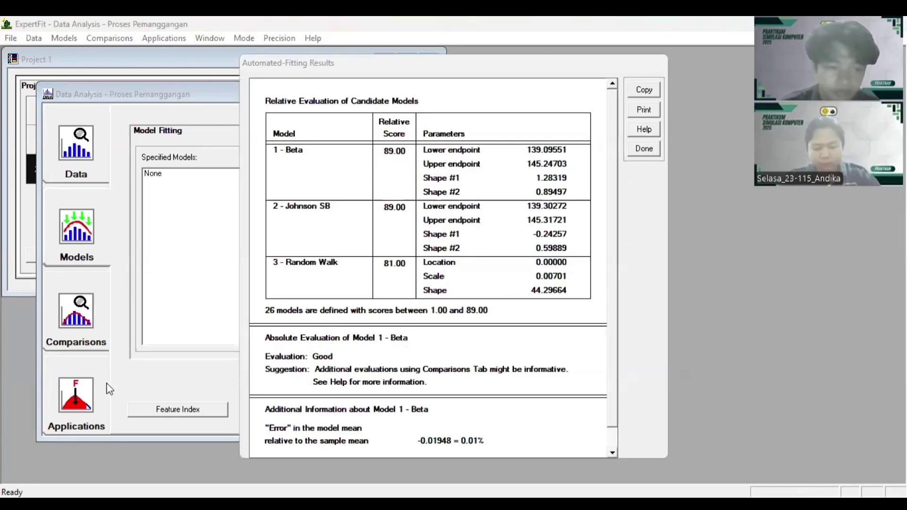
Generate the Flexsim simulation representation of the 1 - Beta model and copy its beta code expression.
left_click(85, 392)
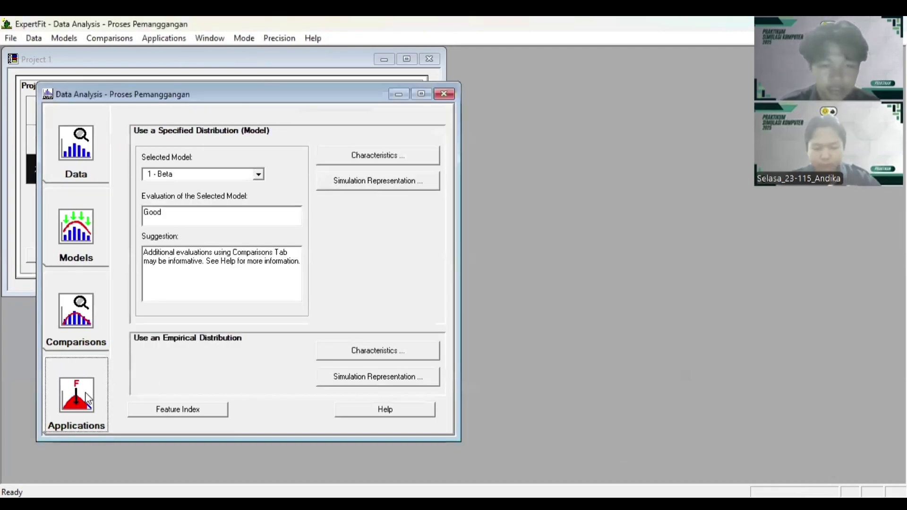
left_click(402, 172)
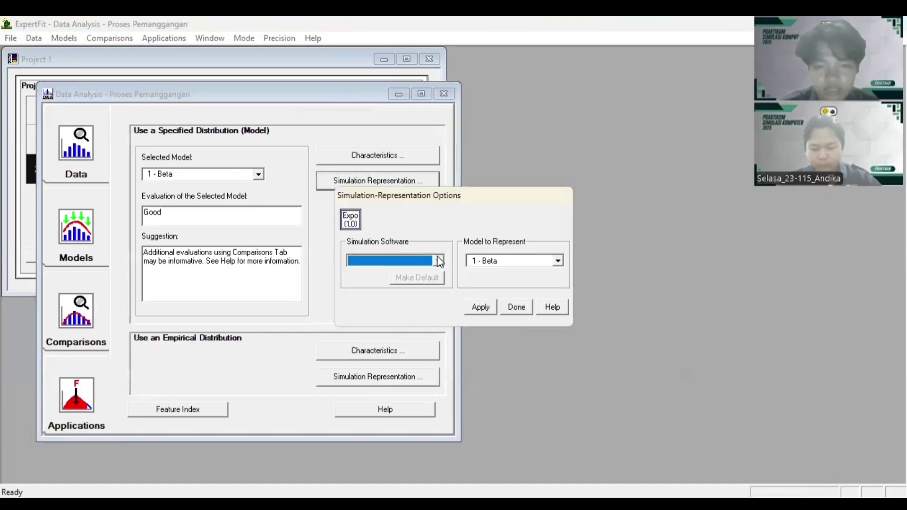
left_click(439, 260)
left_click(427, 274)
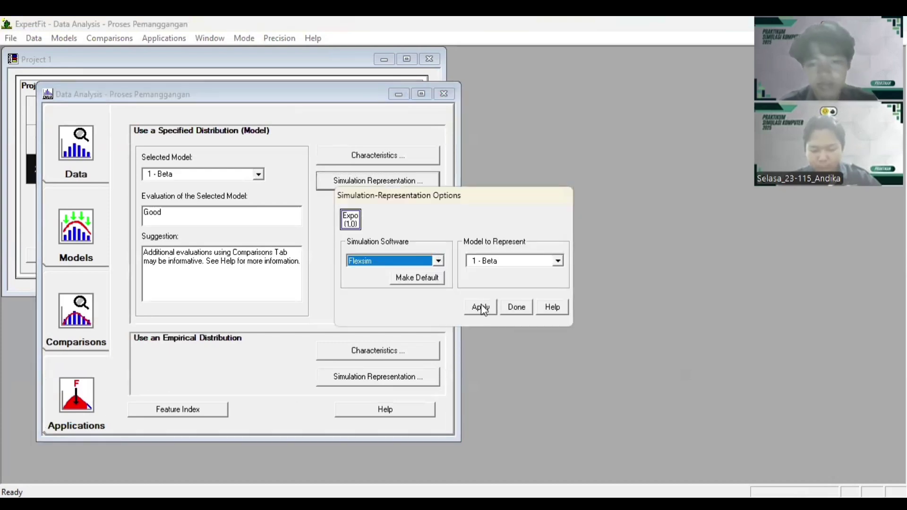
left_click(481, 307)
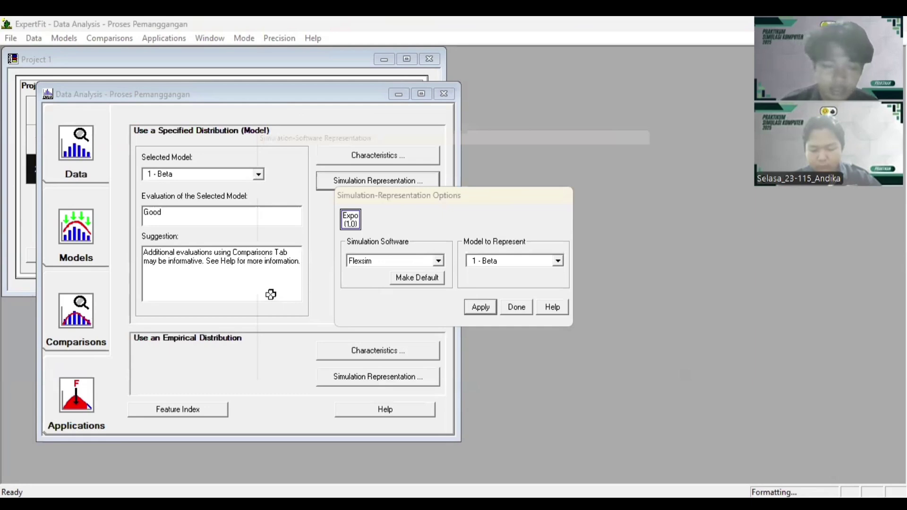
left_click_drag(257, 289, 361, 289)
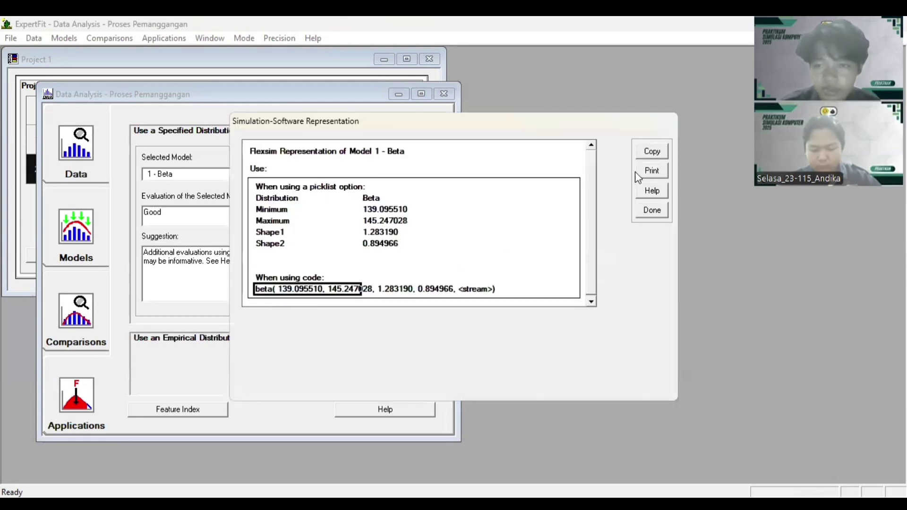
left_click(655, 155)
left_click(506, 279)
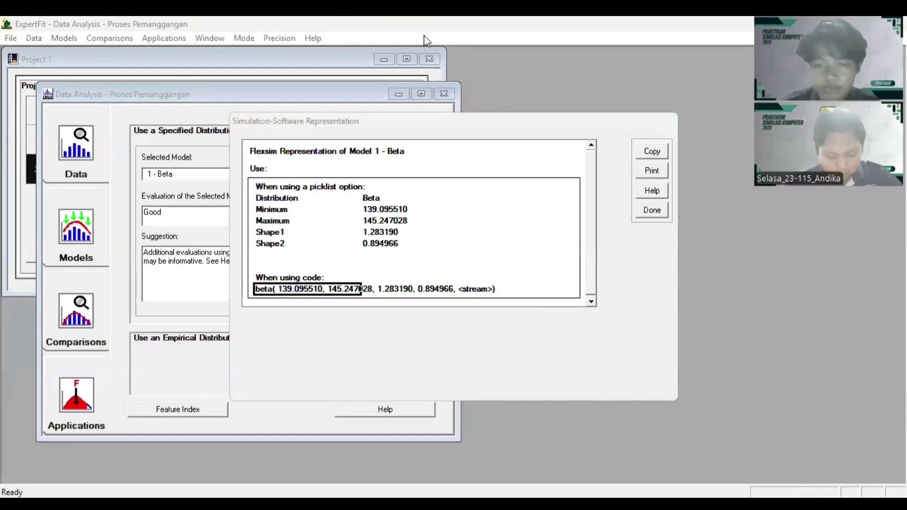
Switch to FlexSim and paste the copied beta expression as the process time of the Pemanggangan processor.
key("alt+Tab")
left_click(350, 268)
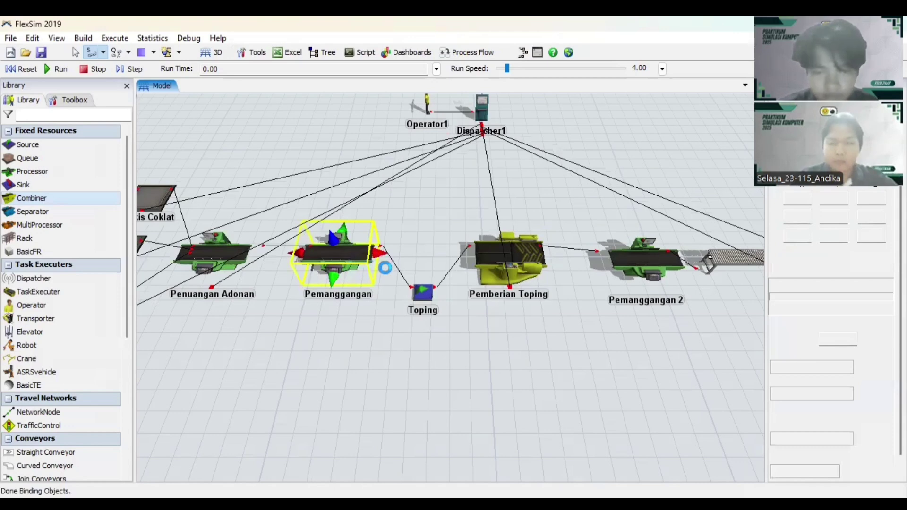
double_click(348, 276)
left_click_drag(299, 267, 262, 269)
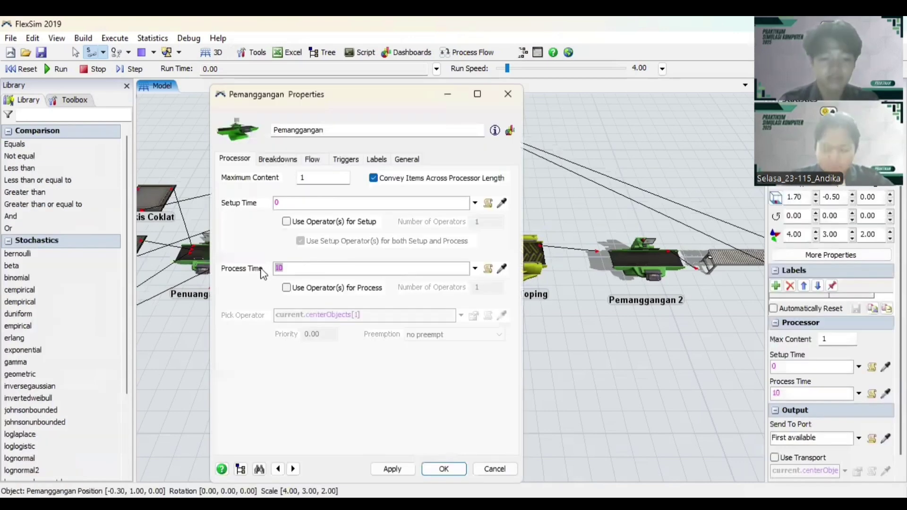
key("ctrl+v")
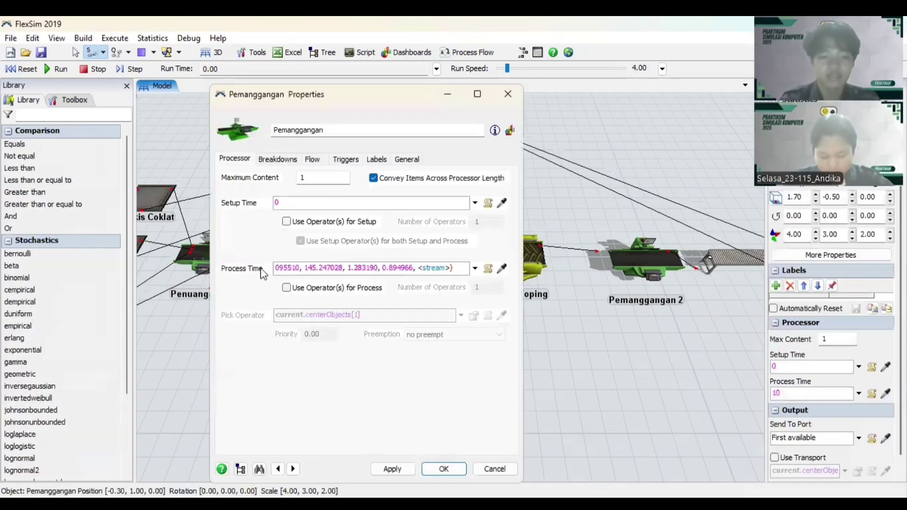
Replace the <stream> placeholder in Pemanggangan's process time expression with getstream(current).
left_click(422, 268)
key("BackSpace")
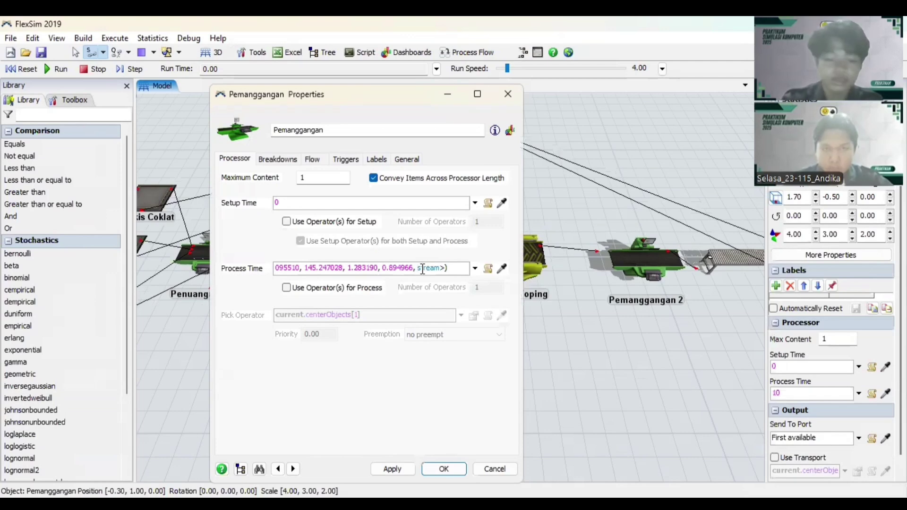
type("get")
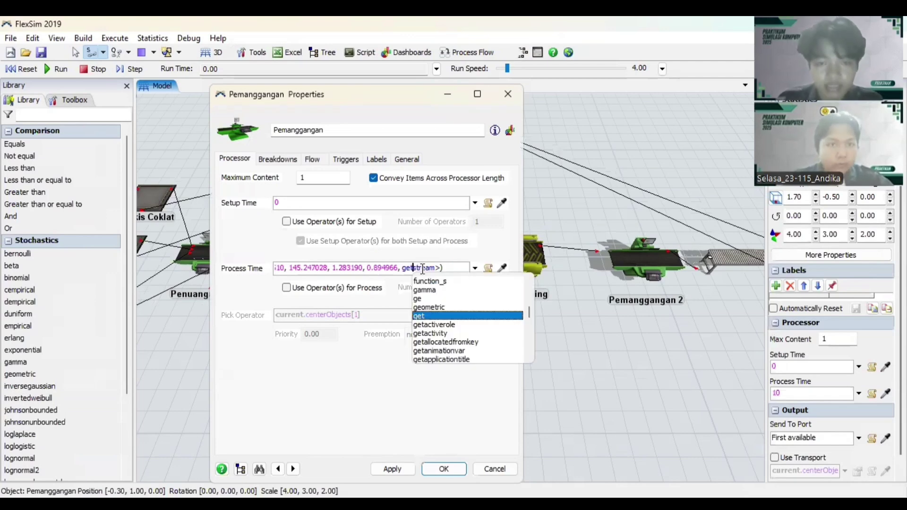
key("Escape")
key("Right")
key("Right")
key("Right")
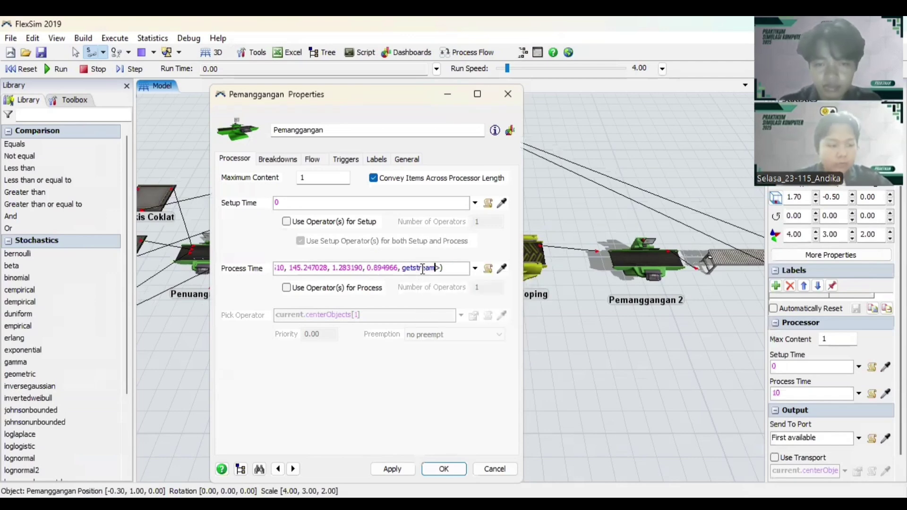
key("BackSpace")
type("(current")
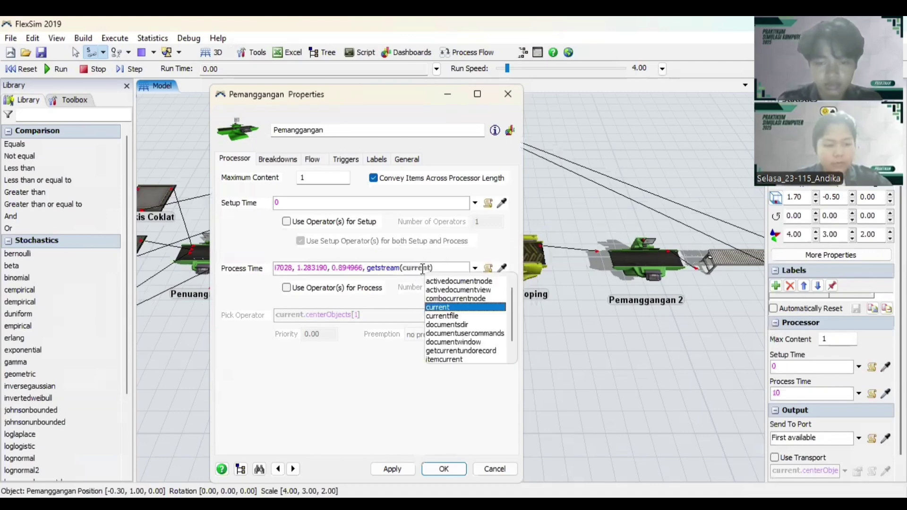
type(")")
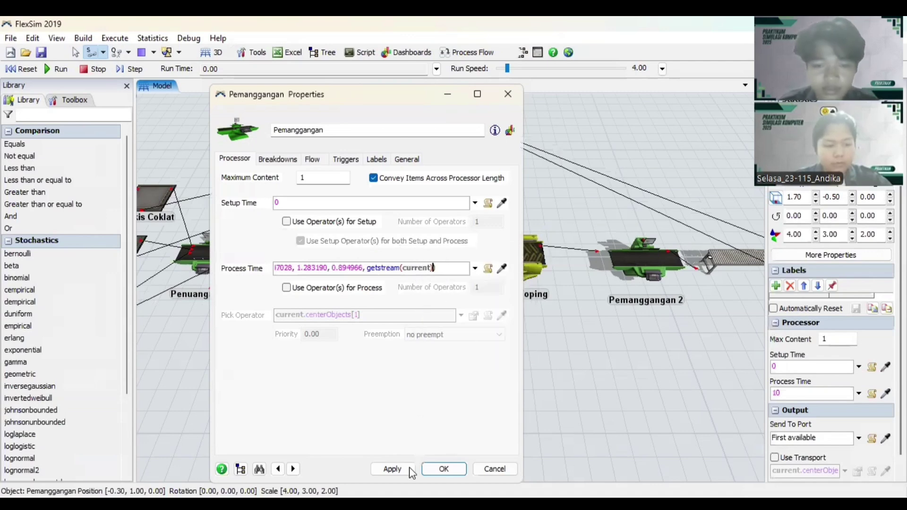
Check Pemanggangan's breakdown, flow and trigger settings, and apply the new process time before closing its properties.
left_click(279, 160)
left_click(312, 161)
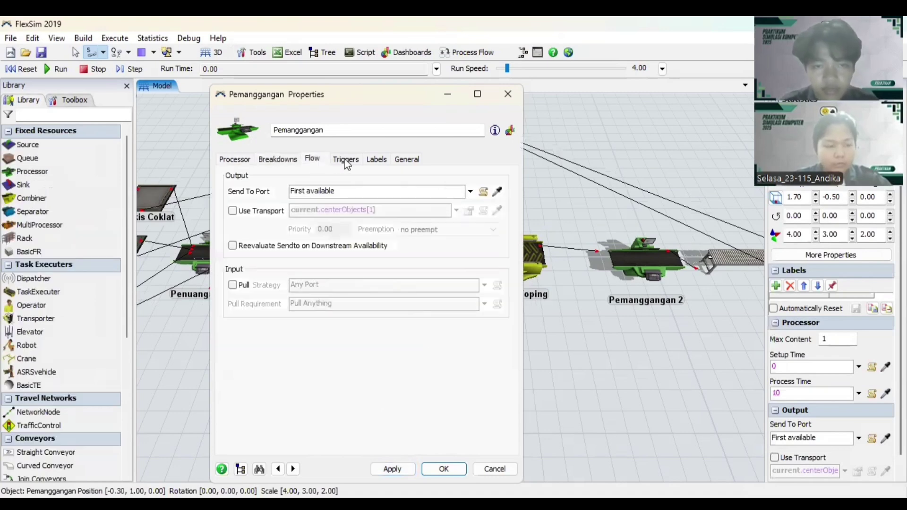
left_click(344, 161)
left_click(245, 163)
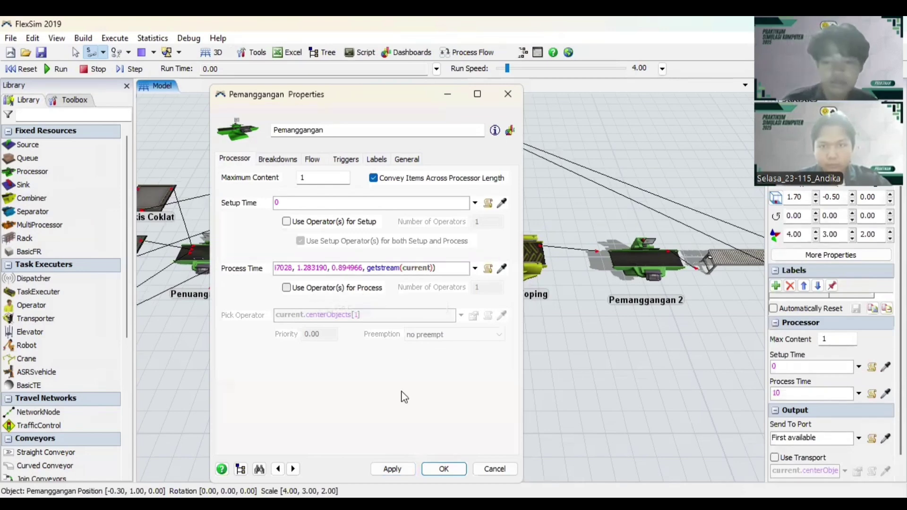
left_click(398, 469)
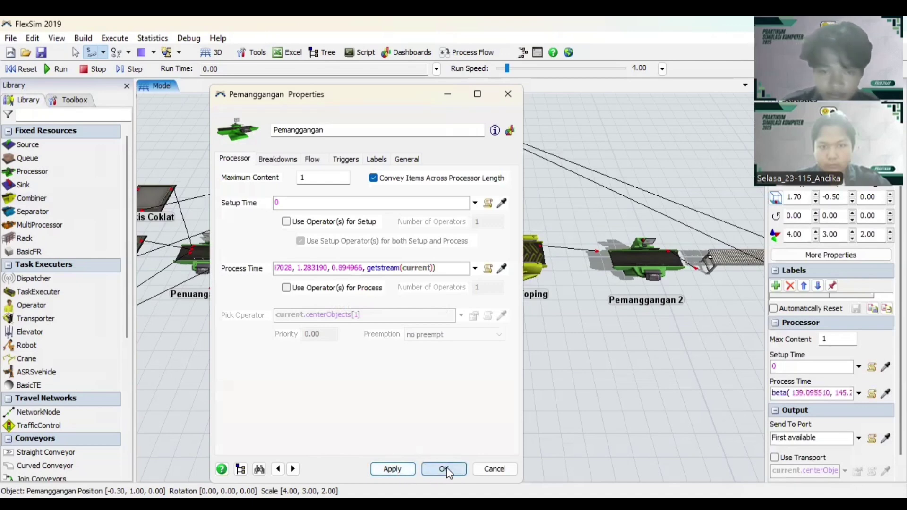
left_click(444, 469)
Open the properties of the Pemberian Toping combiner.
left_click(545, 350)
left_click_drag(545, 350, 438, 363)
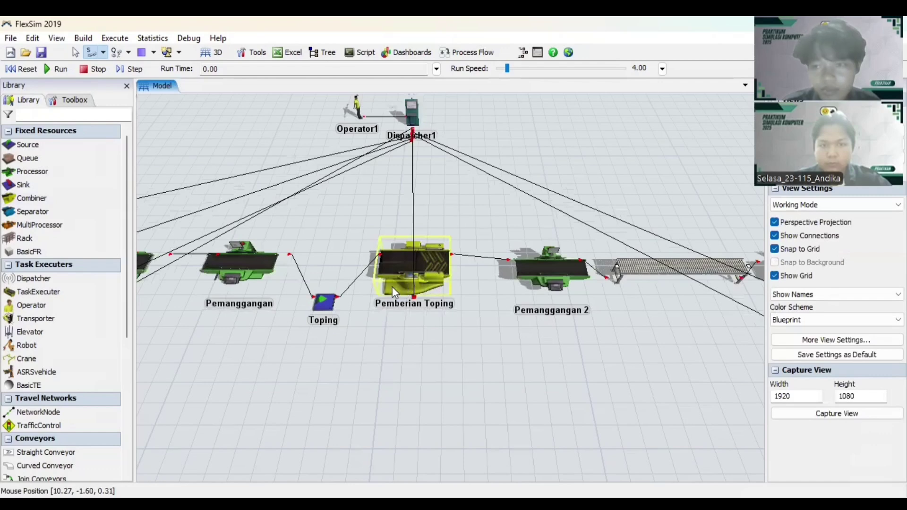
left_click(413, 299)
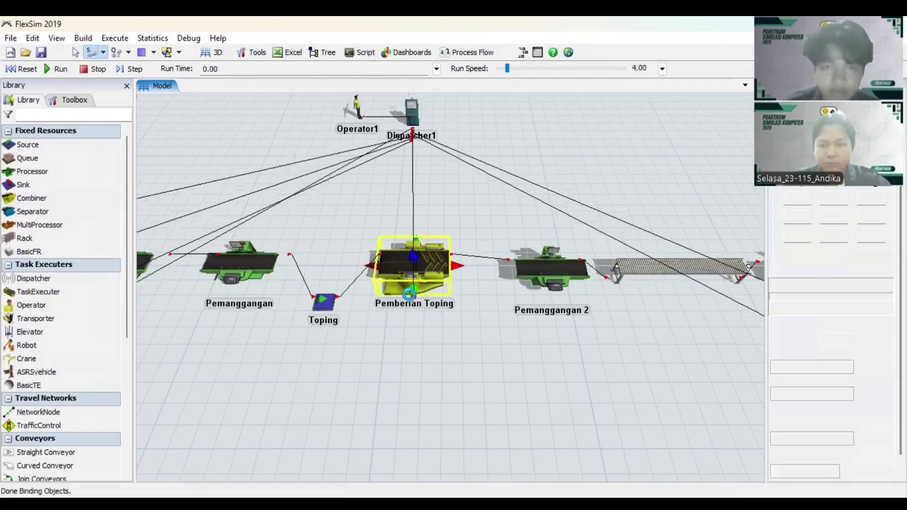
double_click(452, 254)
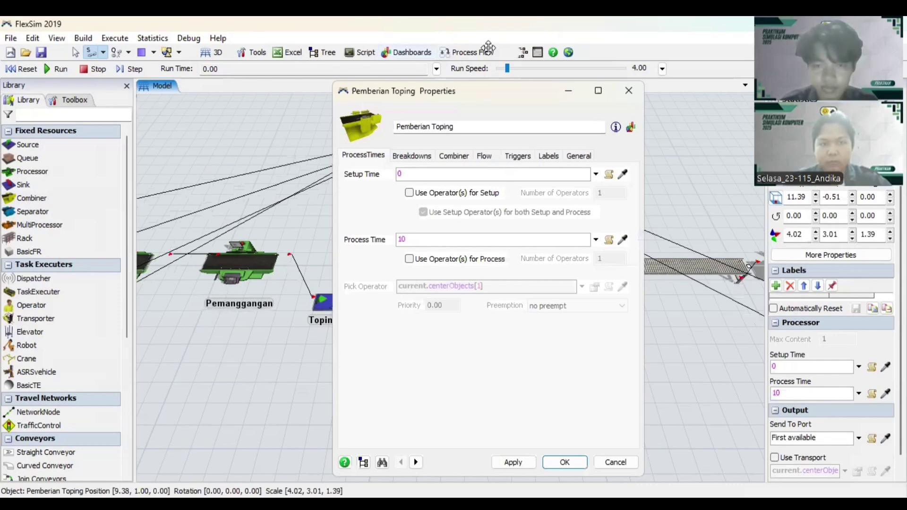
Switch to the Data Diskrit workbook in Excel and copy the ten Penuangan Topping measurements.
key("alt+Tab")
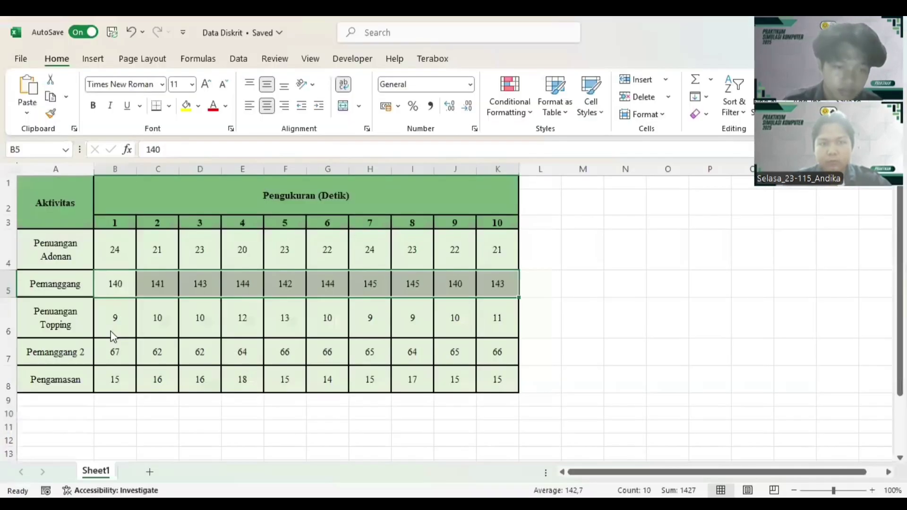
left_click_drag(132, 321, 492, 325)
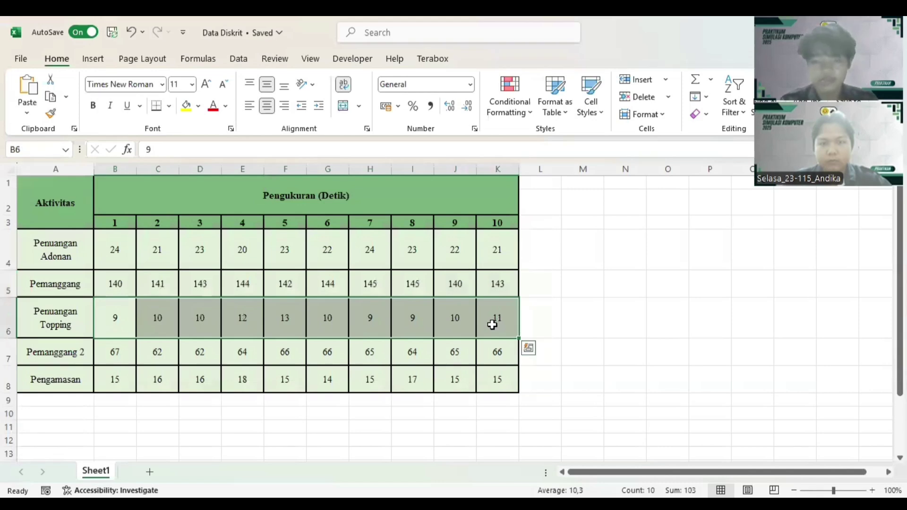
key("ctrl+c")
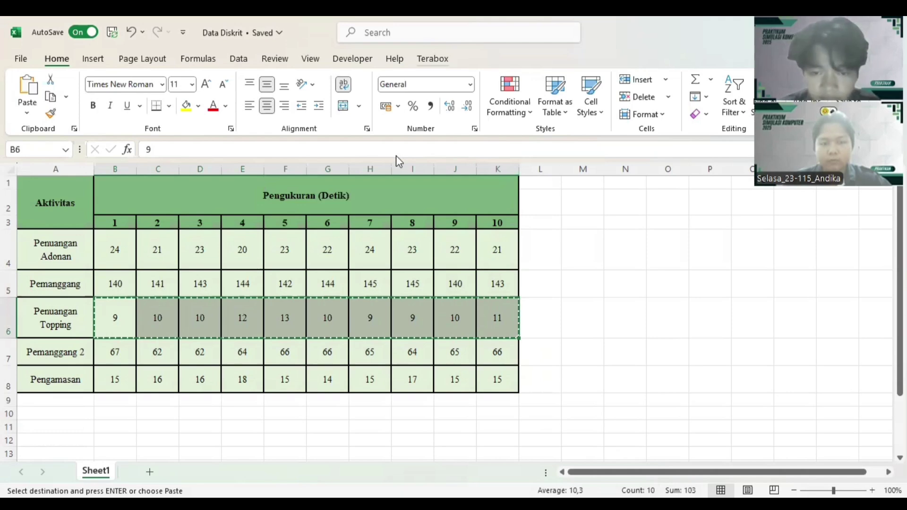
In ExpertFit, close the Proses Pemanggangan analysis and create a project element named Proses Penuangan Toping with the analysis type Fit distributions to data.
key("alt+Tab")
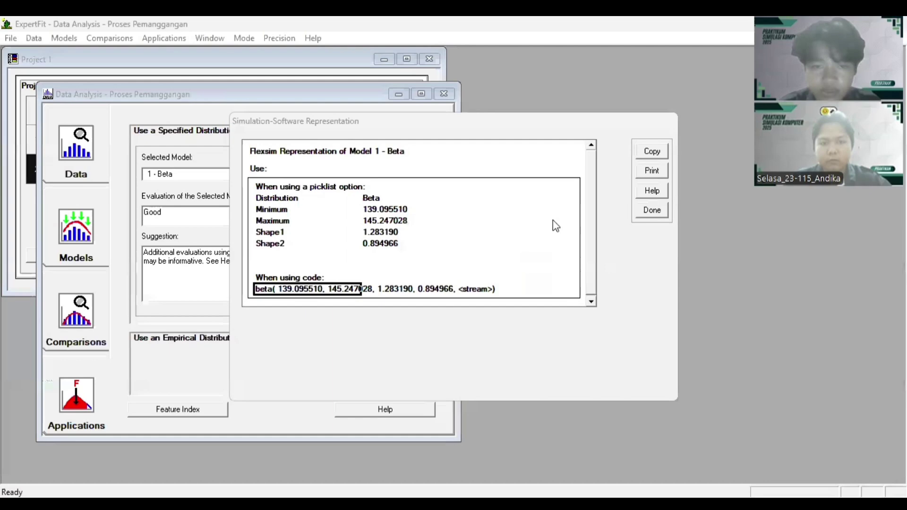
left_click(517, 303)
left_click(449, 98)
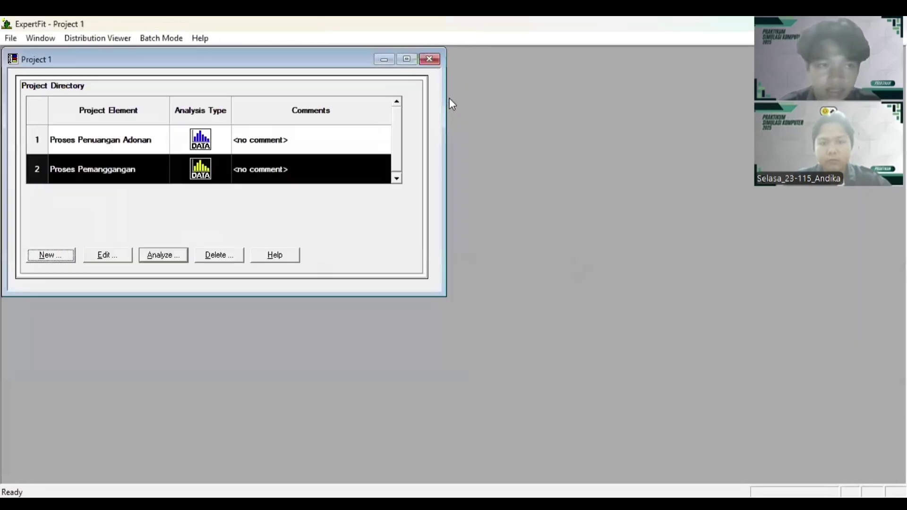
left_click(51, 255)
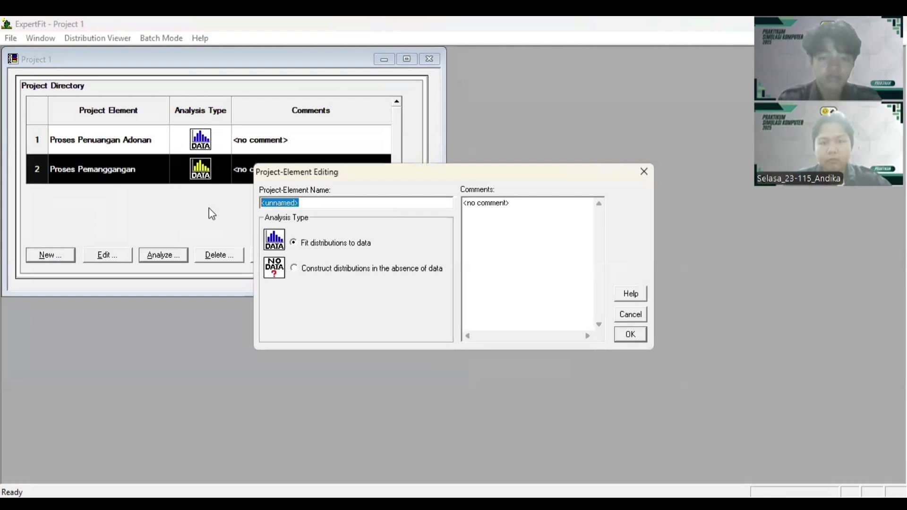
type("Proses")
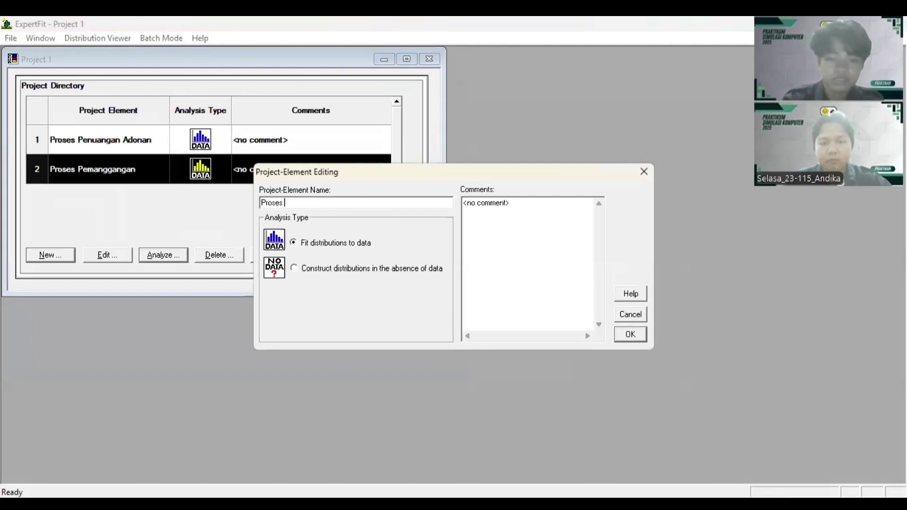
type(" Penuangan Toping")
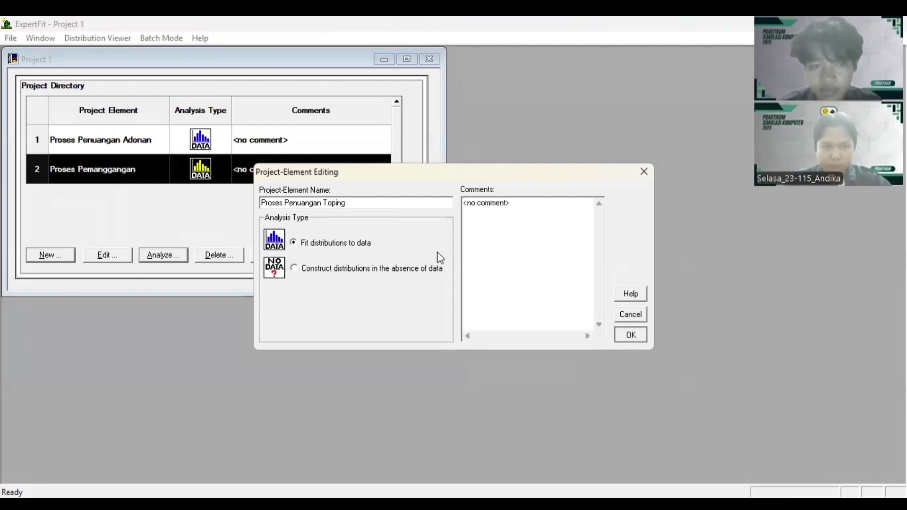
key("Return")
Paste the copied measurements as the data set of the Proses Penuangan Toping analysis and treat them as real valued.
left_click(165, 258)
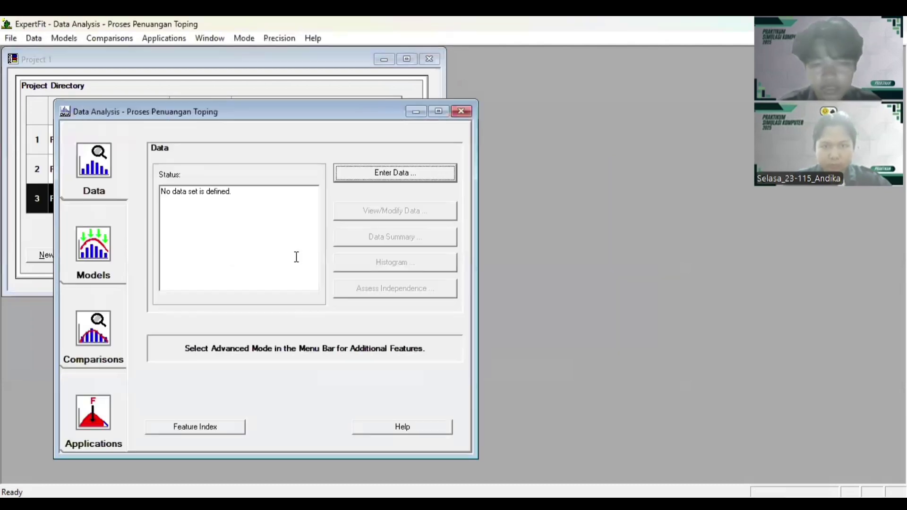
left_click(416, 179)
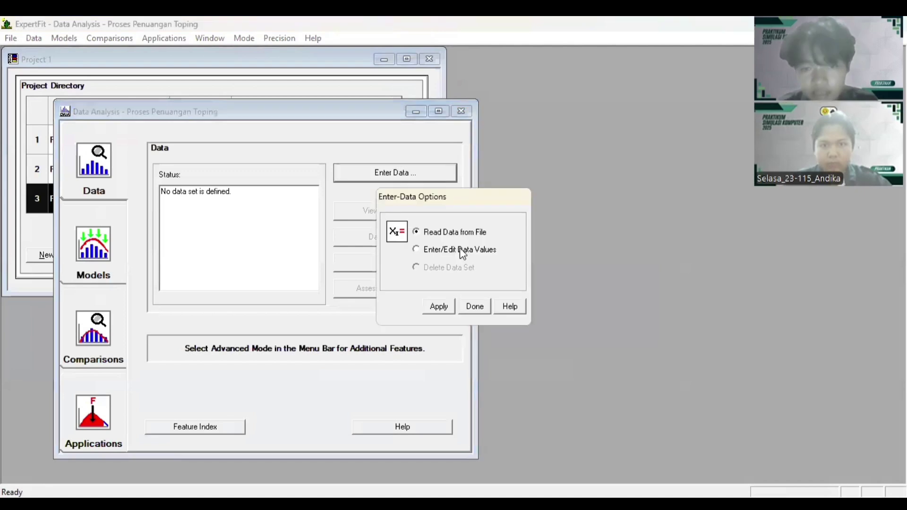
left_click(439, 307)
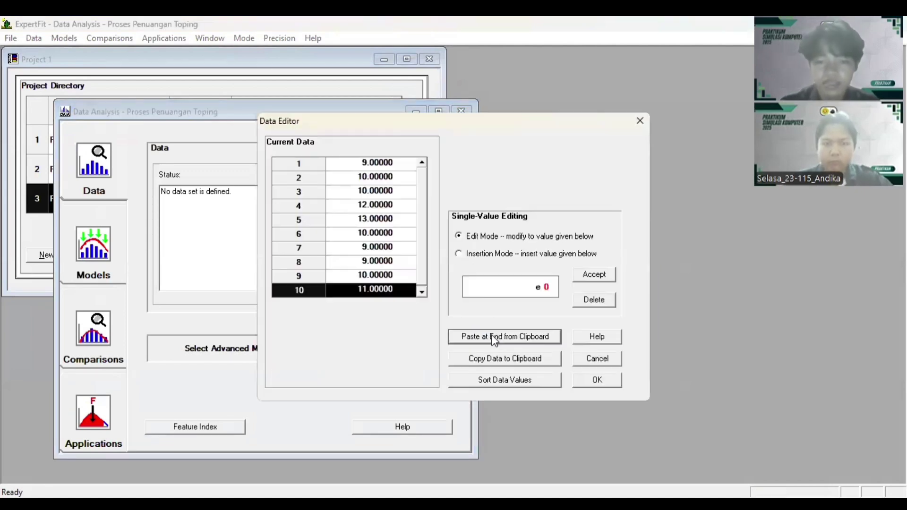
left_click(598, 379)
left_click(470, 291)
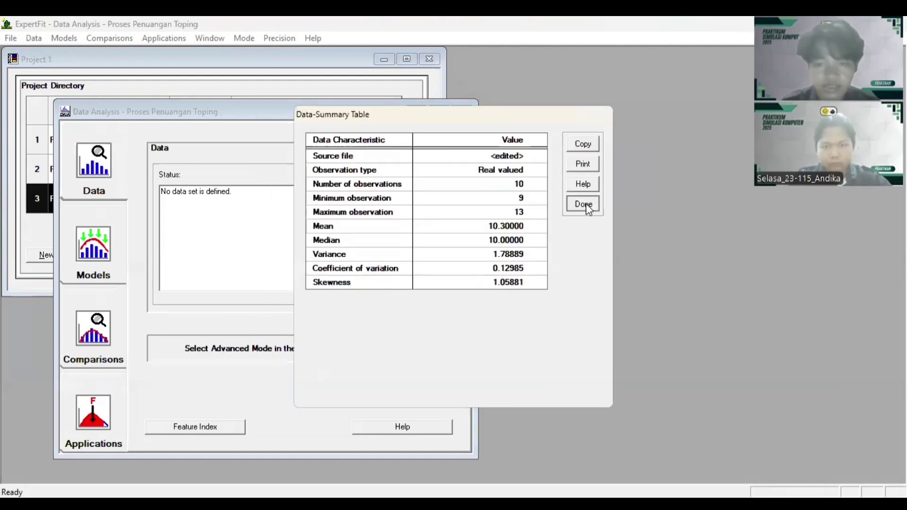
left_click(587, 209)
Run automated fitting of distribution models on the Proses Penuangan Toping data.
left_click(111, 248)
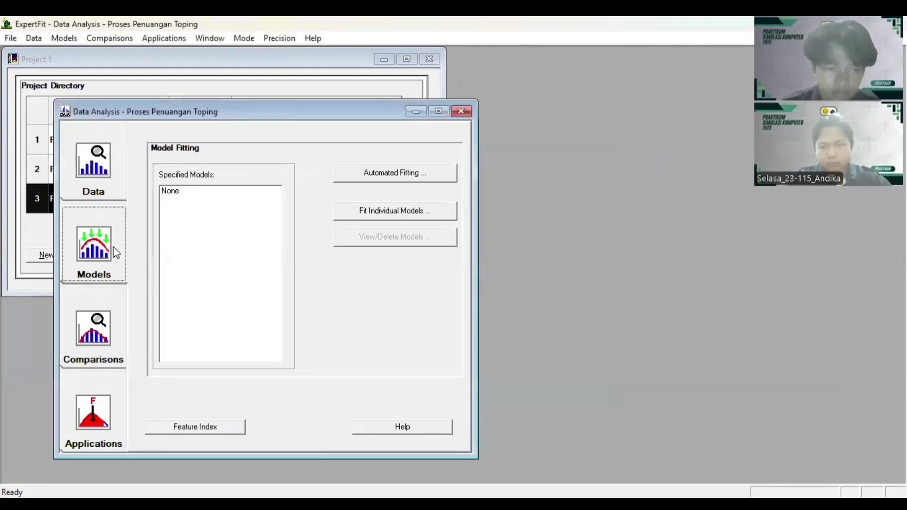
left_click(408, 179)
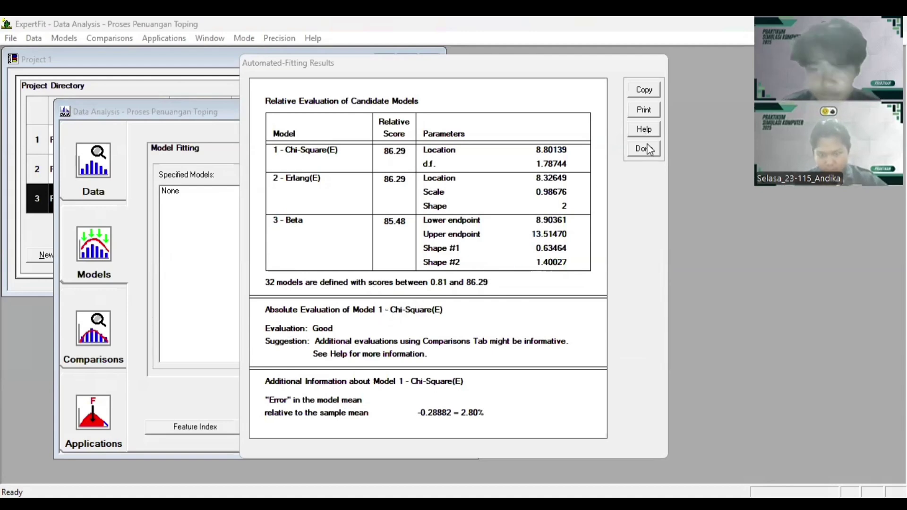
left_click(644, 149)
Generate the Flexsim simulation representation of the 1 - Chi-Square(E) model and copy its gamma code expression.
left_click(88, 404)
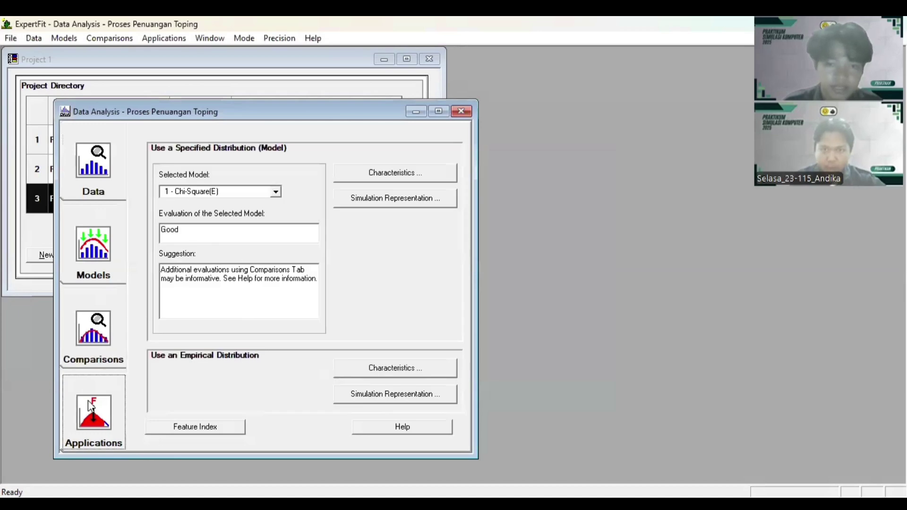
left_click(410, 199)
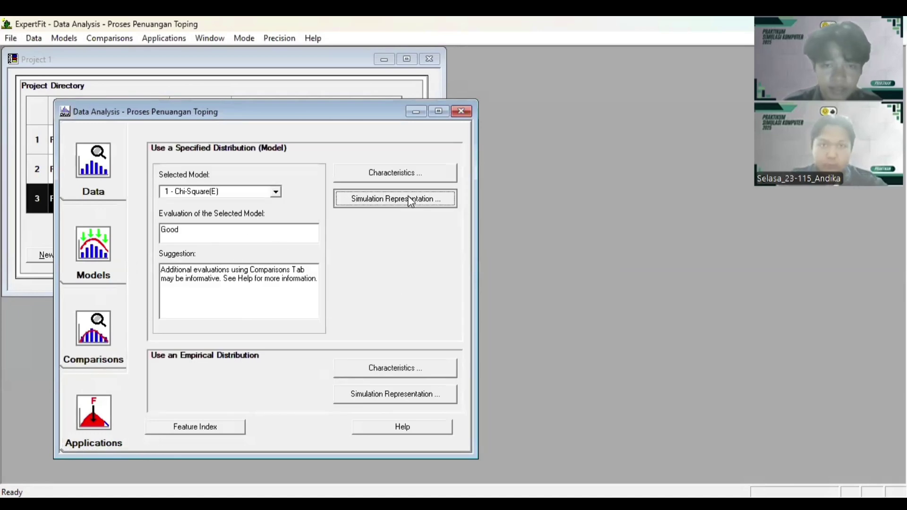
left_click(439, 261)
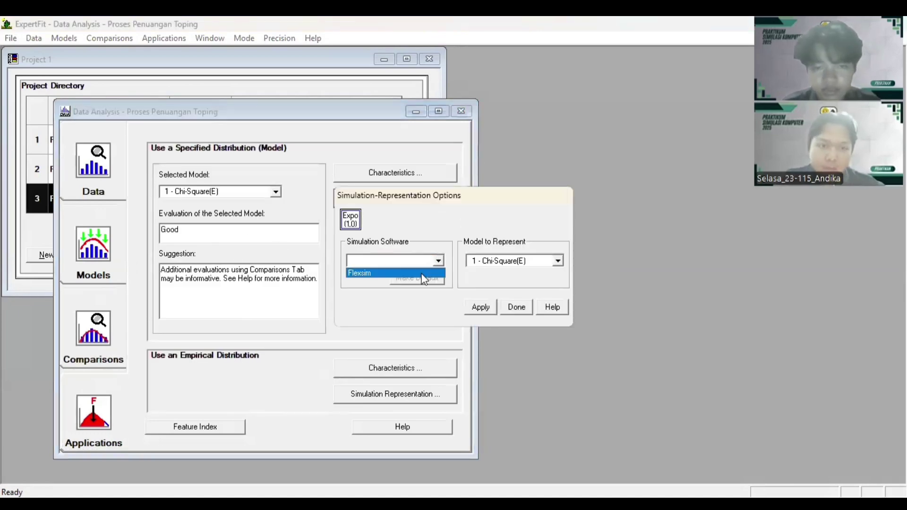
left_click(422, 275)
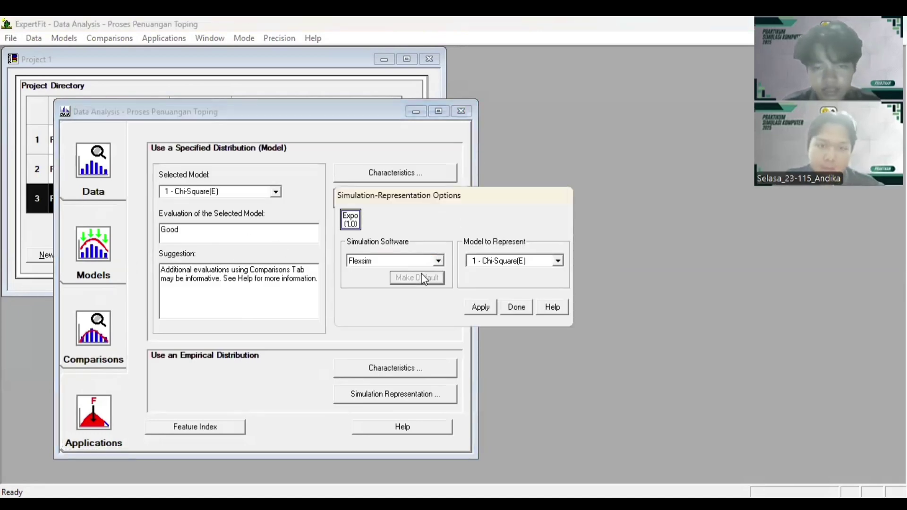
left_click(479, 307)
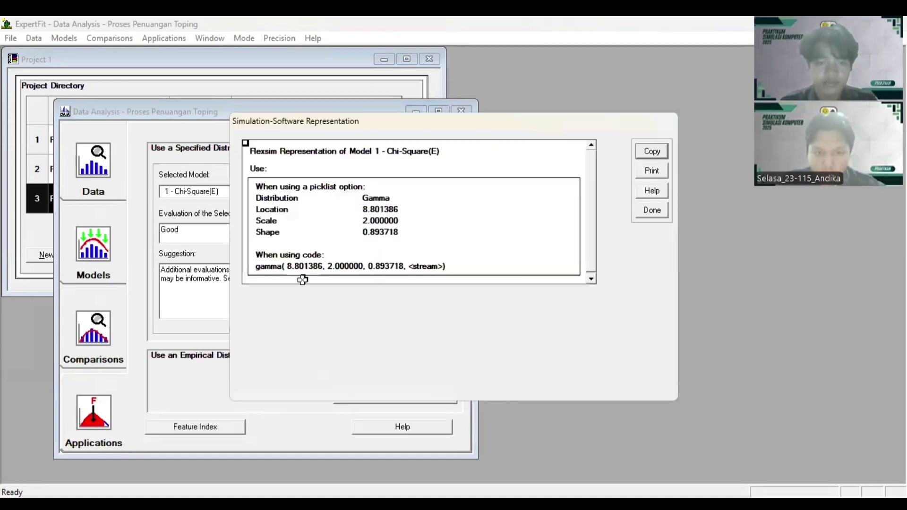
left_click(273, 268)
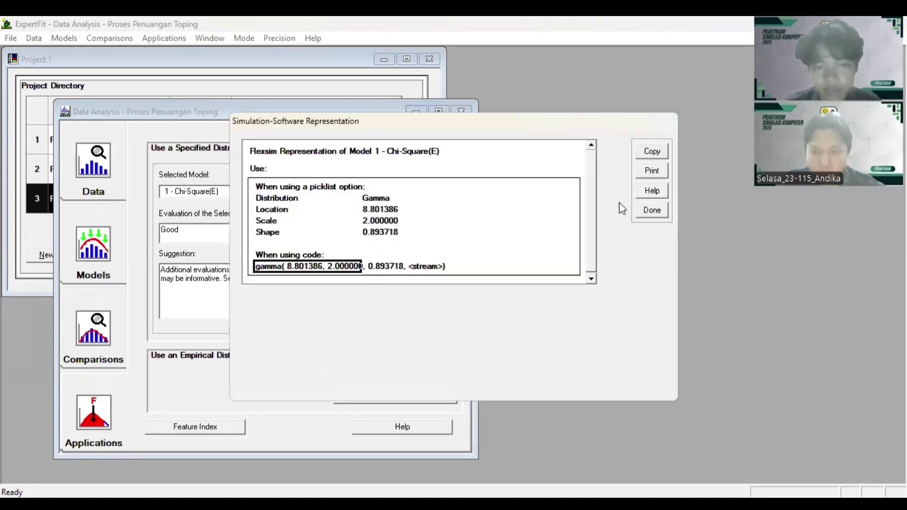
left_click(660, 151)
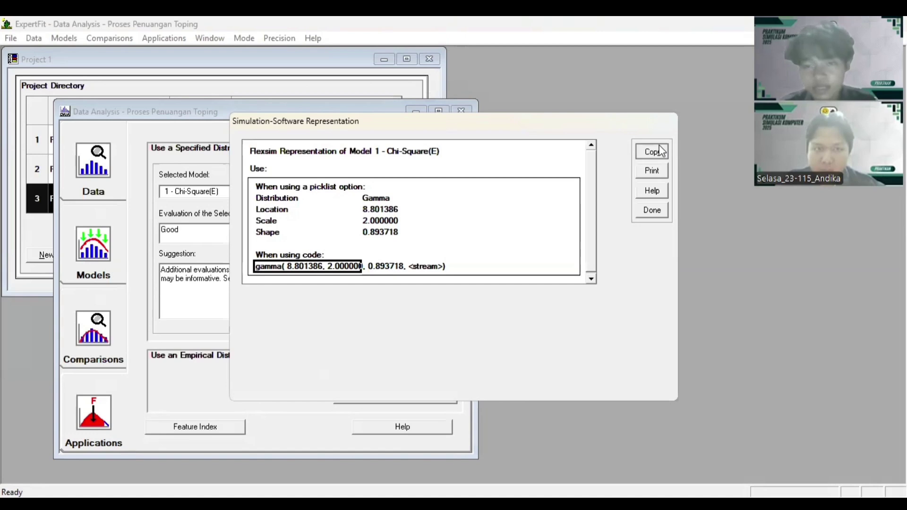
Switch to FlexSim and set the Process Time of Pemberian Toping to gamma( 8.801386, 2.000000, 0.893718, getstream(current)).
left_click(517, 282)
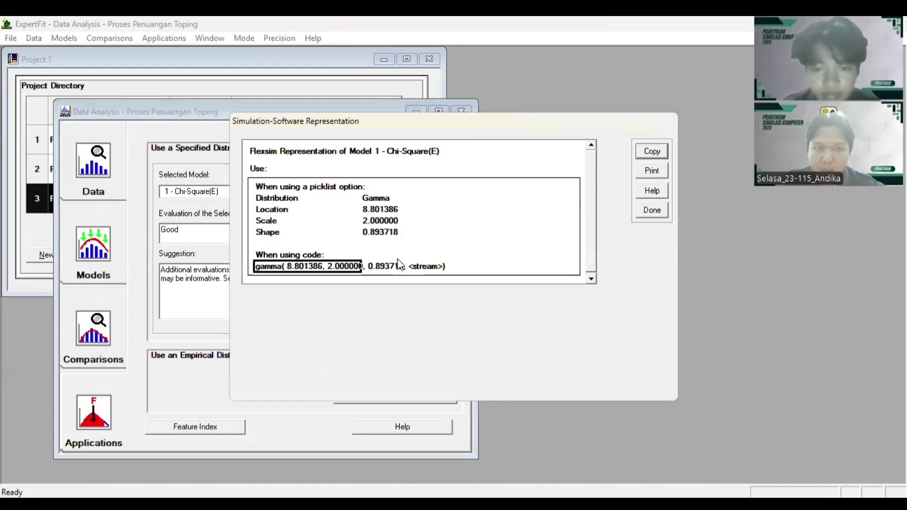
key("alt+Tab")
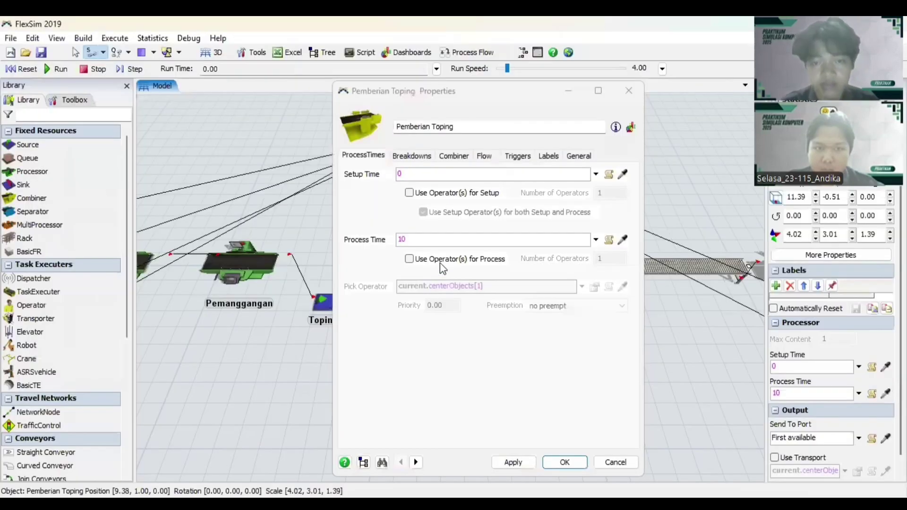
left_click(383, 243)
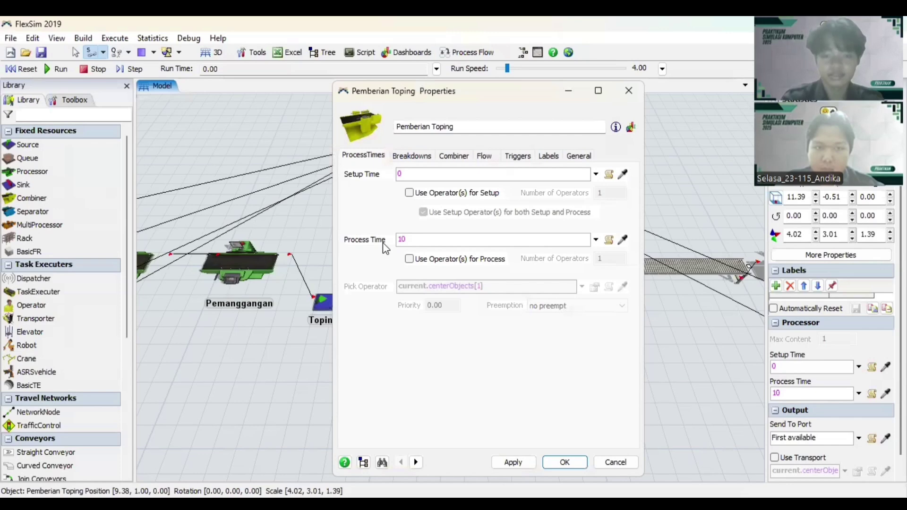
left_click(406, 242)
key("BackSpace")
key("BackSpace")
key("ctrl+v")
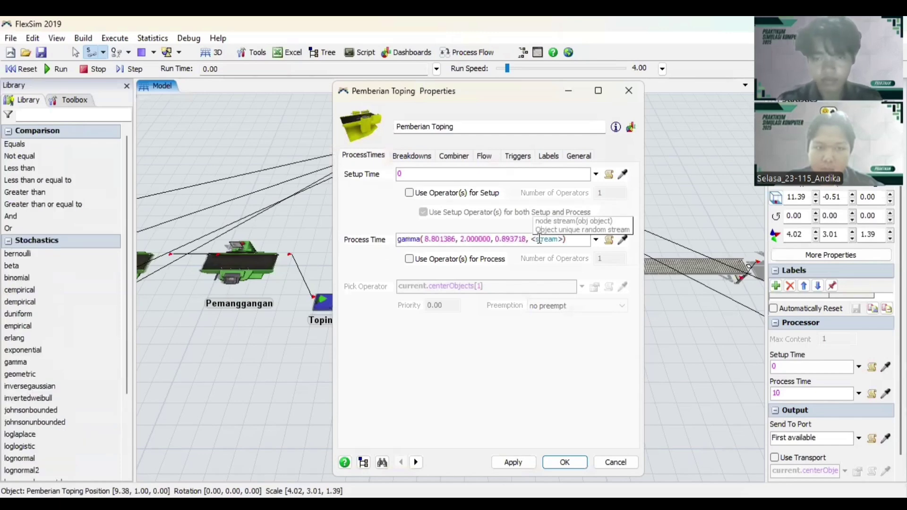
type("get")
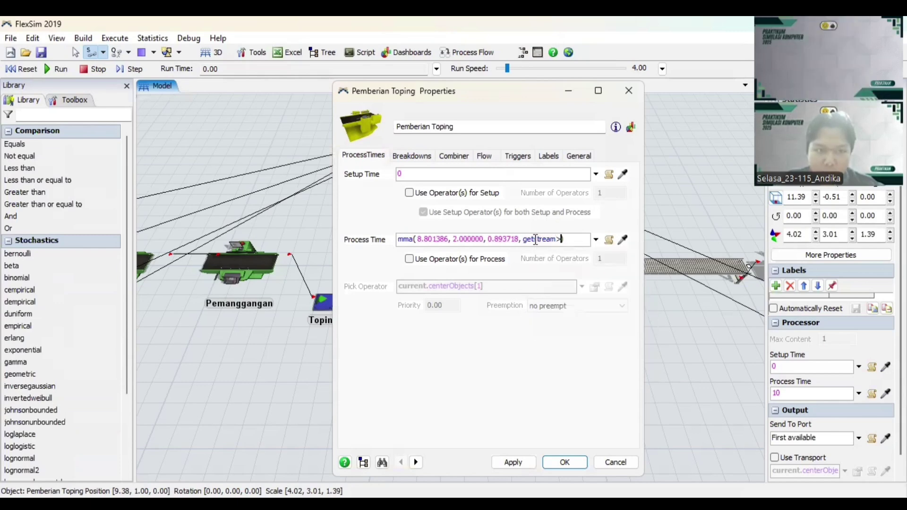
key("BackSpace")
key("BackSpace")
type("(current")
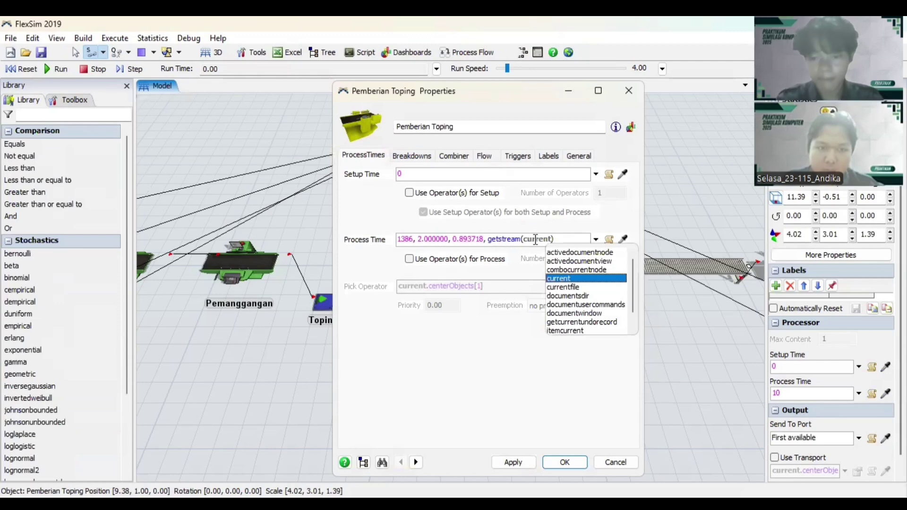
type(")")
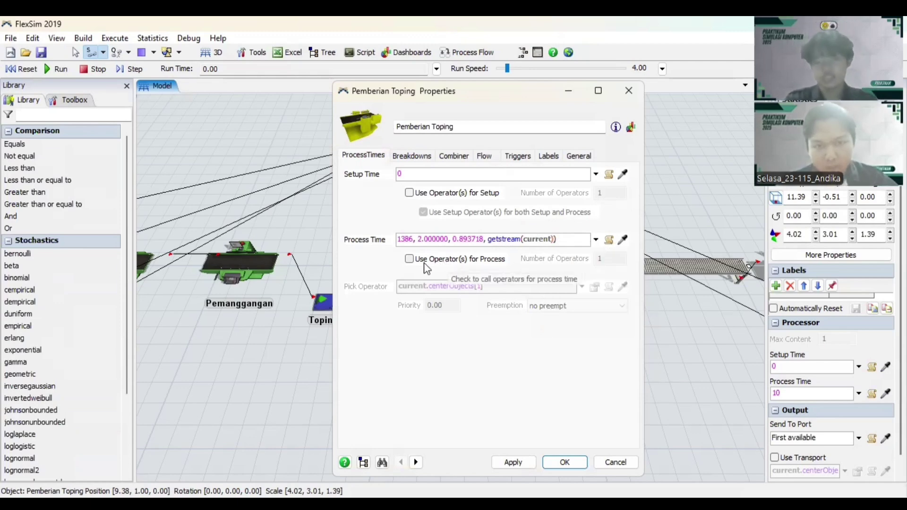
Make Pemberian Toping use an operator for its process and apply the property changes.
left_click(424, 266)
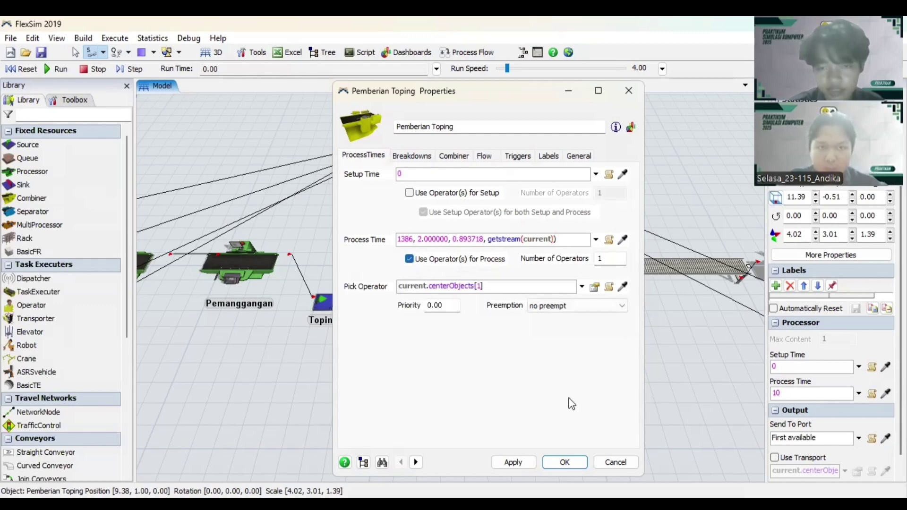
left_click(411, 156)
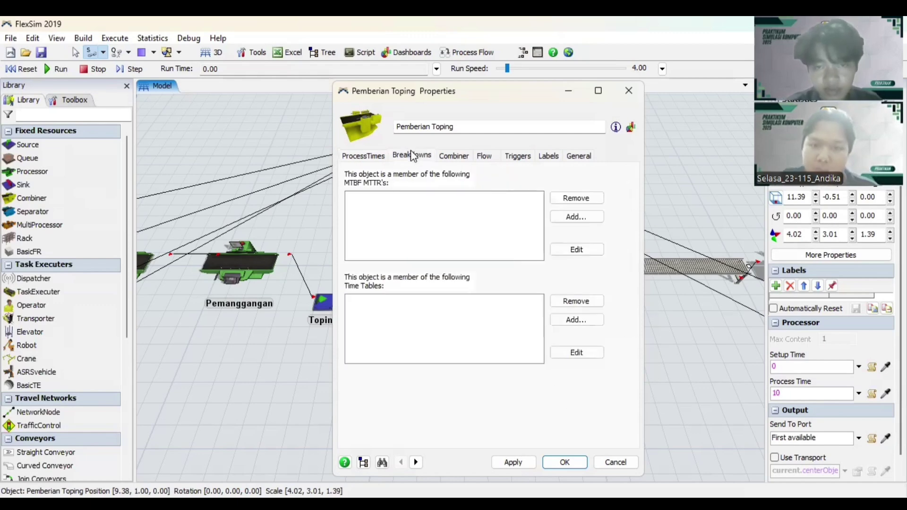
left_click(452, 159)
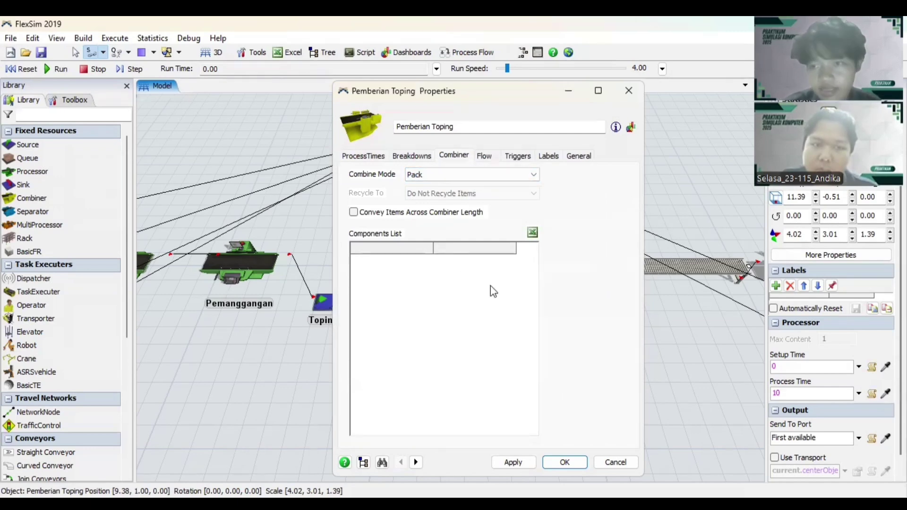
left_click(515, 463)
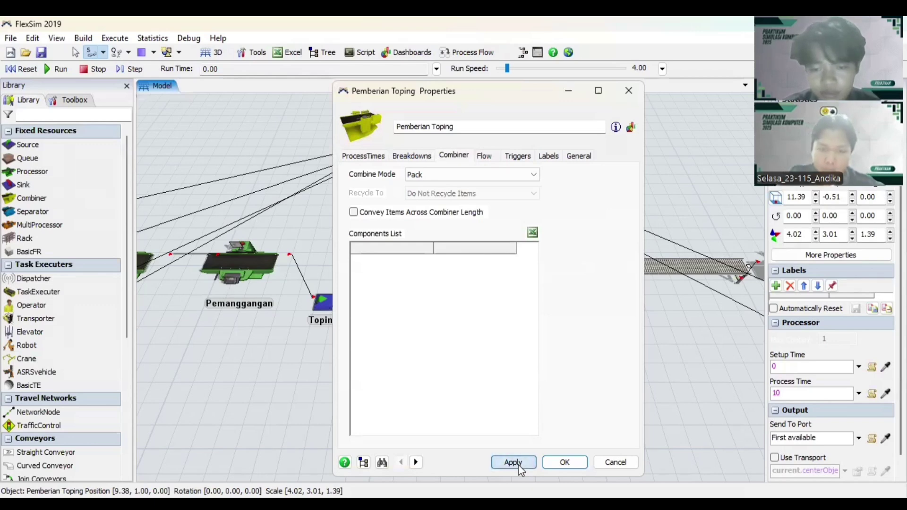
left_click(565, 462)
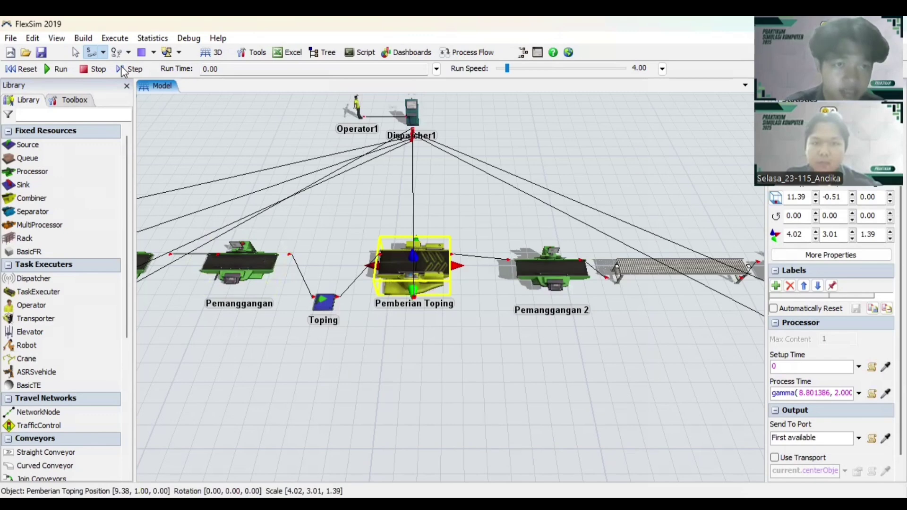
Connect the Pemanggangan processor to the Pemberian Toping combiner with an object connection.
left_click(103, 52)
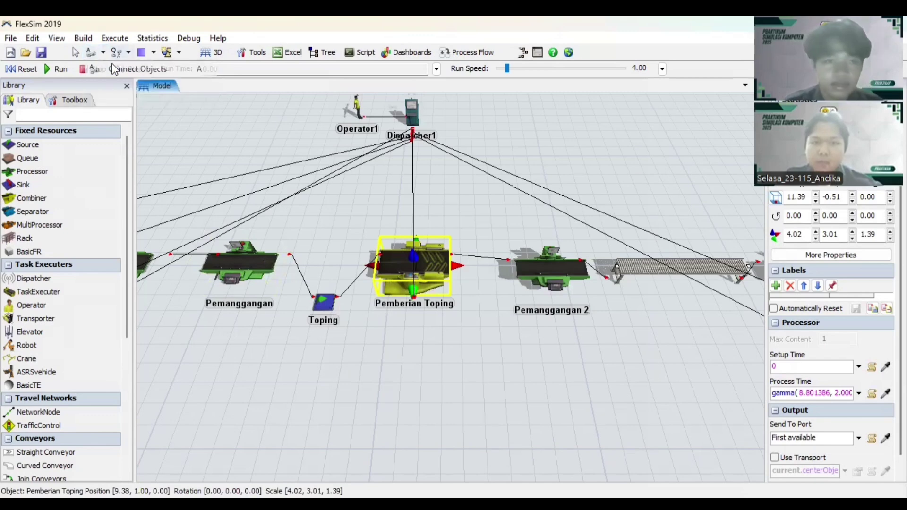
left_click(116, 69)
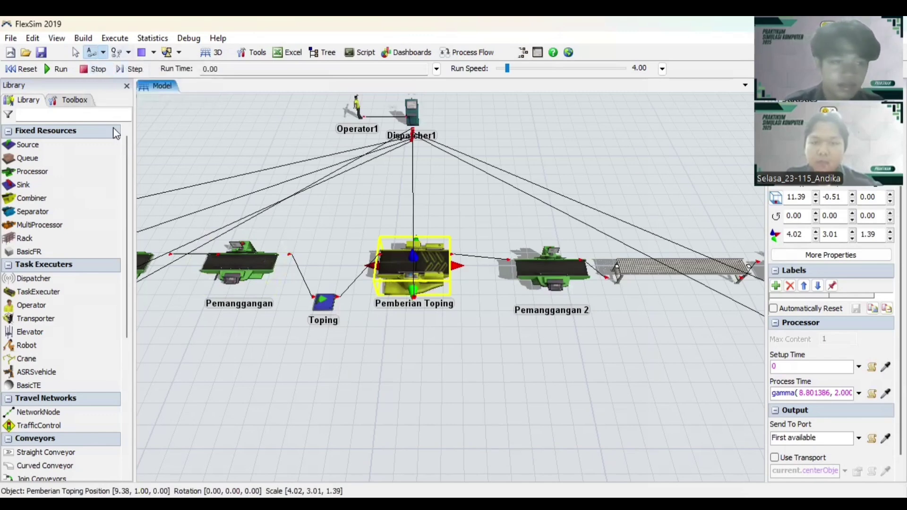
left_click(212, 251)
left_click(241, 256)
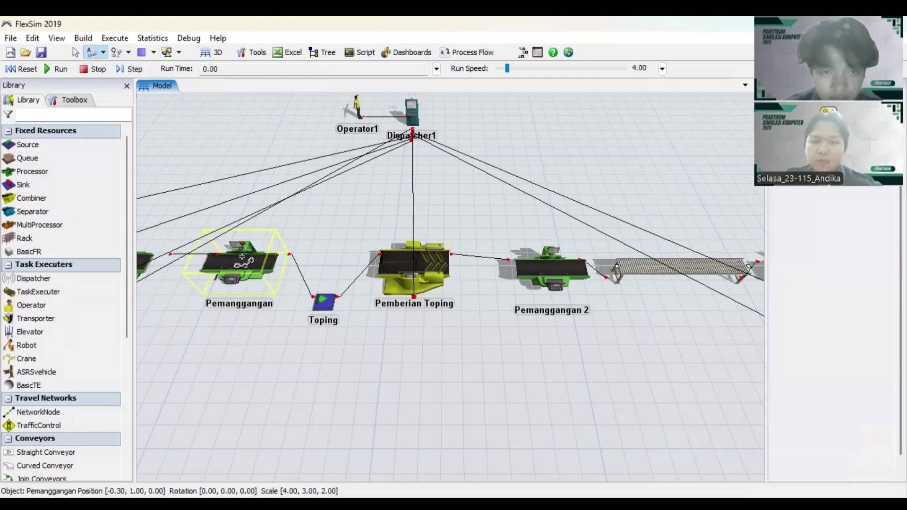
left_click(392, 268)
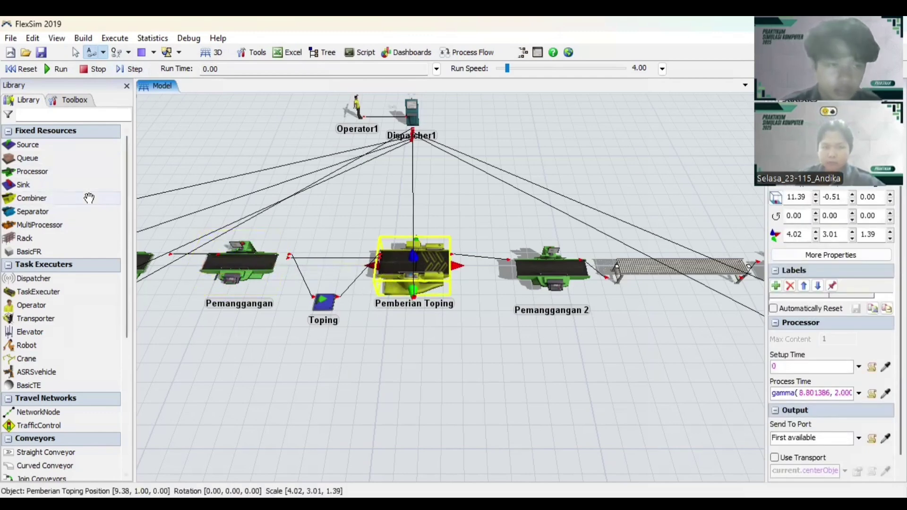
left_click_drag(89, 198, 231, 169)
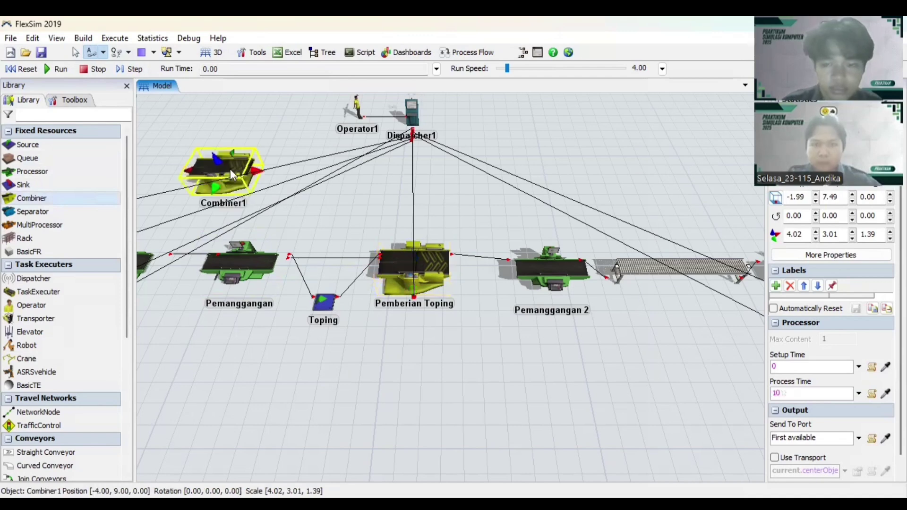
key("Delete")
left_click(404, 266)
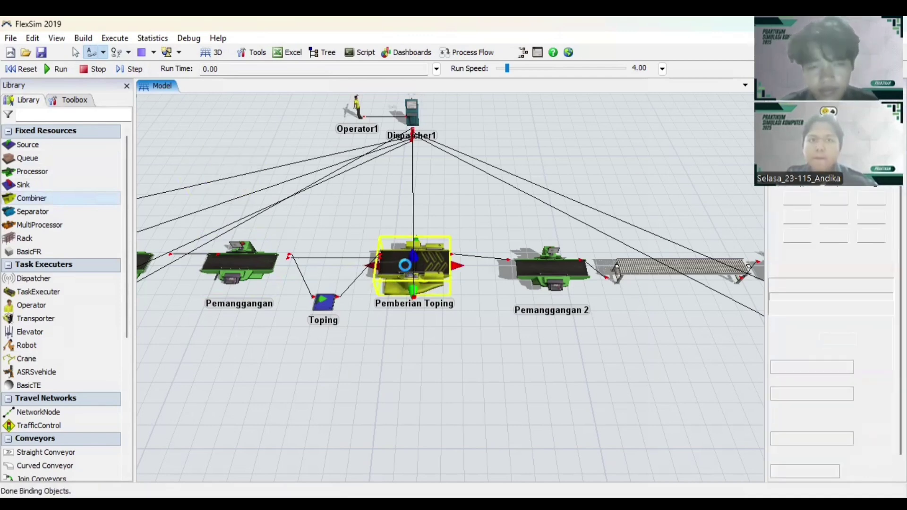
In the components list of Pemberian Toping, set the target quantity from input port 2 to 10 and apply it.
double_click(405, 265)
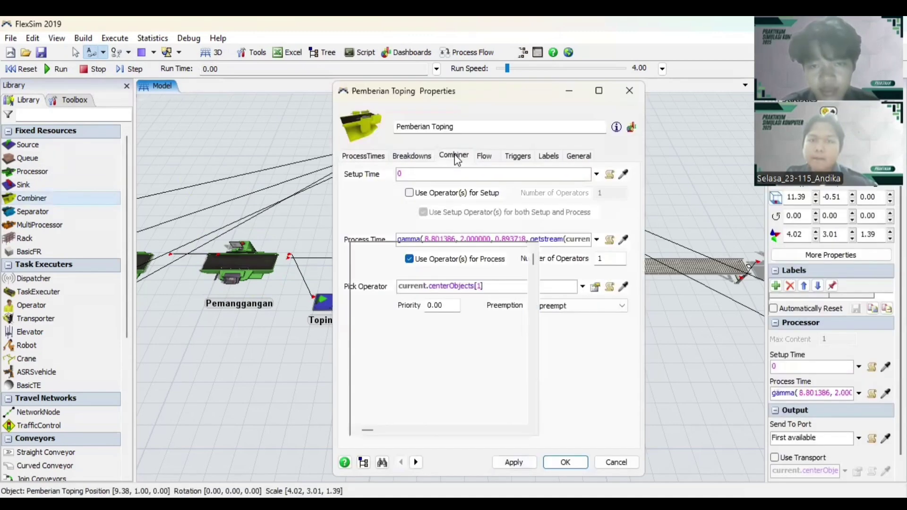
left_click(454, 156)
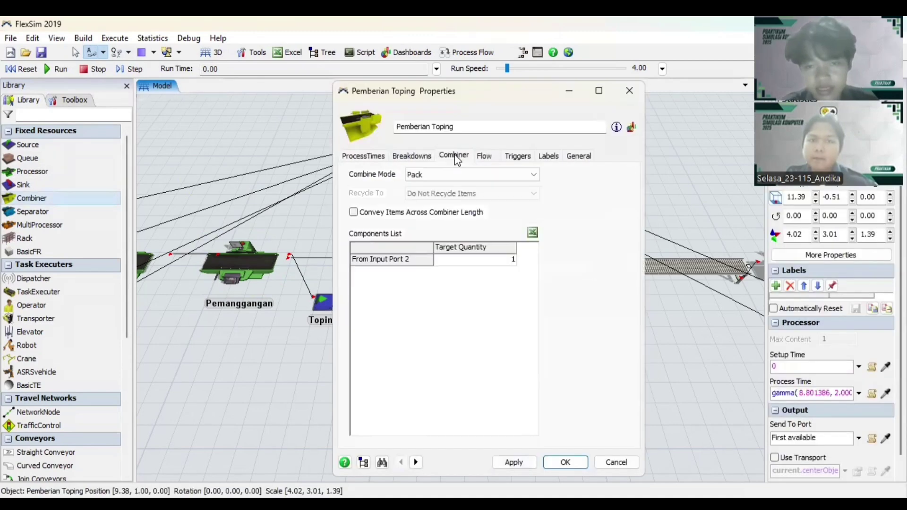
left_click(509, 263)
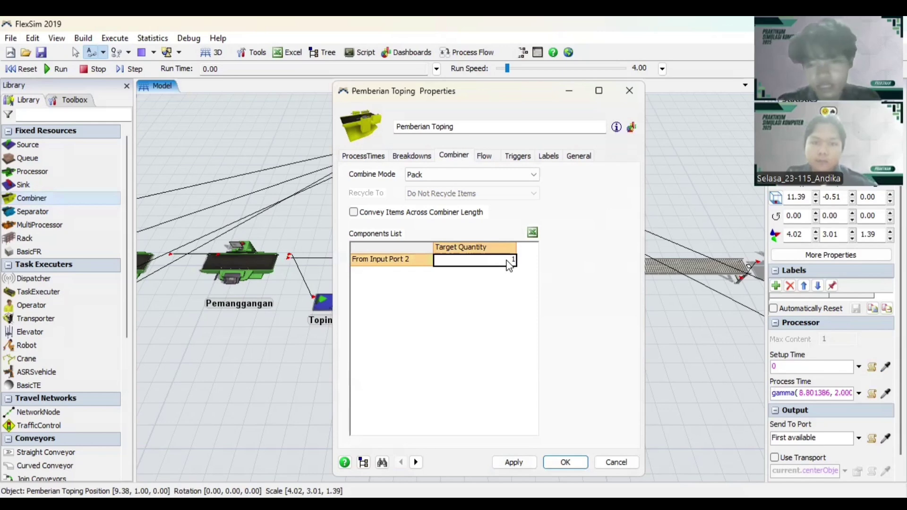
type("10")
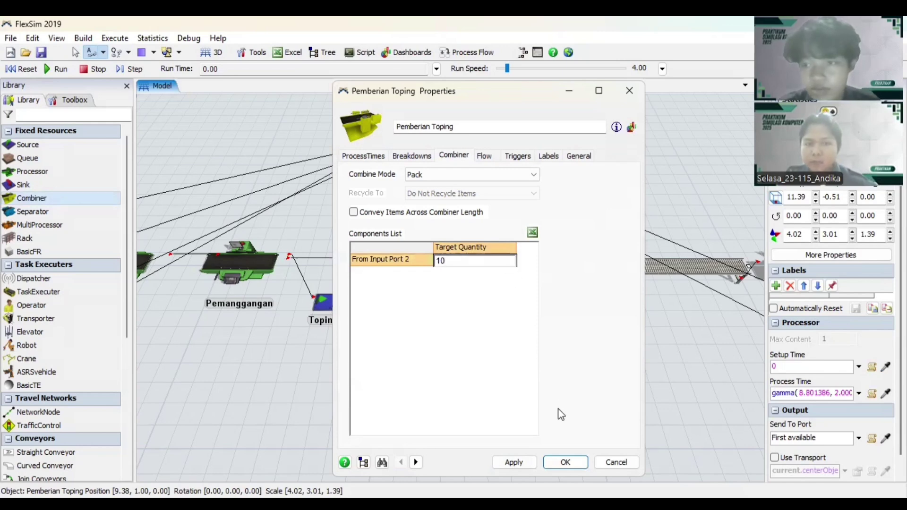
left_click(517, 463)
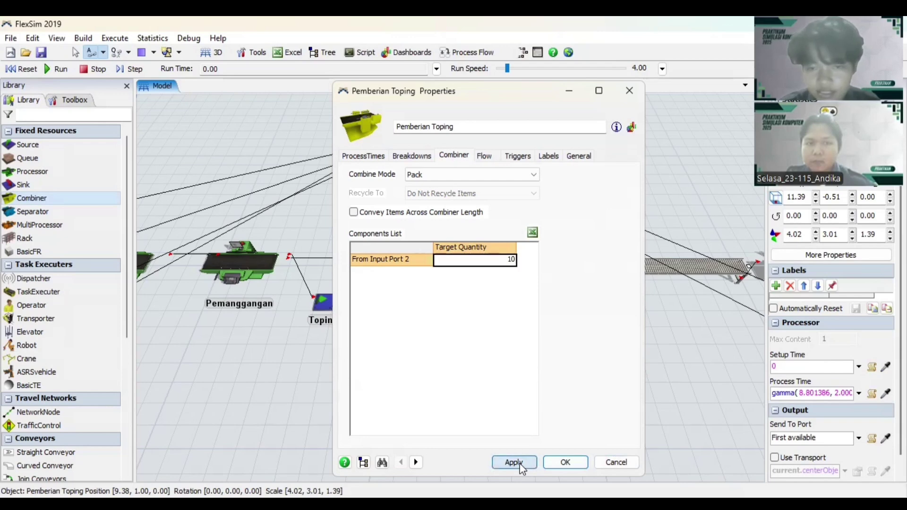
left_click(563, 463)
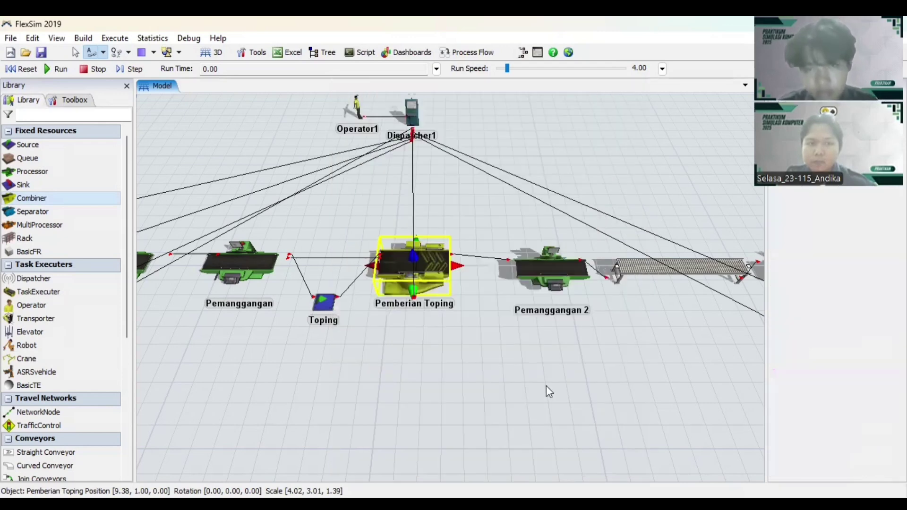
Switch to the Excel sheet Data Diskrit and copy the ten Pemanggang 2 measurements in B7:K7.
left_click(548, 384)
left_click_drag(552, 377, 375, 373)
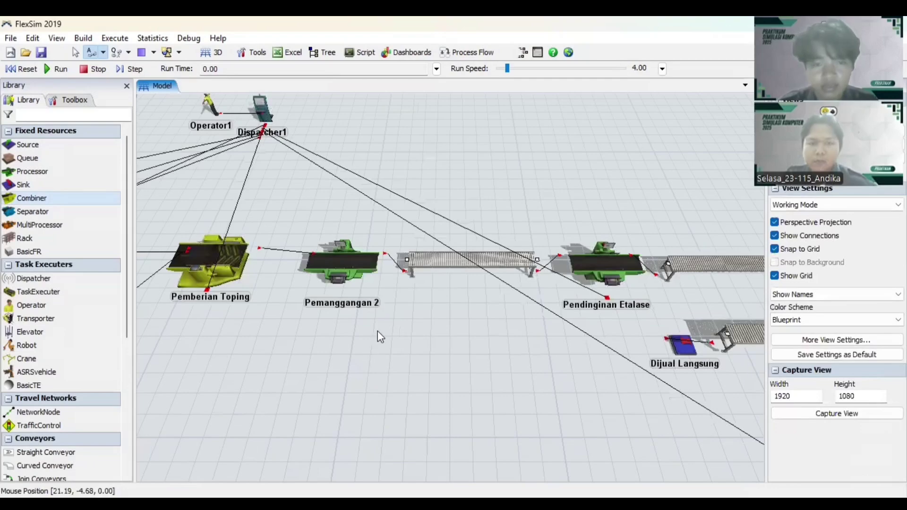
left_click_drag(378, 330, 390, 398)
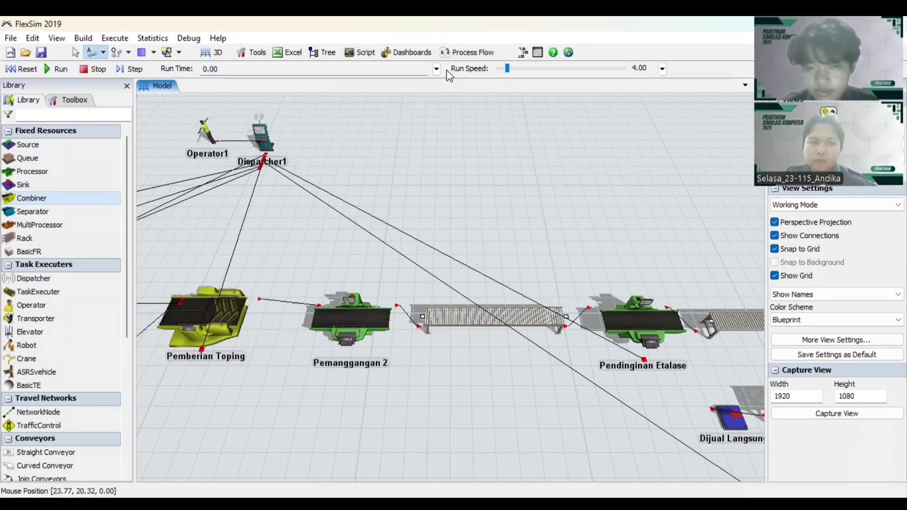
key("alt+Tab")
left_click_drag(122, 358, 482, 352)
key("ctrl+c")
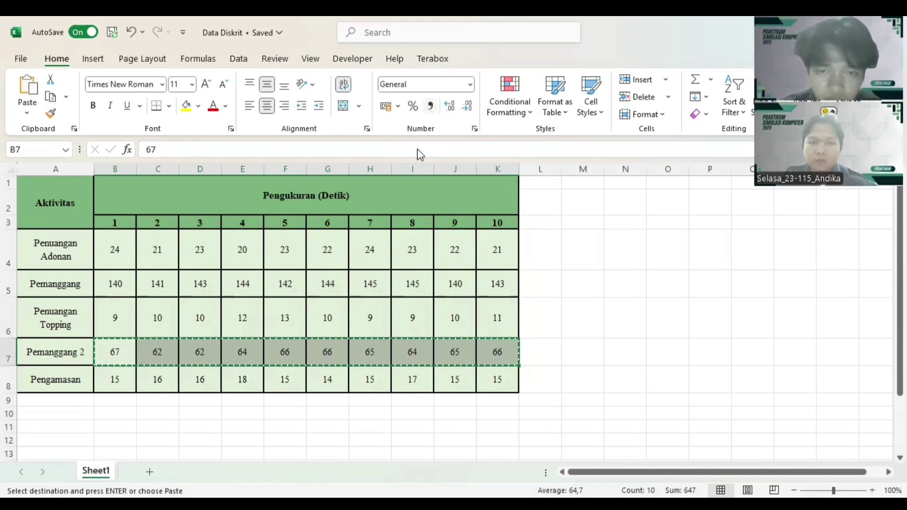
In ExpertFit, close the Proses Penuangan Toping analysis and create a project element named Proses Pemanggangan 2 with the analysis type Fit distributions to data.
key("alt+Tab")
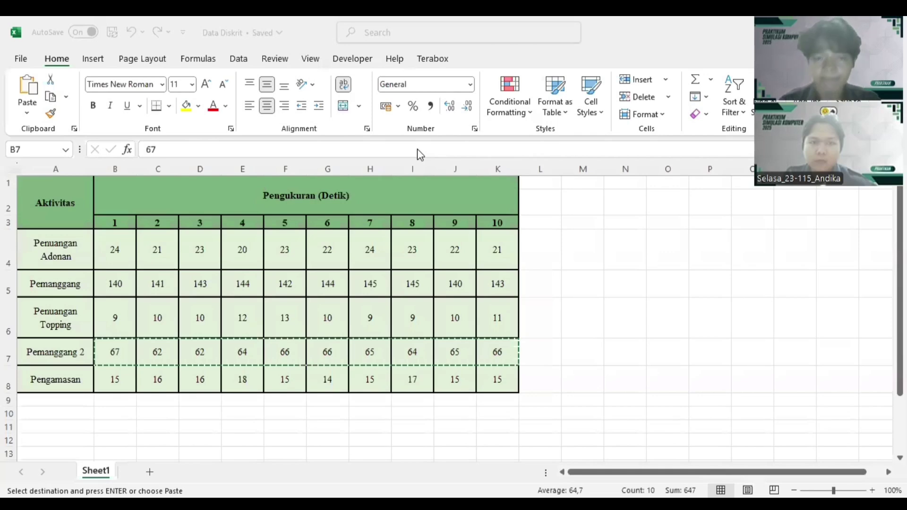
key("alt+Tab")
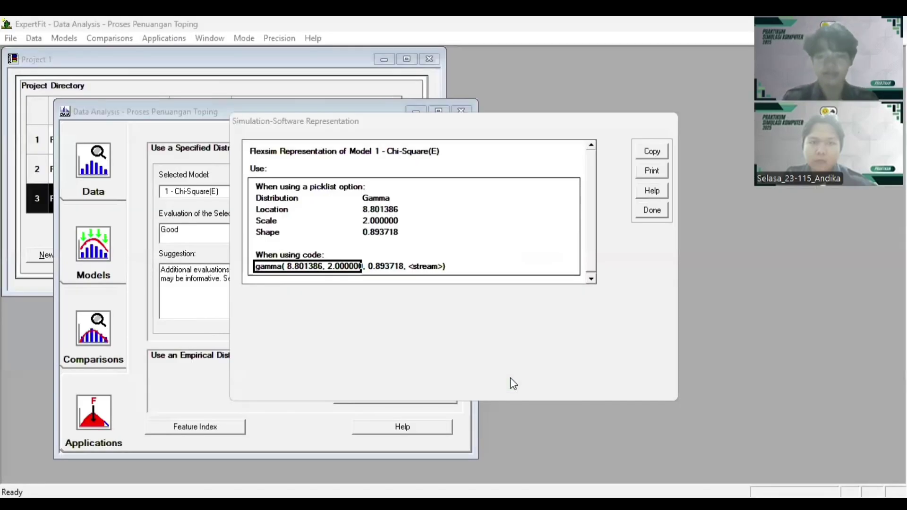
left_click(653, 215)
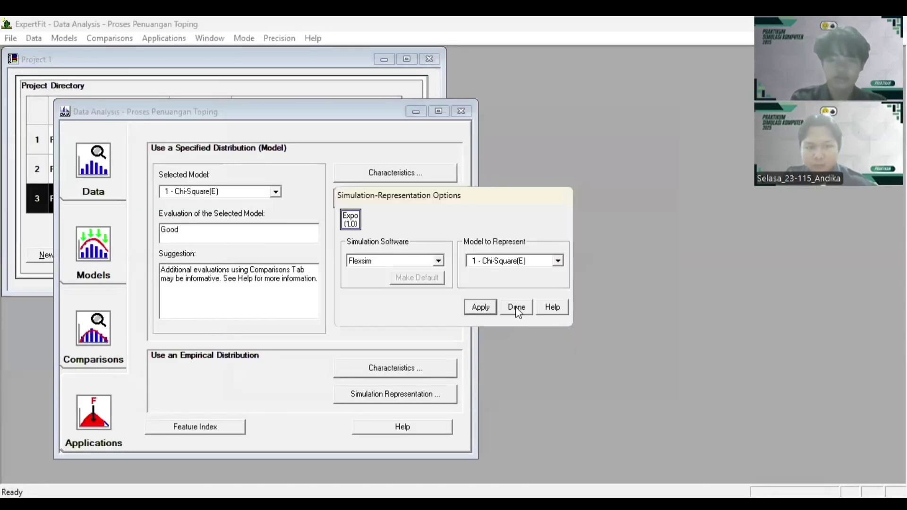
left_click(516, 308)
left_click(461, 112)
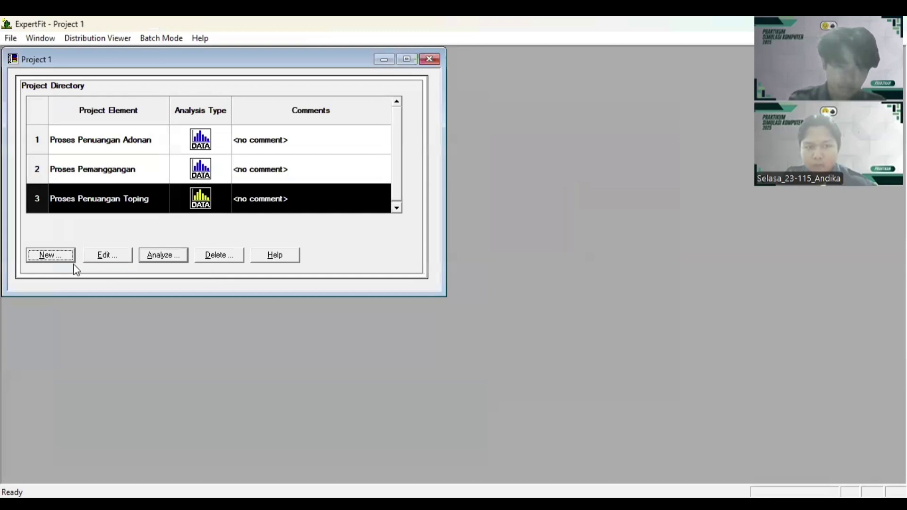
left_click(59, 257)
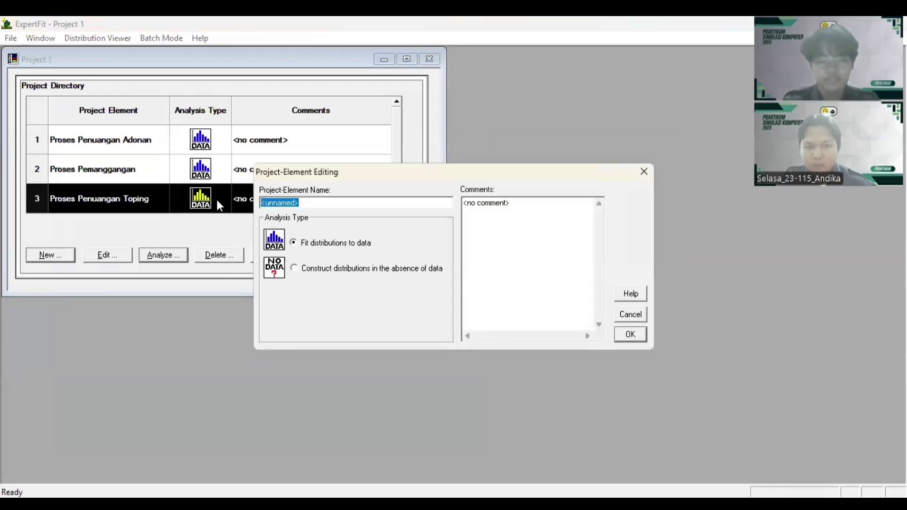
type("Proses ")
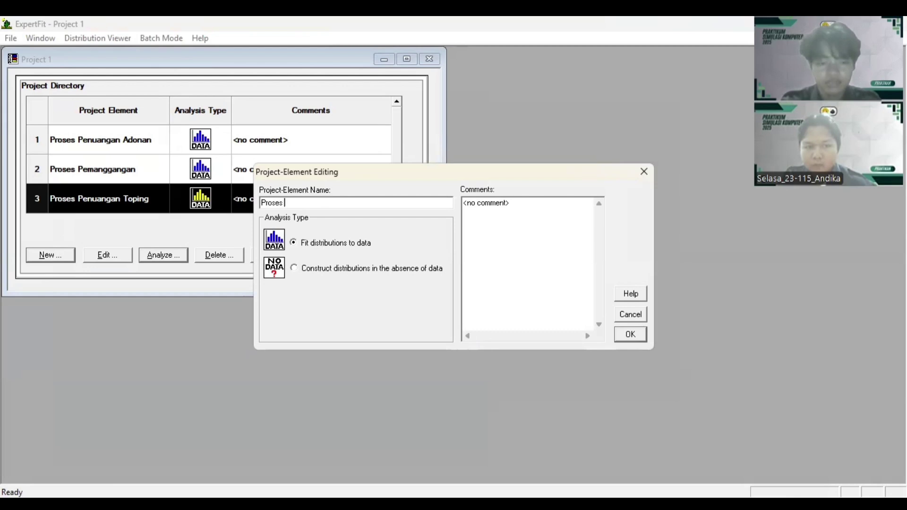
type("Pemanggangan")
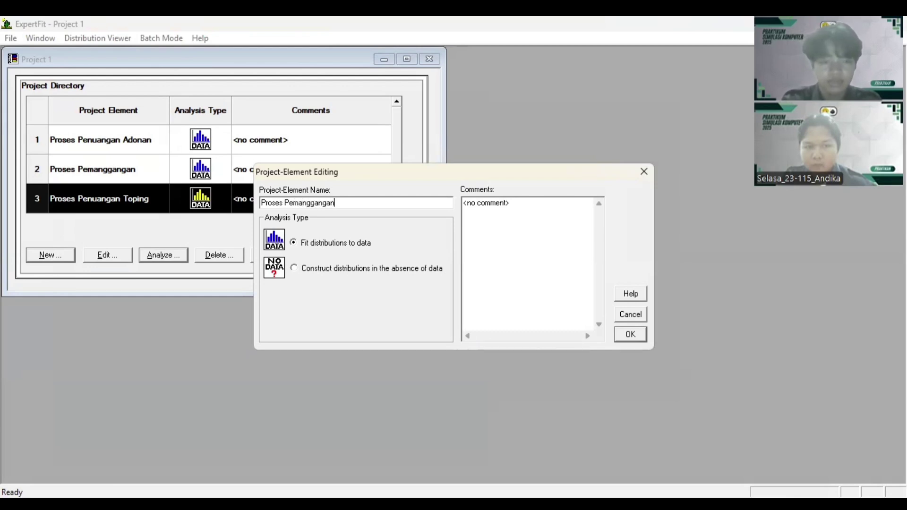
left_click(631, 335)
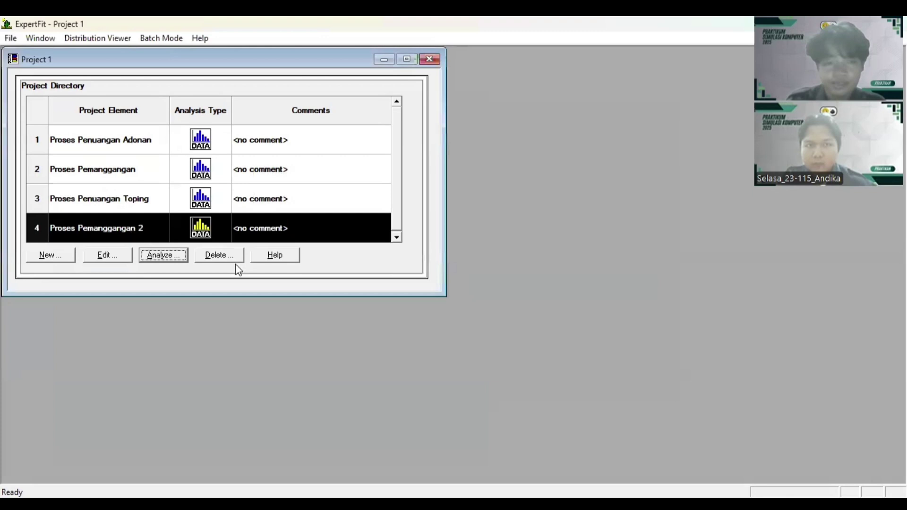
Open the Proses Pemanggangan 2 analysis and enter the ten copied measurements from the clipboard as its data set.
left_click(181, 256)
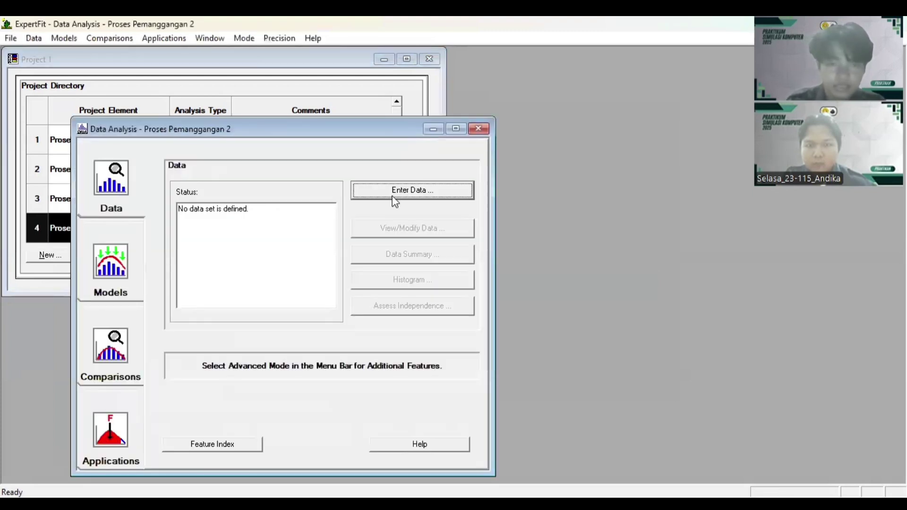
left_click(394, 200)
left_click(440, 250)
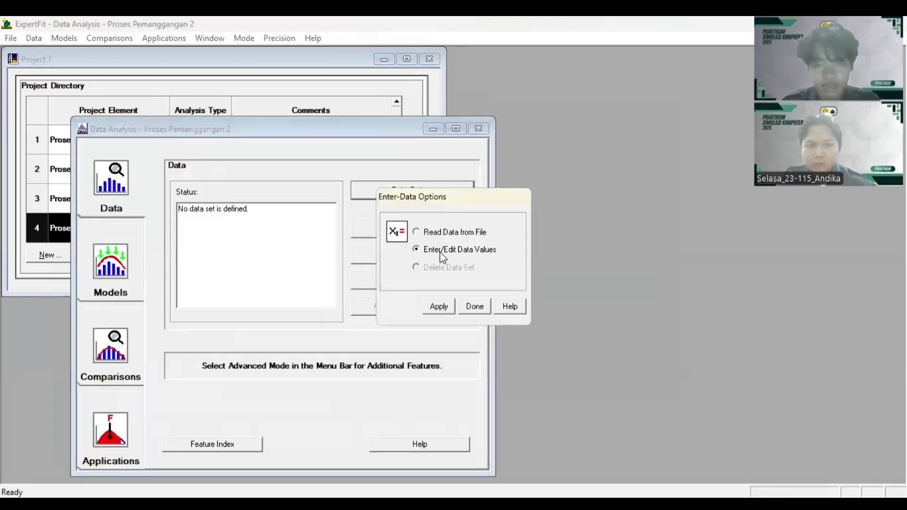
left_click(445, 306)
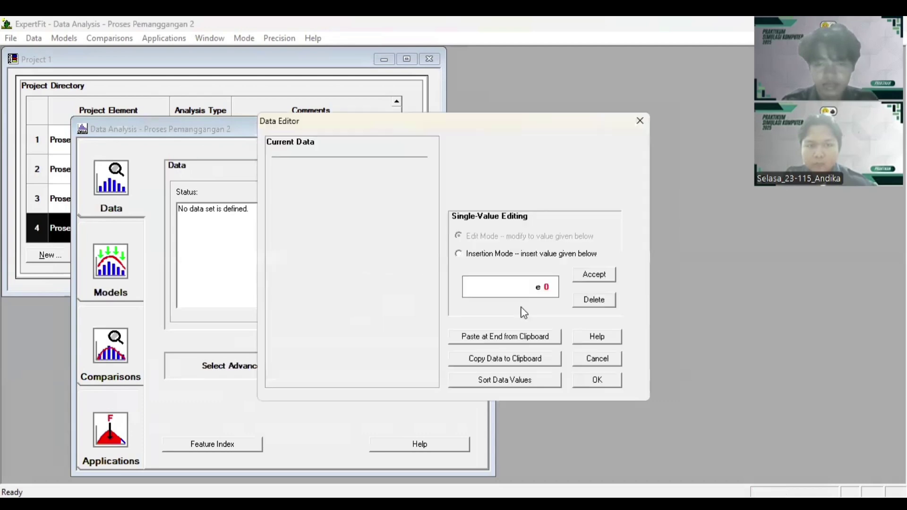
left_click(495, 341)
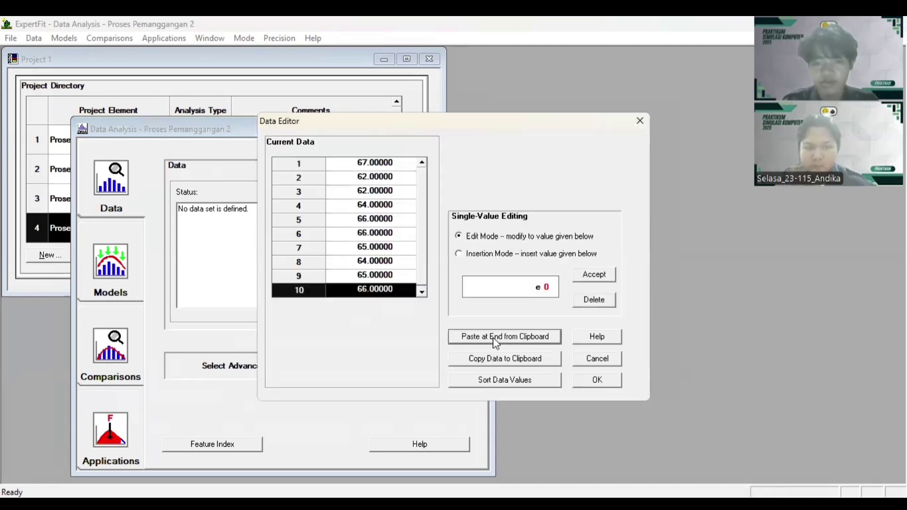
left_click(596, 382)
left_click(485, 291)
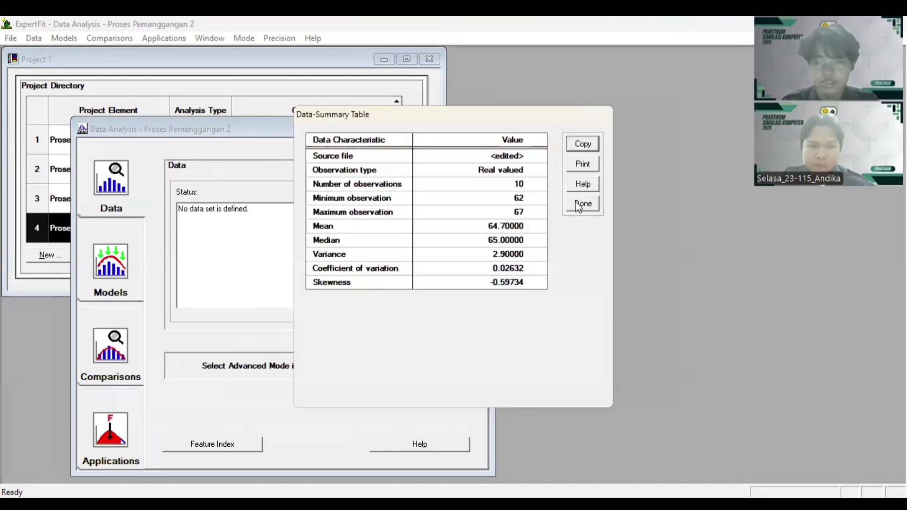
left_click(582, 204)
Run automated fitting of the candidate distributions on the Proses Pemanggangan 2 data and close the results.
left_click(100, 282)
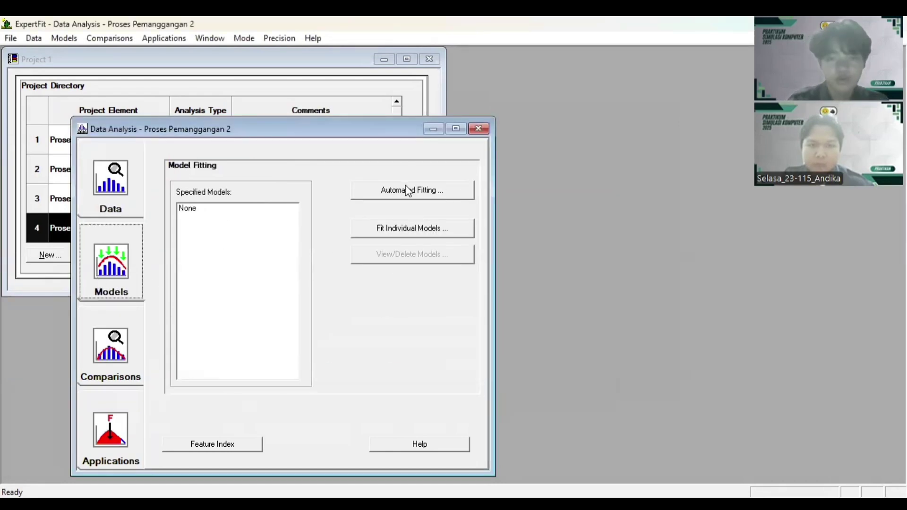
left_click(420, 190)
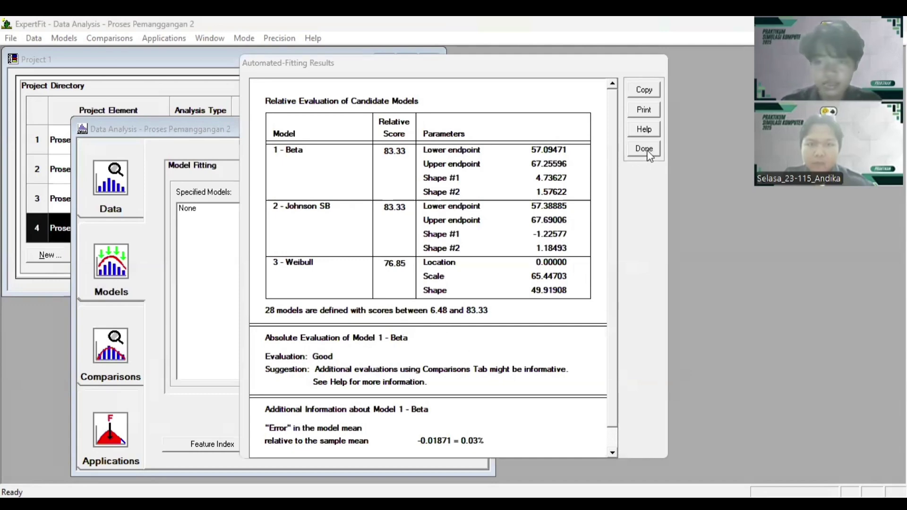
left_click(114, 366)
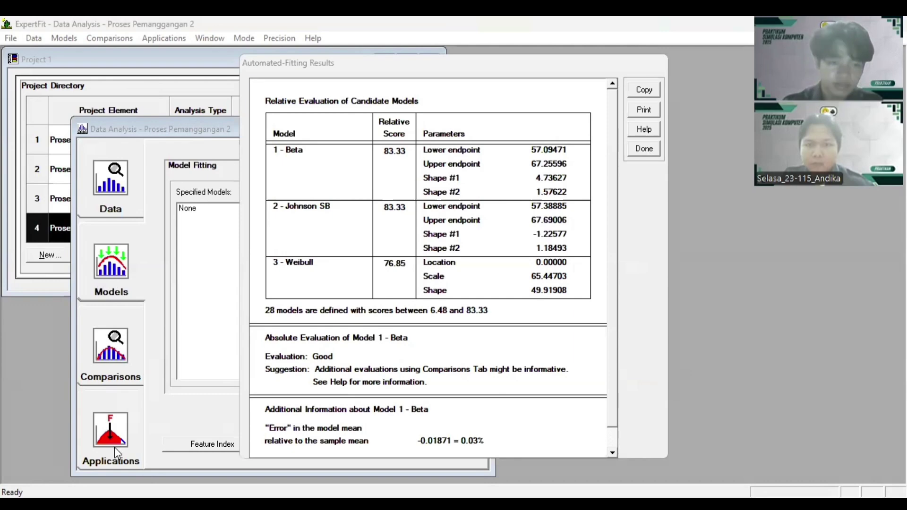
Generate the Flexsim representation of the 1 - Beta model and copy its code expression as the selected portion.
left_click(112, 442)
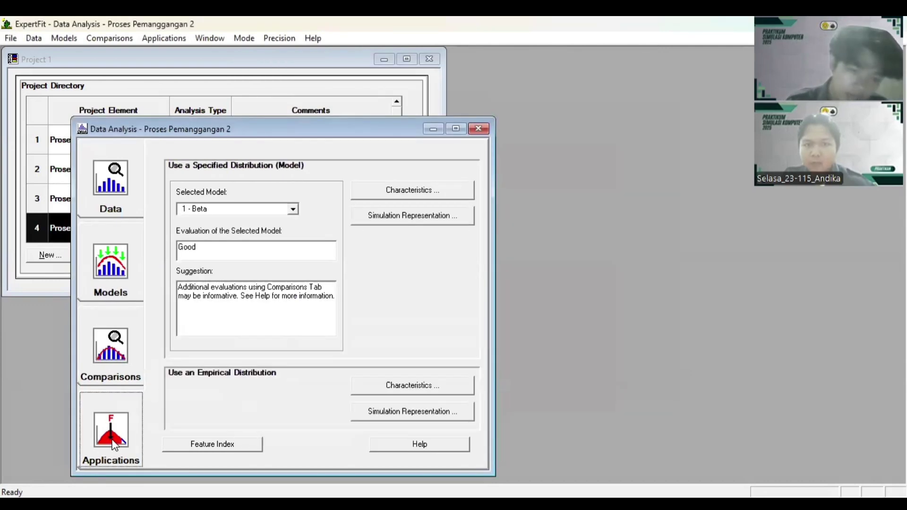
left_click(426, 216)
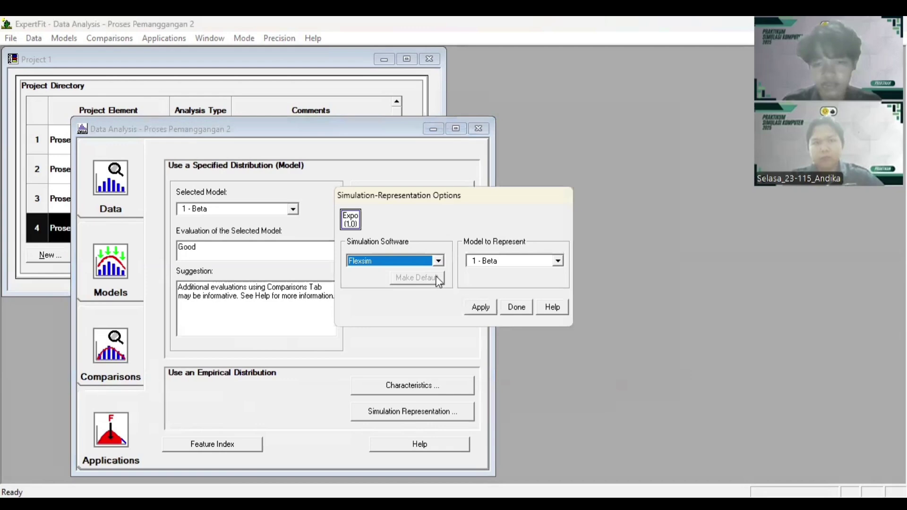
left_click(479, 307)
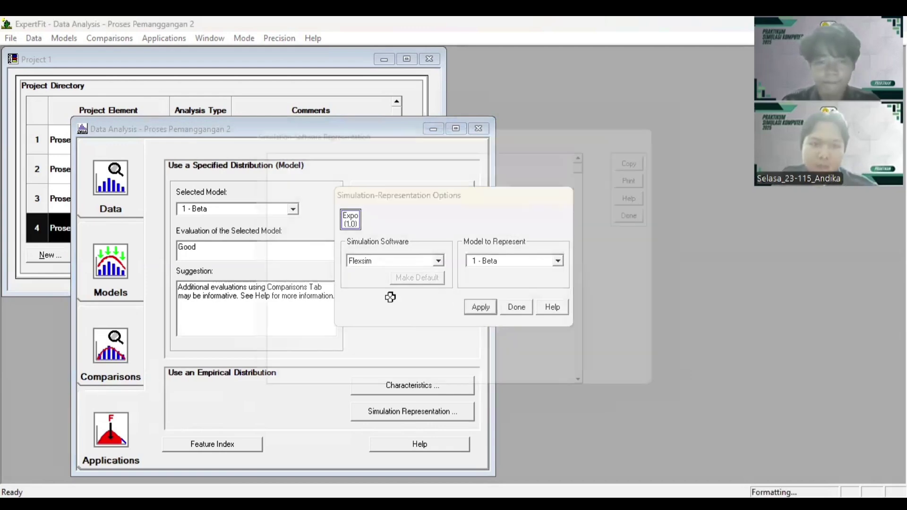
left_click(288, 290)
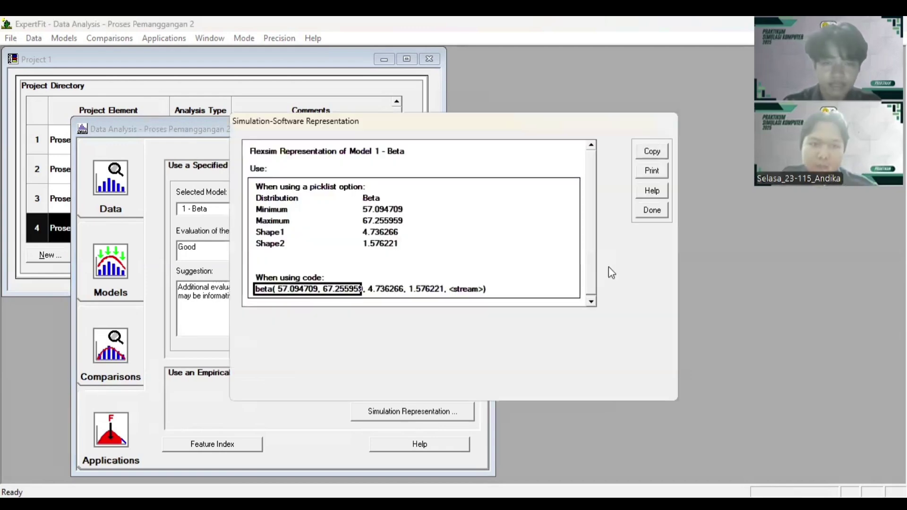
left_click(654, 152)
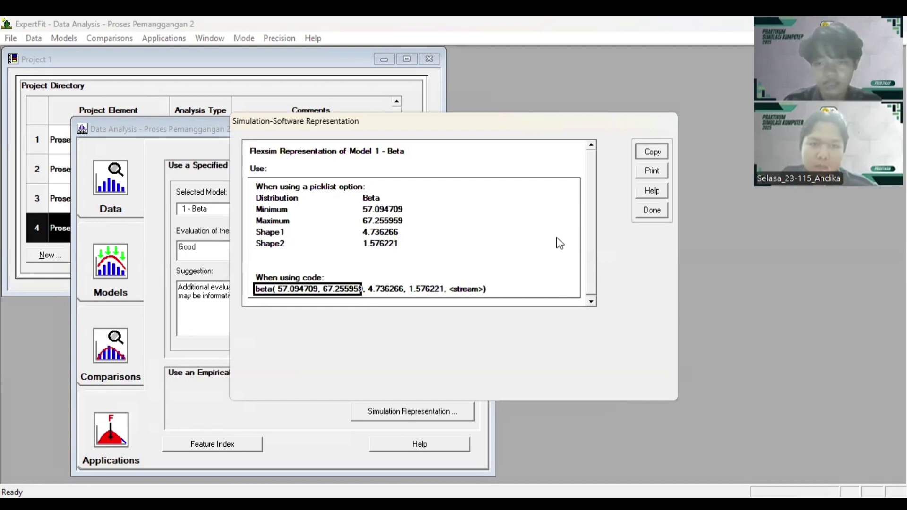
left_click(513, 279)
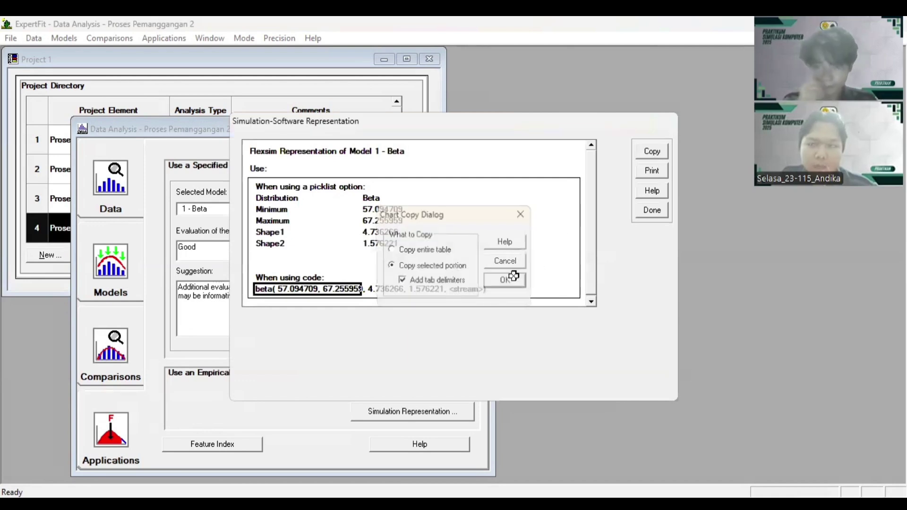
left_click(510, 279)
left_click(651, 210)
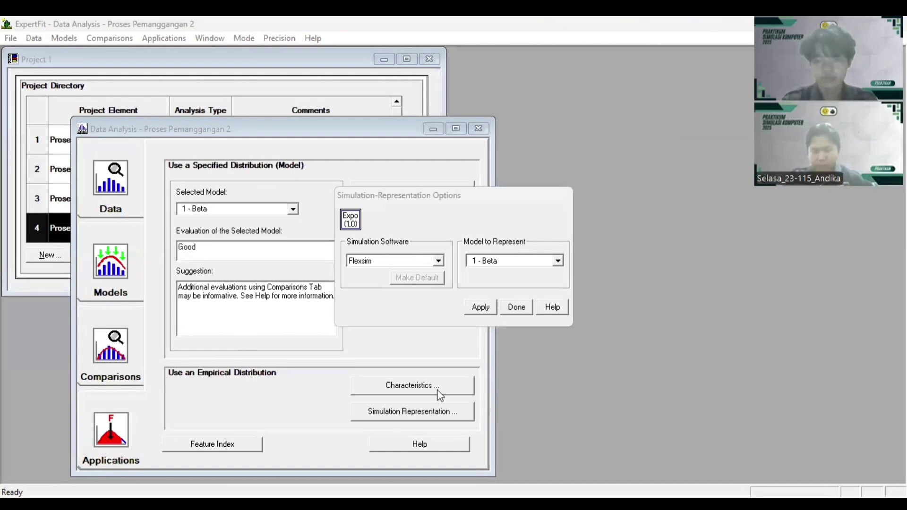
Switch to FlexSim and replace the process time of the Pemanggangan 2 processor with the copied beta expression.
key("alt+Tab")
left_click(403, 326)
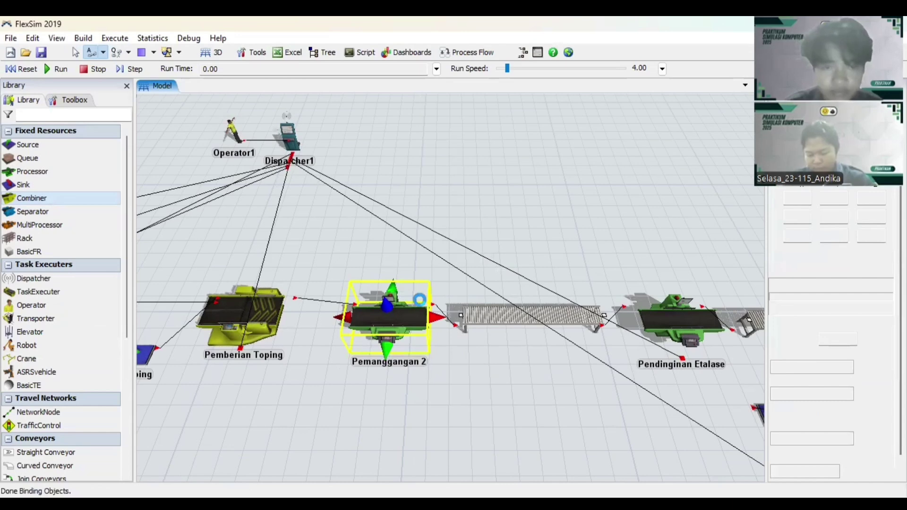
double_click(362, 283)
left_click(316, 268)
key("BackSpace")
key("BackSpace")
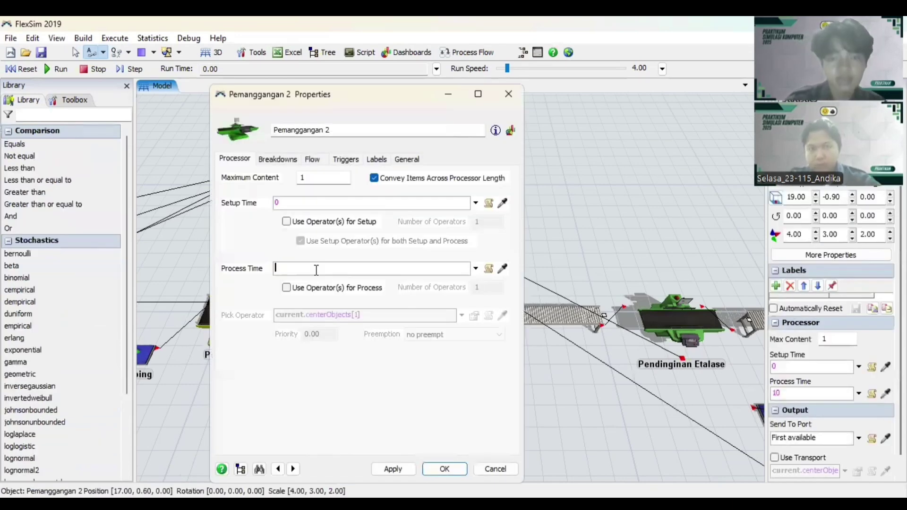
key("ctrl+v")
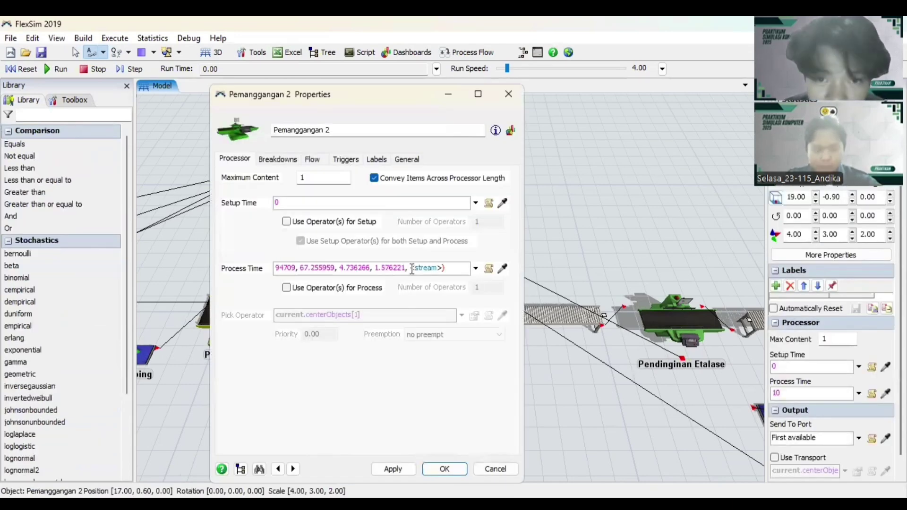
Change the <stream> placeholder in the Pemanggangan 2 process time to getstream(current), then apply and close the properties.
left_click(412, 268)
key("Delete")
type("ge")
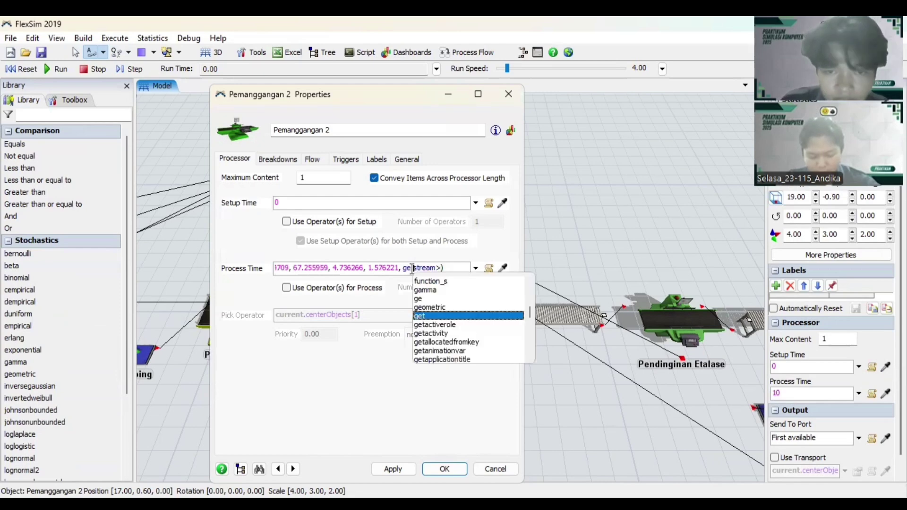
key("Escape")
key("BackSpace")
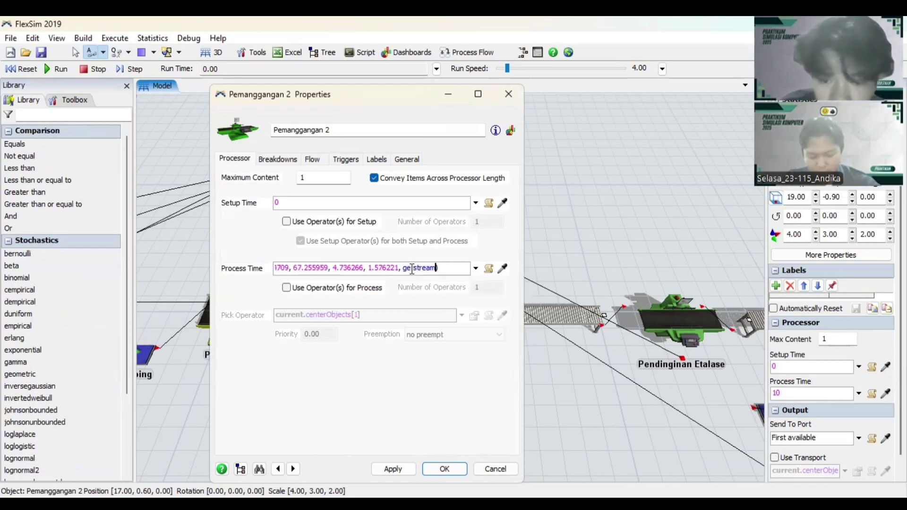
type("(current")
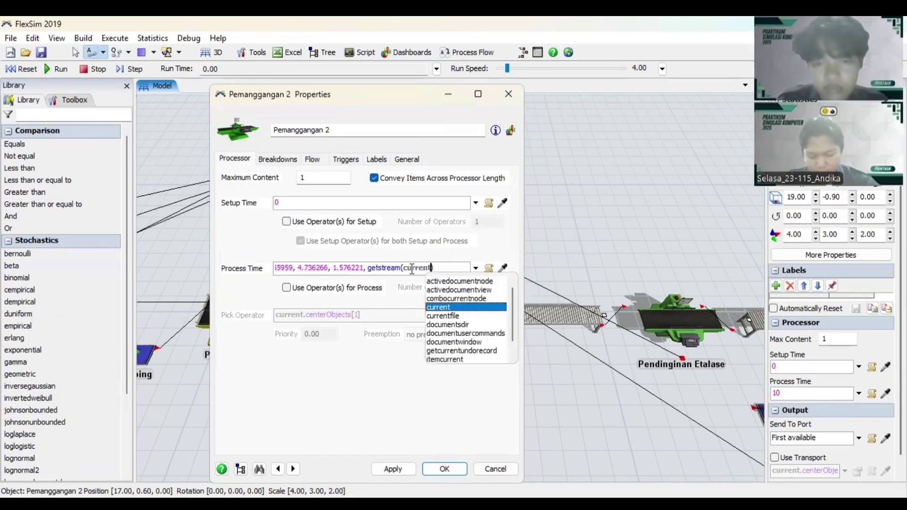
type(")")
left_click(393, 469)
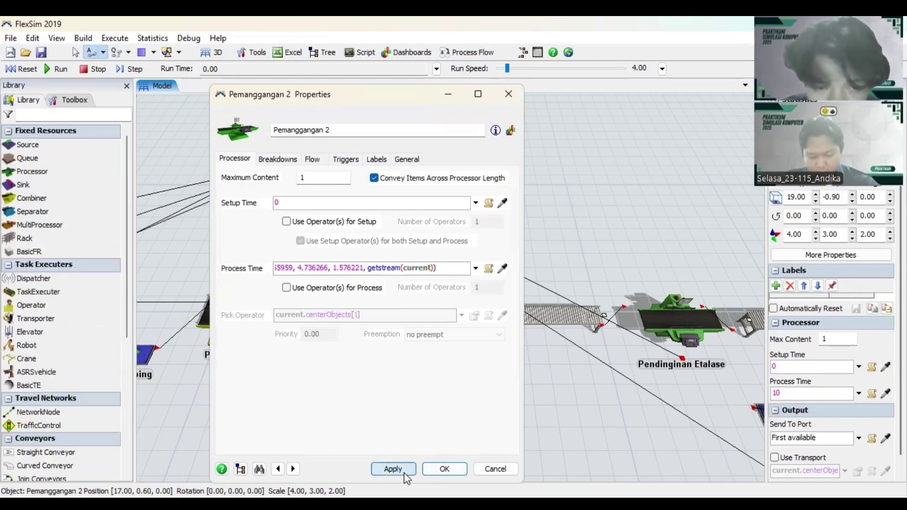
left_click(432, 472)
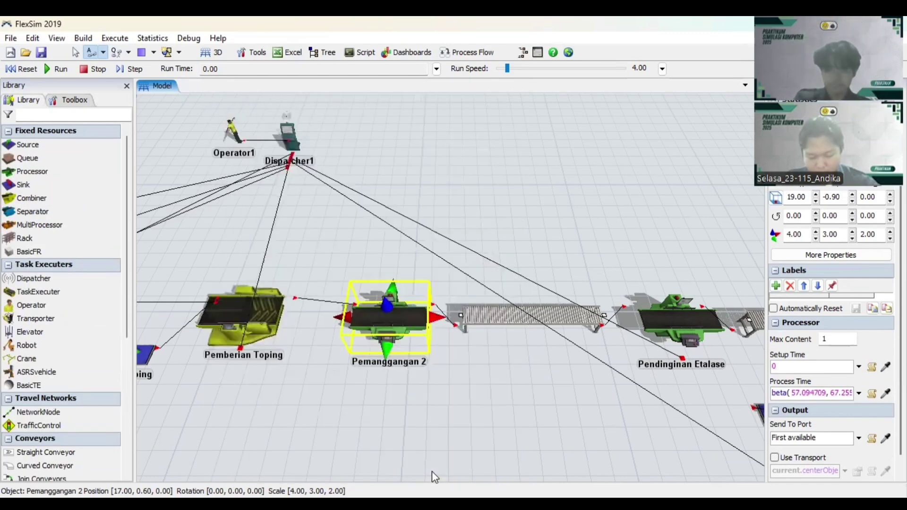
Set the process time of the Pendinginan Etalase processor to 20 and enable the use of operators for its process.
left_click(518, 410)
left_click_drag(480, 401, 330, 361)
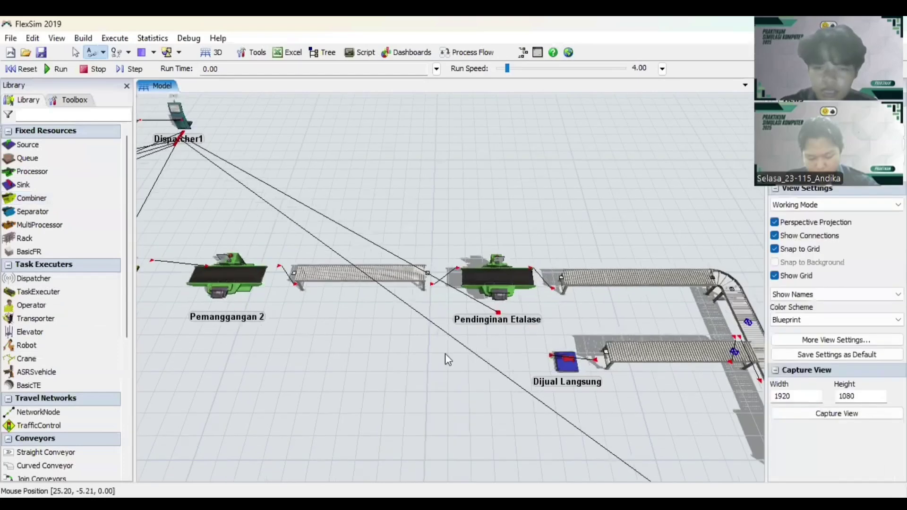
left_click_drag(489, 359, 416, 385)
left_click(429, 316)
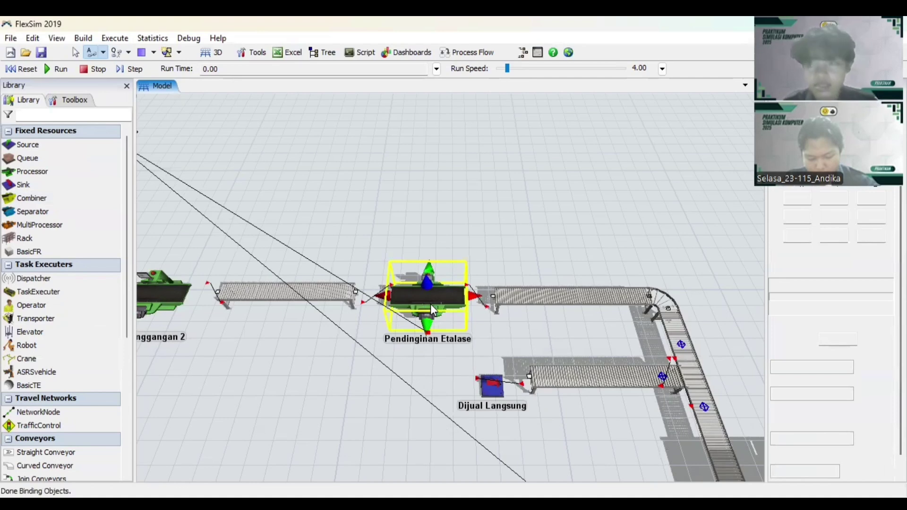
double_click(430, 305)
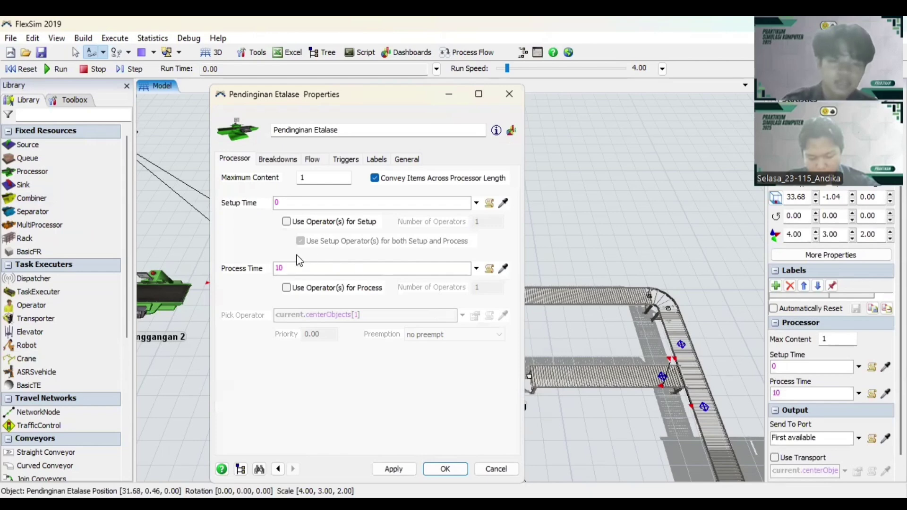
key("BackSpace")
key("BackSpace")
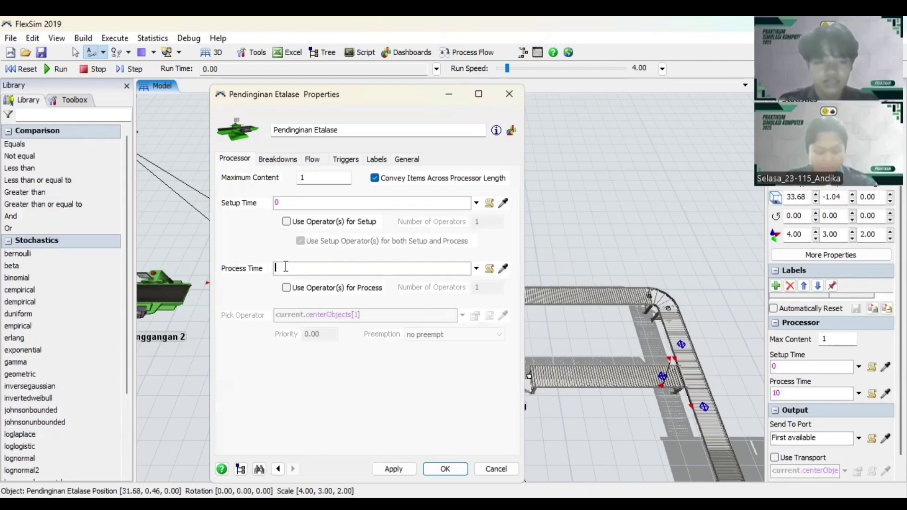
type("20")
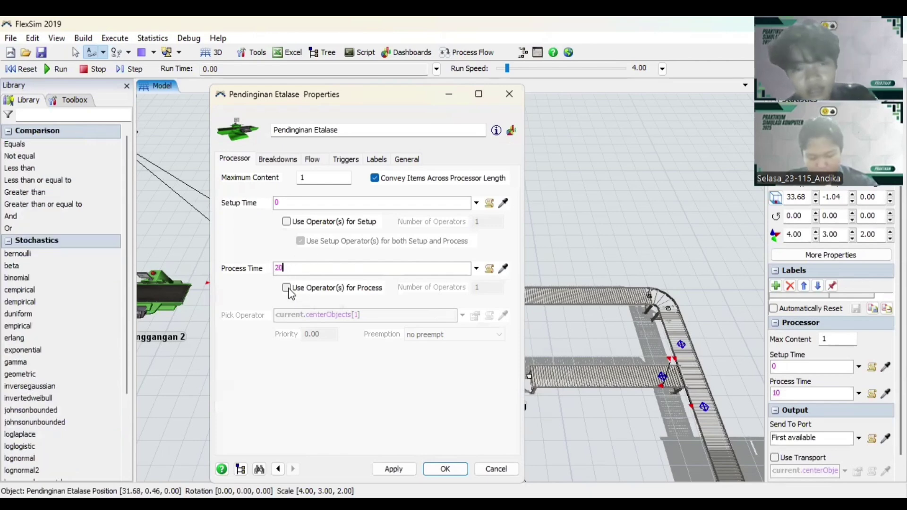
left_click(286, 287)
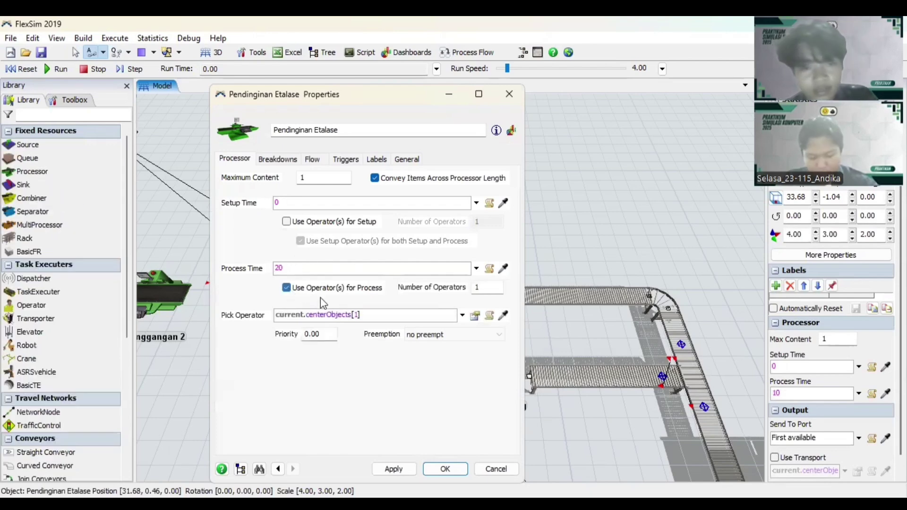
left_click(396, 474)
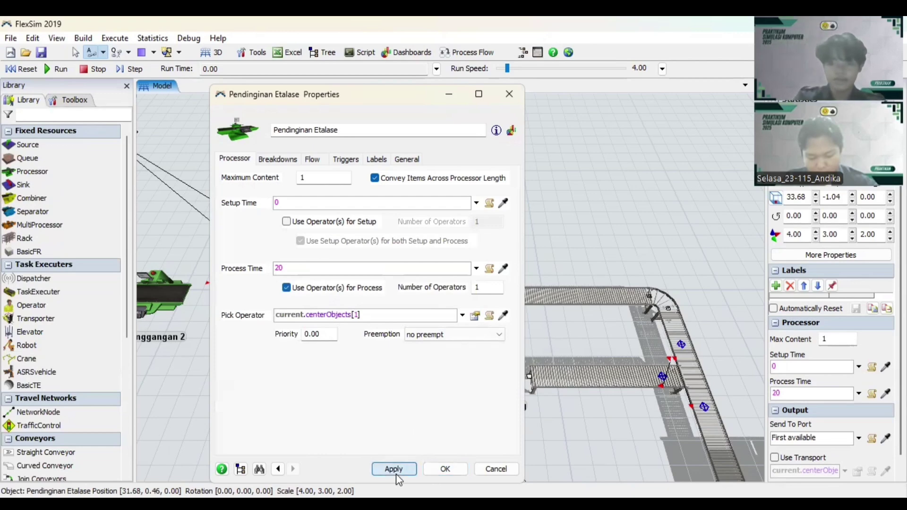
left_click(447, 469)
left_click(586, 442)
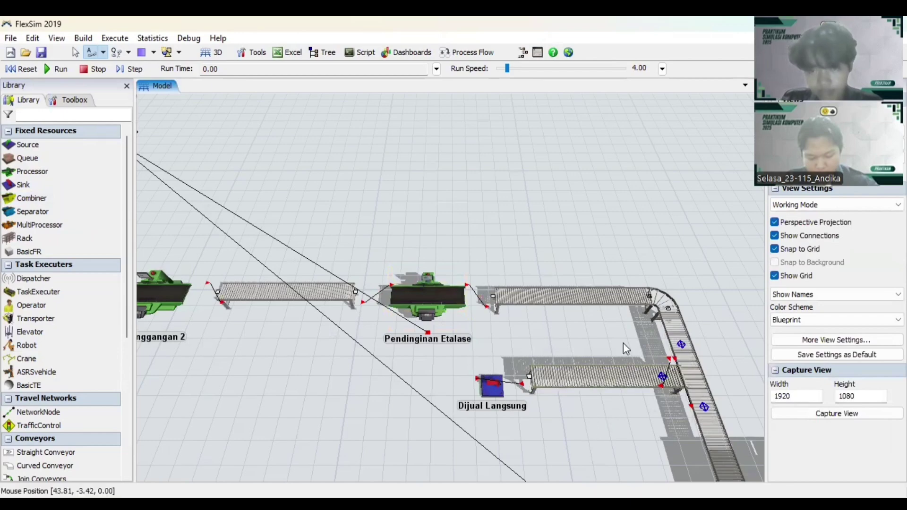
Open the properties of the Pengemasan combiner.
left_click_drag(616, 336, 435, 220)
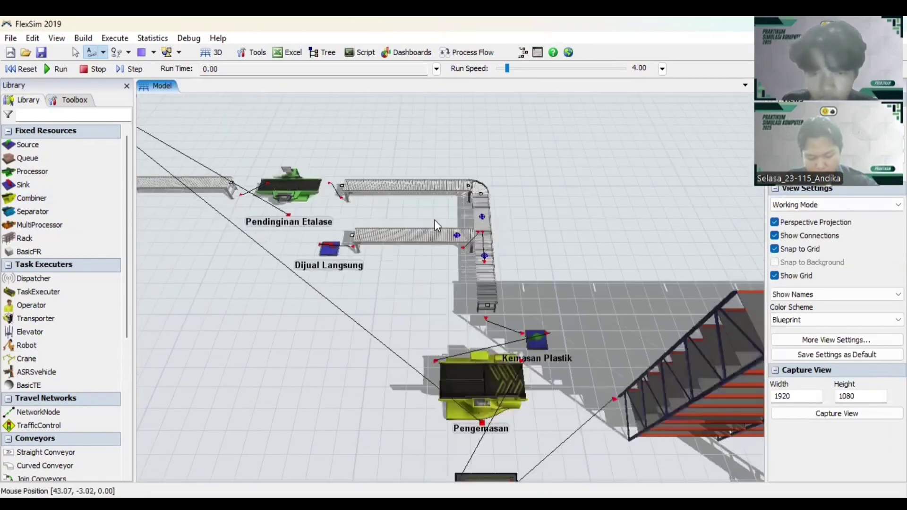
left_click_drag(570, 311, 574, 268)
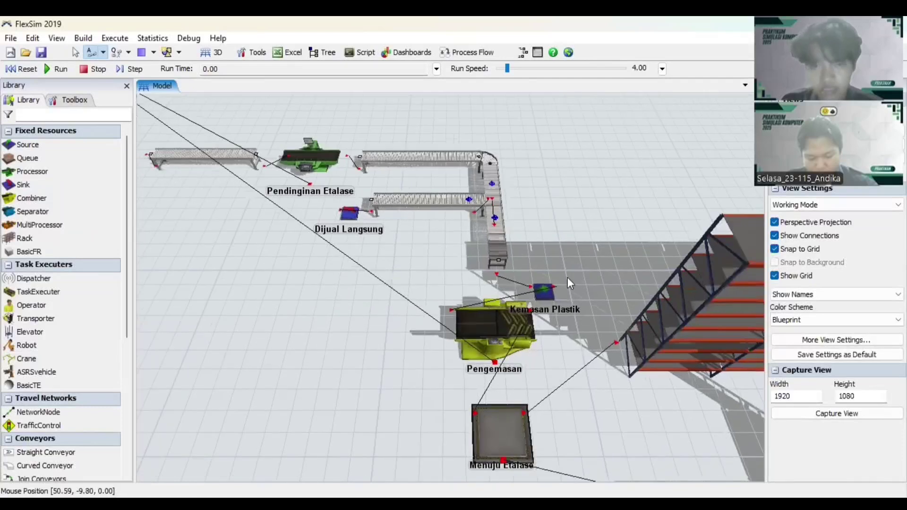
left_click(506, 339)
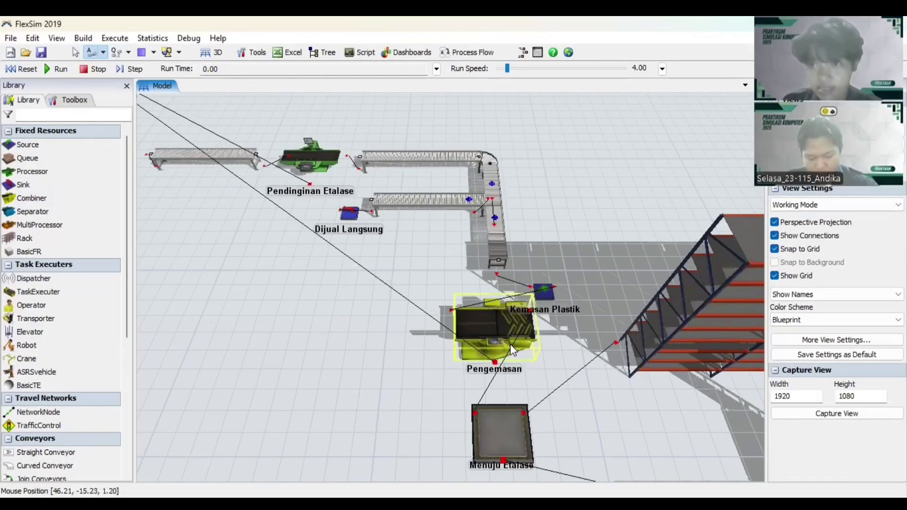
left_click(510, 344)
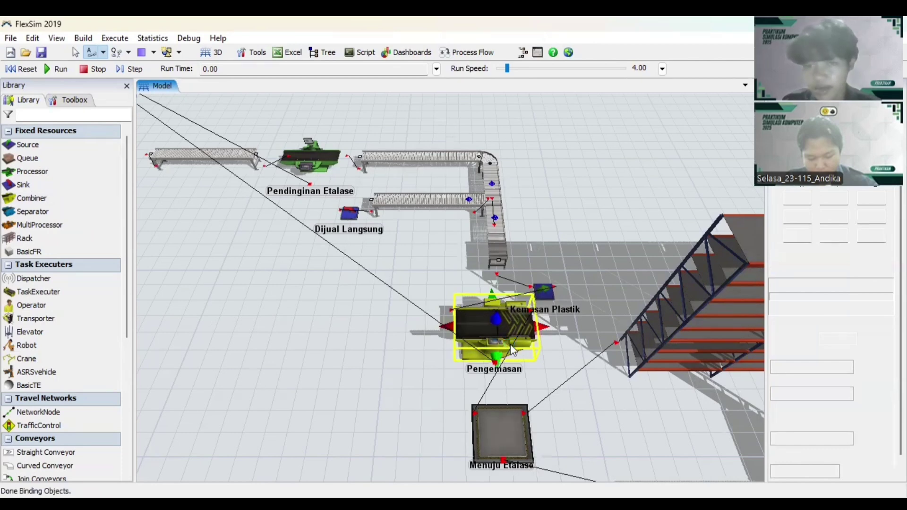
double_click(510, 344)
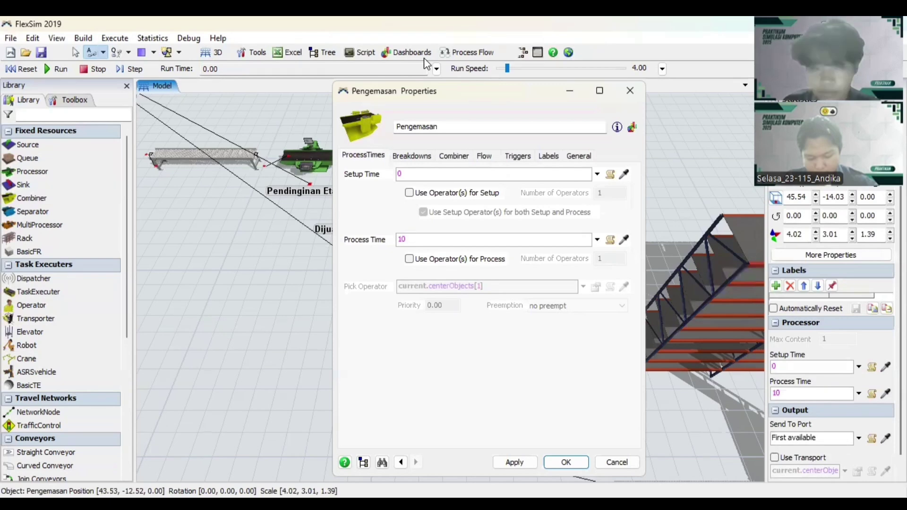
Switch to the Data Diskrit workbook in Excel and copy the ten Pengamasan measurements in B8:K8.
key("alt+Tab")
left_click_drag(115, 382, 485, 382)
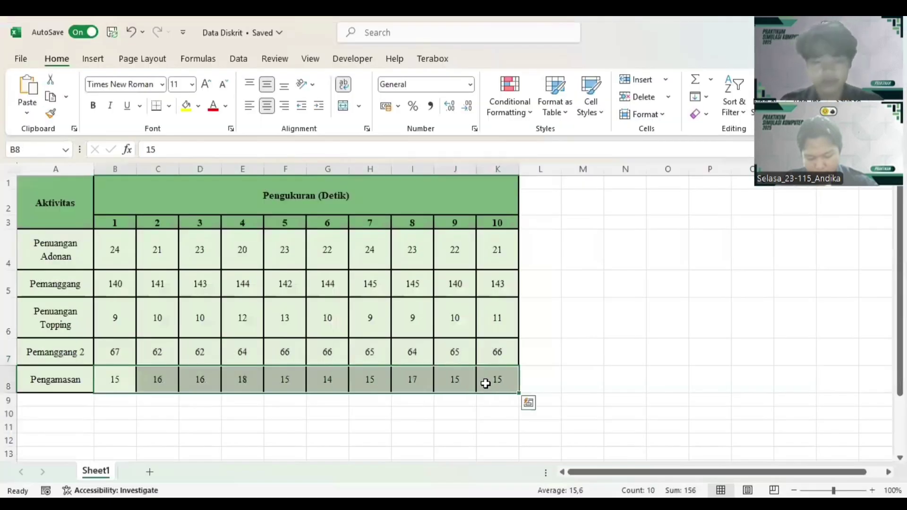
key("ctrl+c")
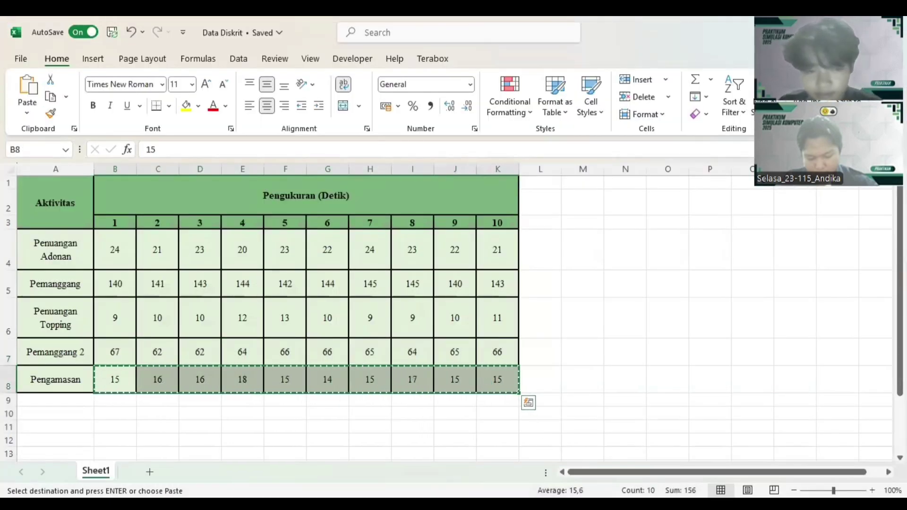
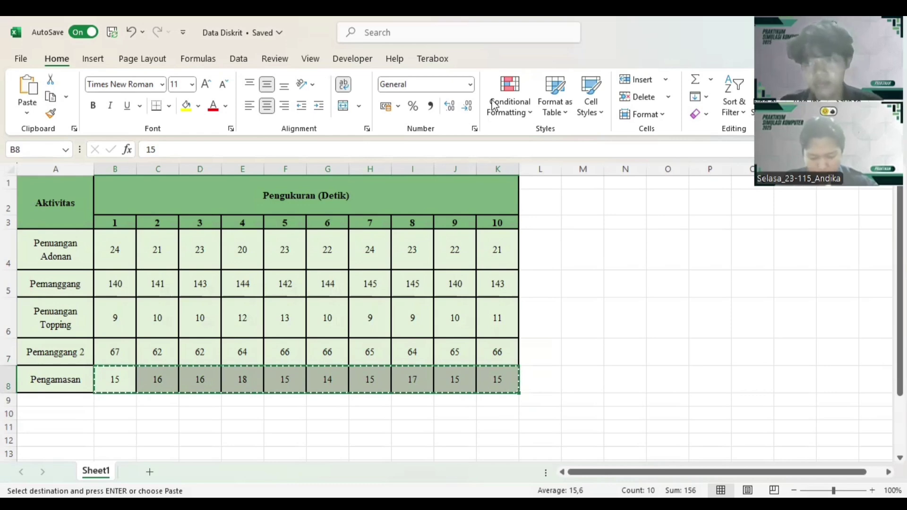
Switch to ExpertFit, close the Proses Pemanggangan 2 analysis and add a project element named Proses Pengemasan for fitting distributions to data.
key("alt+Tab")
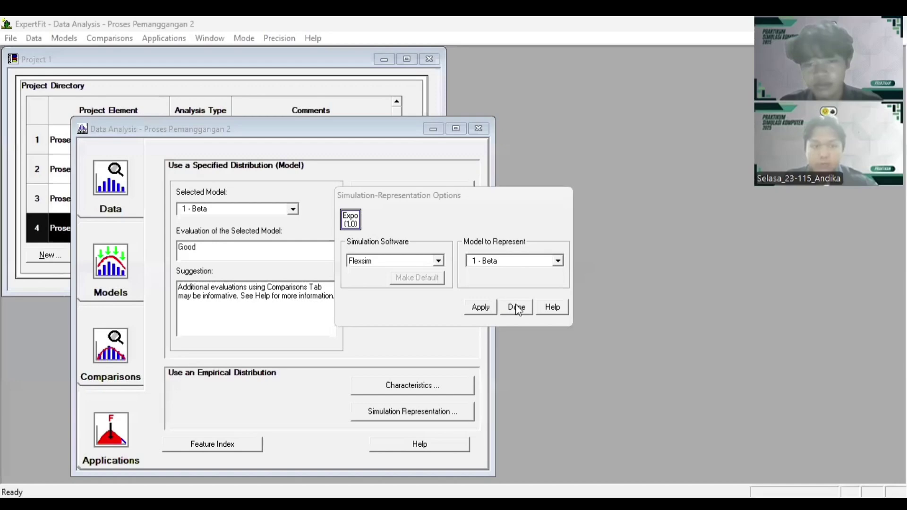
left_click(515, 307)
left_click(478, 128)
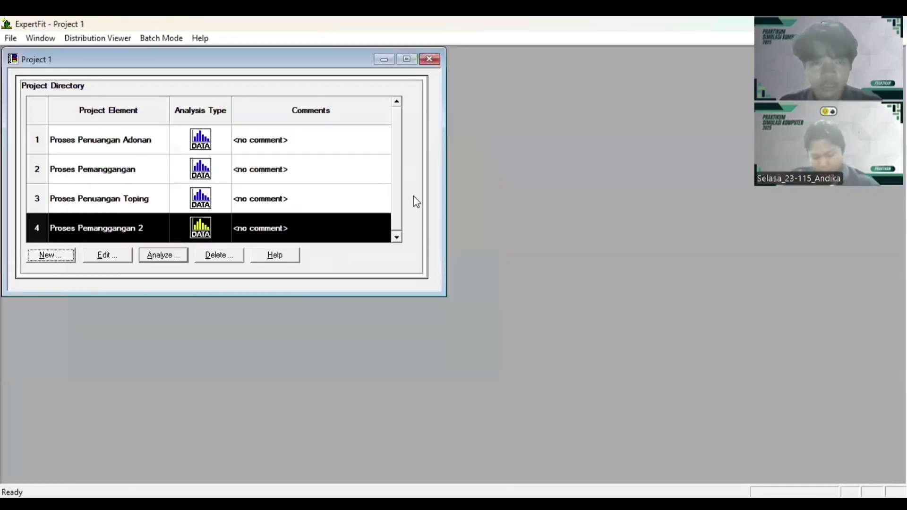
left_click(50, 255)
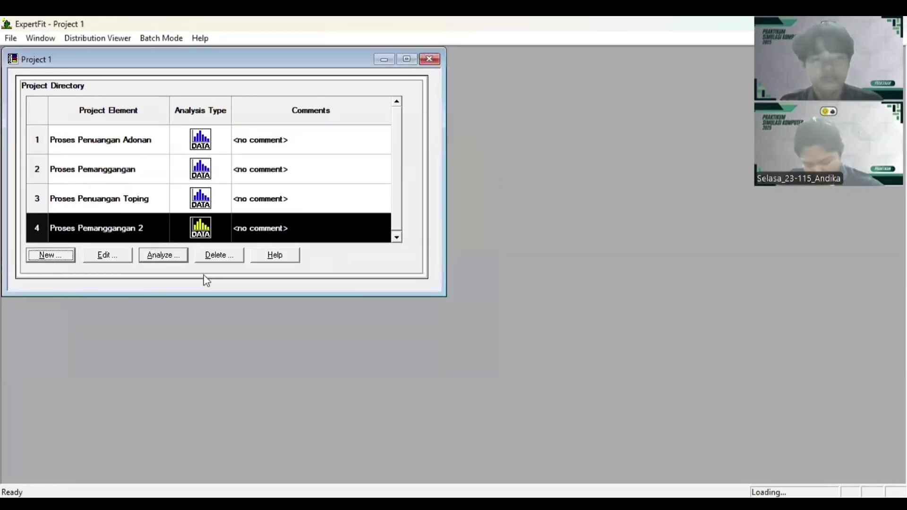
left_click_drag(314, 206, 241, 212)
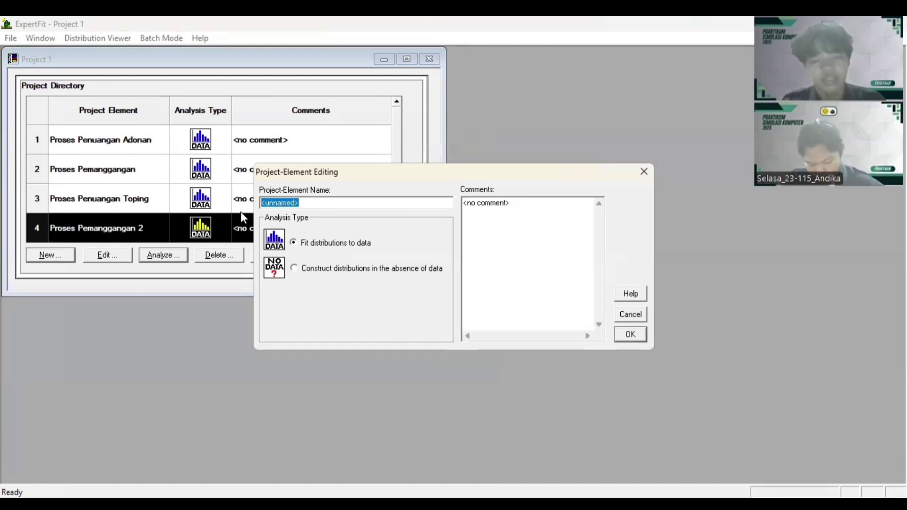
type("Proses Pengemasan")
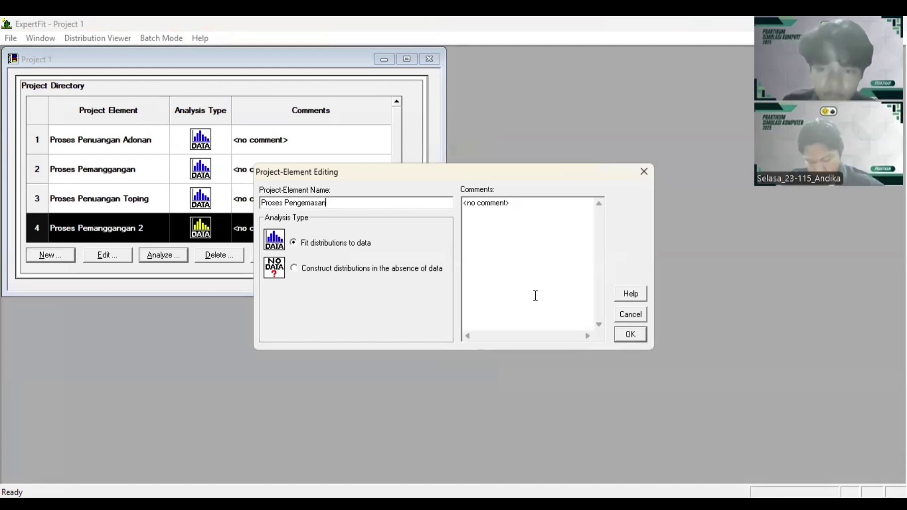
left_click(631, 333)
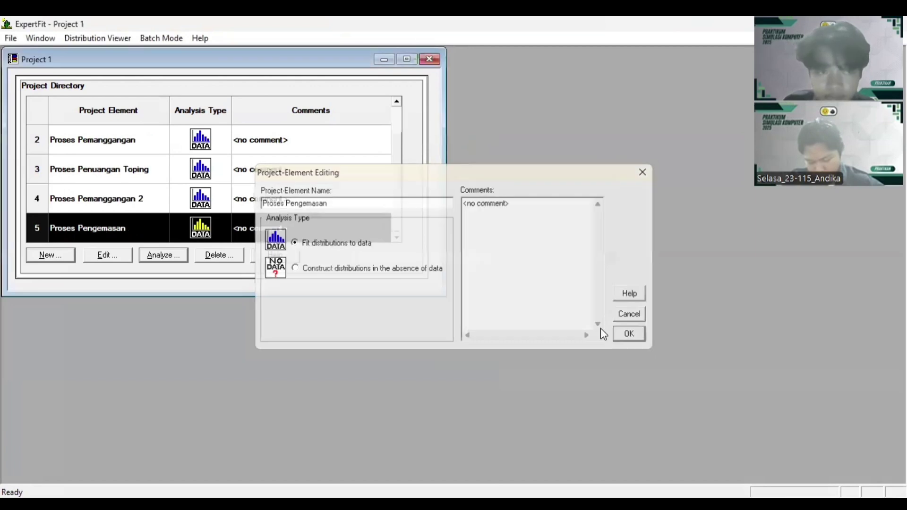
Start the Proses Pengemasan analysis and enter its data set by pasting the copied measurements, then close the data summary.
left_click(152, 255)
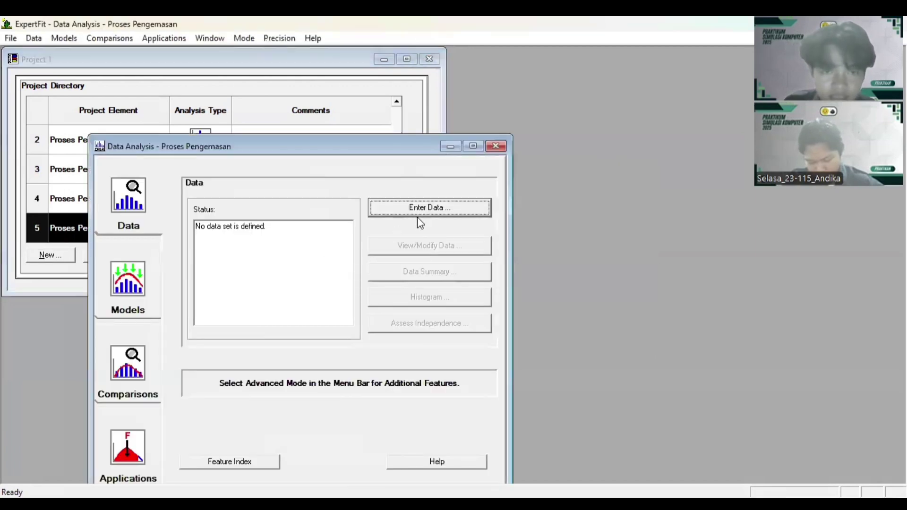
left_click(431, 216)
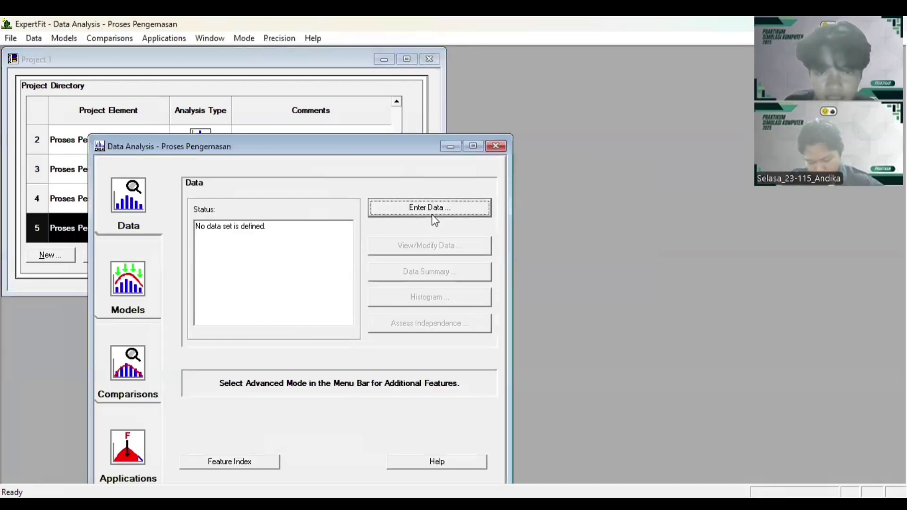
left_click(427, 250)
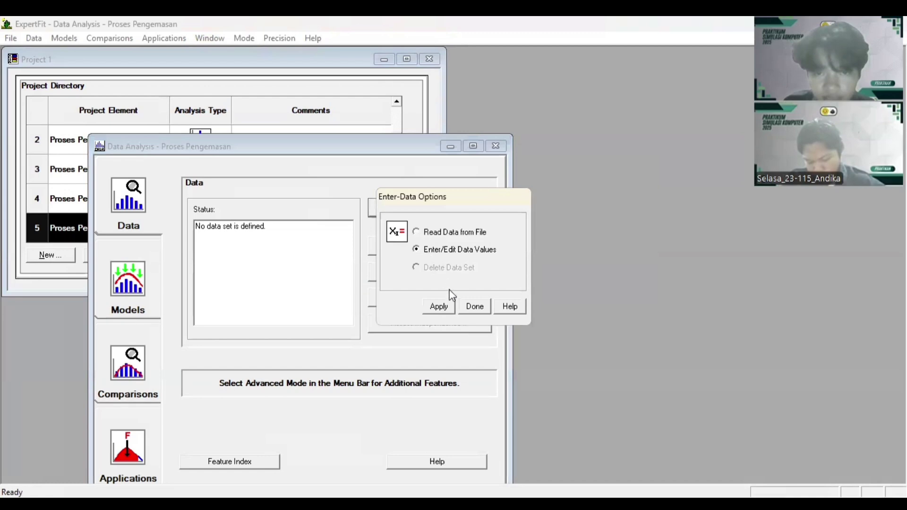
left_click(451, 308)
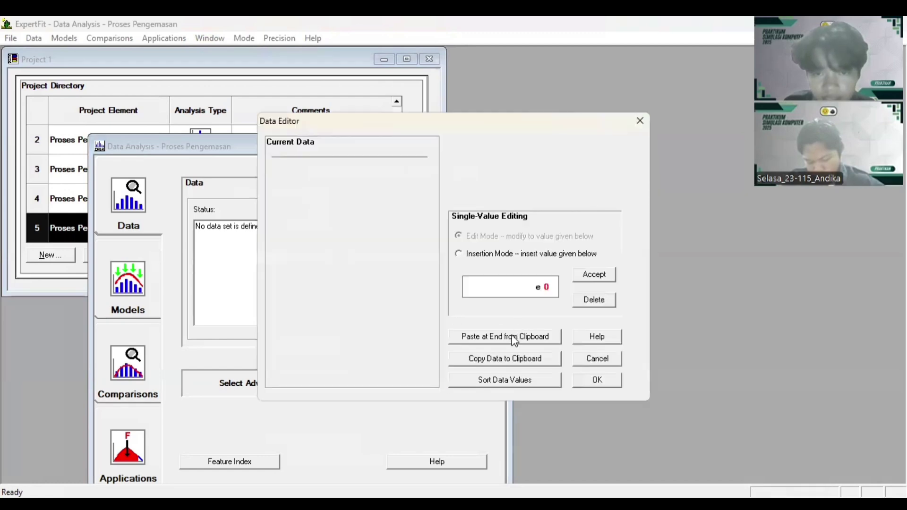
left_click(514, 337)
left_click(599, 383)
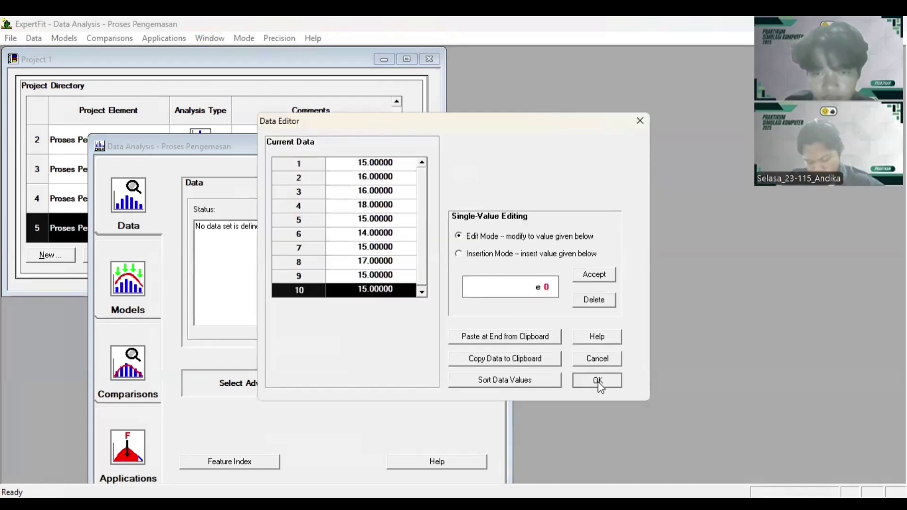
left_click(472, 290)
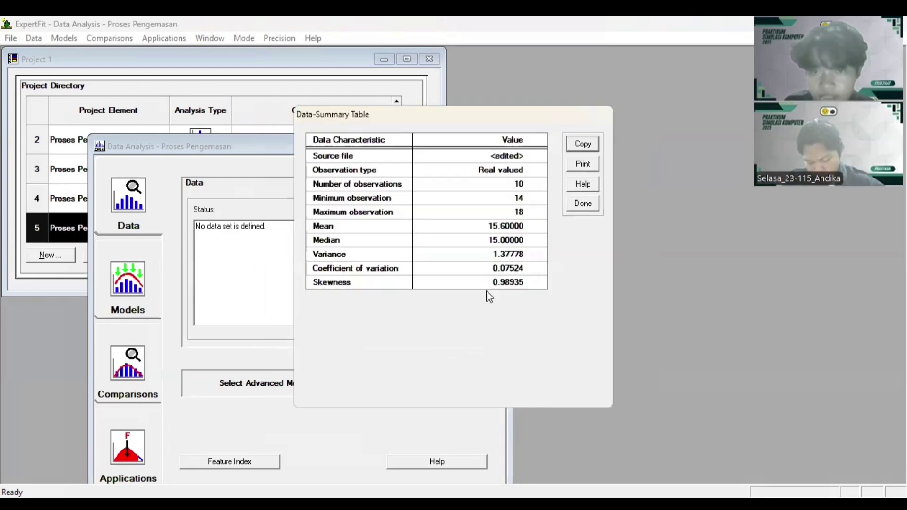
left_click(584, 207)
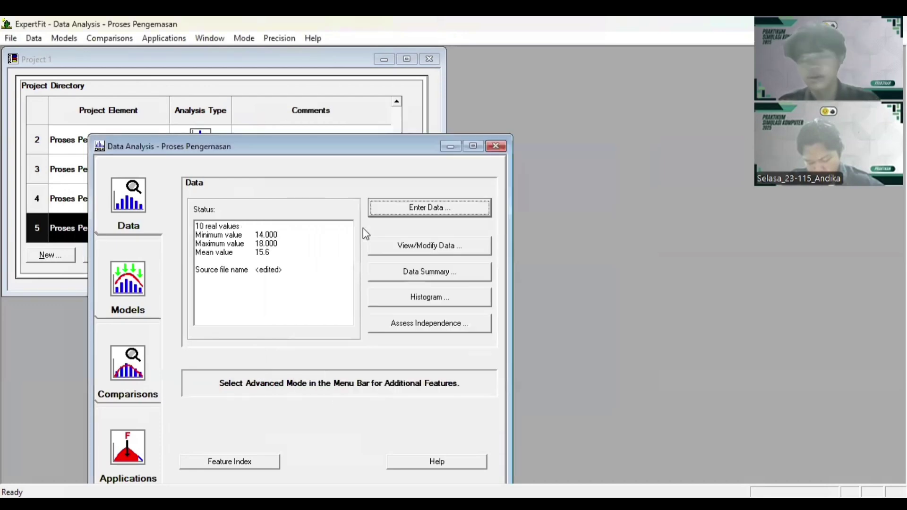
Run automated model fitting on the Proses Pengemasan data and close the fitting results.
left_click(141, 302)
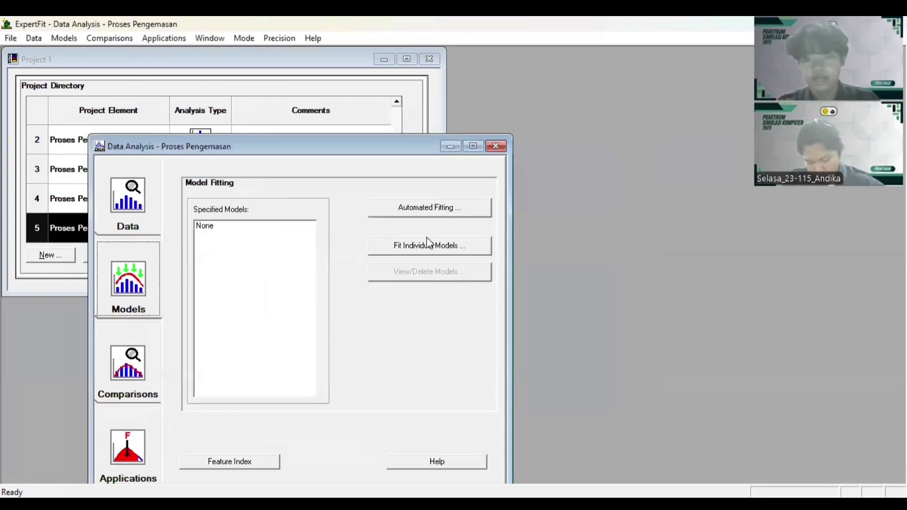
left_click(454, 211)
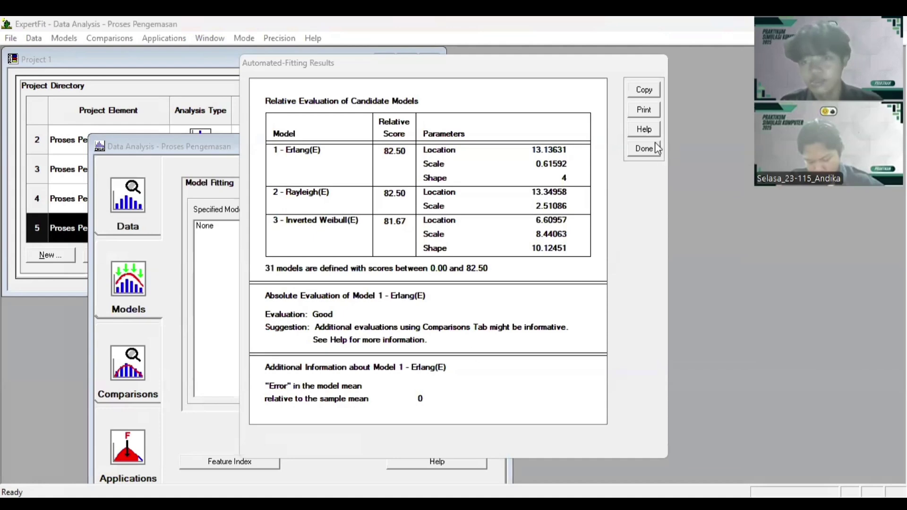
left_click(644, 148)
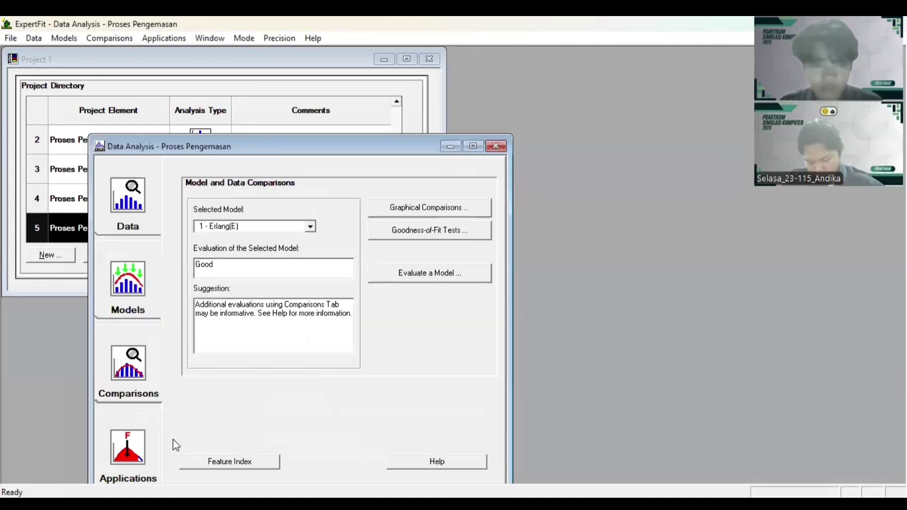
Generate the Flexsim representation of the 1 - Erlang(E) model and copy its code expression as the selected portion.
left_click(124, 453)
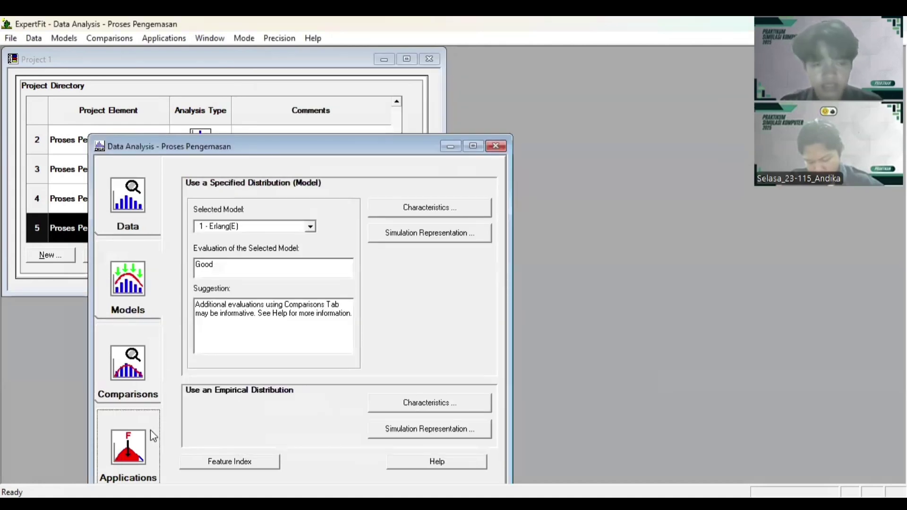
left_click(424, 238)
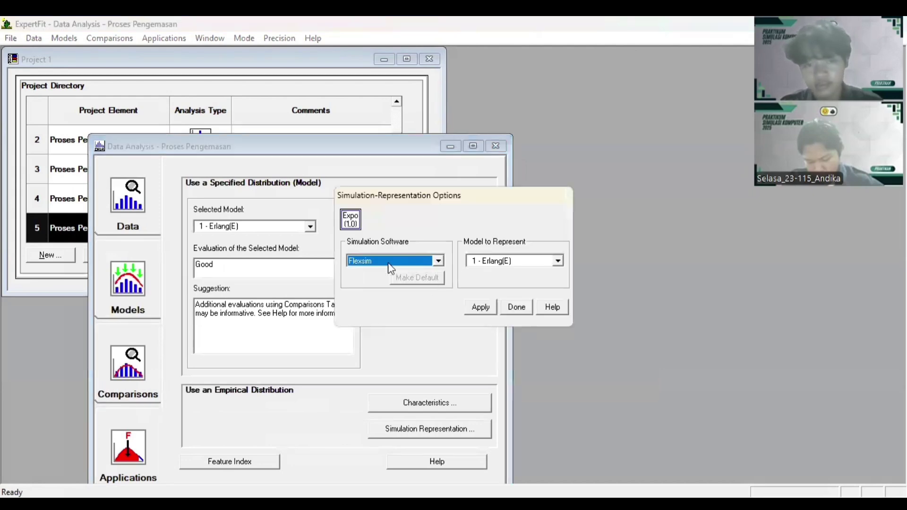
left_click(488, 307)
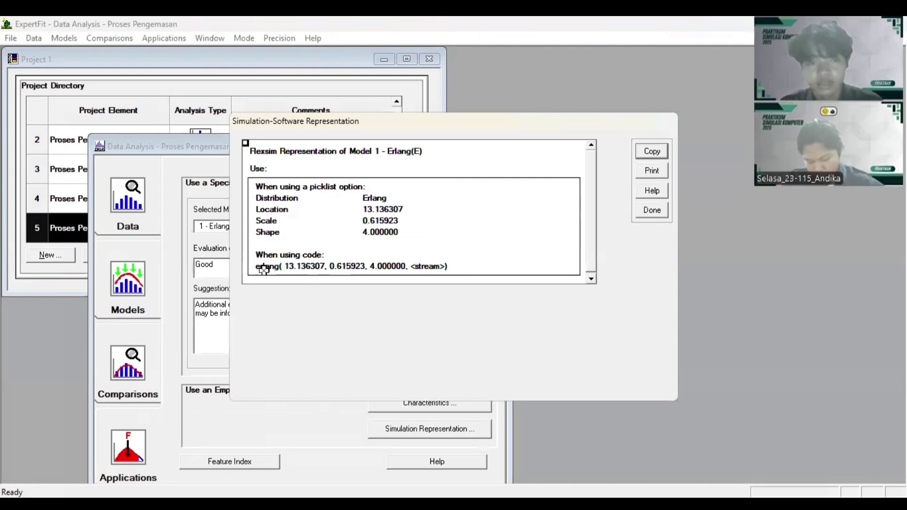
left_click_drag(255, 265, 362, 266)
left_click(656, 154)
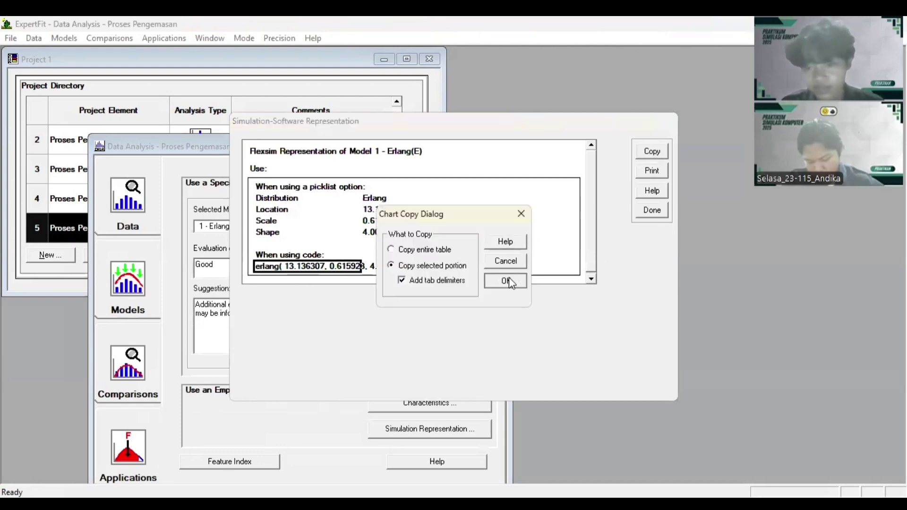
left_click(506, 281)
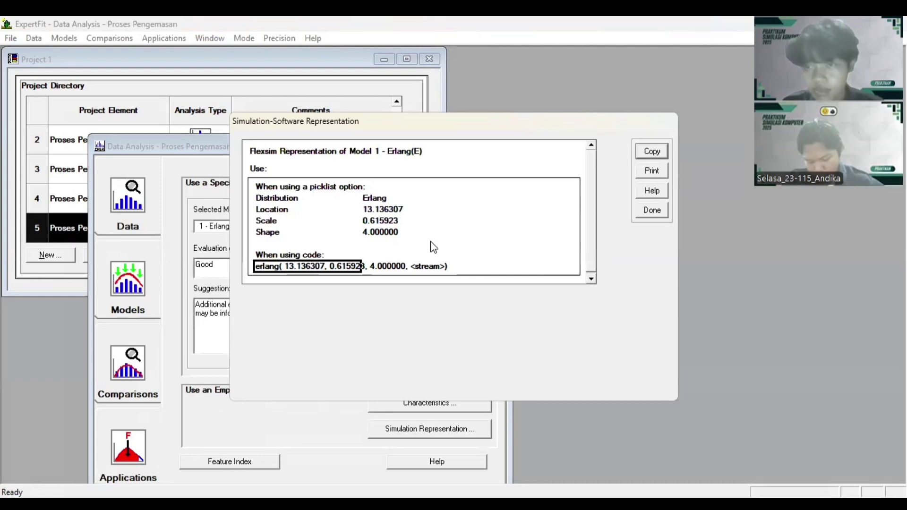
Switch to FlexSim and replace the process time of the Pengemasan combiner with the copied erlang expression.
key("alt+Tab")
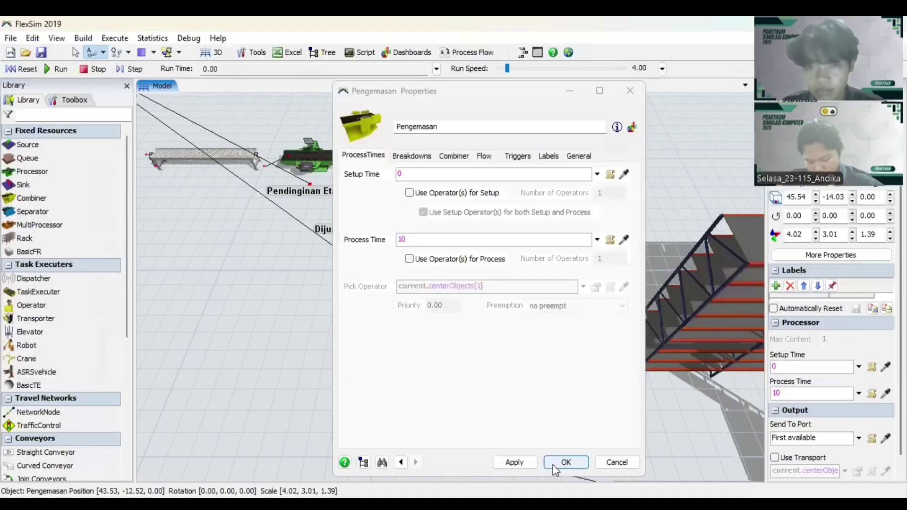
left_click(431, 235)
key("BackSpace")
key("BackSpace")
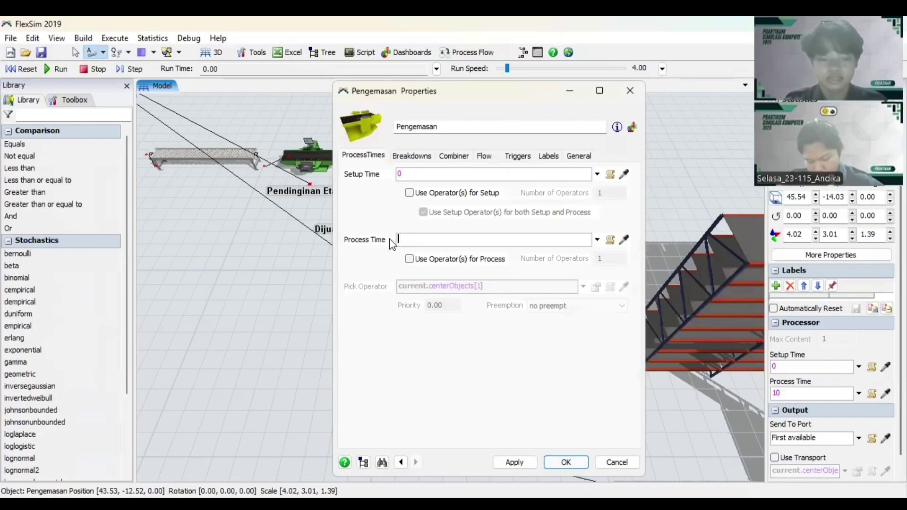
key("ctrl+v")
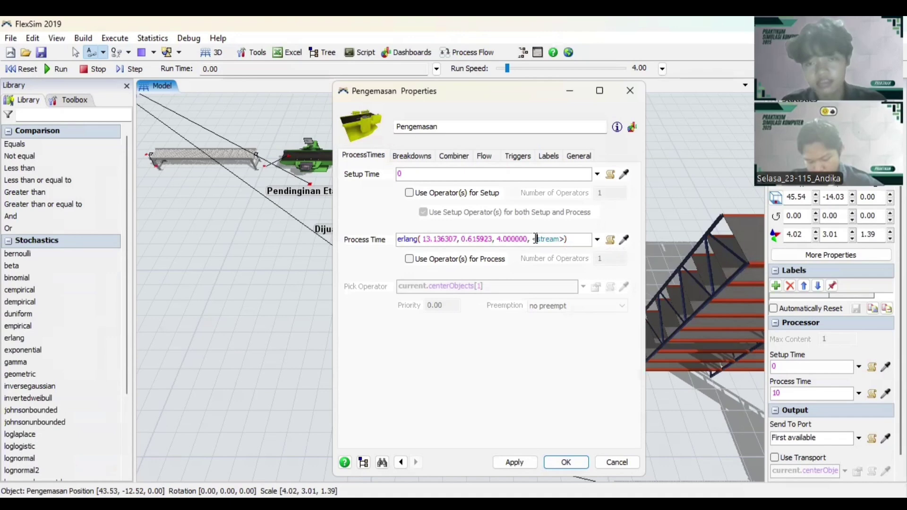
Replace the stream placeholder in Pengemasan's erlang process time with getstream(current), and apply the combiner's properties.
type("get")
key("Right")
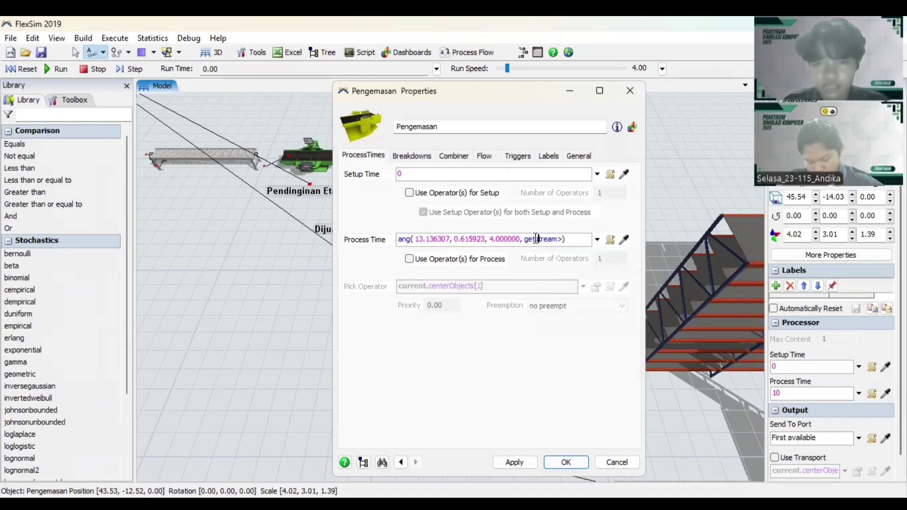
key("BackSpace")
type("(c")
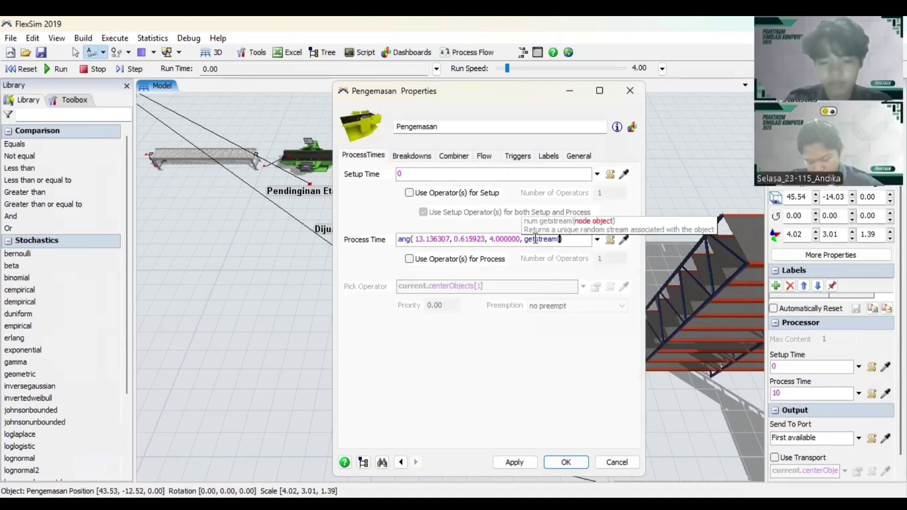
type("urrent")
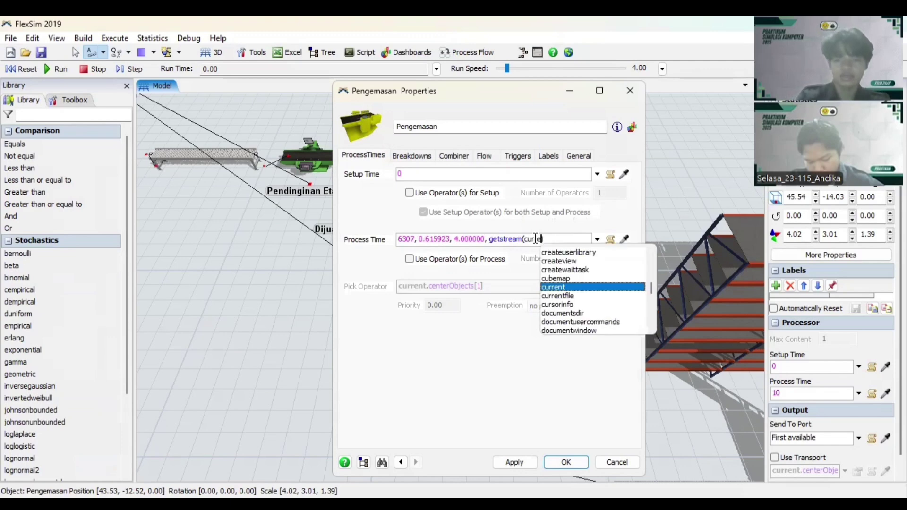
type(")")
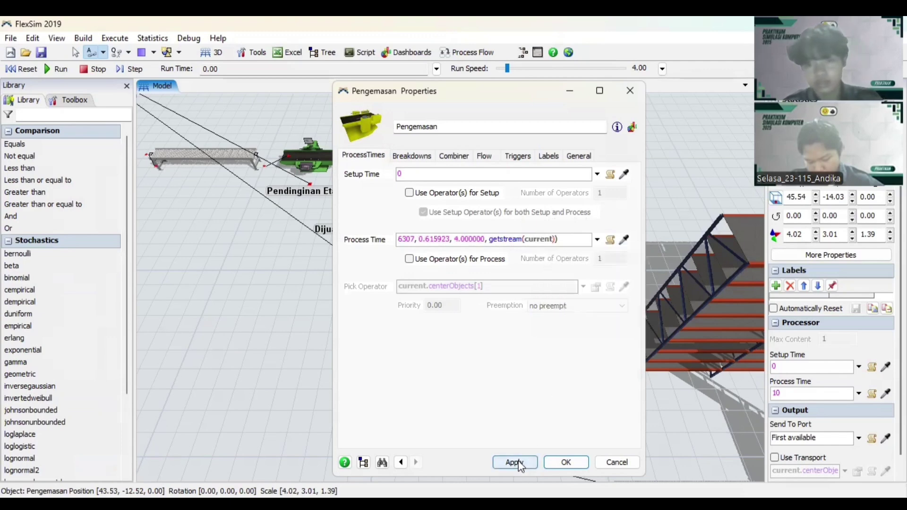
left_click(413, 156)
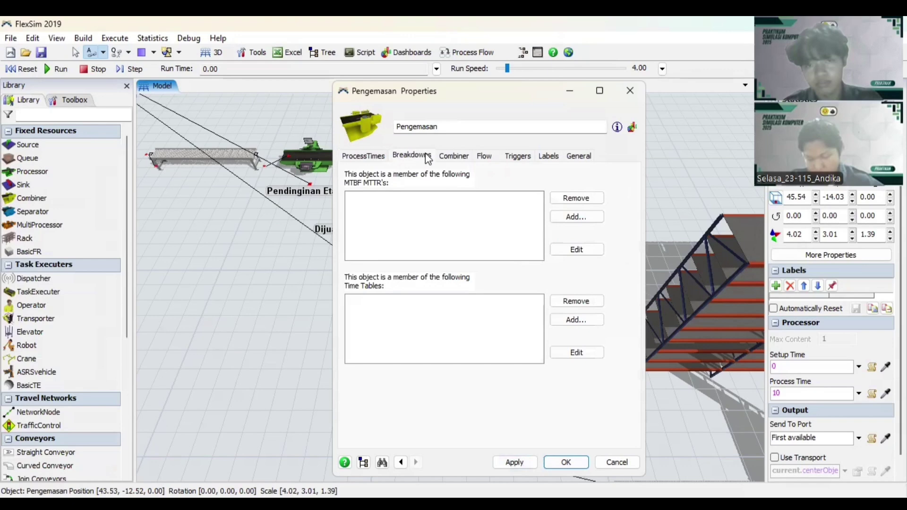
left_click(451, 157)
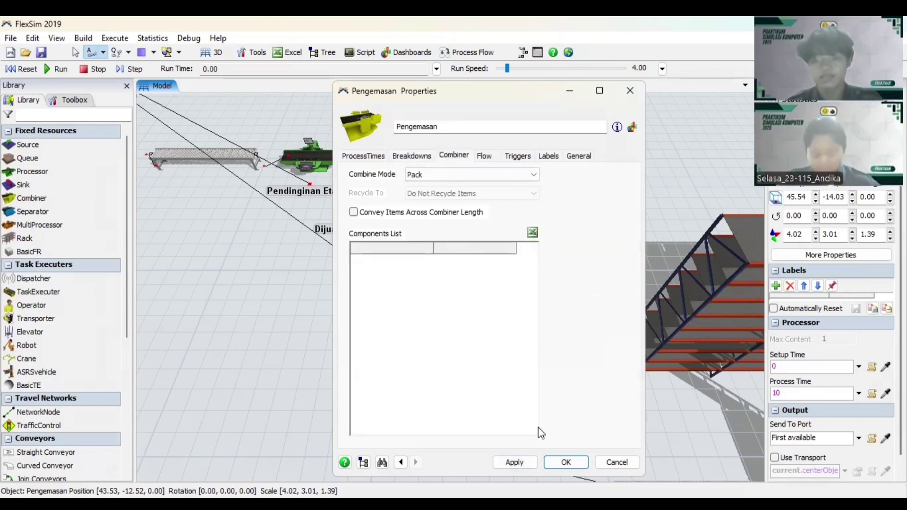
left_click(514, 461)
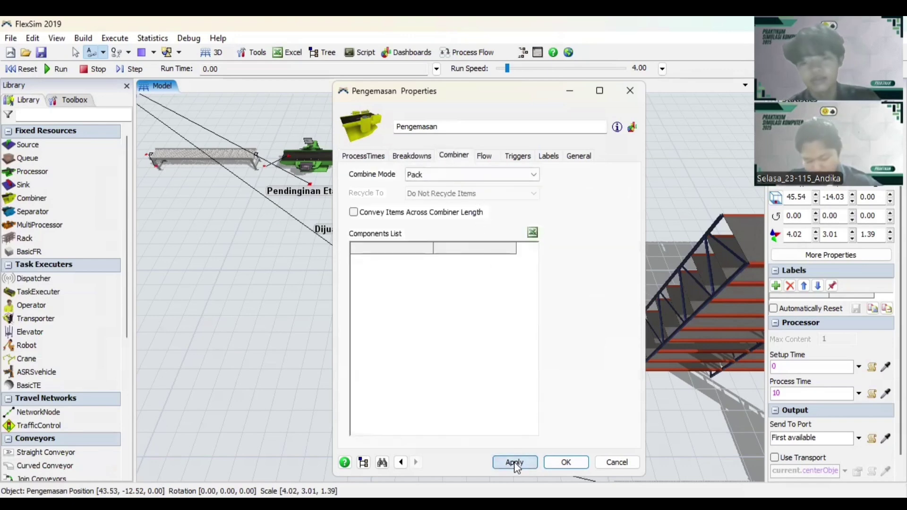
left_click(562, 462)
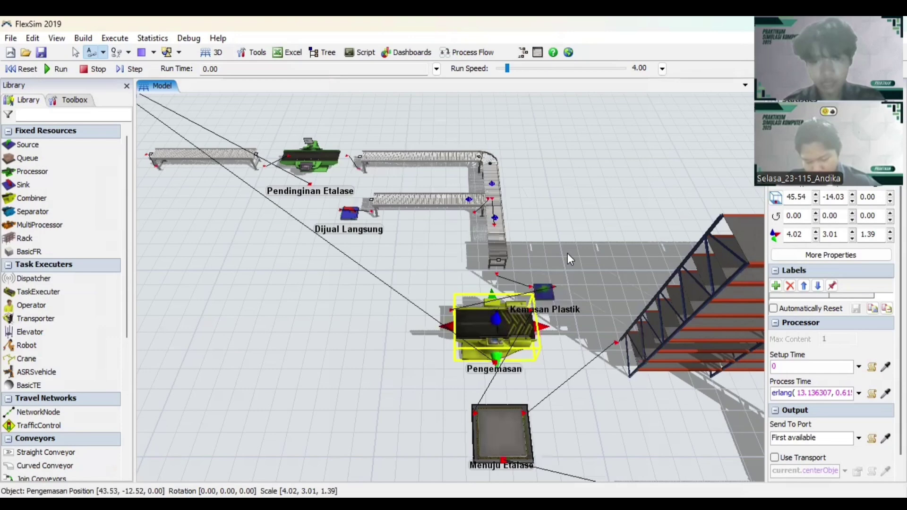
Connect the end of the straight conveyor above Pengemasan to the Pengemasan combiner.
left_click(531, 262)
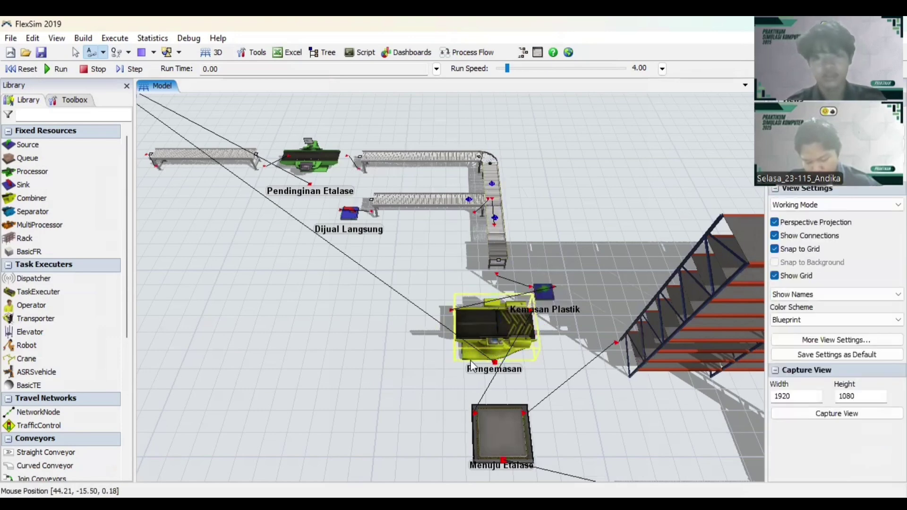
left_click(103, 52)
left_click(142, 66)
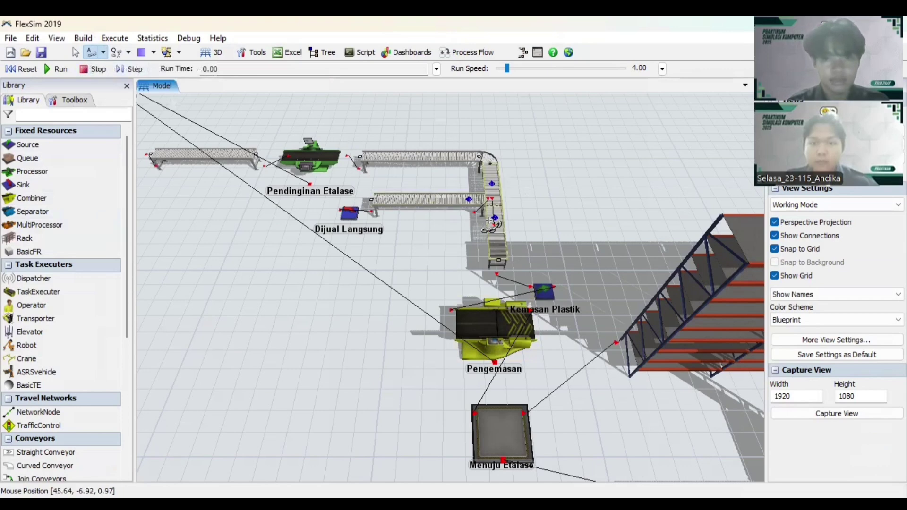
left_click(499, 246)
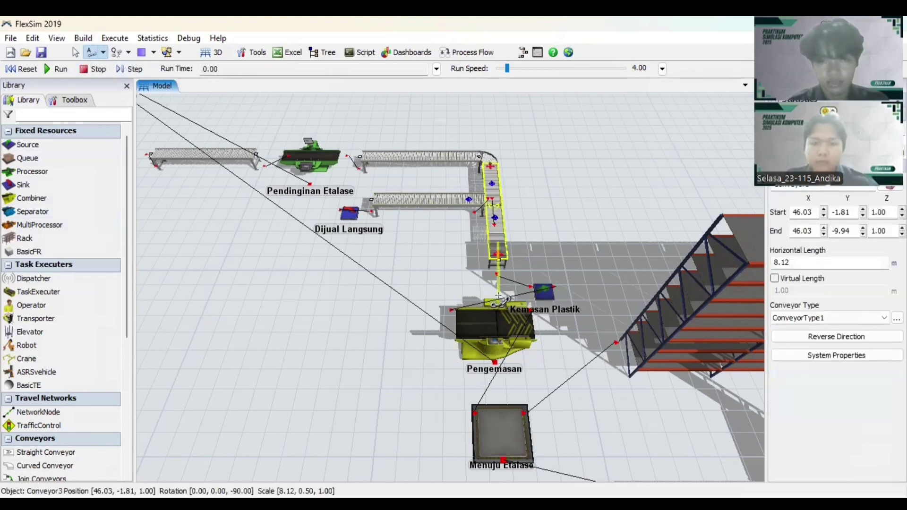
left_click(491, 317)
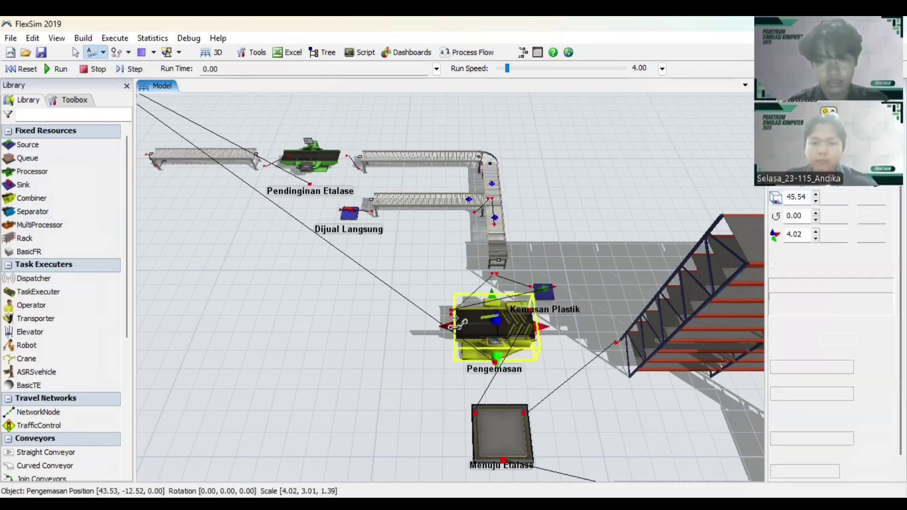
left_click(87, 240)
left_click(220, 275)
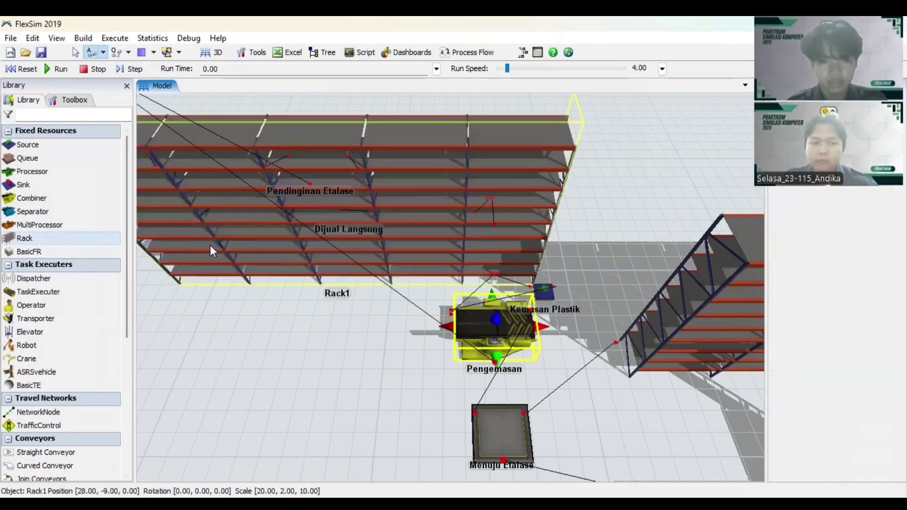
key("ctrl+z")
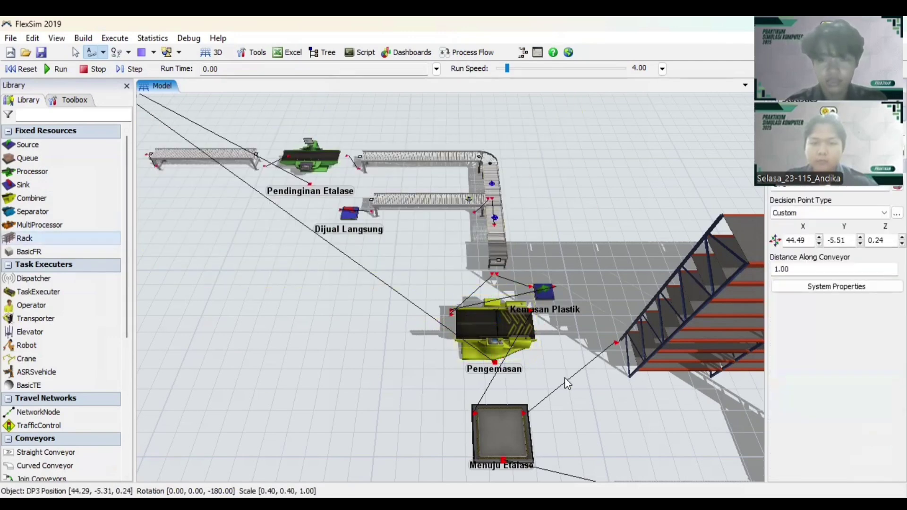
Set the target quantity from input port 2 of the Pengemasan combiner to 8 and confirm its properties.
left_click_drag(564, 380, 478, 331)
left_click(477, 332)
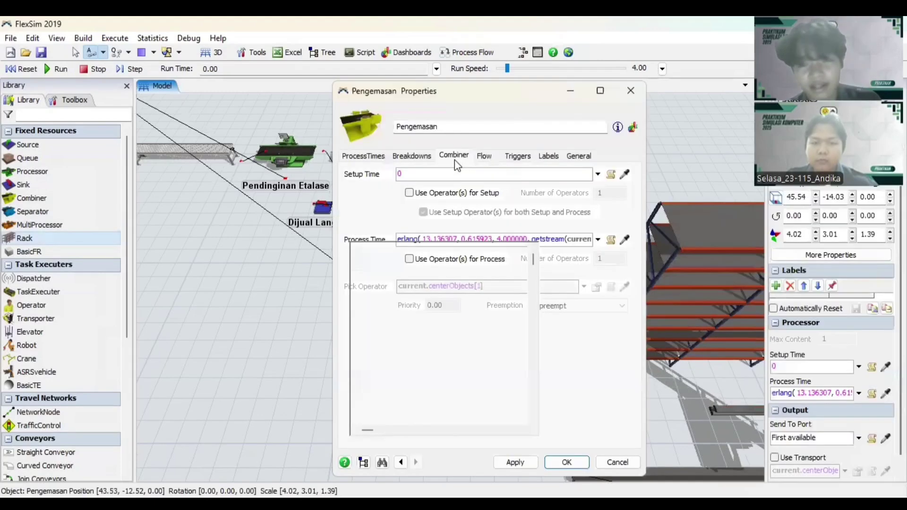
left_click(453, 156)
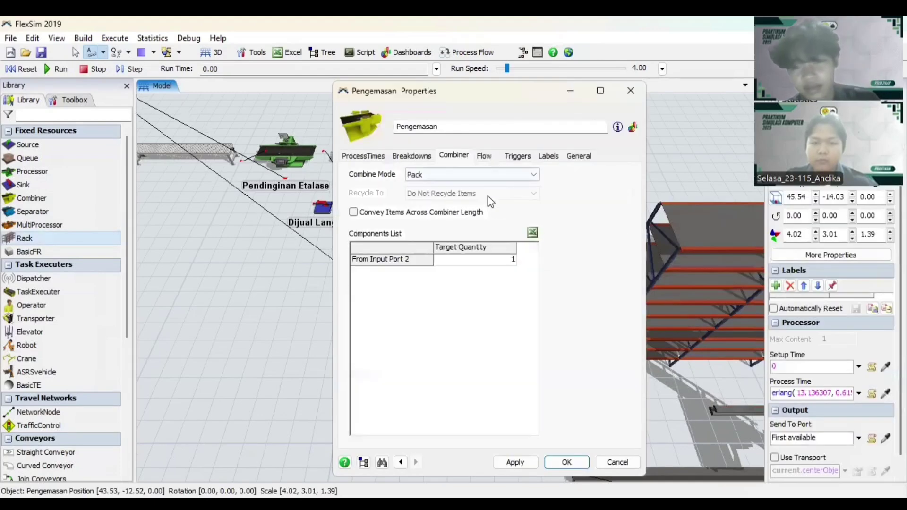
left_click(493, 264)
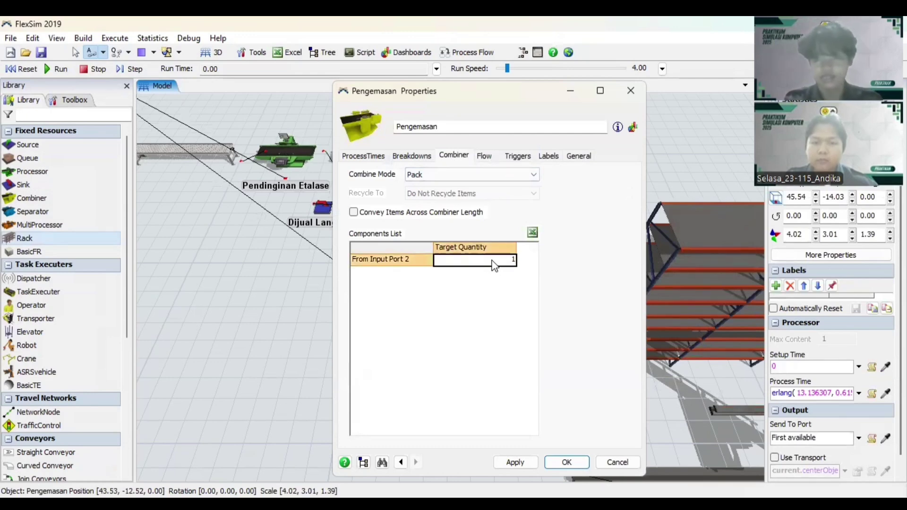
type("8")
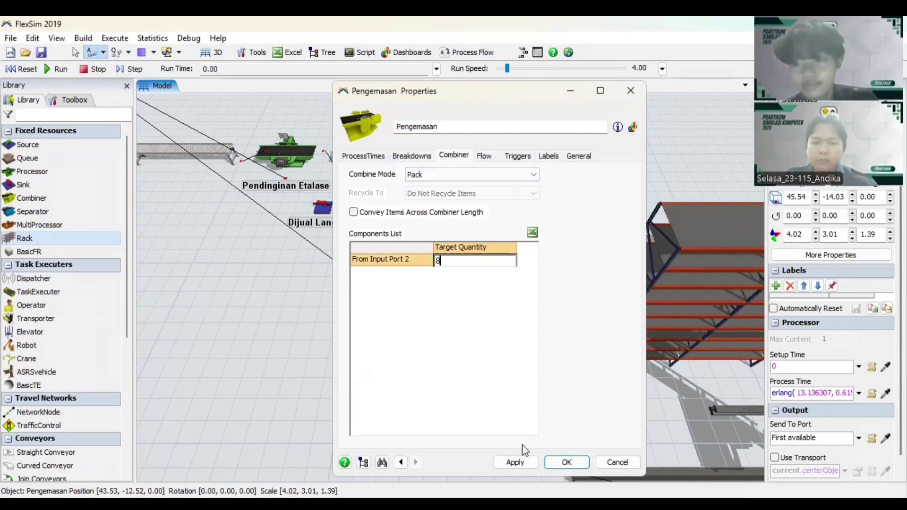
left_click(519, 462)
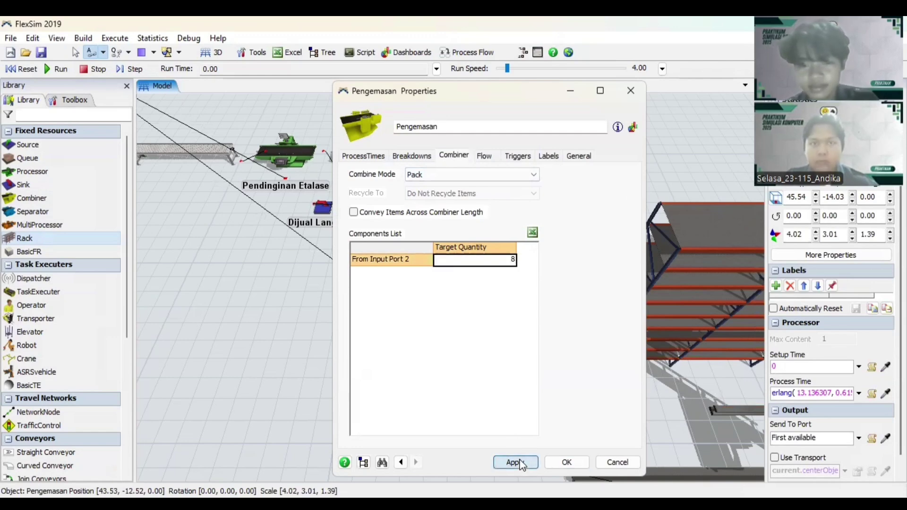
left_click(560, 463)
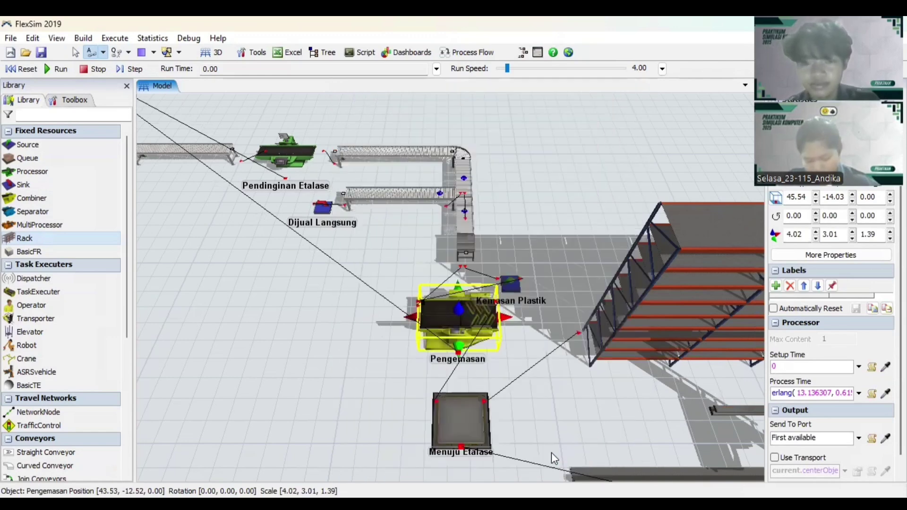
Set the maximum content of the Menuju Etalase queue to 10.
left_click(571, 414)
left_click_drag(573, 415, 374, 313)
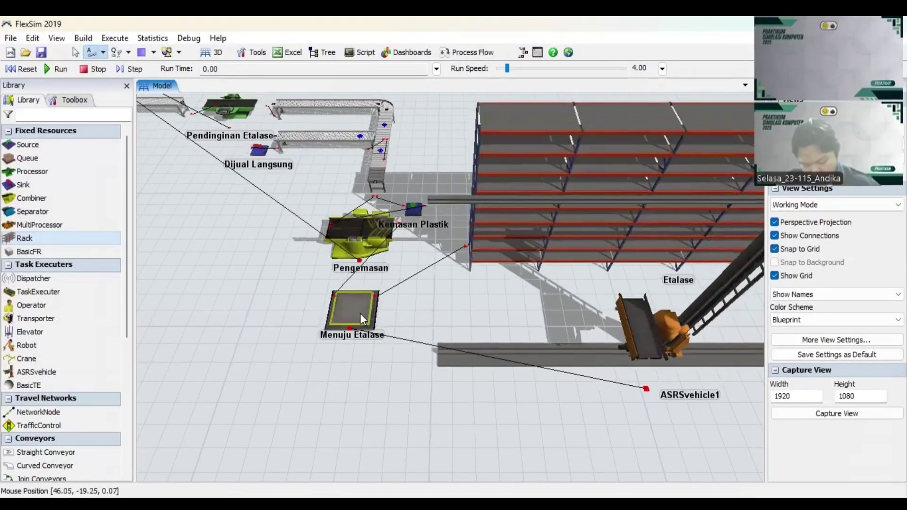
left_click(359, 313)
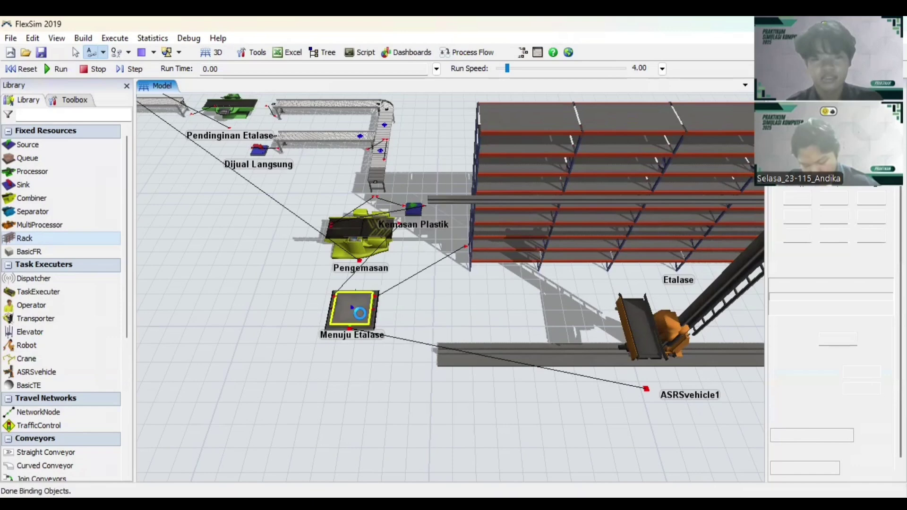
double_click(359, 313)
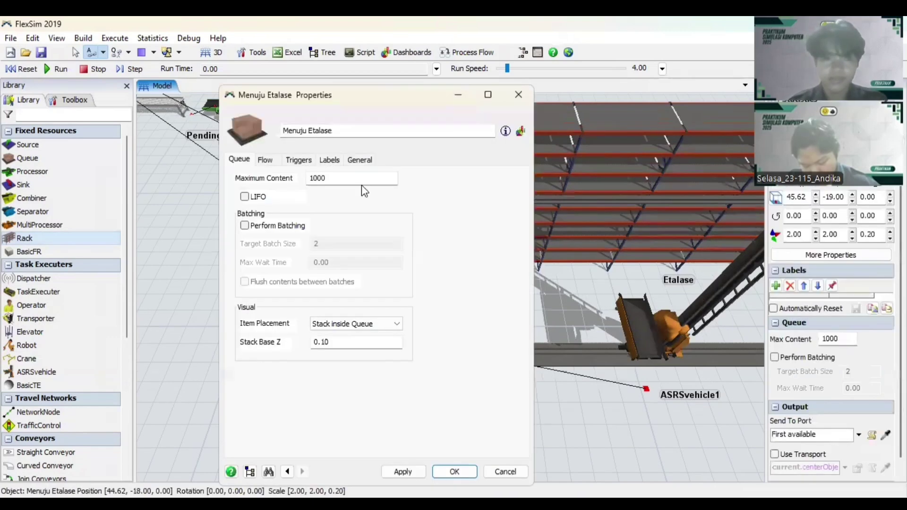
left_click(349, 178)
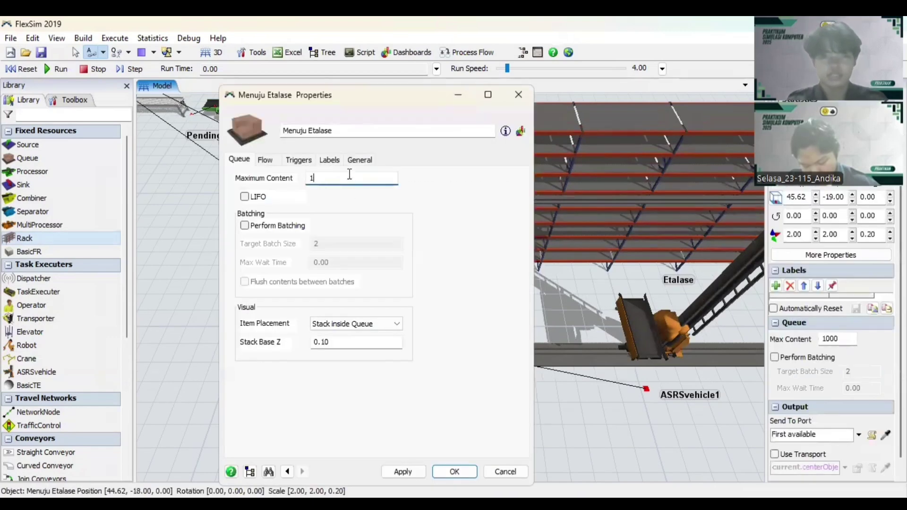
type("10")
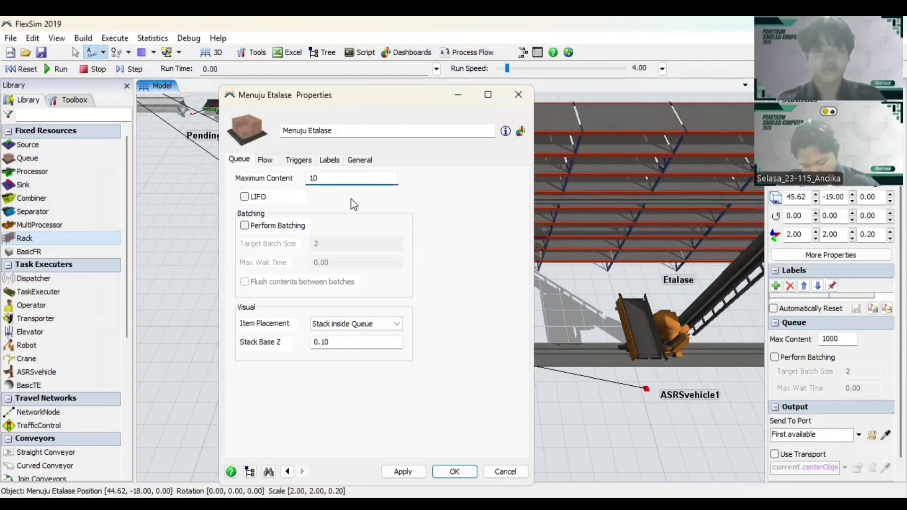
Enable batching on the Menuju Etalase queue with a target batch size of 1, and confirm its properties.
left_click(245, 225)
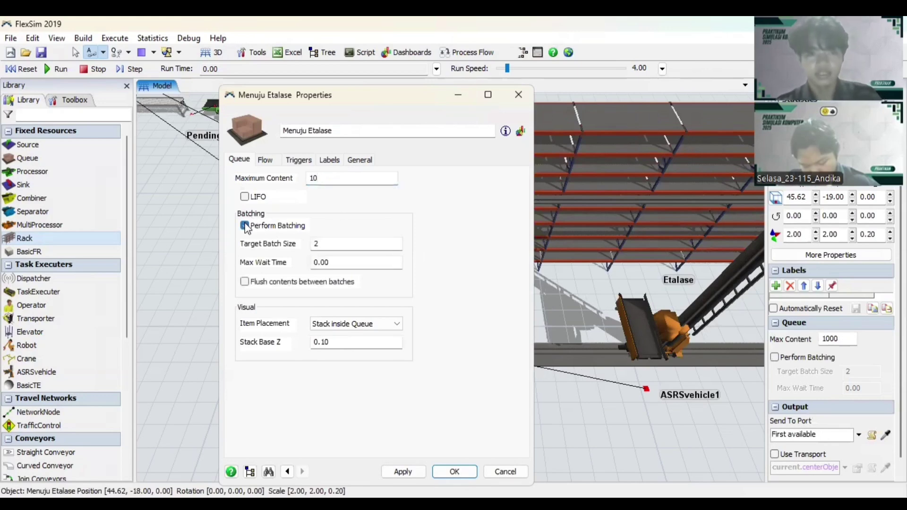
left_click(331, 243)
type("1")
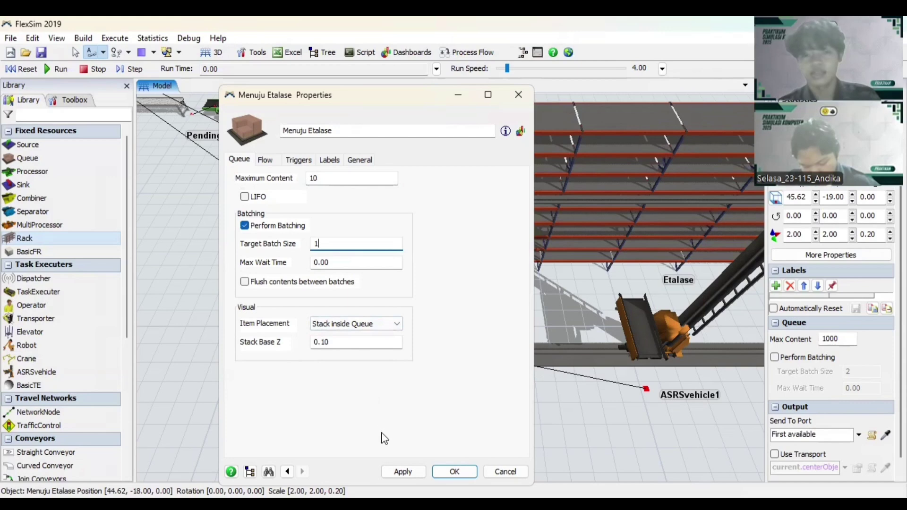
left_click(404, 471)
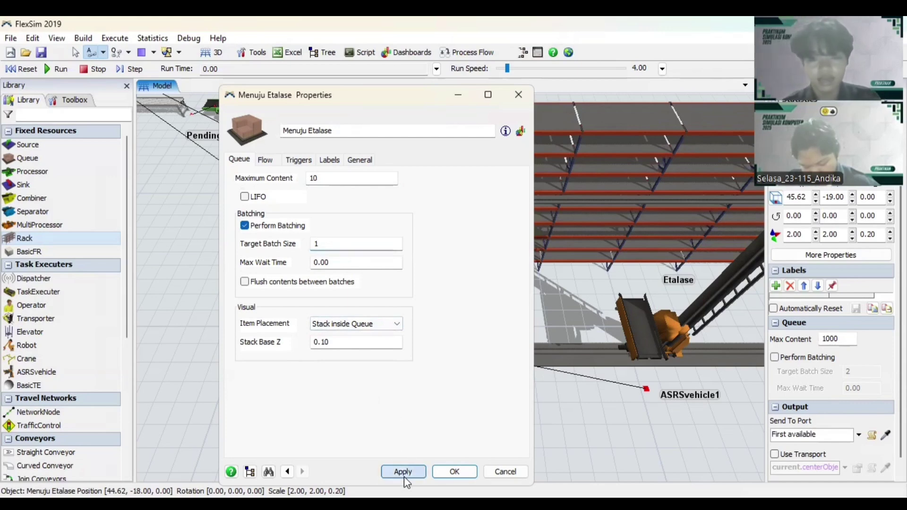
left_click(454, 471)
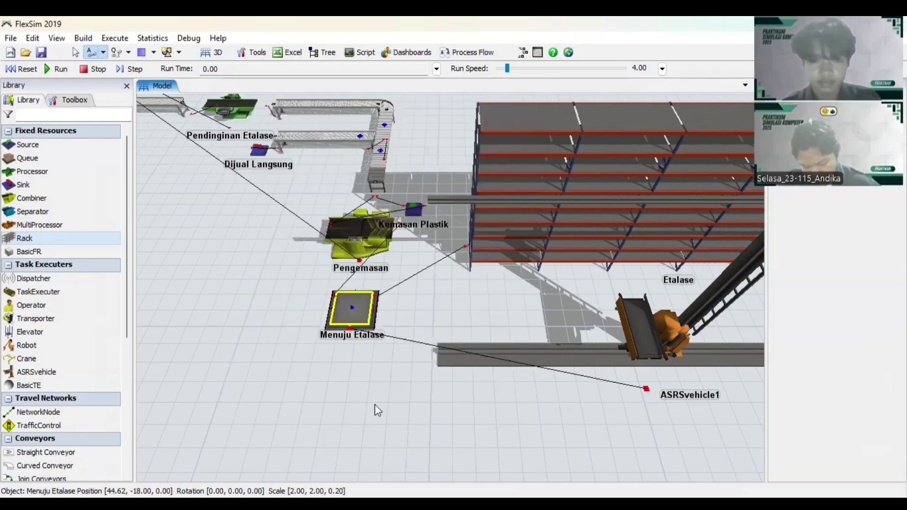
Open the size table of the Etalase rack to review its bays and levels.
left_click_drag(375, 405, 576, 468)
left_click_drag(359, 295, 577, 449)
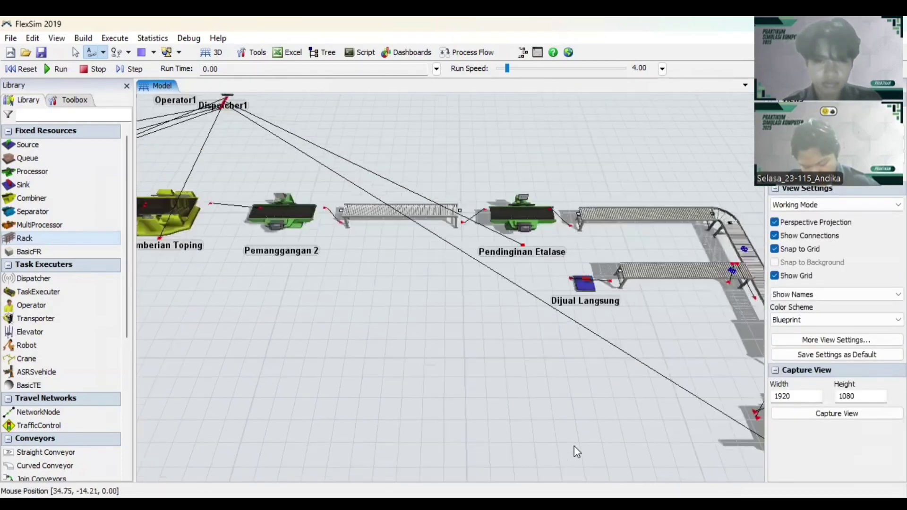
left_click_drag(319, 188, 455, 366)
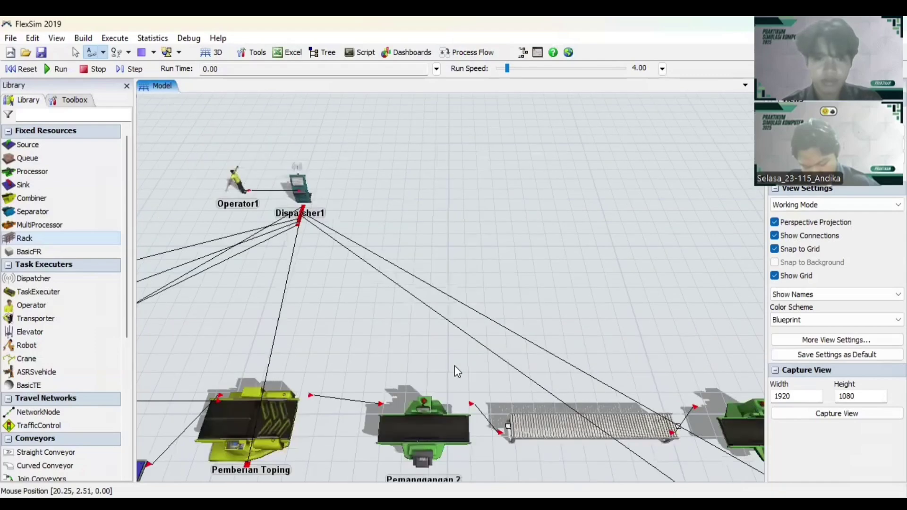
left_click_drag(364, 292, 427, 324)
scroll(426, 323, "down", 2)
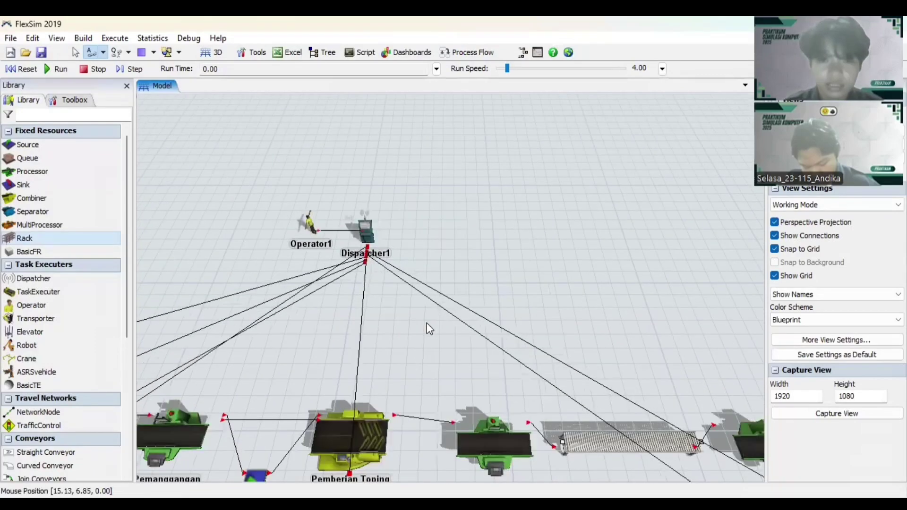
left_click_drag(723, 381, 307, 188)
left_click_drag(614, 250, 305, 130)
double_click(449, 183)
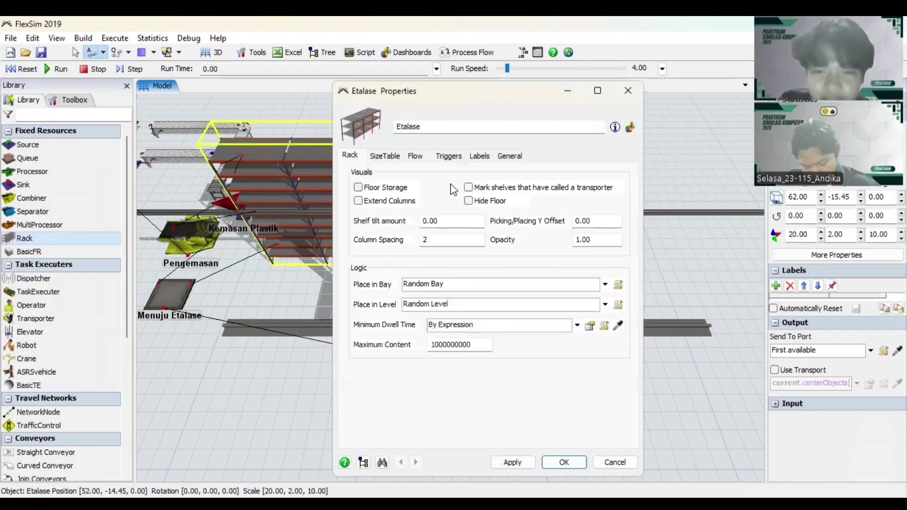
left_click(385, 156)
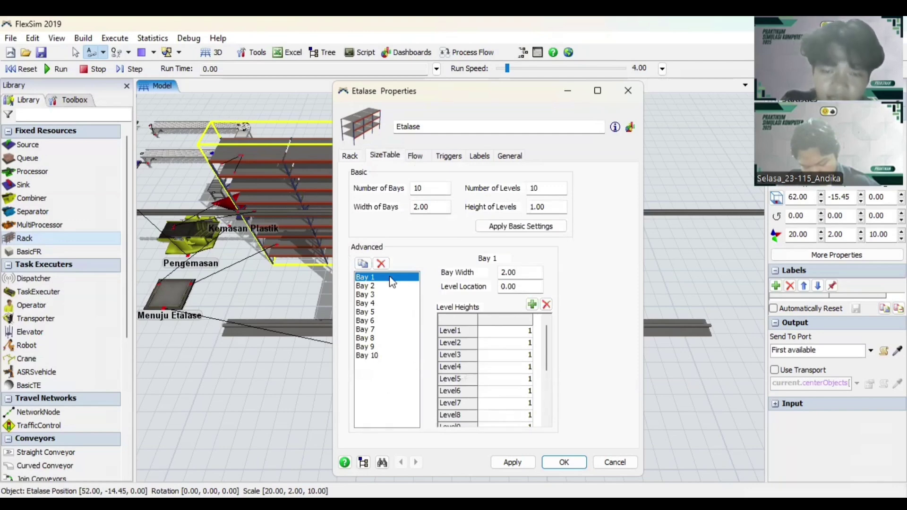
Duplicate Bay 1 of the Etalase rack, delete the added Bay 11, and confirm the rack's properties.
left_click(362, 264)
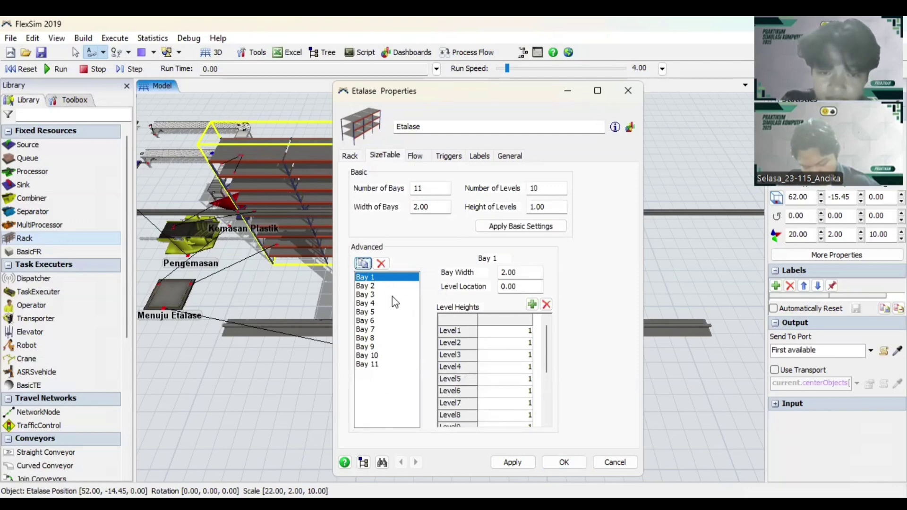
left_click(373, 365)
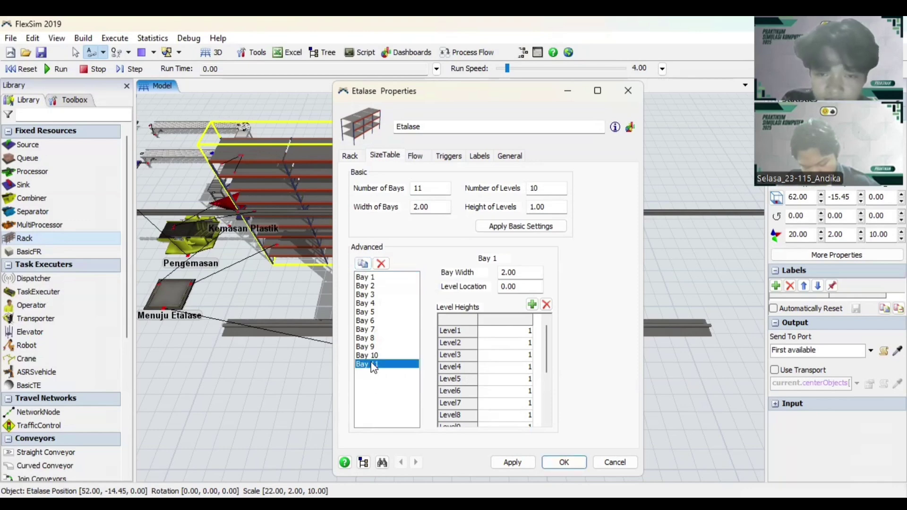
left_click(383, 265)
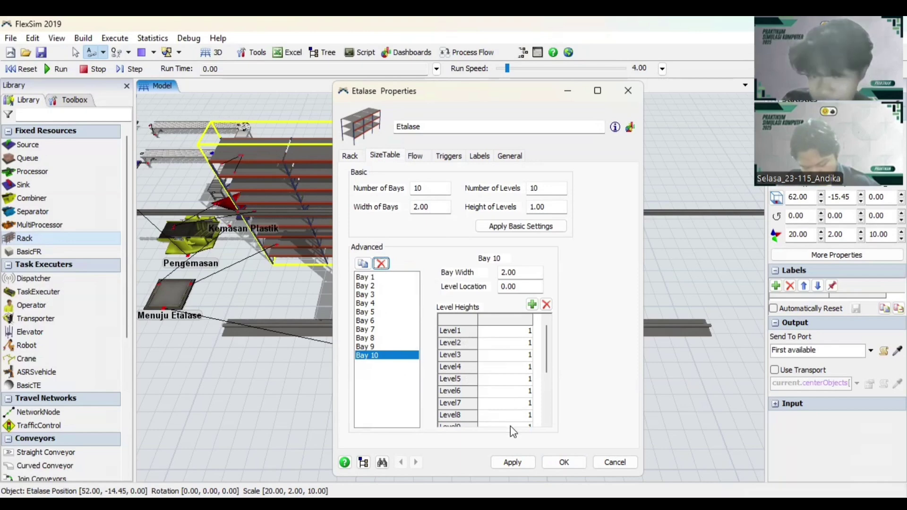
left_click(514, 463)
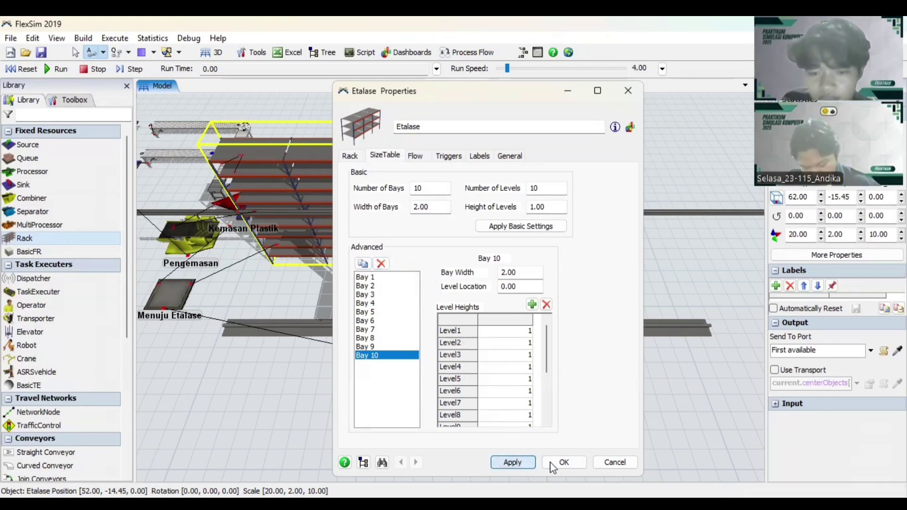
left_click(564, 463)
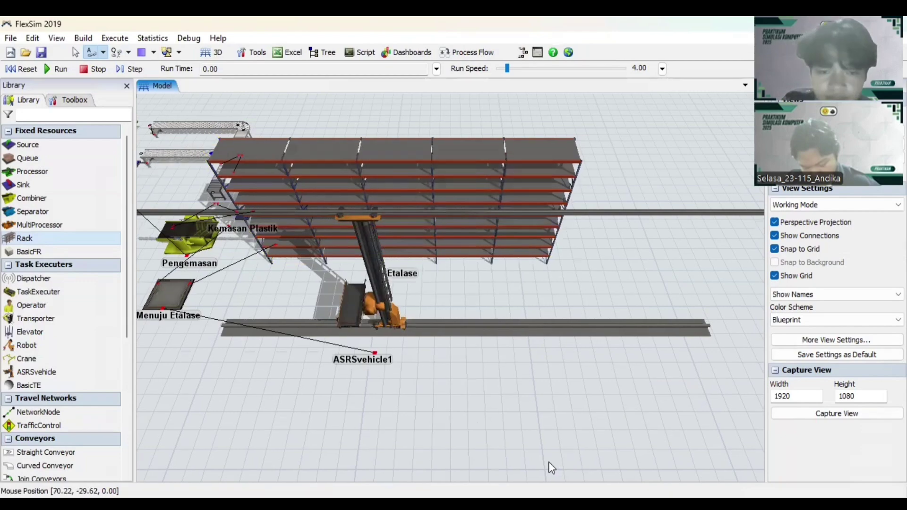
Set Dispatcher1 to pass tasks by Shortest Distance, and apply and confirm its properties.
scroll(399, 409, "up", 3)
left_click_drag(399, 409, 515, 423)
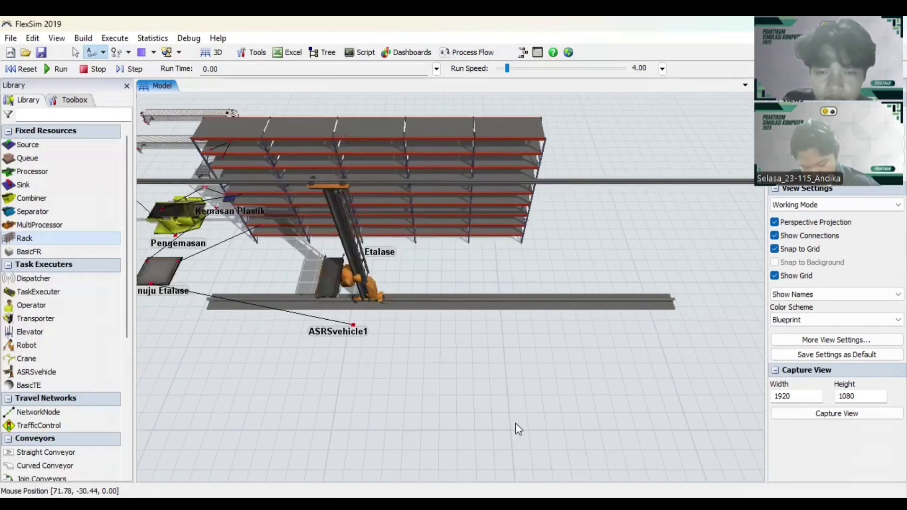
left_click_drag(260, 344, 551, 439)
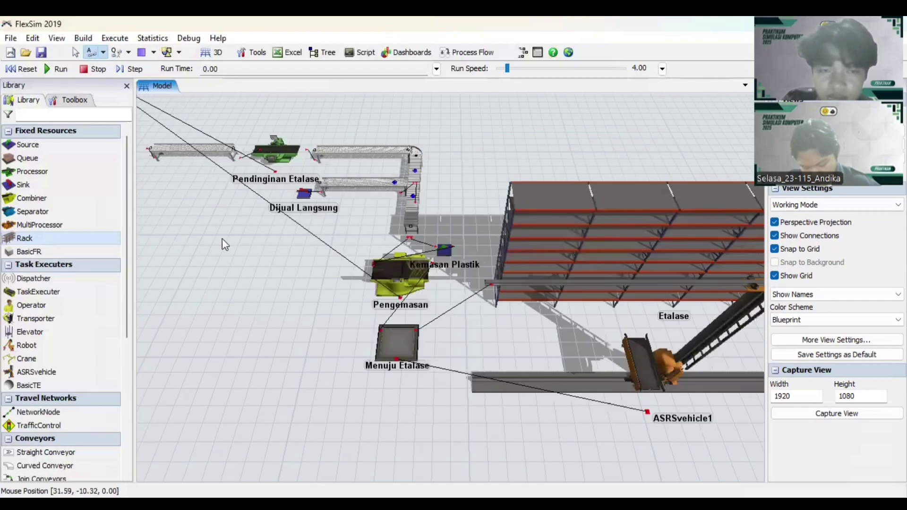
left_click_drag(222, 239, 506, 380)
left_click_drag(321, 161, 410, 203)
left_click(360, 180)
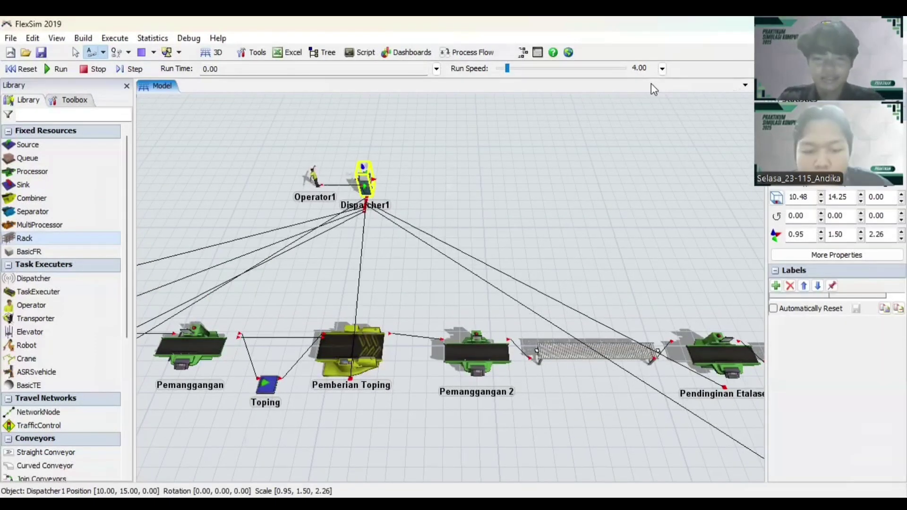
double_click(367, 187)
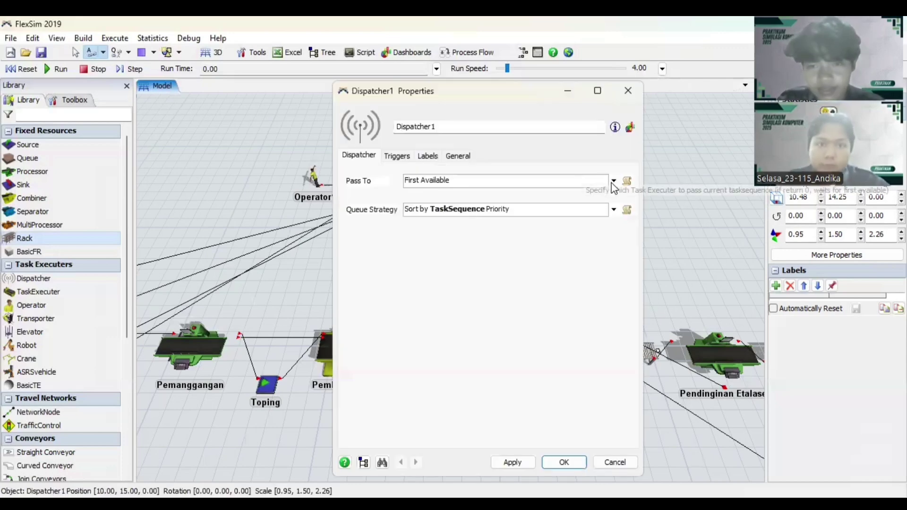
left_click(613, 180)
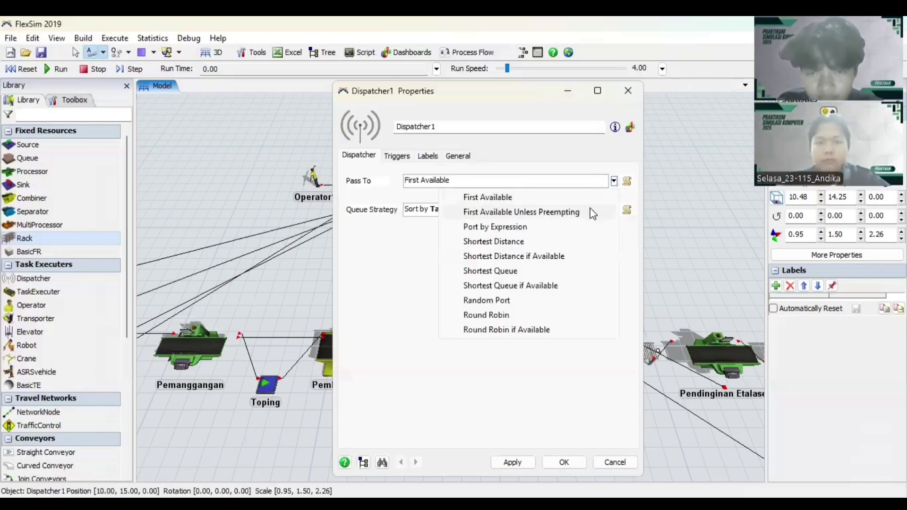
left_click(577, 245)
left_click(513, 462)
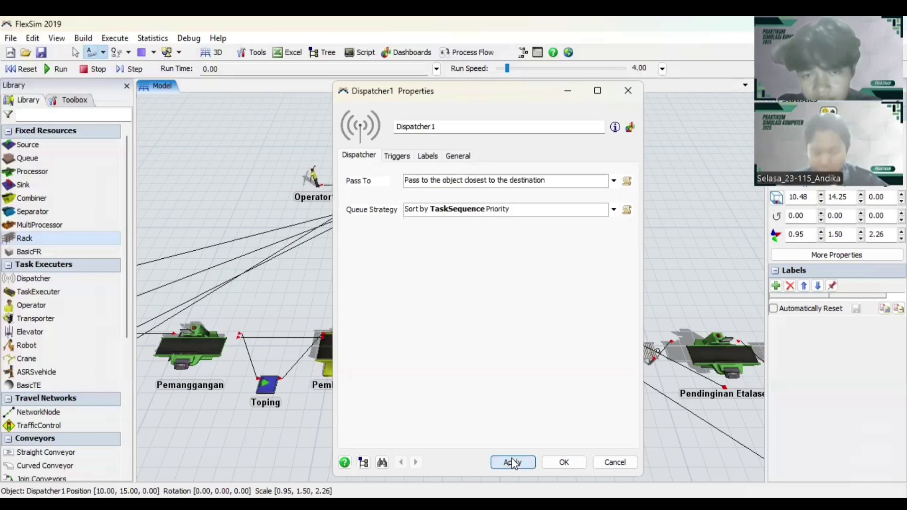
left_click(562, 463)
Enable a simulation stop time of 43200 seconds and switch the run-time display mode to Date and Time.
left_click(453, 200)
scroll(270, 142, "up", 3)
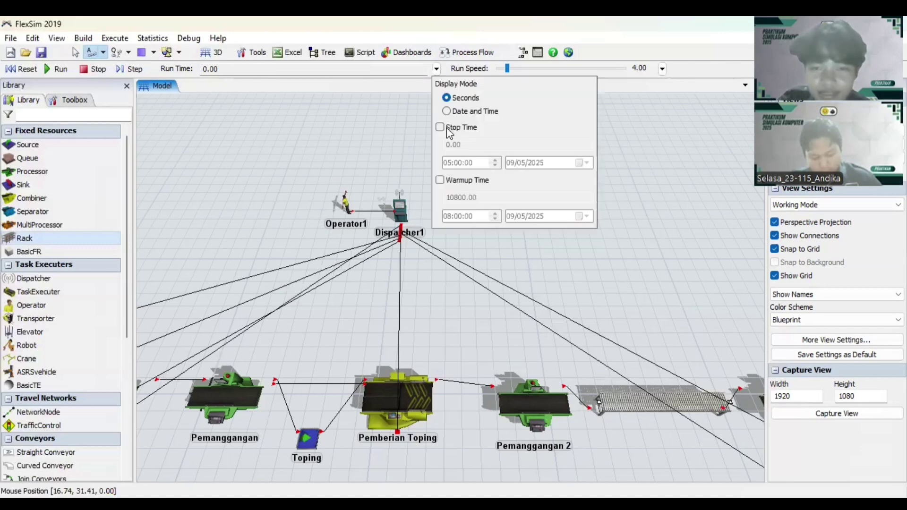
left_click(440, 127)
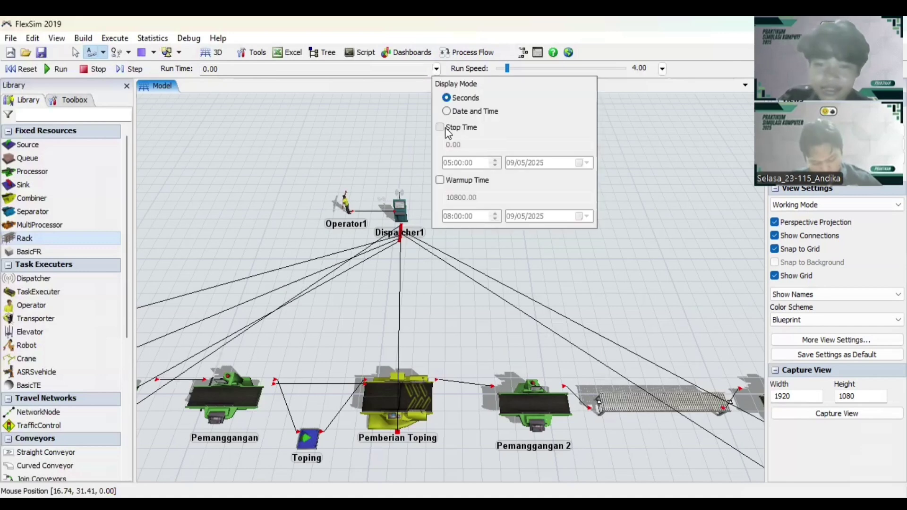
left_click(469, 143)
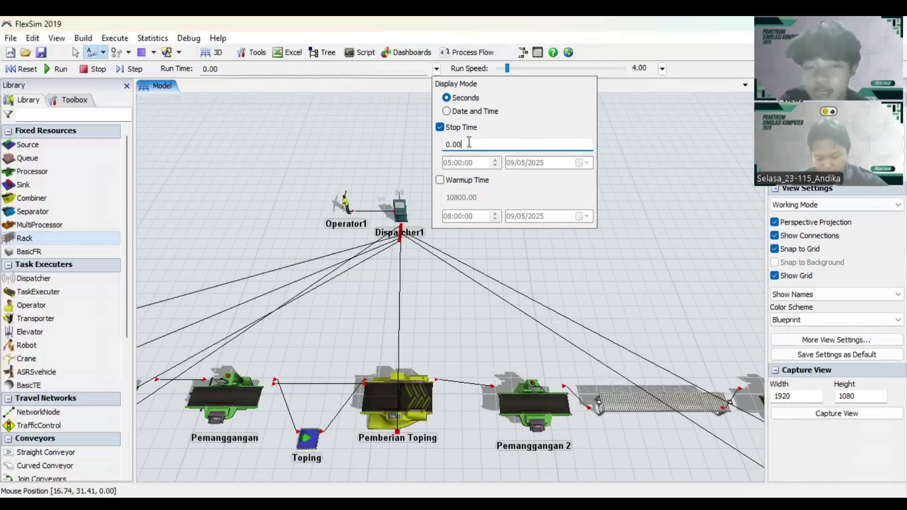
left_click_drag(473, 143, 435, 145)
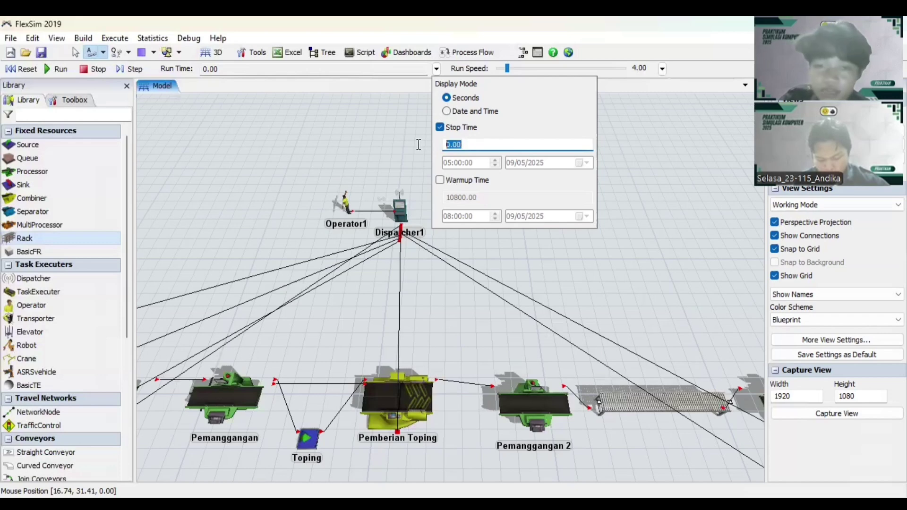
type("4")
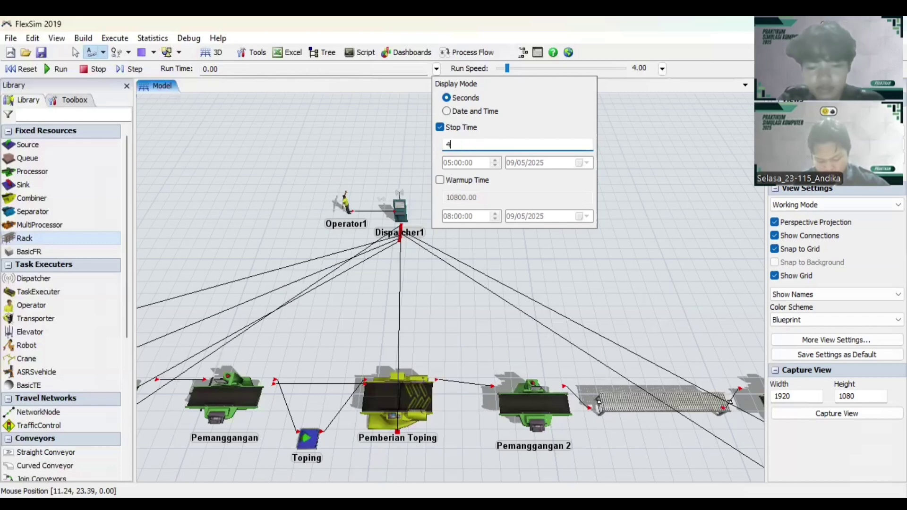
type("3200")
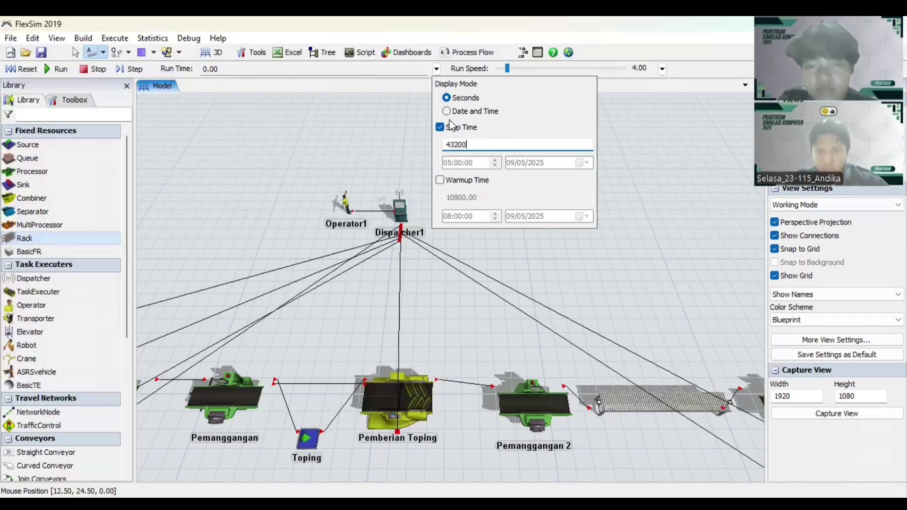
left_click(448, 114)
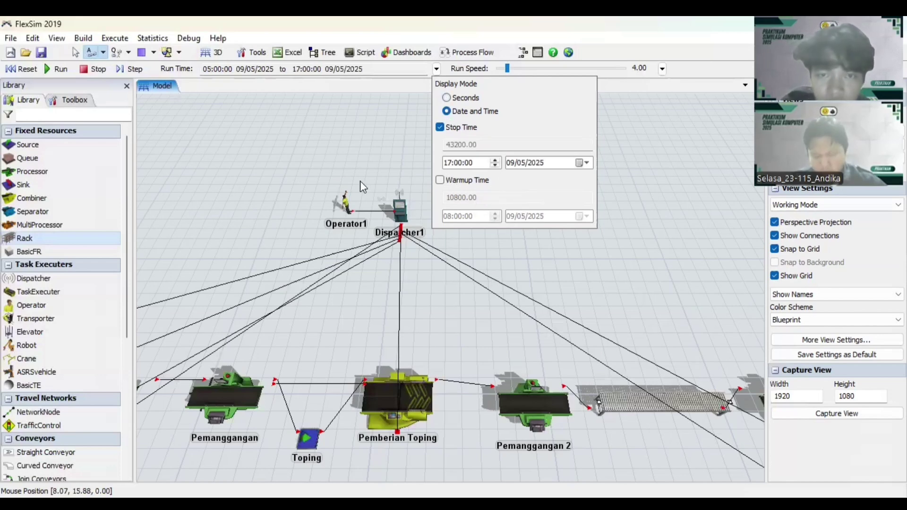
left_click(352, 160)
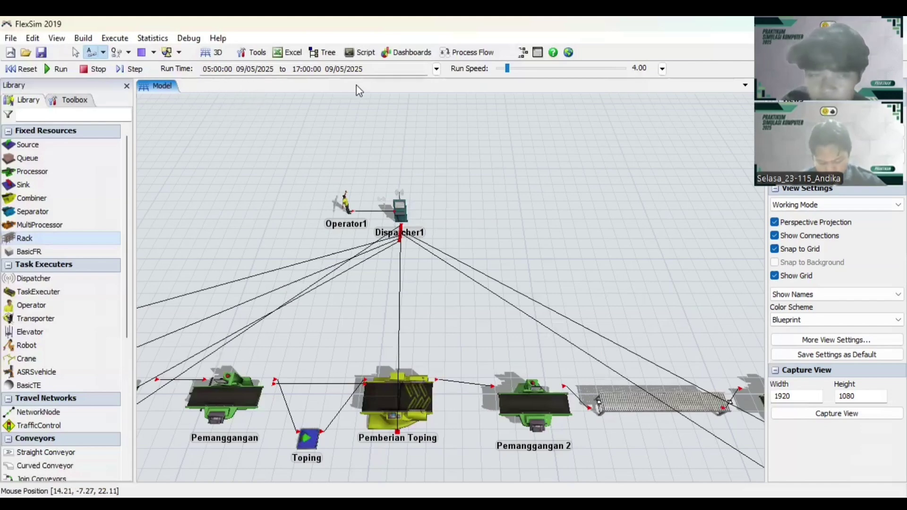
Add a new time table to the breakdowns of the Penuangan Adonan processor.
left_click_drag(319, 329, 393, 301)
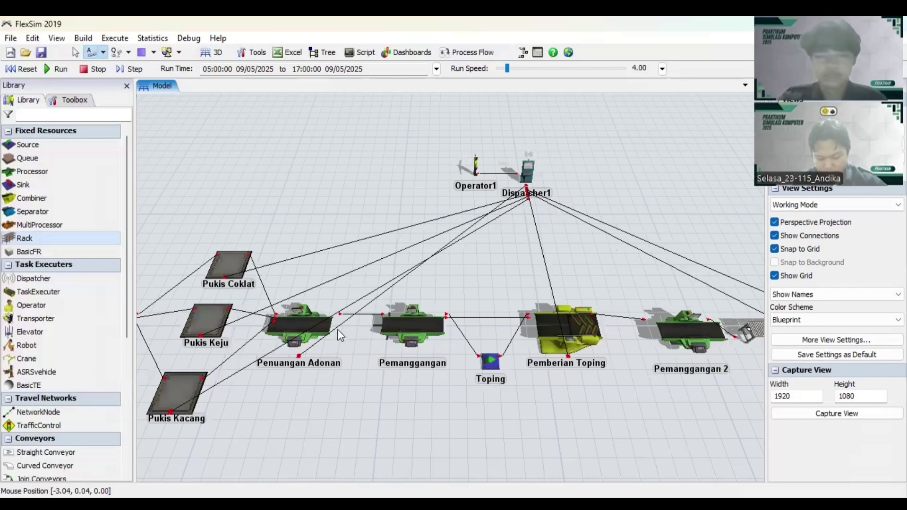
left_click(305, 329)
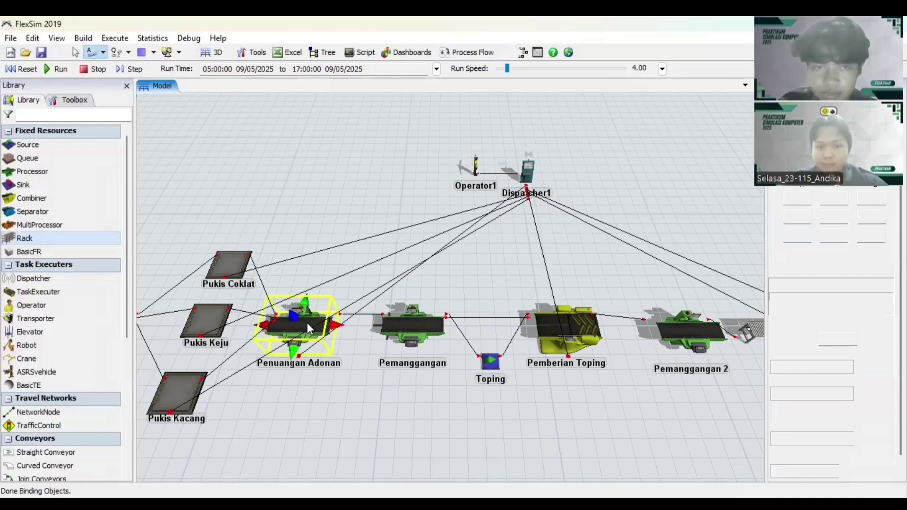
double_click(307, 322)
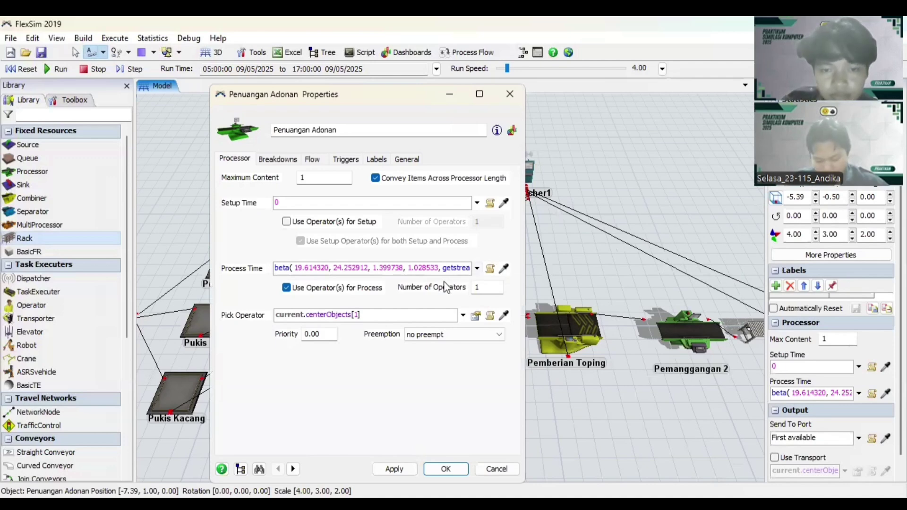
left_click(294, 162)
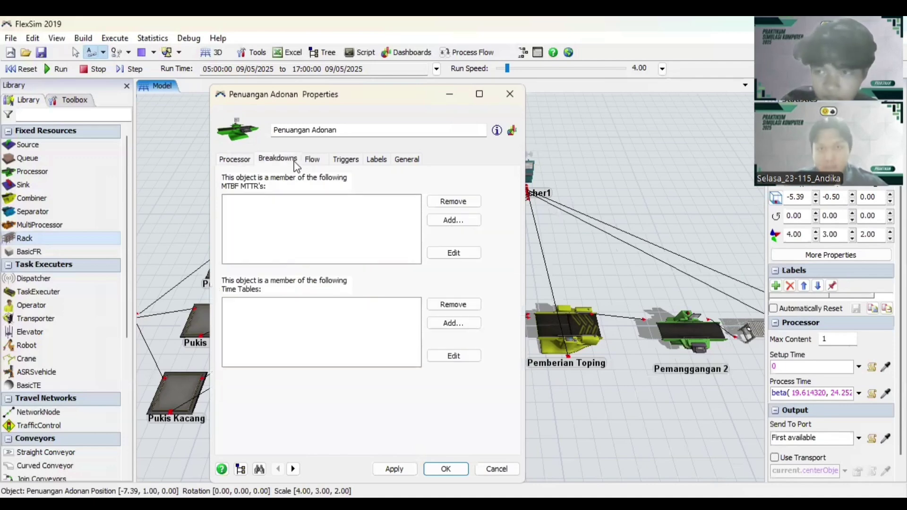
left_click(469, 321)
left_click(464, 337)
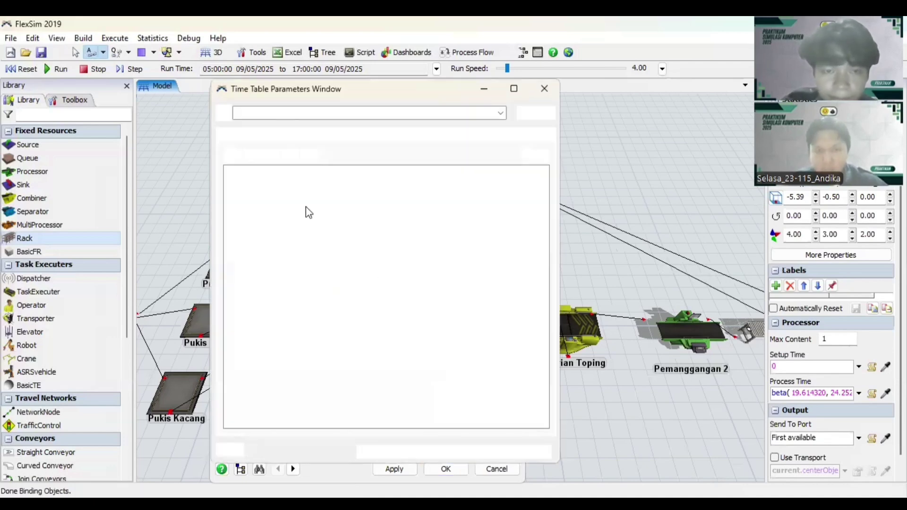
Set the mode of the Penuangan Adonan time table to Daily Repeat.
left_click(282, 136)
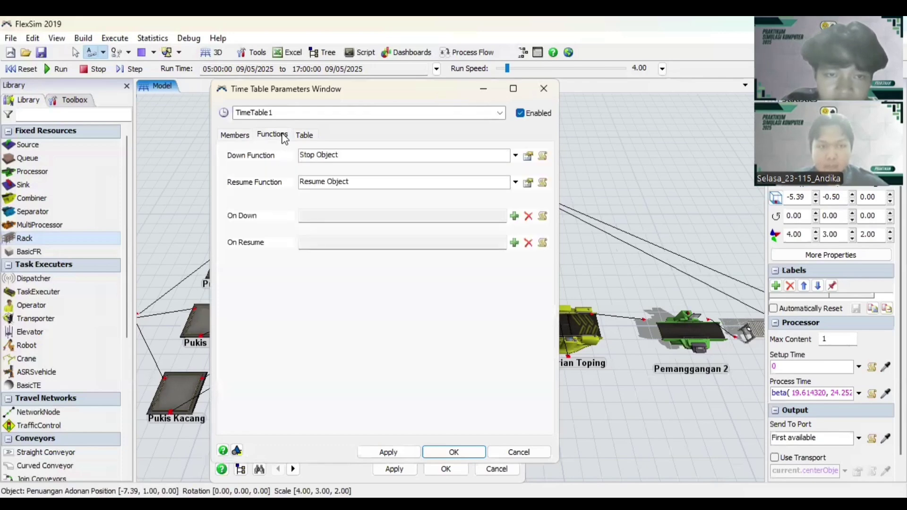
left_click(304, 136)
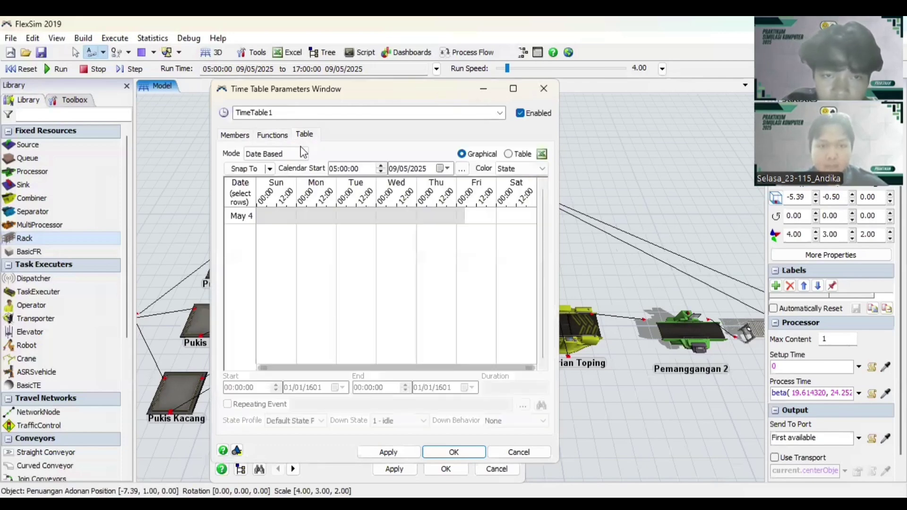
left_click(302, 155)
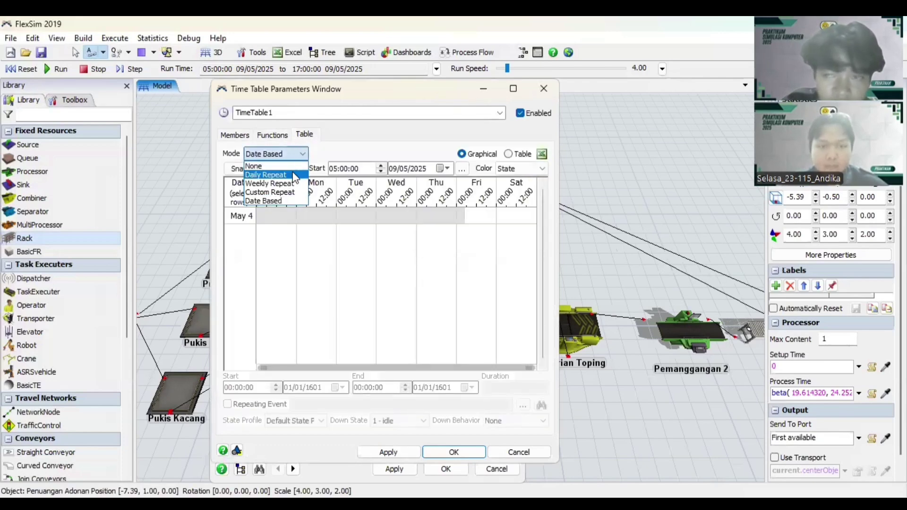
left_click(284, 175)
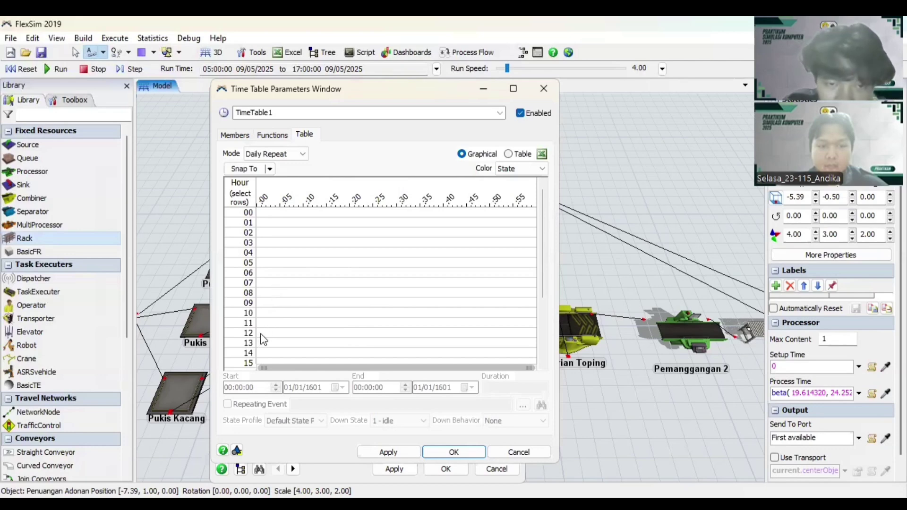
left_click_drag(263, 334, 274, 333)
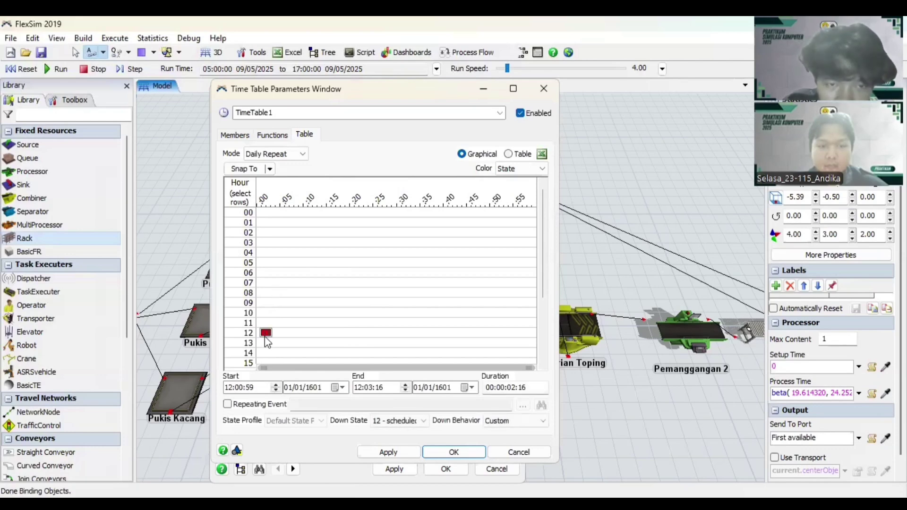
left_click(259, 333)
left_click(259, 334)
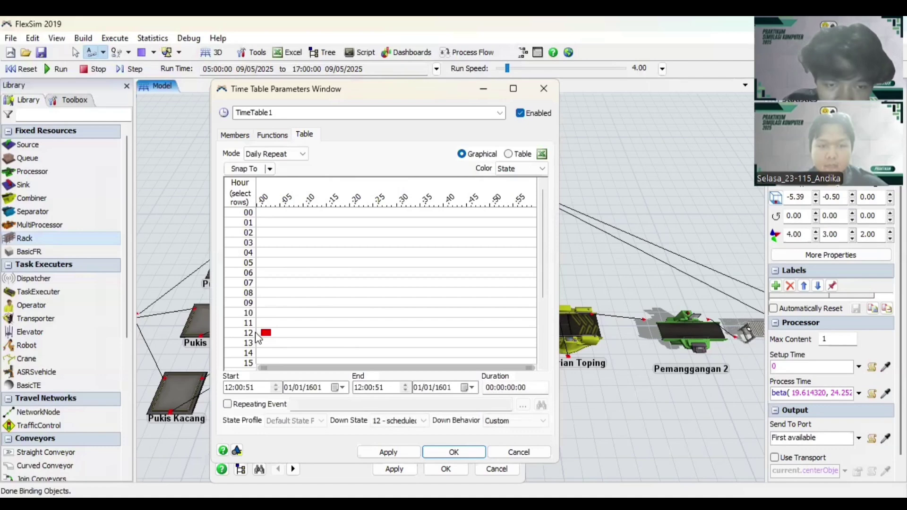
left_click(265, 337)
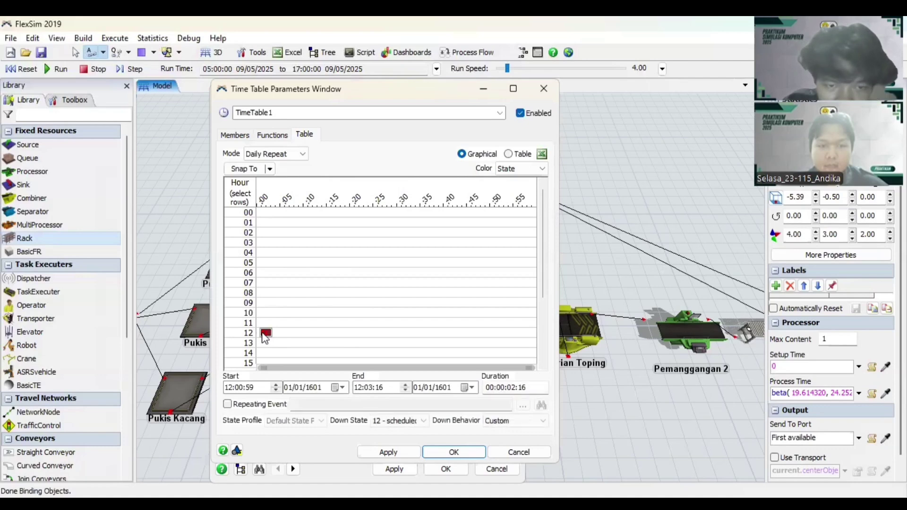
left_click(265, 337)
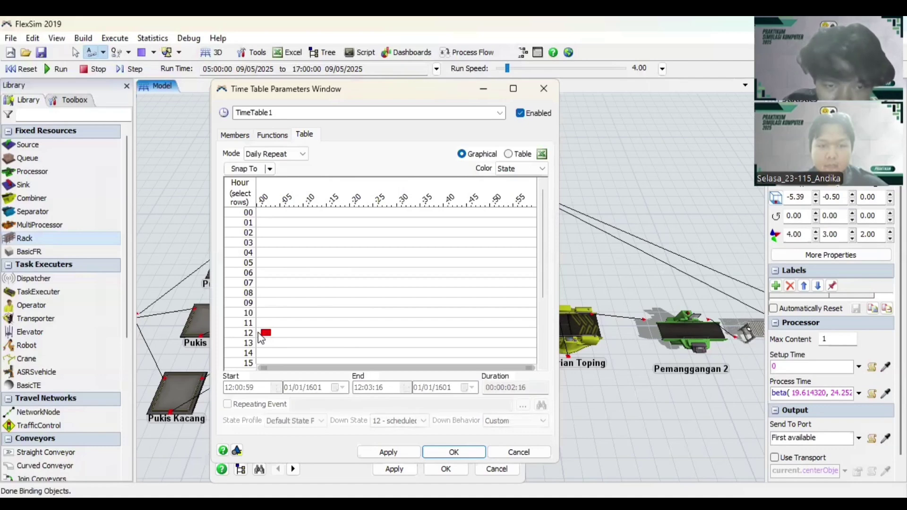
left_click(266, 336)
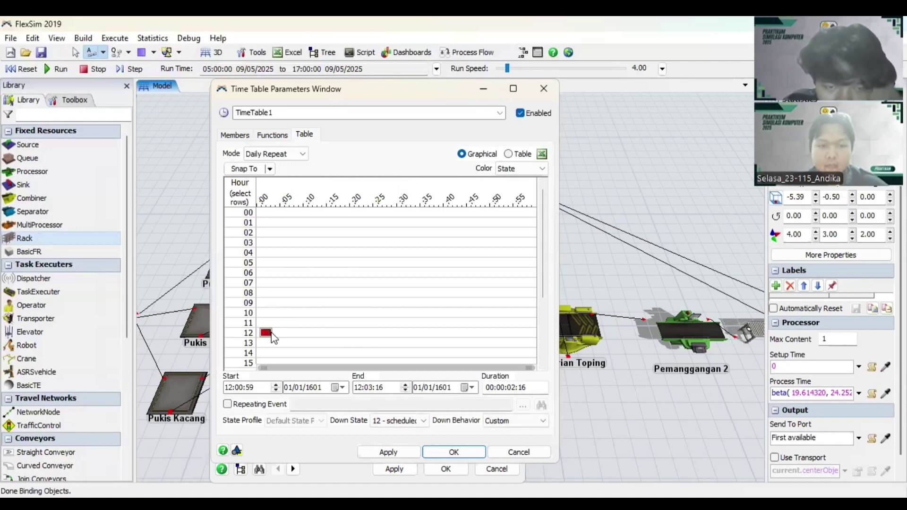
left_click_drag(273, 337, 289, 337)
left_click(263, 333)
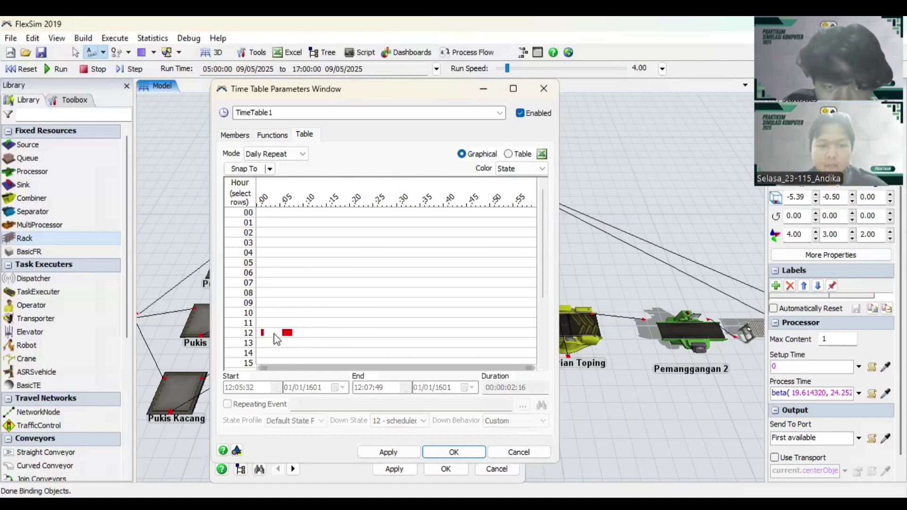
left_click_drag(262, 333, 289, 334)
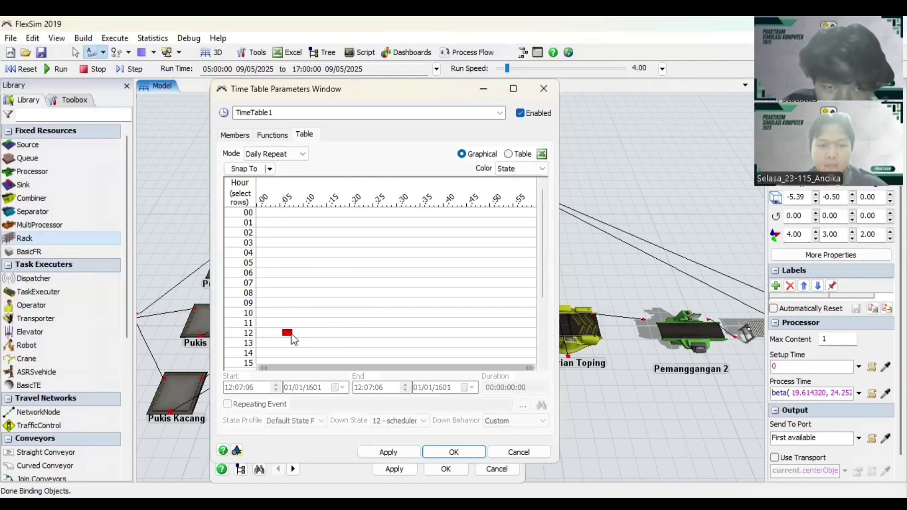
left_click(286, 332)
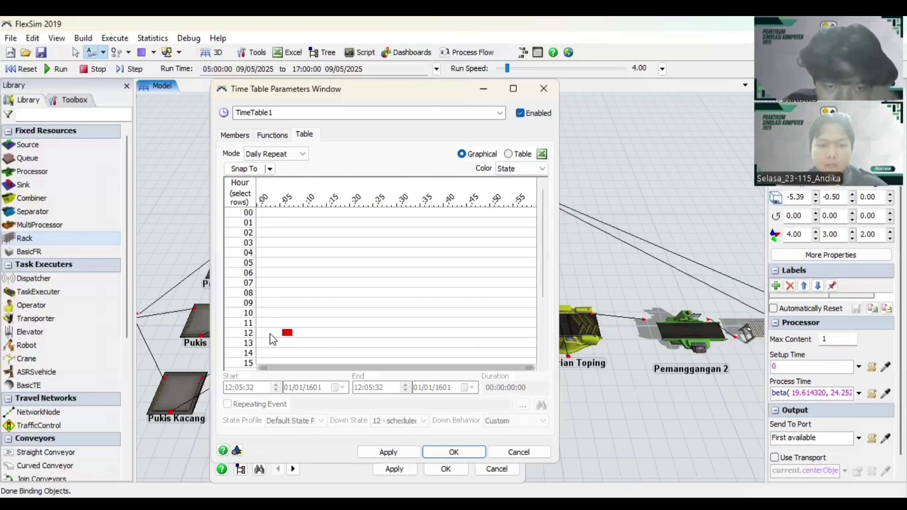
left_click(271, 334)
Mark a scheduled downtime from 12:00:00 to 15:00:00 in the time table, and apply and confirm it.
left_click_drag(295, 348, 257, 332)
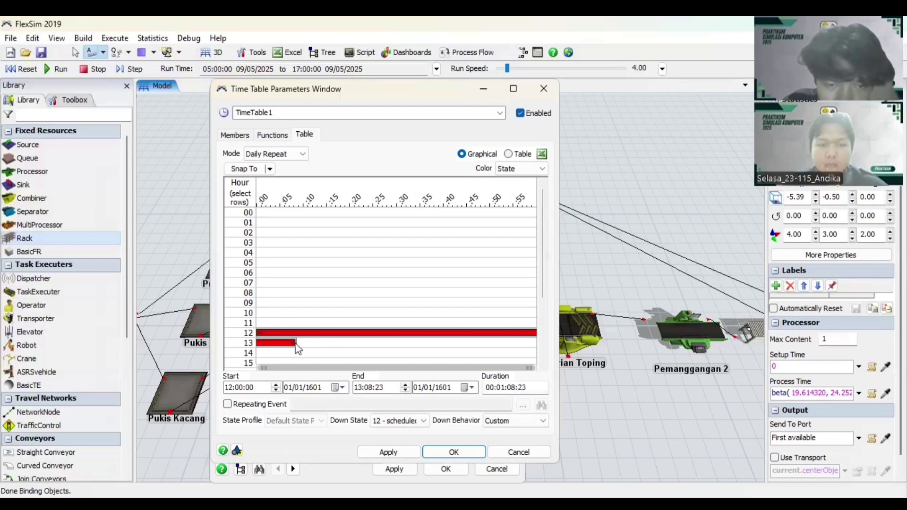
left_click_drag(293, 348, 290, 344)
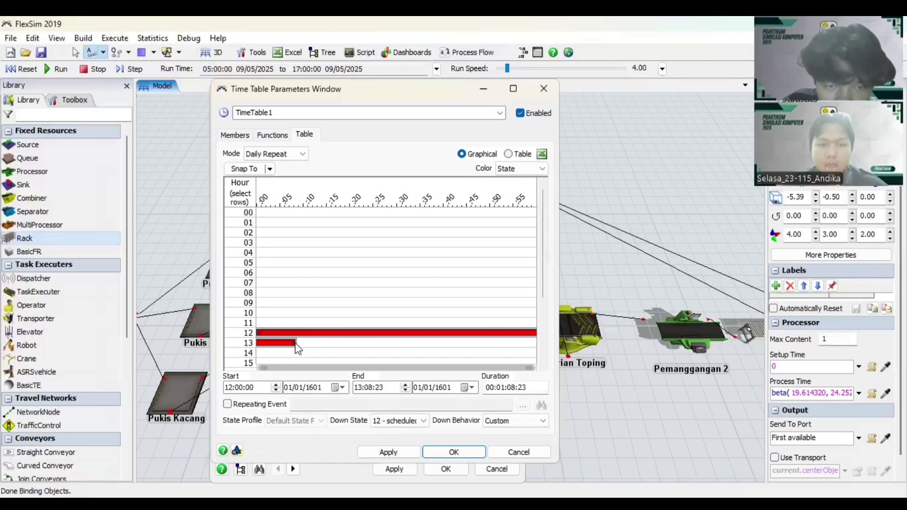
left_click_drag(299, 348, 535, 359)
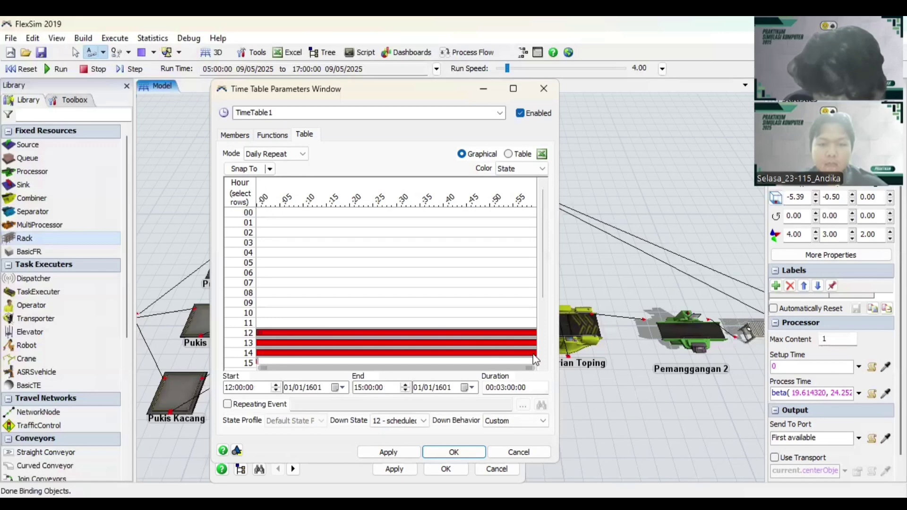
left_click(400, 455)
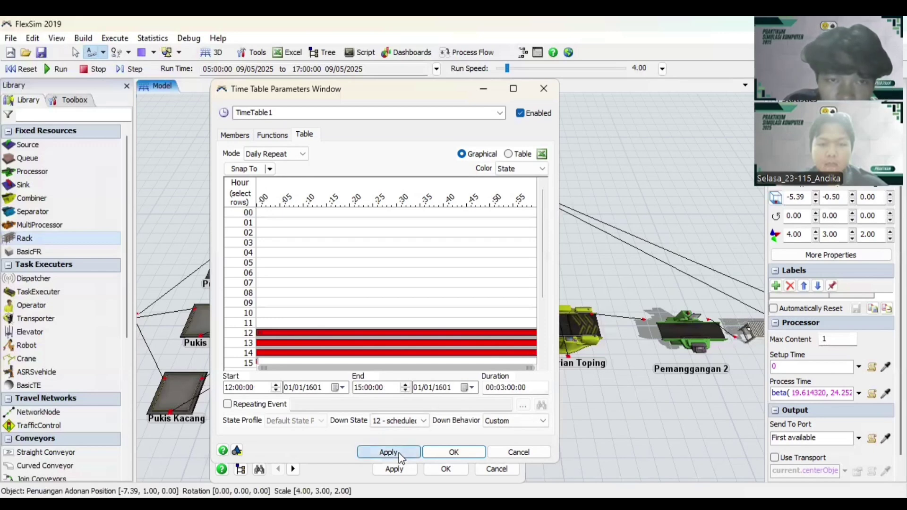
left_click(439, 452)
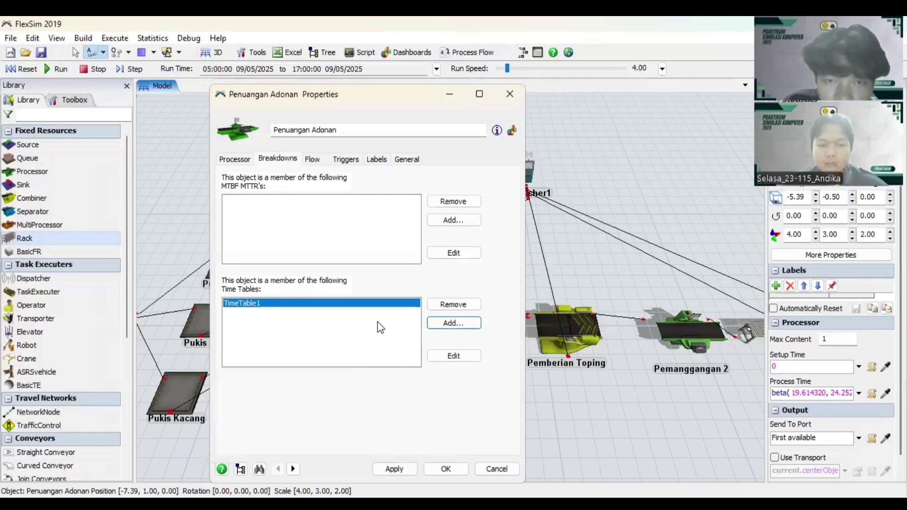
Add all Sources, Processors and Combiners as members of TimeTable1, and apply and confirm the time table.
left_click(445, 354)
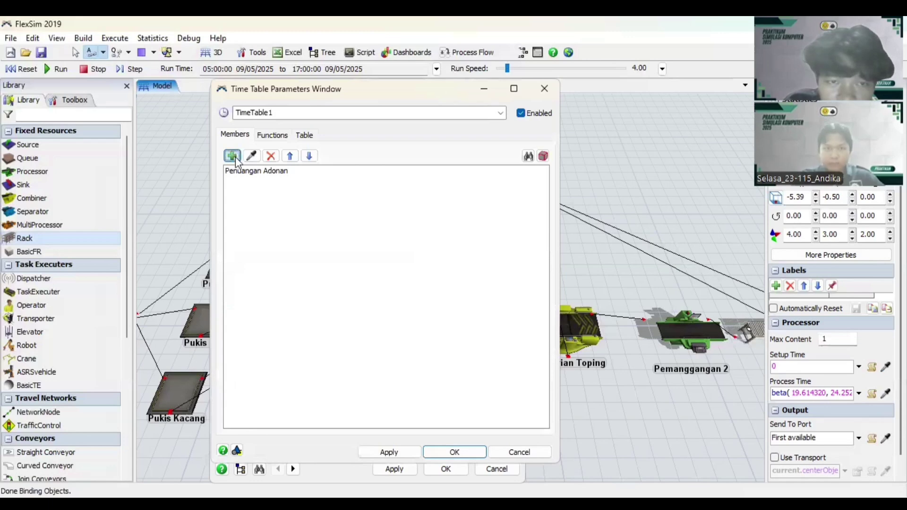
left_click(232, 156)
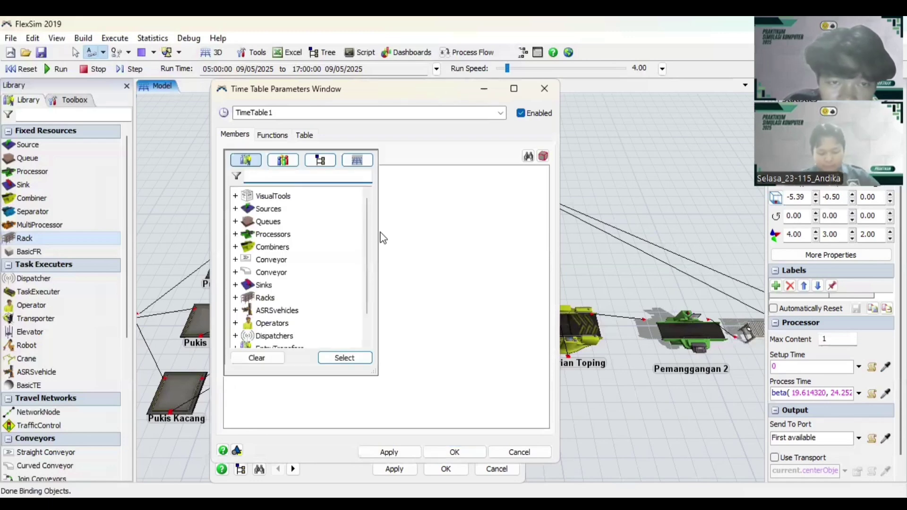
left_click(274, 234)
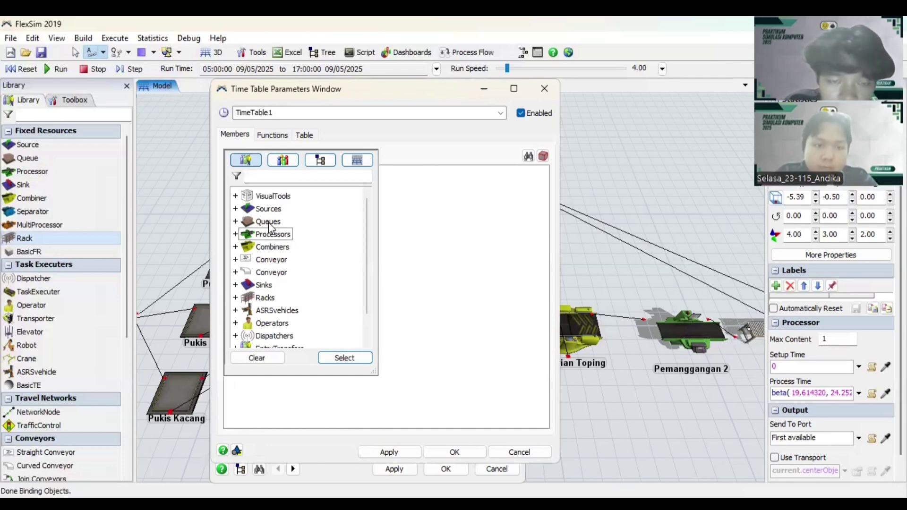
left_click(269, 222, "ctrl")
left_click(273, 211, "ctrl")
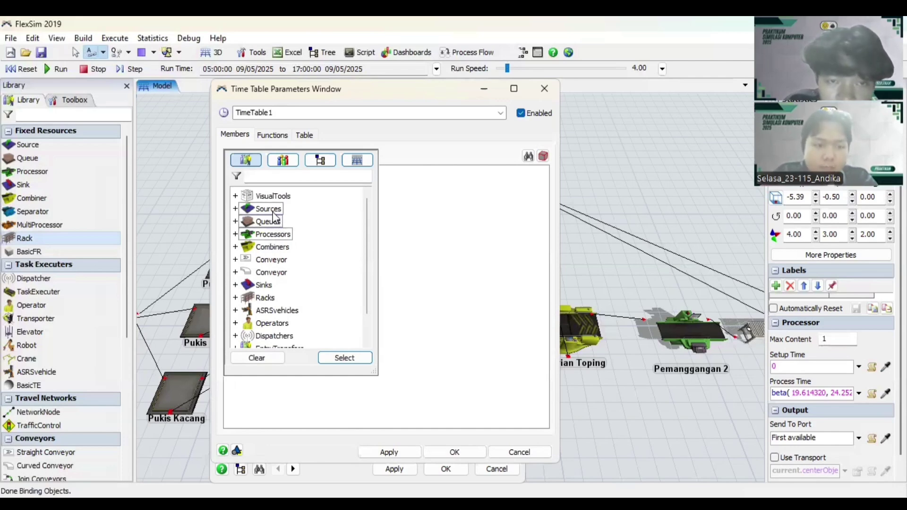
left_click(273, 212, "ctrl")
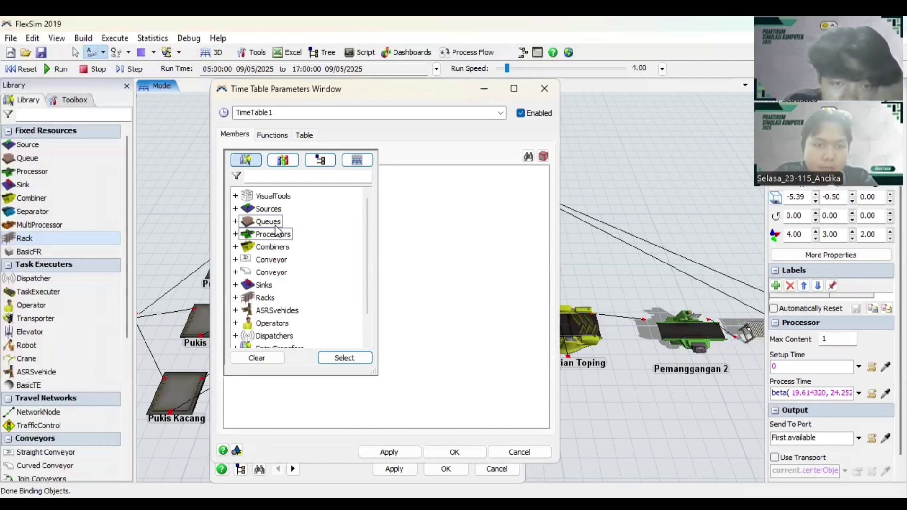
left_click(276, 228)
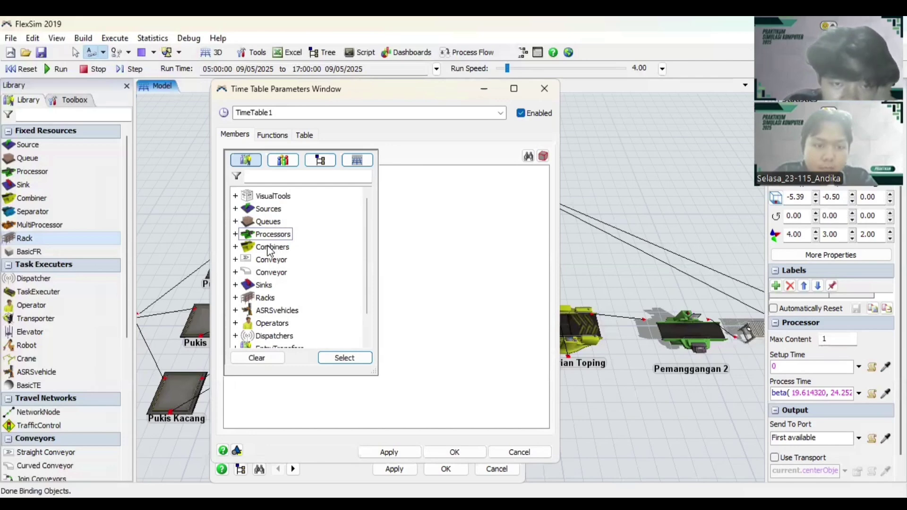
left_click(270, 247, "ctrl")
scroll(273, 312, "down", 1)
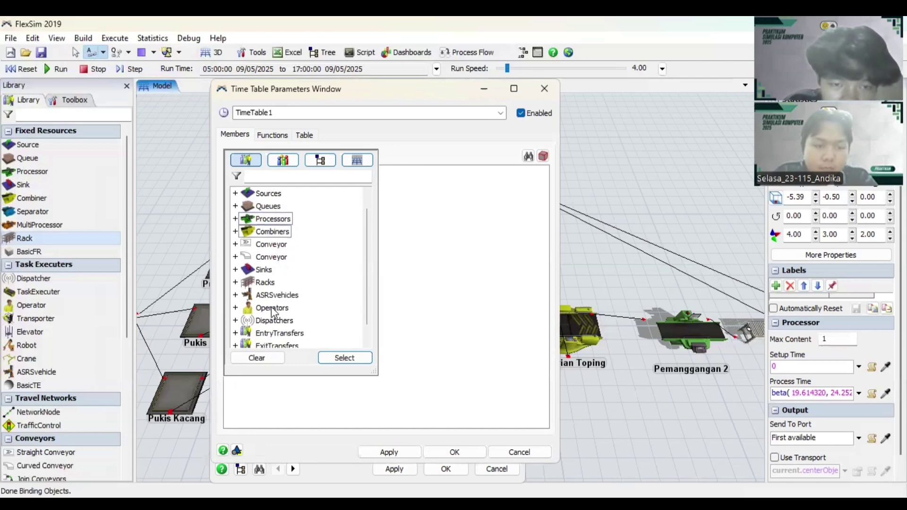
scroll(273, 313, "up", 1)
left_click(272, 212, "ctrl")
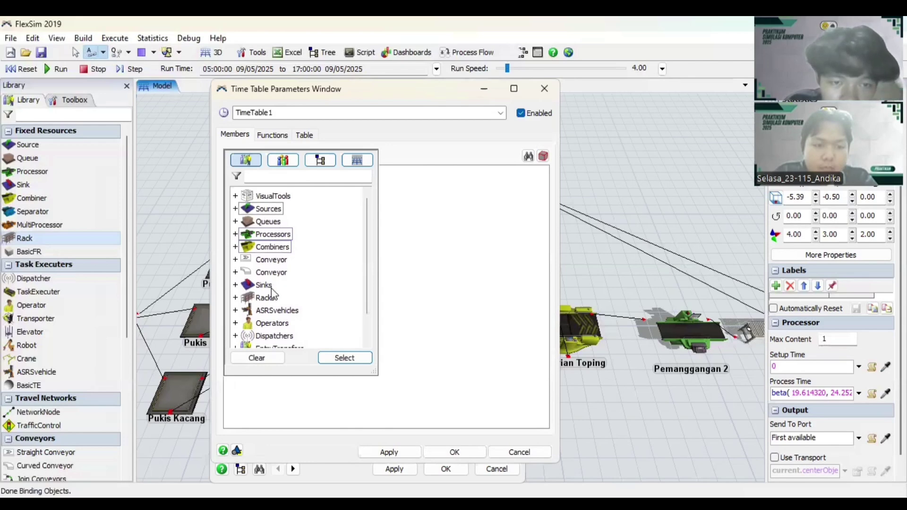
scroll(262, 292, "down", 3)
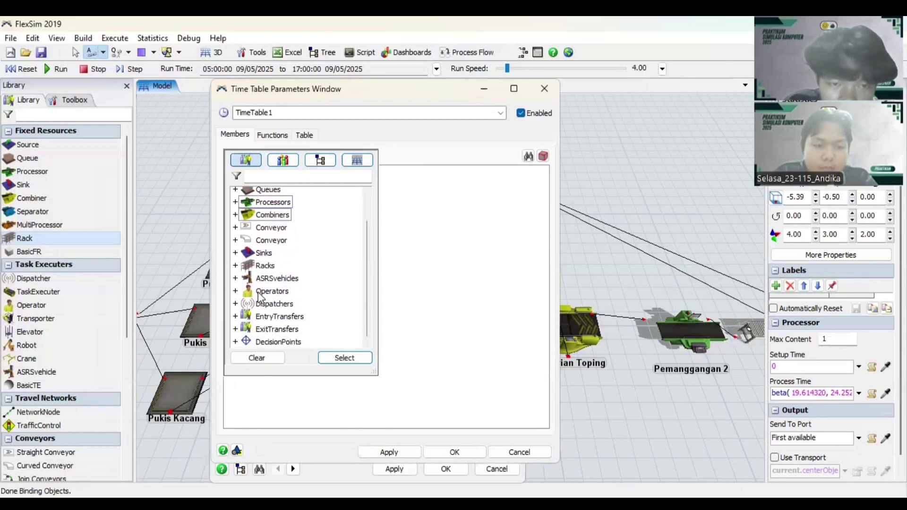
scroll(260, 295, "up", 3)
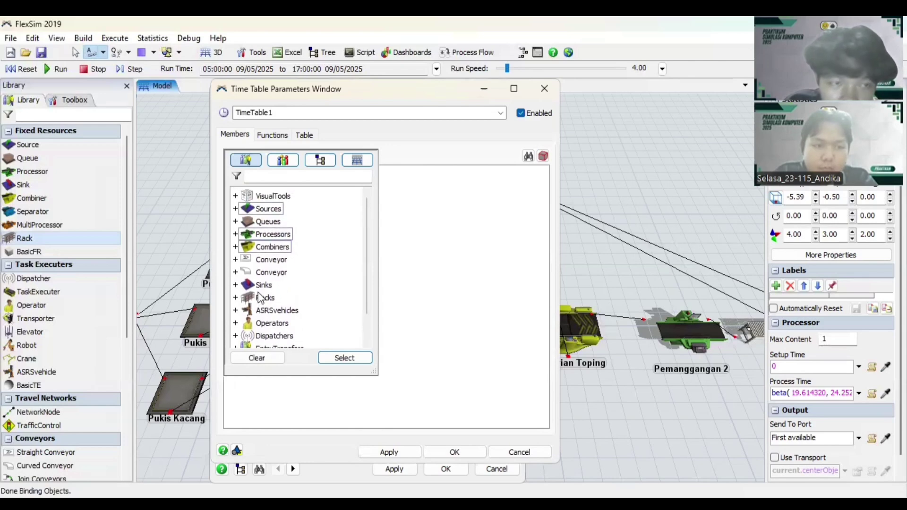
left_click(344, 358)
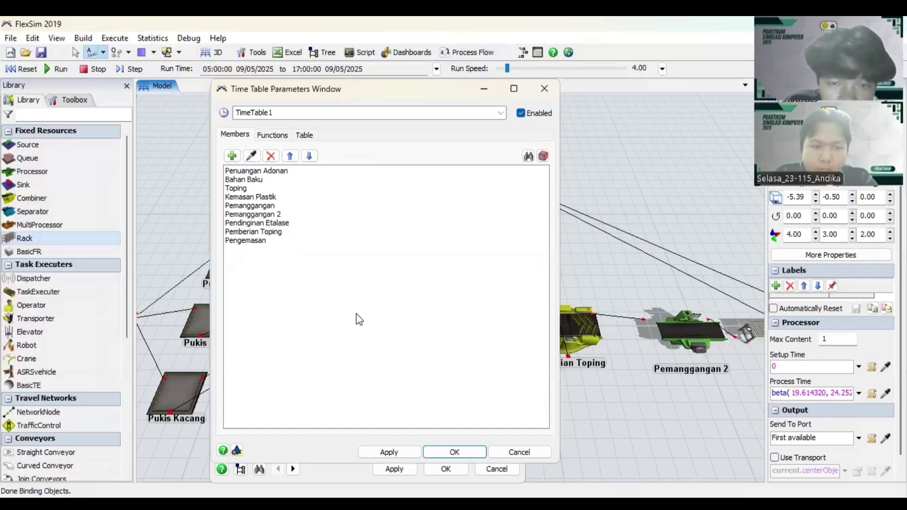
left_click(382, 455)
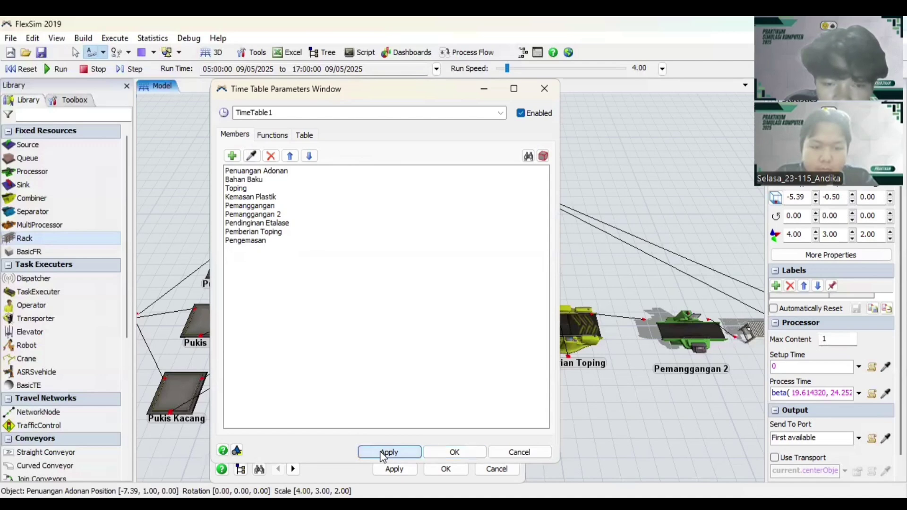
left_click(445, 451)
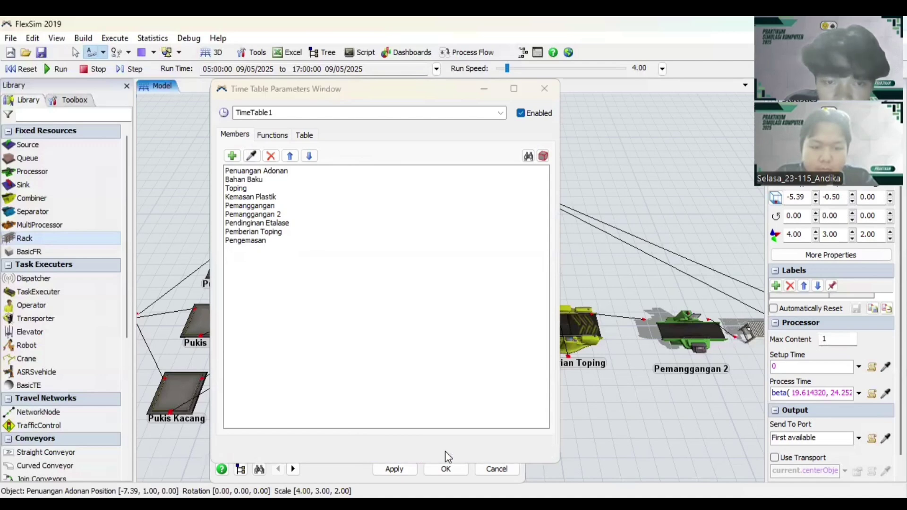
Apply and confirm the Penuangan Adonan processor's properties and clear the selection in the model.
left_click(399, 470)
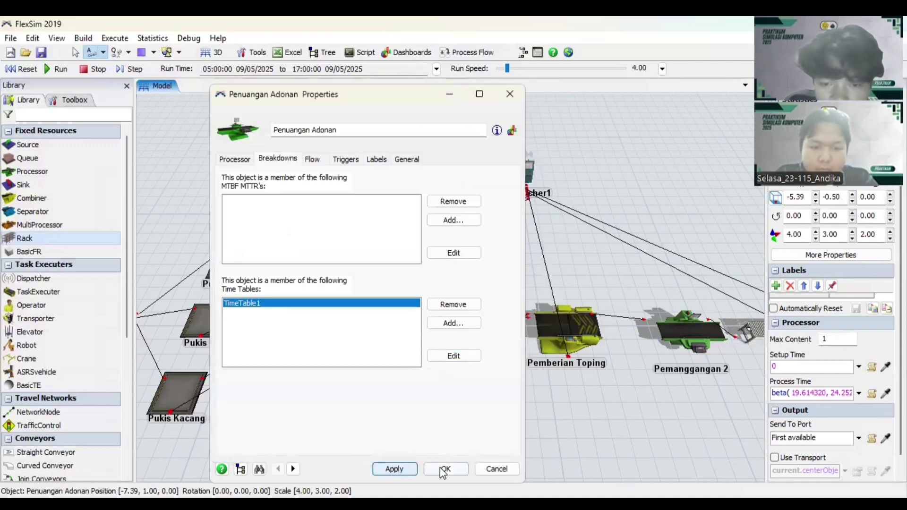
left_click(446, 469)
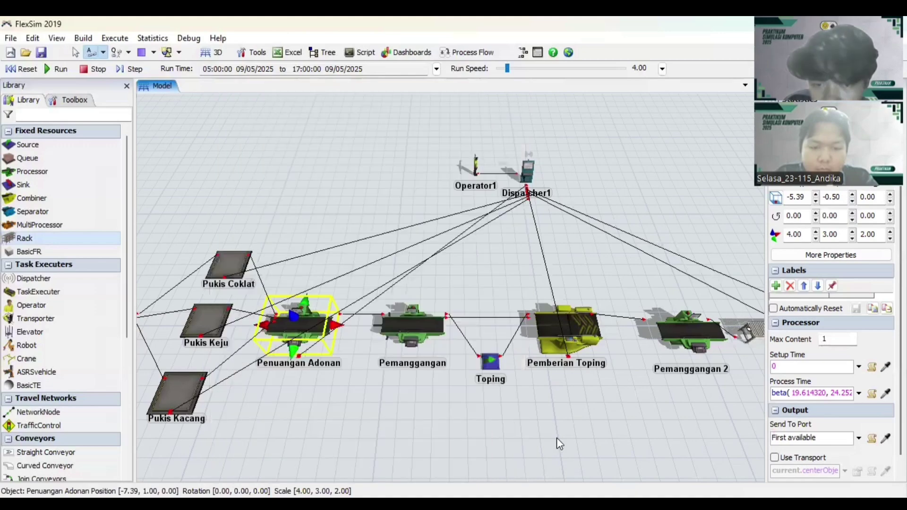
left_click(556, 437)
left_click_drag(517, 421, 438, 387)
scroll(437, 388, "down", 3)
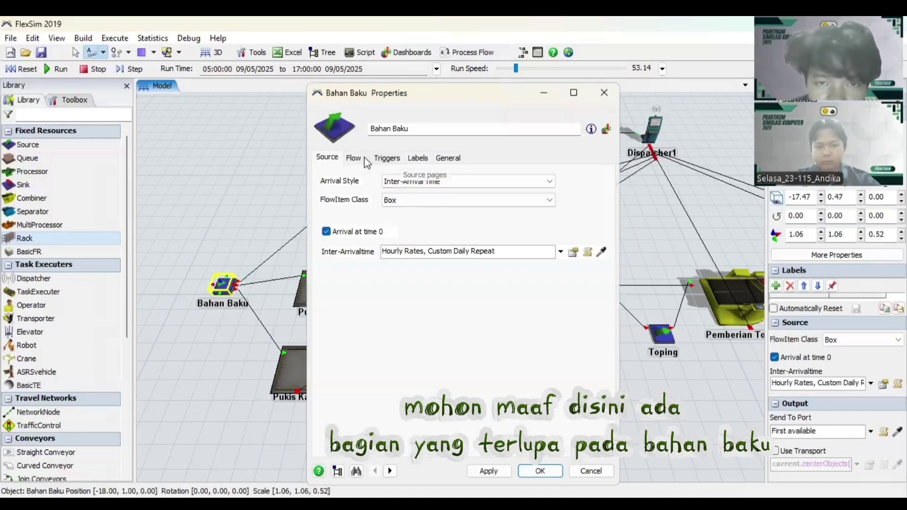
Review the Bahan Baku source's On Creation settings for item type percentages, label and color by case.
left_click(354, 158)
left_click(385, 158)
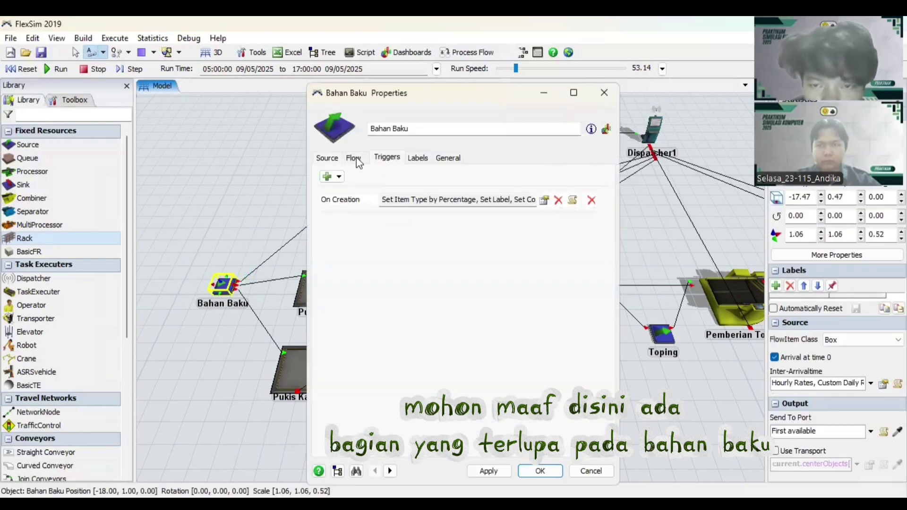
left_click(545, 200)
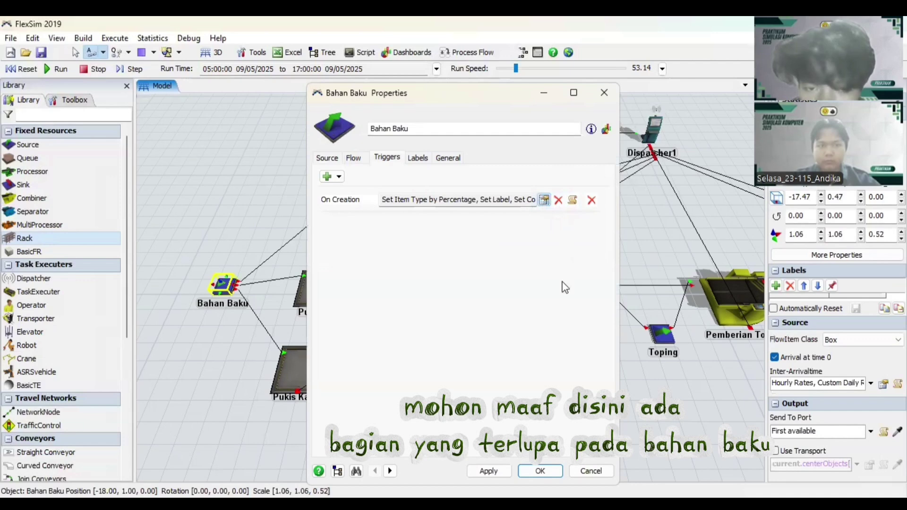
left_click(505, 208)
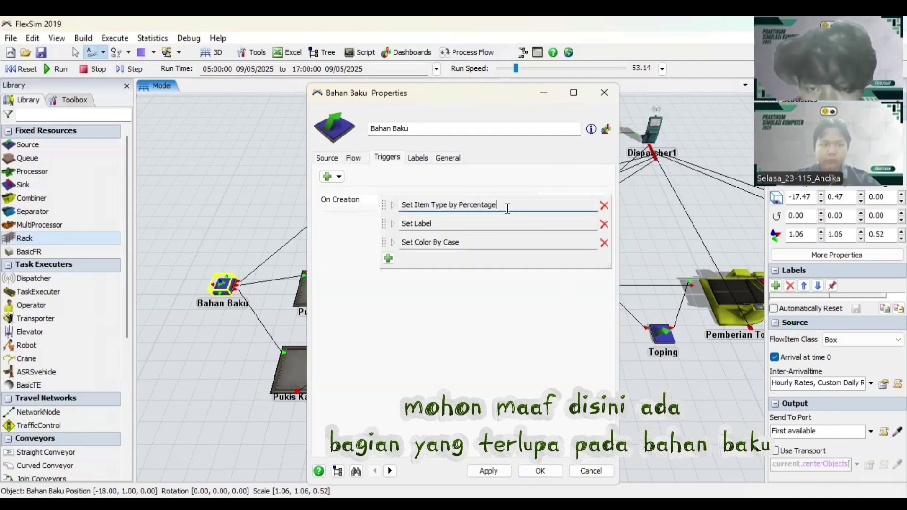
left_click(393, 205)
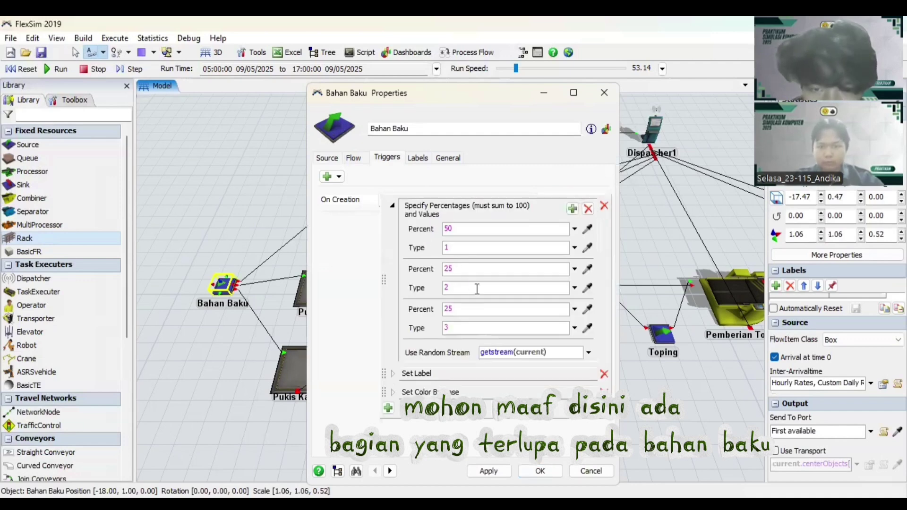
left_click(392, 205)
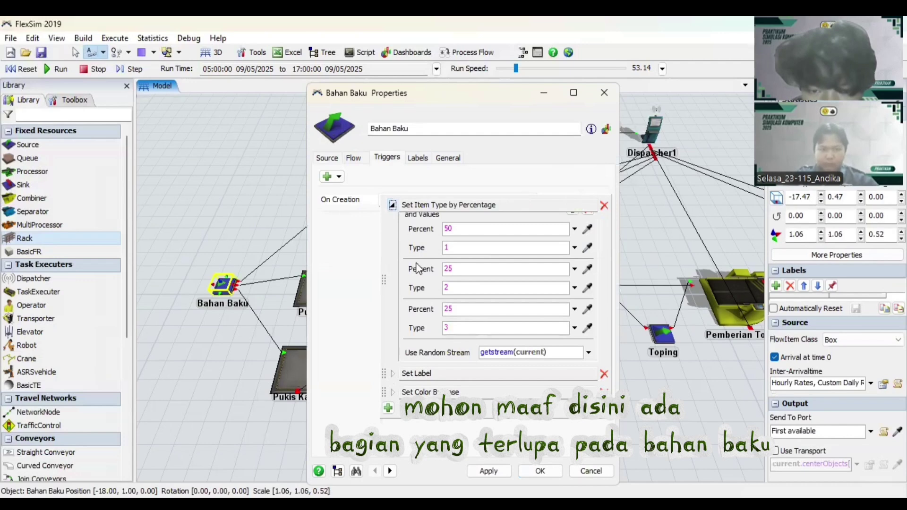
left_click(394, 242)
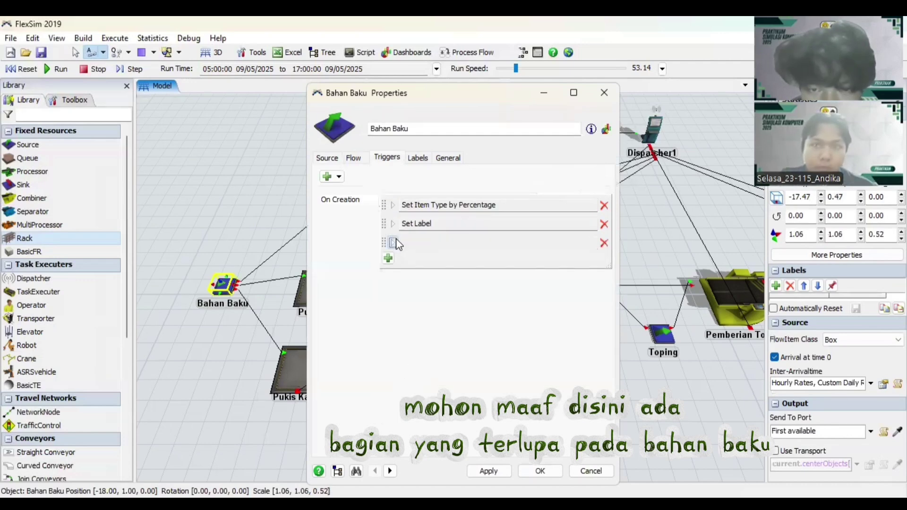
left_click(393, 223)
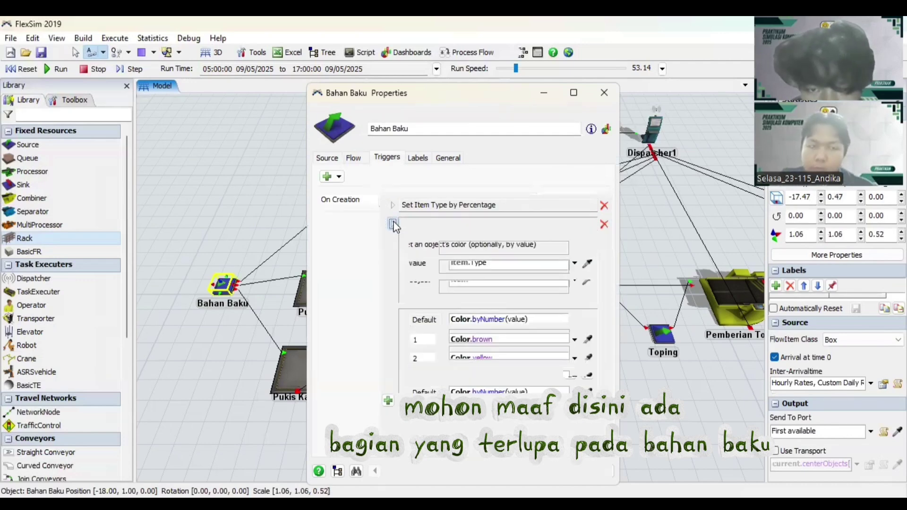
left_click(391, 225)
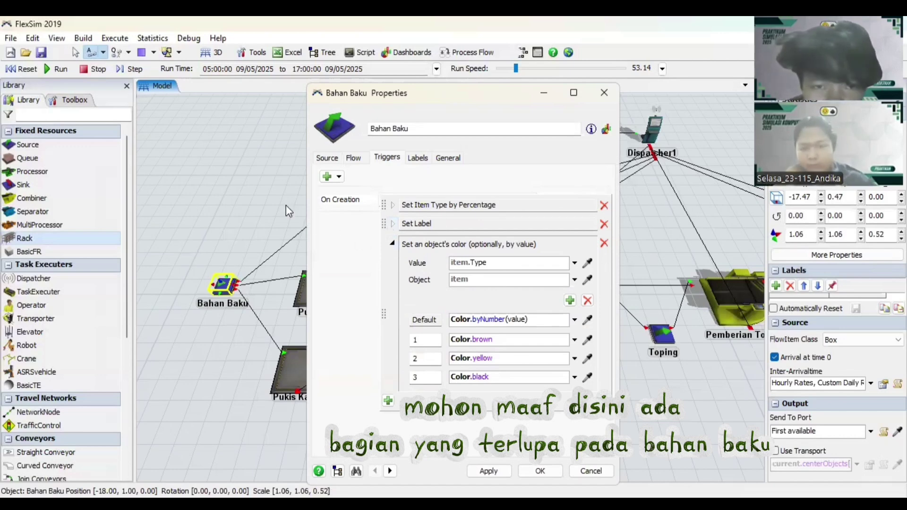
Set Bahan Baku's Send To Port to Port By Case on item.Type, mapping cases 1, 2 and 3 to ports 1, 2 and 3, and confirm.
left_click(360, 163)
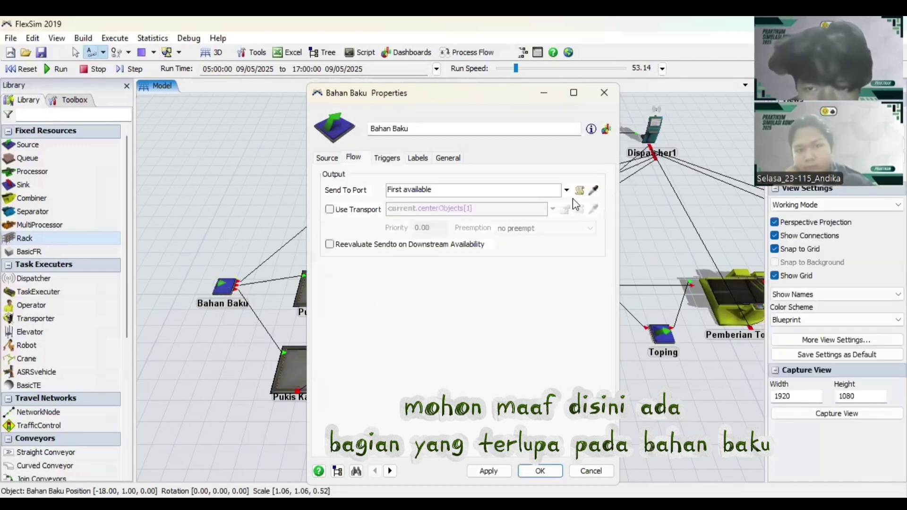
left_click(566, 189)
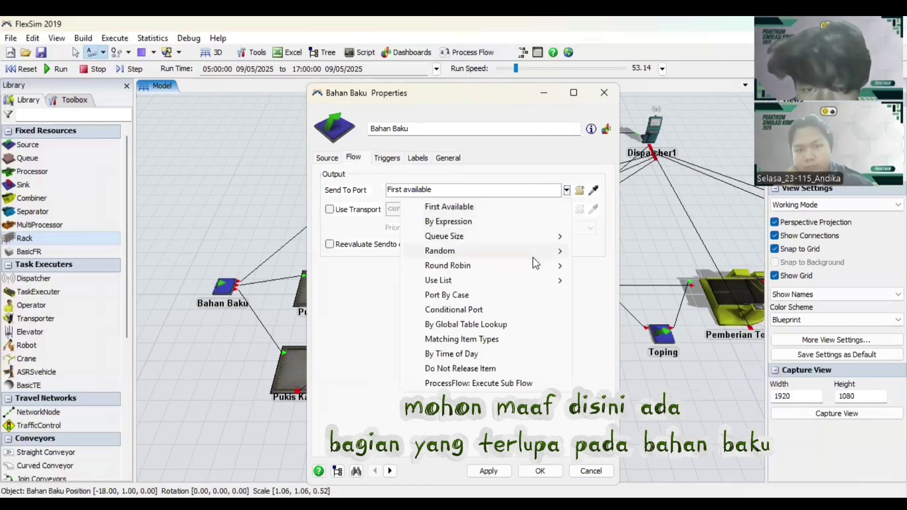
left_click(521, 296)
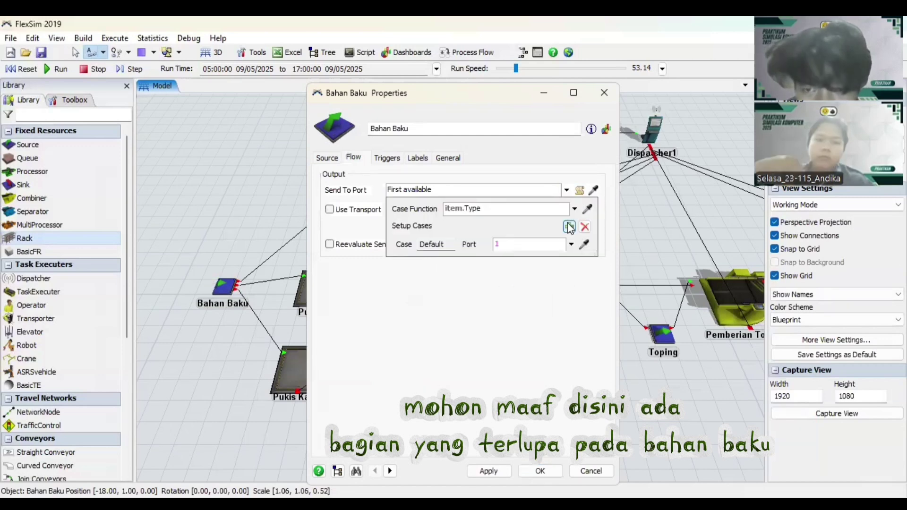
left_click(569, 227)
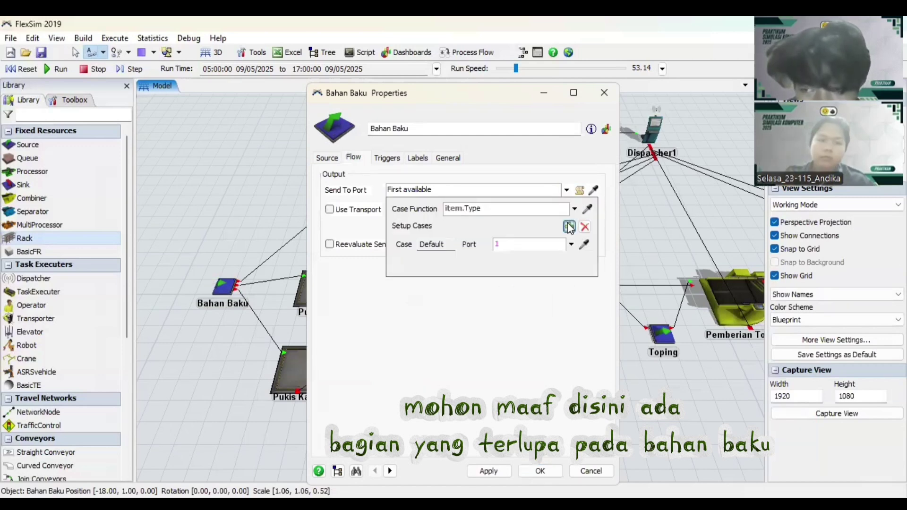
left_click(518, 286)
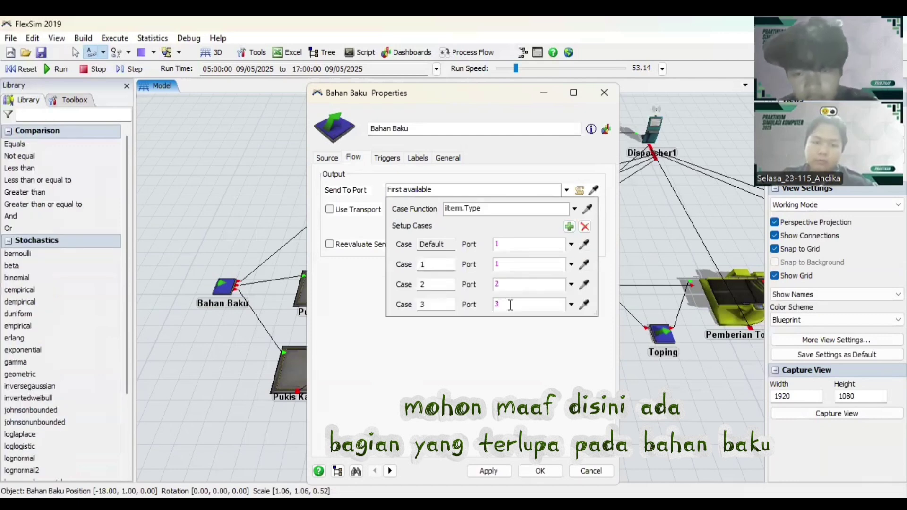
left_click(512, 345)
left_click(493, 471)
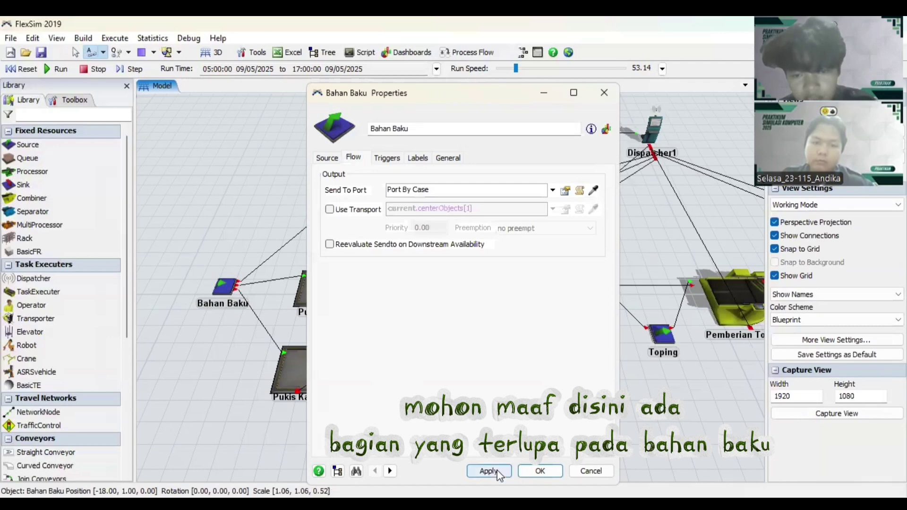
left_click(540, 470)
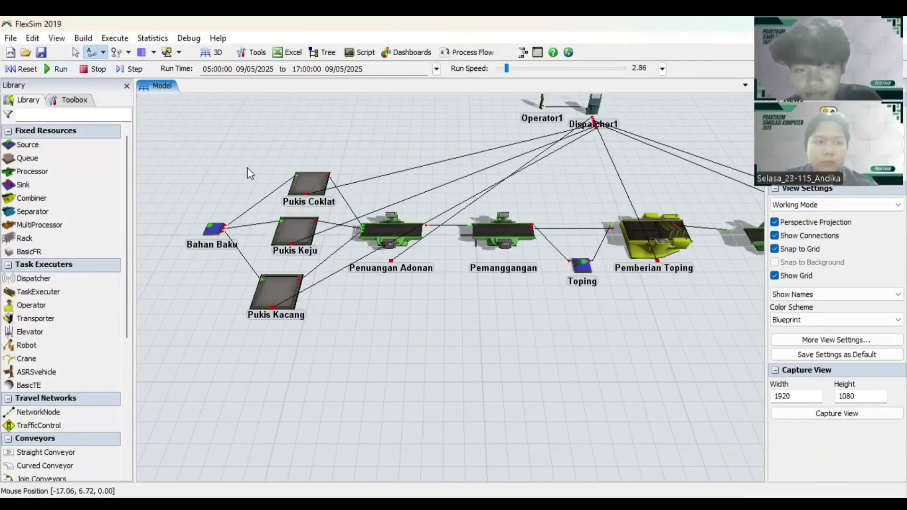
Run the simulation to check how items flow from Bahan Baku, and close the Compiler Console.
left_click_drag(248, 167, 242, 189)
left_click(61, 70)
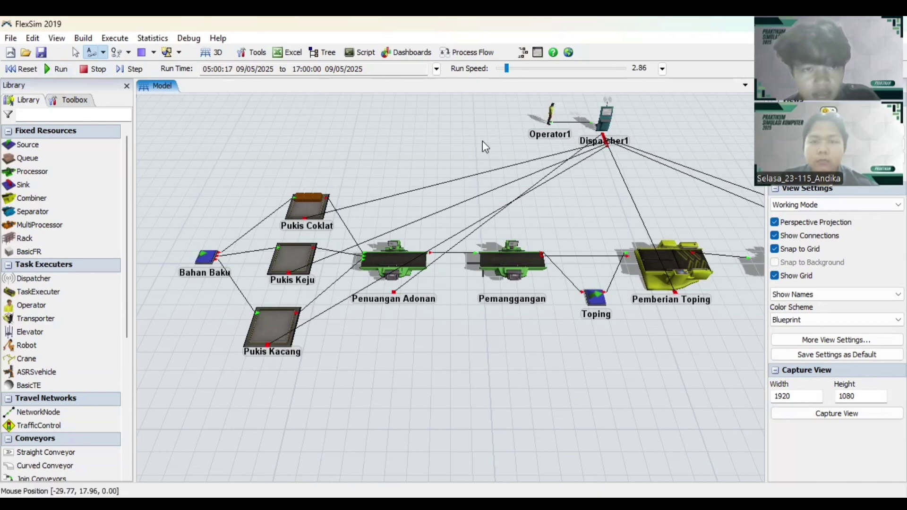
left_click(185, 40)
left_click(235, 84)
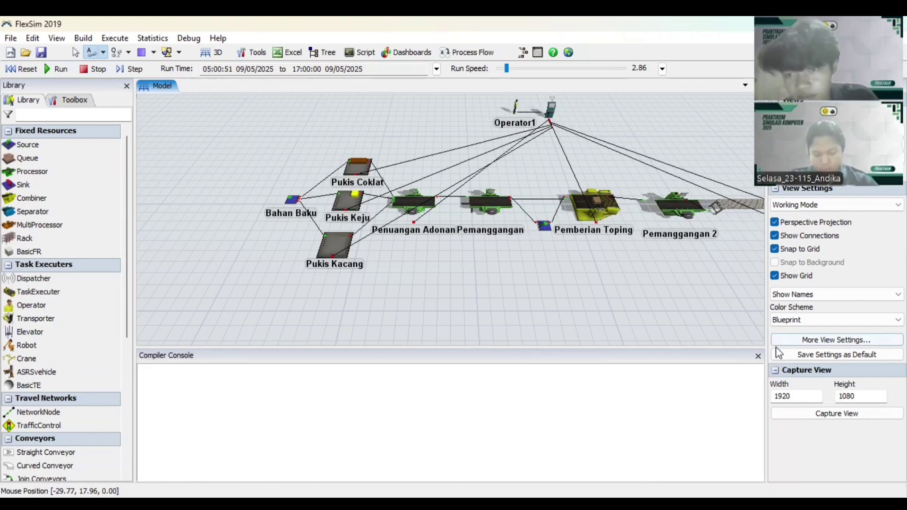
left_click(758, 356)
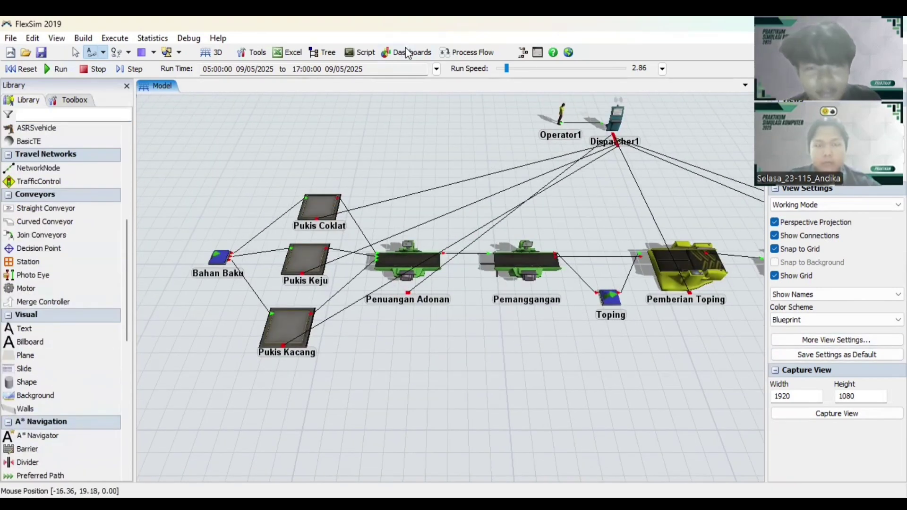
Add a dashboard and place the text version of the WIP template on it.
left_click(404, 53)
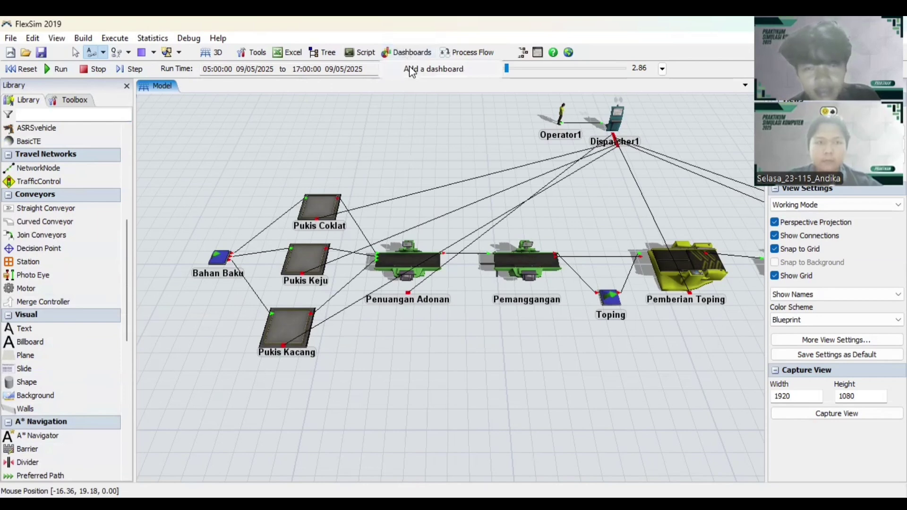
left_click(416, 70)
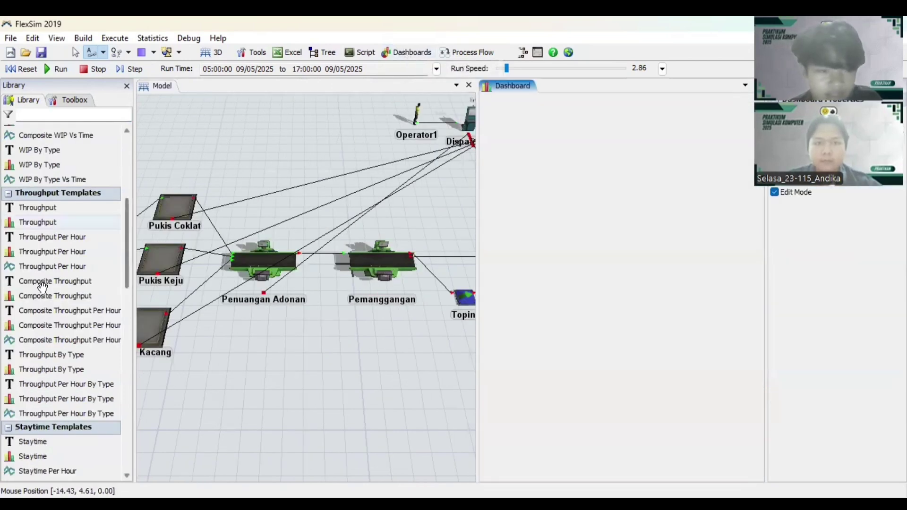
scroll(42, 285, "down", 2)
scroll(43, 285, "down", 6)
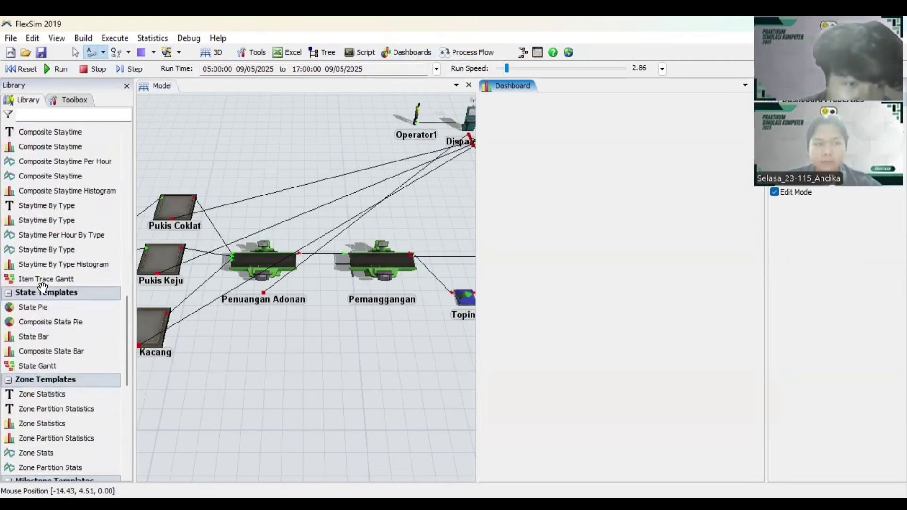
scroll(43, 287, "down", 5)
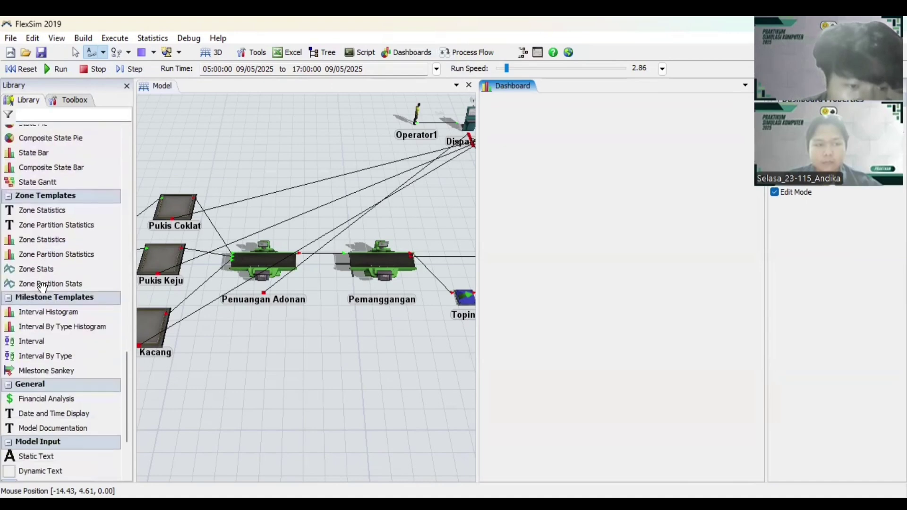
scroll(43, 287, "up", 4)
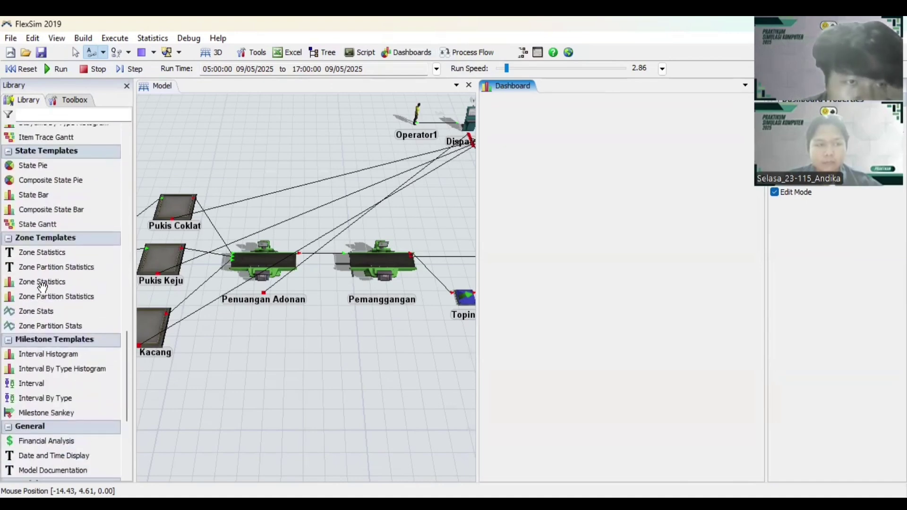
scroll(42, 285, "up", 1)
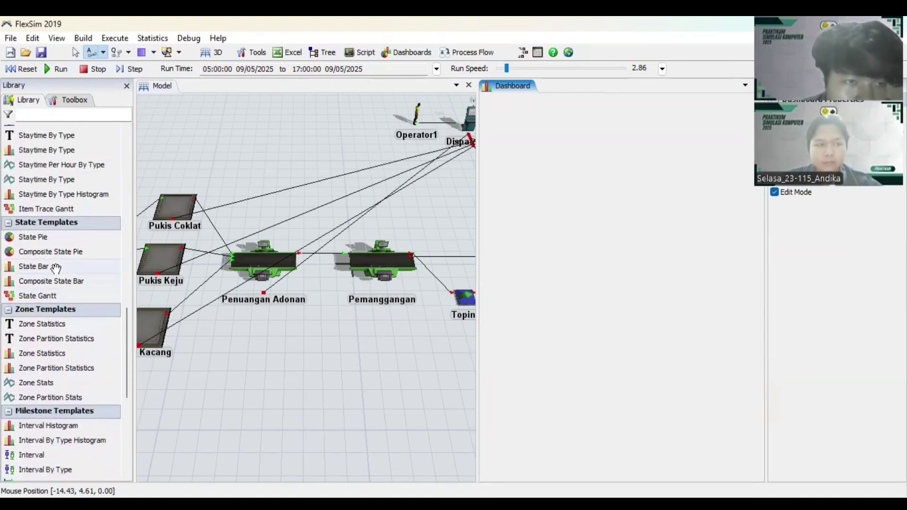
scroll(56, 268, "up", 1)
scroll(56, 269, "up", 3)
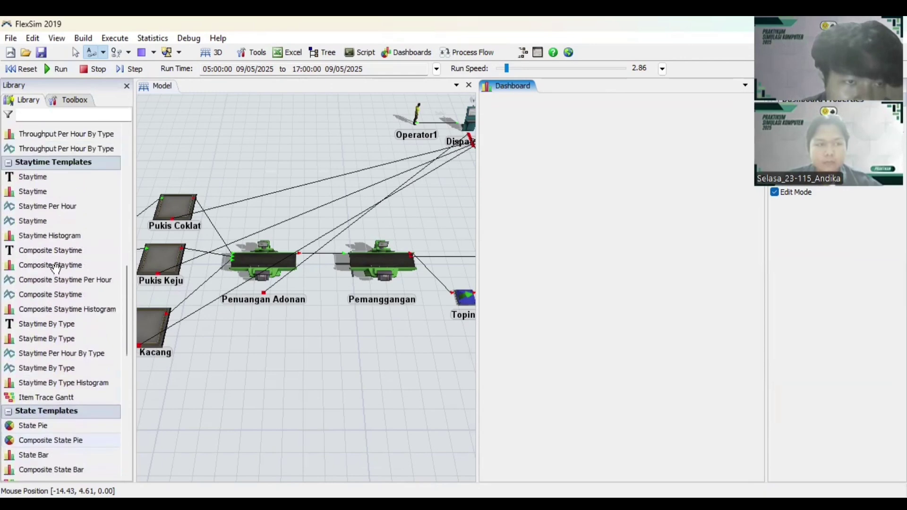
scroll(62, 236, "up", 9)
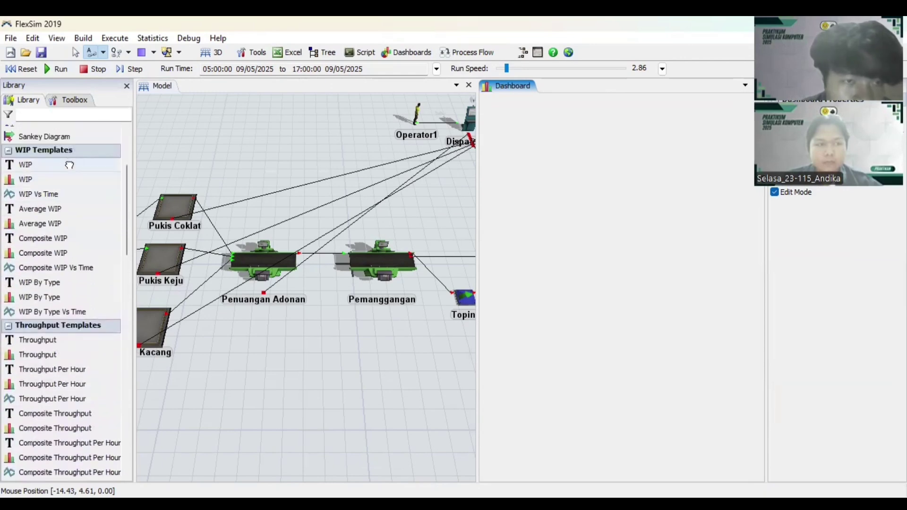
left_click_drag(96, 171, 512, 233)
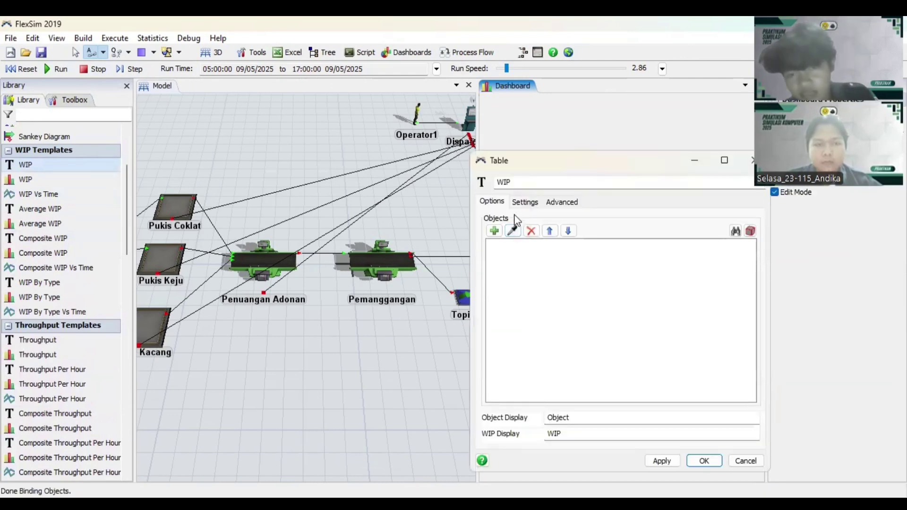
Add all Sources, Queues, Processors and Combiners as objects of the WIP table.
left_click(495, 231)
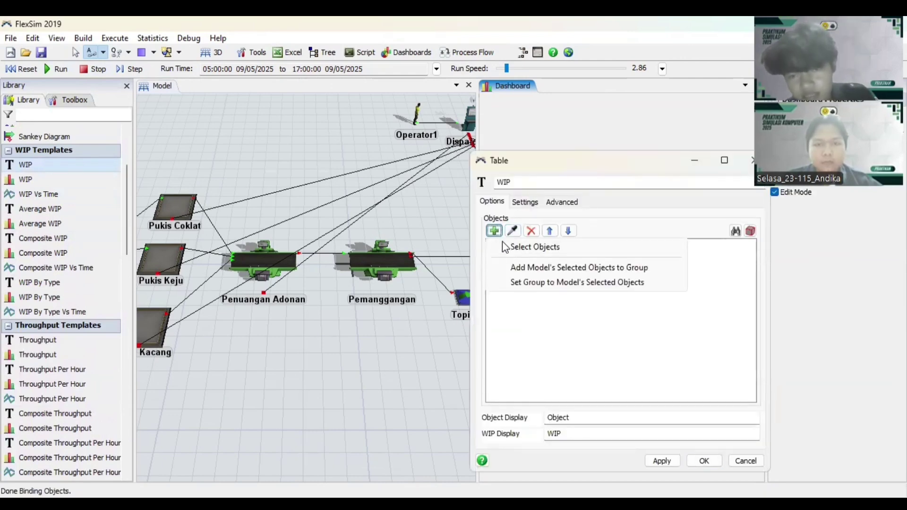
left_click(528, 252)
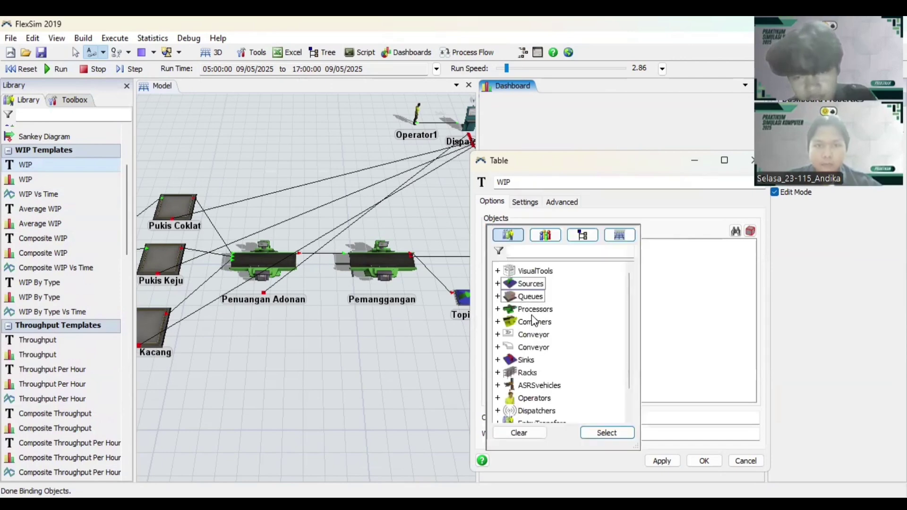
left_click(534, 321)
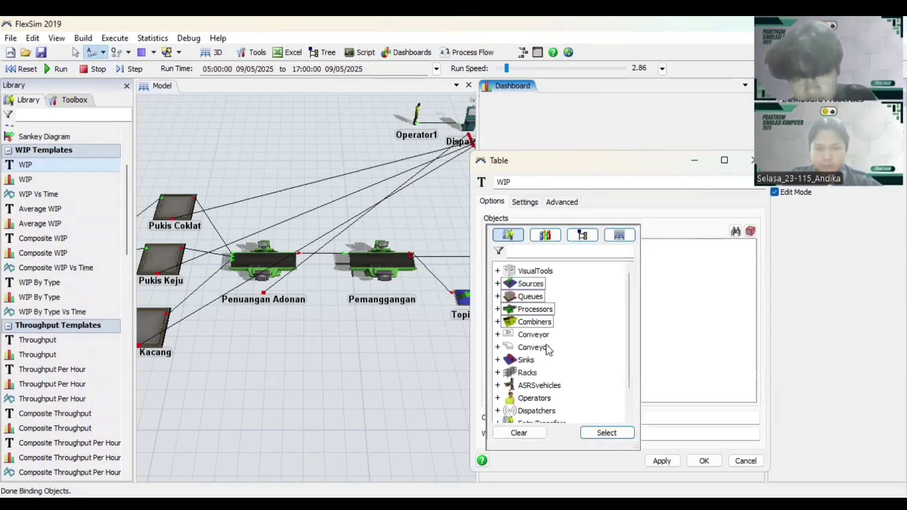
scroll(520, 383, "down", 2)
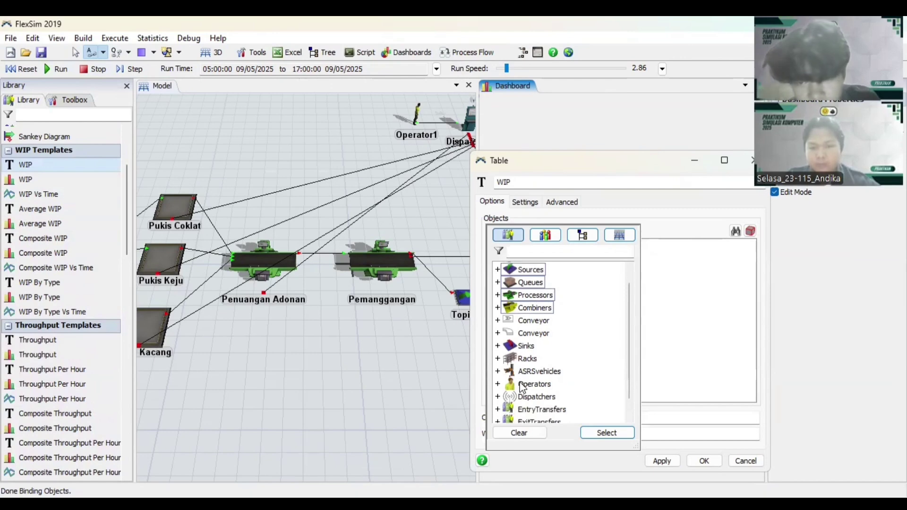
scroll(519, 382, "up", 2)
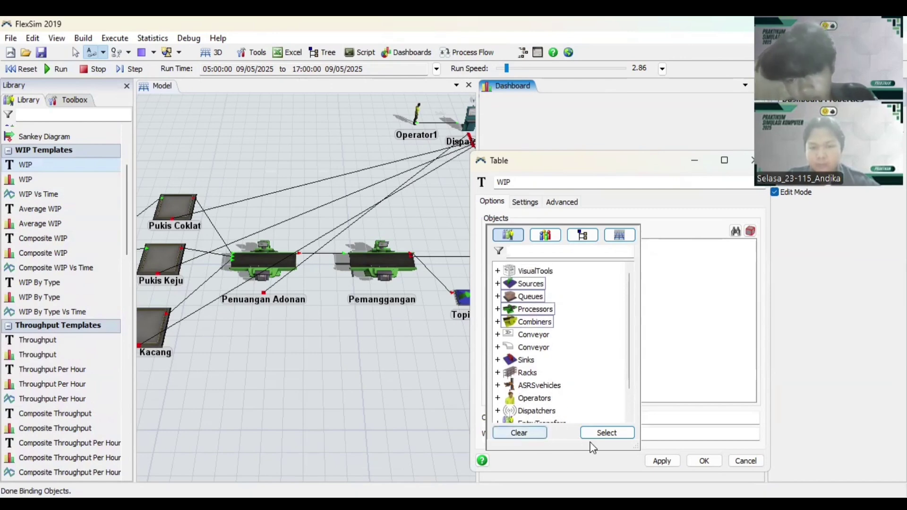
left_click(608, 433)
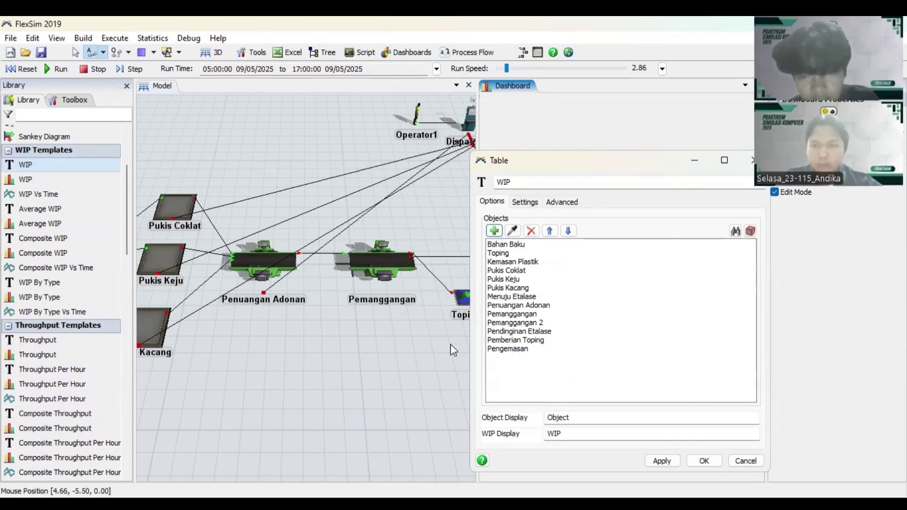
Remove Menuju Etalase, Bahan Baku and Toping from the WIP table's objects.
left_click(524, 338)
left_click(513, 332)
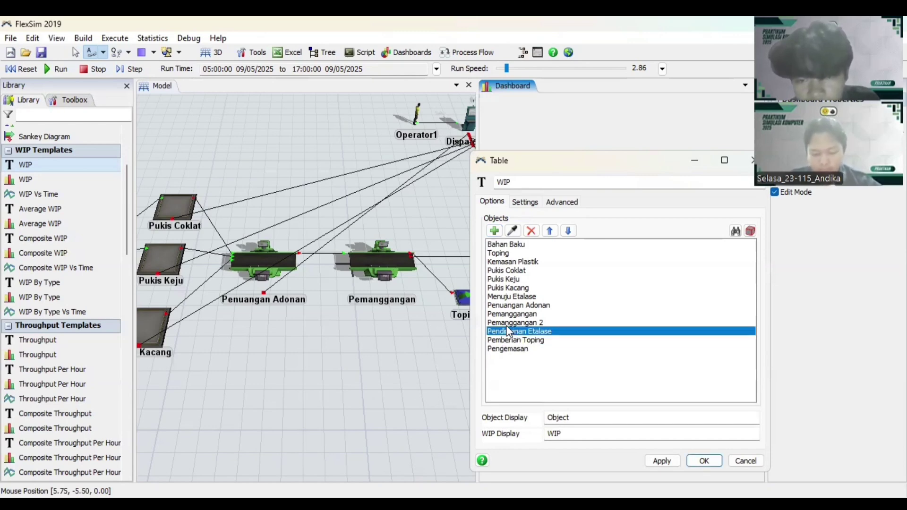
left_click(500, 324)
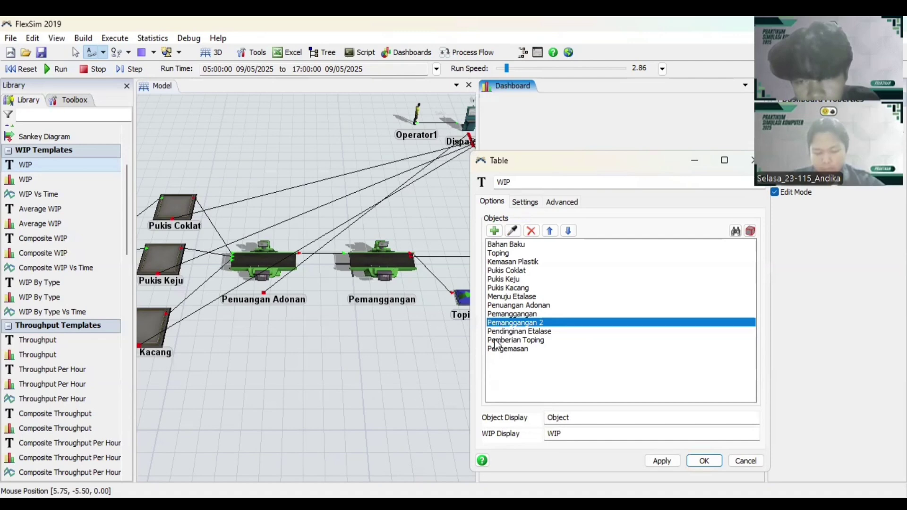
left_click(505, 297)
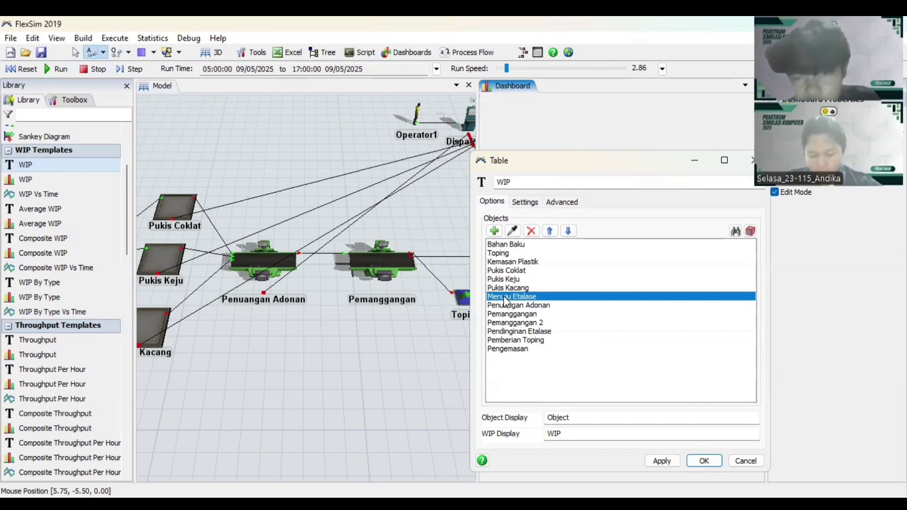
left_click(533, 231)
left_click(506, 254)
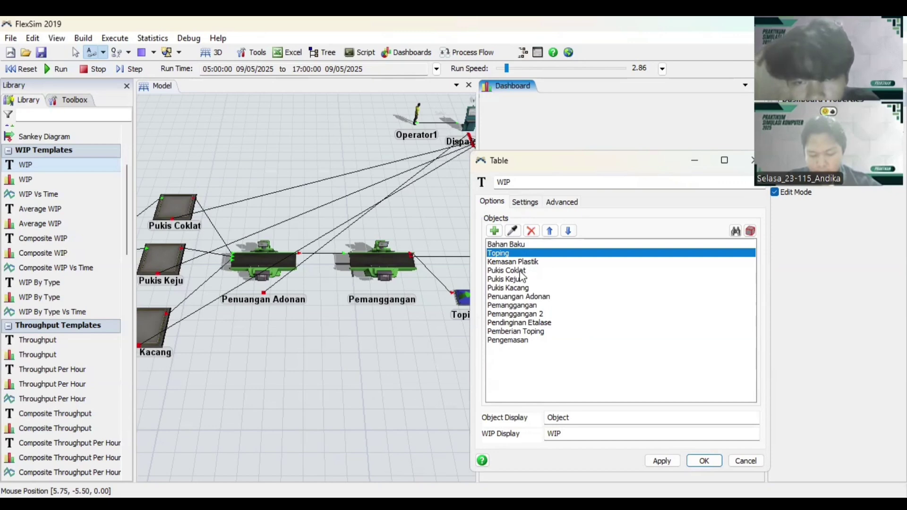
left_click(515, 245)
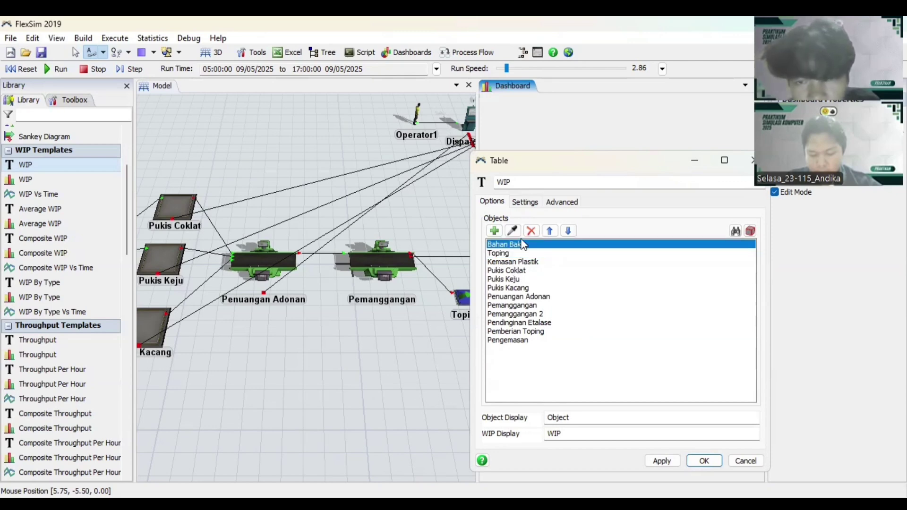
left_click(531, 231)
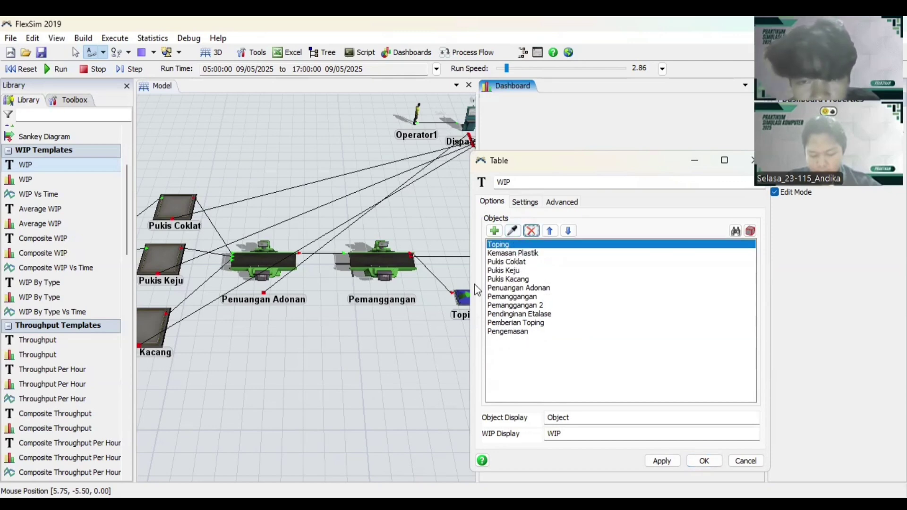
left_click(530, 230)
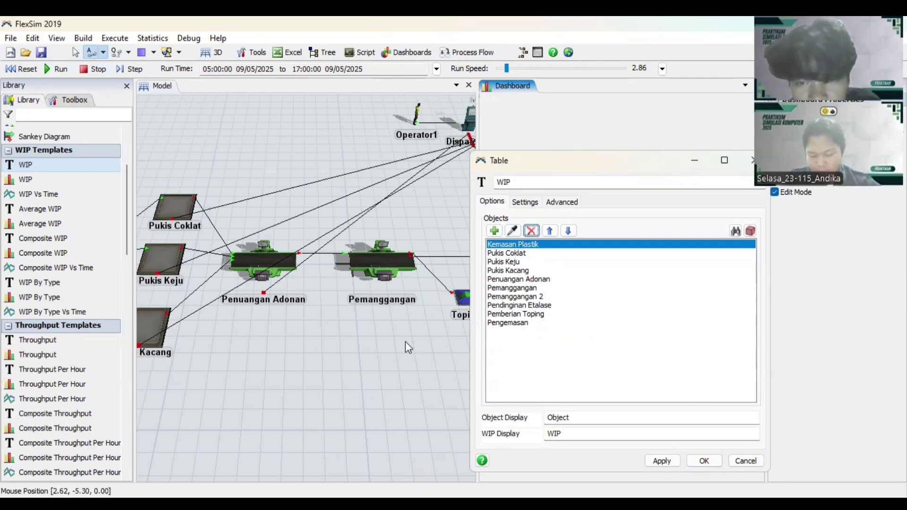
Review the model and the WIP table's options, confirm the table, and move it to the upper part of the dashboard.
left_click_drag(405, 341, 265, 348)
left_click_drag(375, 381, 83, 265)
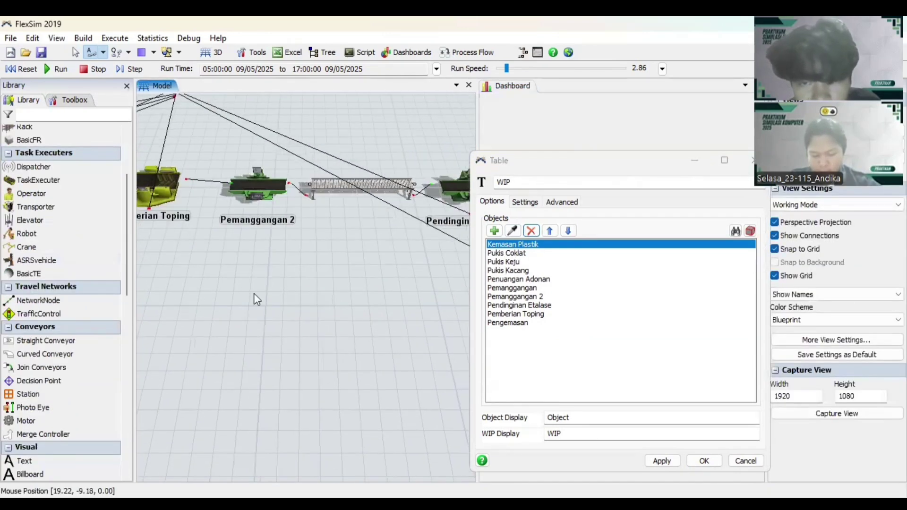
left_click_drag(253, 293, 270, 239)
left_click_drag(307, 262, 289, 315)
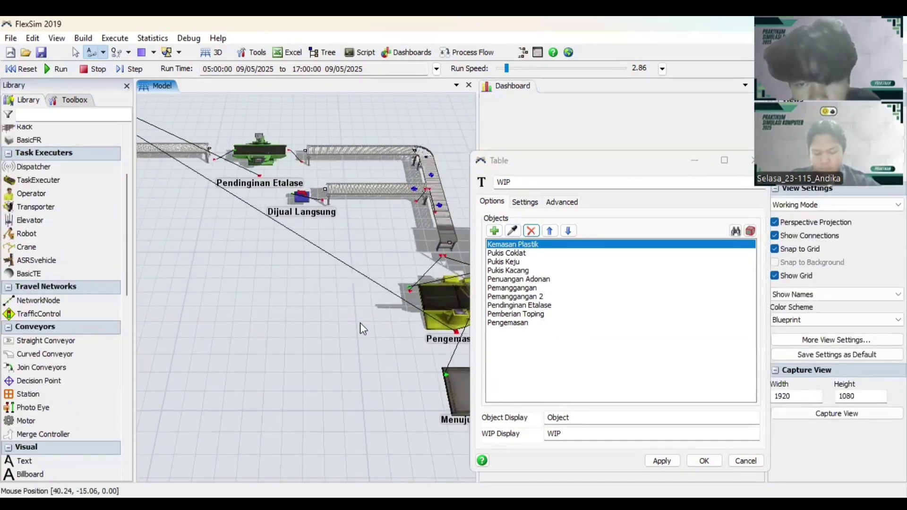
scroll(360, 323, "down", 1)
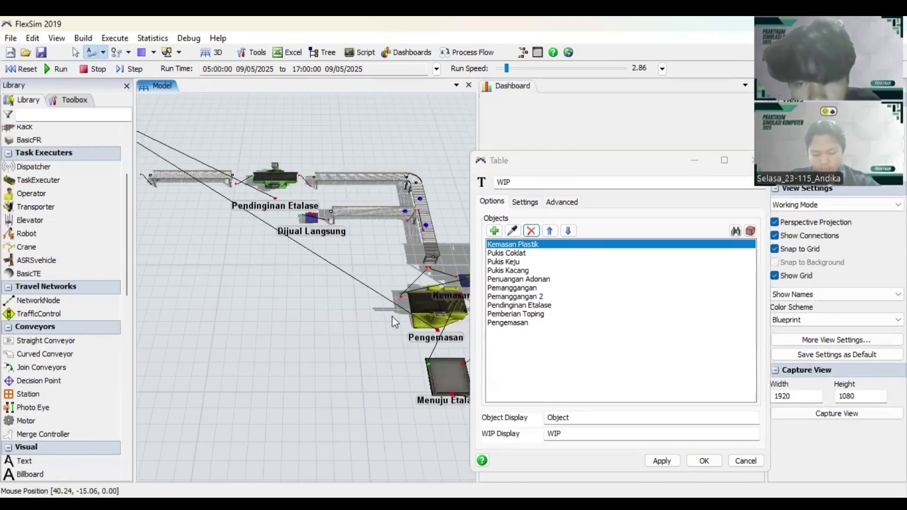
left_click(529, 203)
left_click(561, 201)
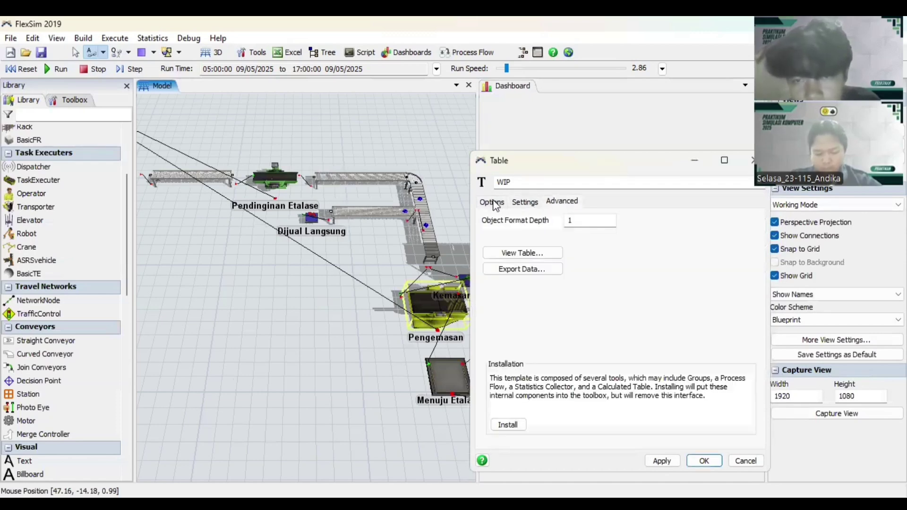
left_click(491, 201)
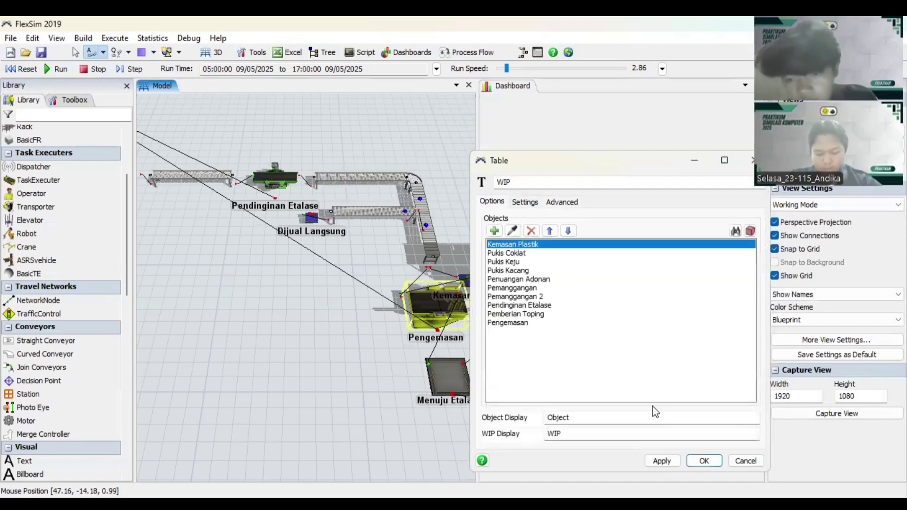
left_click(662, 461)
left_click(712, 465)
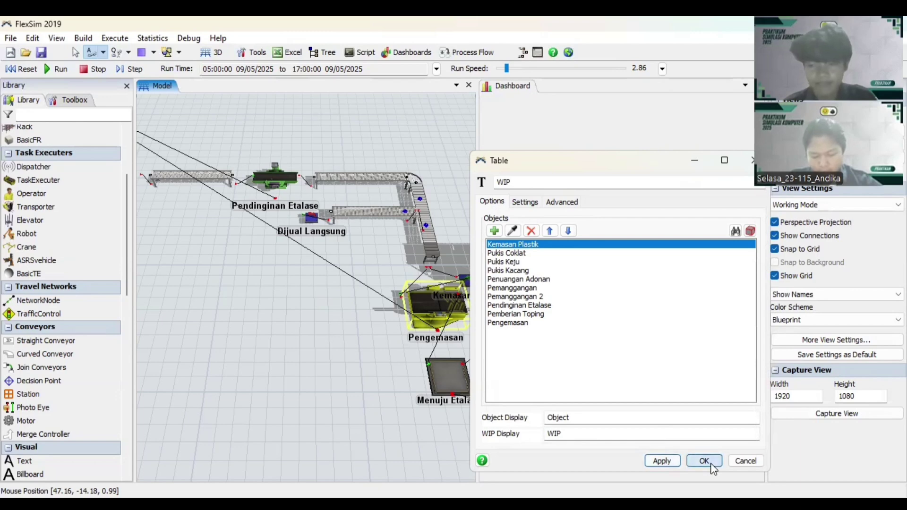
left_click_drag(656, 228, 645, 123)
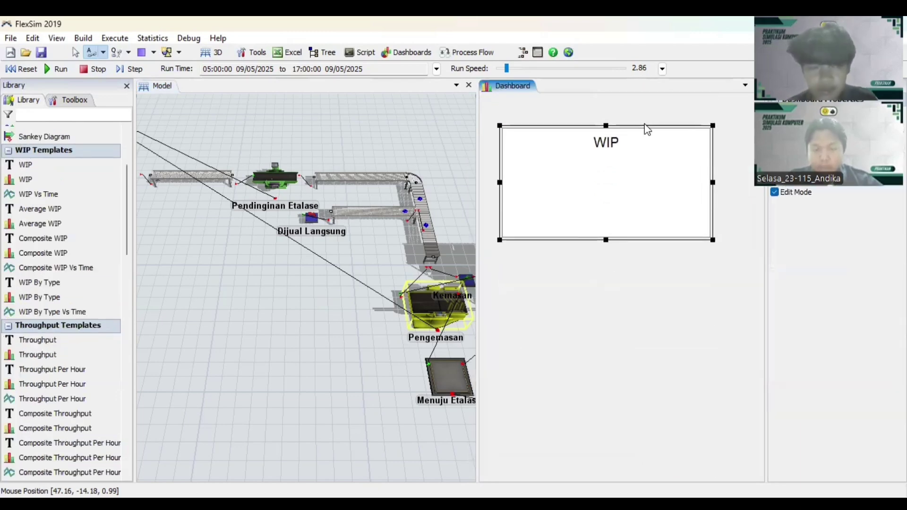
Place a State Bar chart from the State Templates on the dashboard below the WIP table.
scroll(28, 300, "down", 2)
scroll(28, 300, "down", 5)
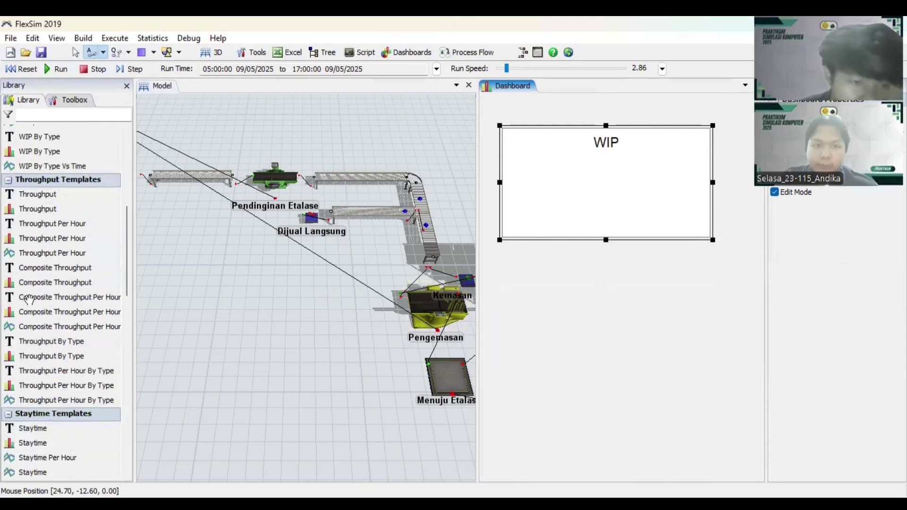
scroll(28, 300, "down", 3)
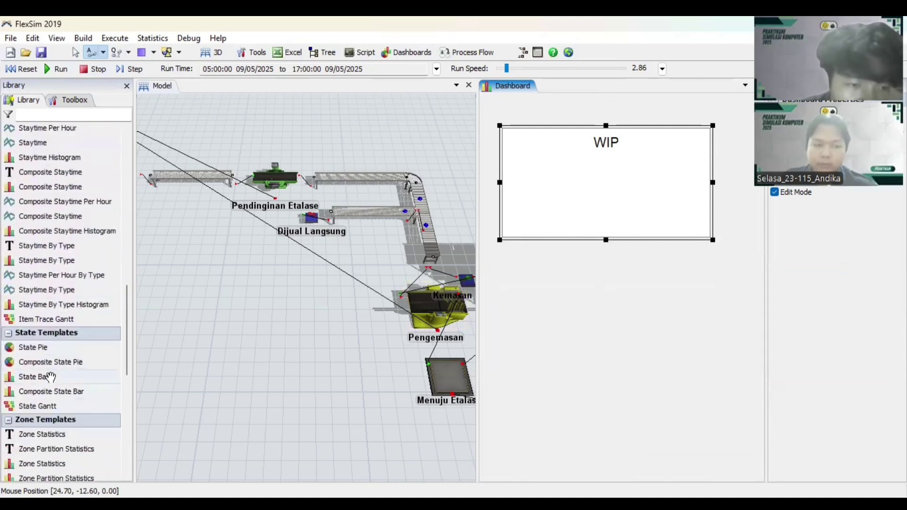
left_click_drag(50, 376, 571, 349)
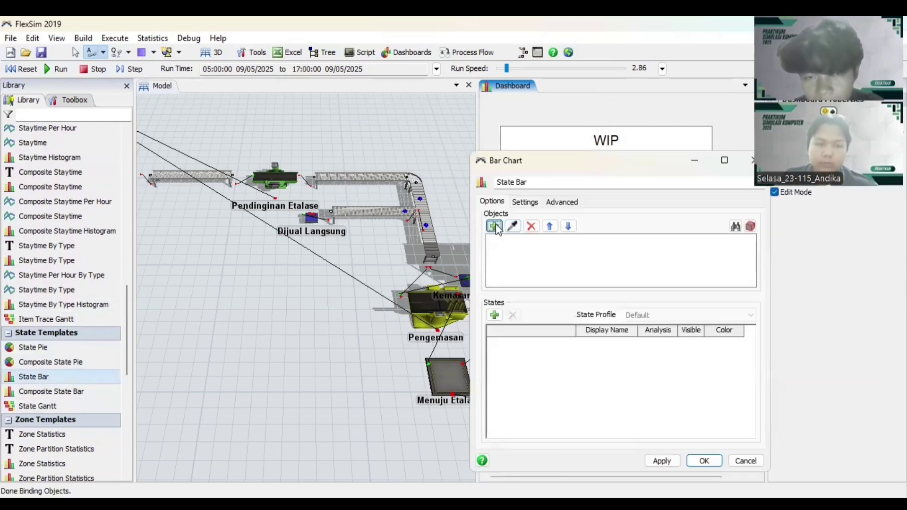
Add all Sources, Queues and Processors as objects of the State Bar chart.
left_click(494, 226)
left_click(516, 243)
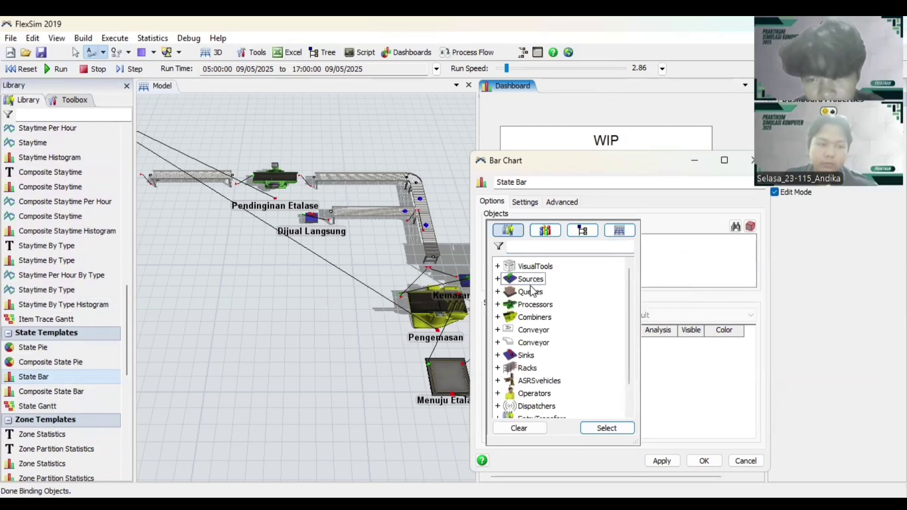
left_click(530, 291)
left_click(534, 304)
left_click(535, 317)
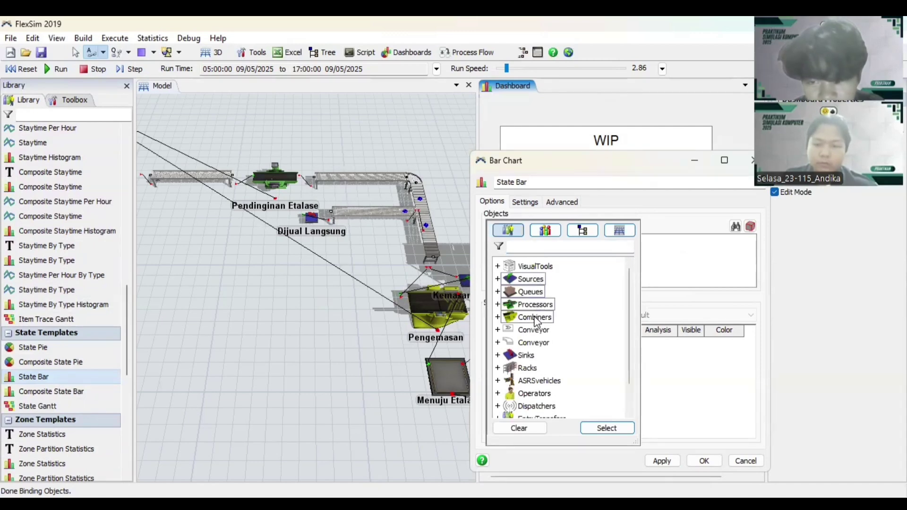
left_click(535, 318)
left_click(606, 428)
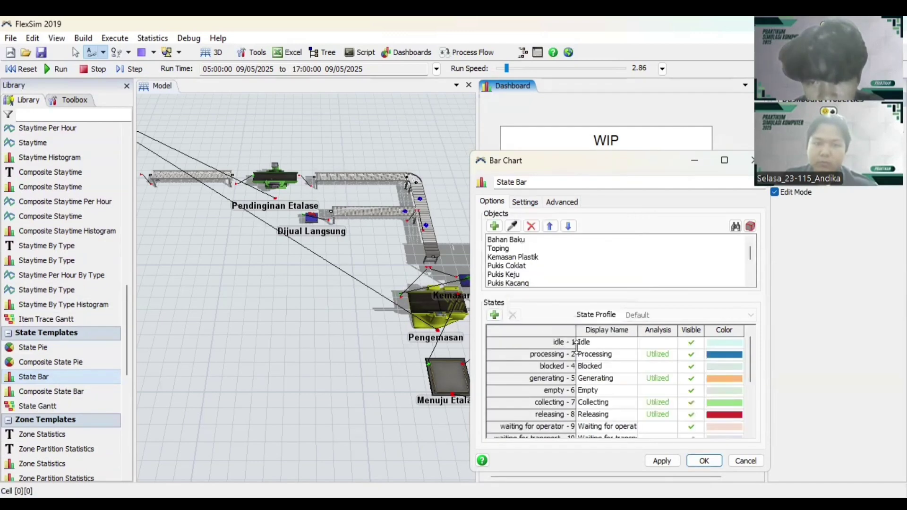
Remove the sources Bahan Baku, Toping and Kemasan Plastik from the State Bar chart's objects.
scroll(551, 274, "down", 2)
scroll(551, 274, "down", 1)
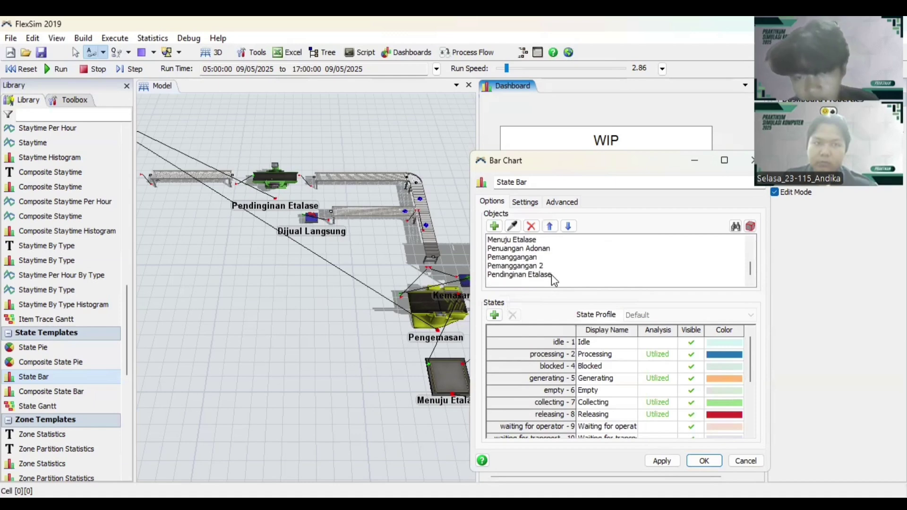
left_click(516, 277)
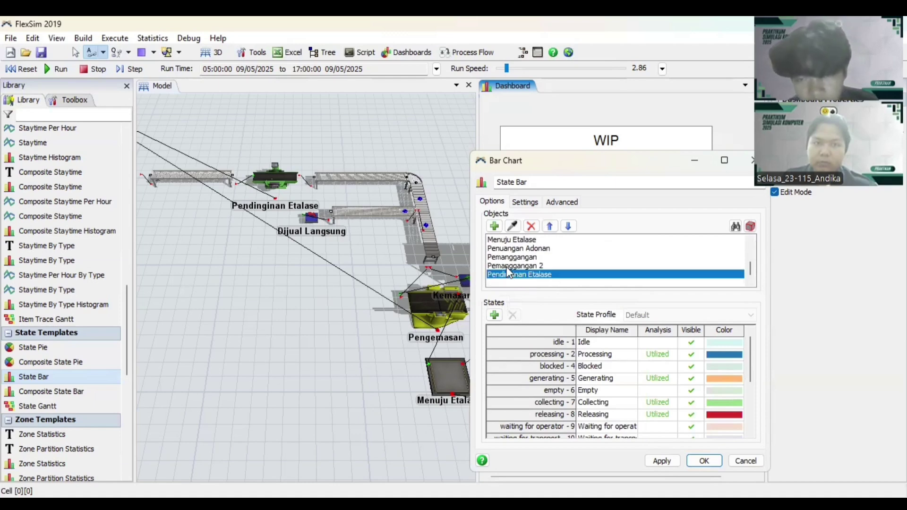
left_click(507, 266)
scroll(550, 274, "up", 3)
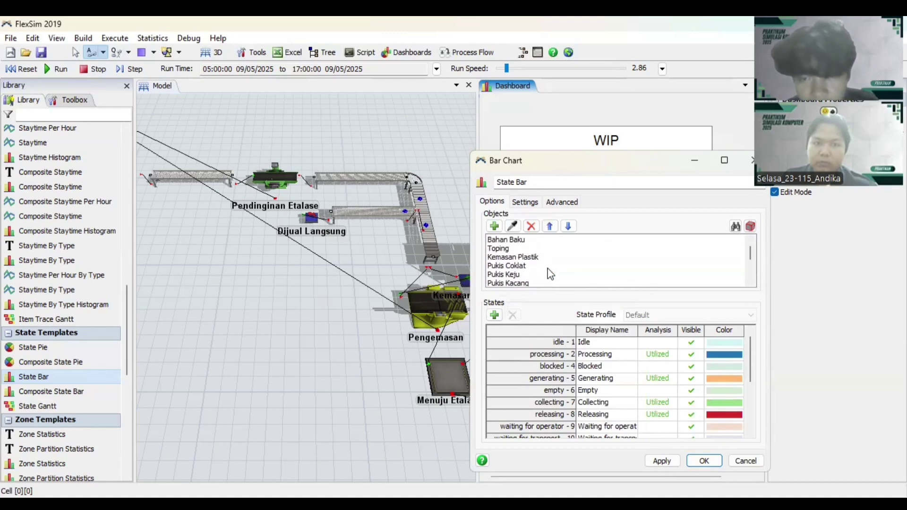
left_click(500, 240)
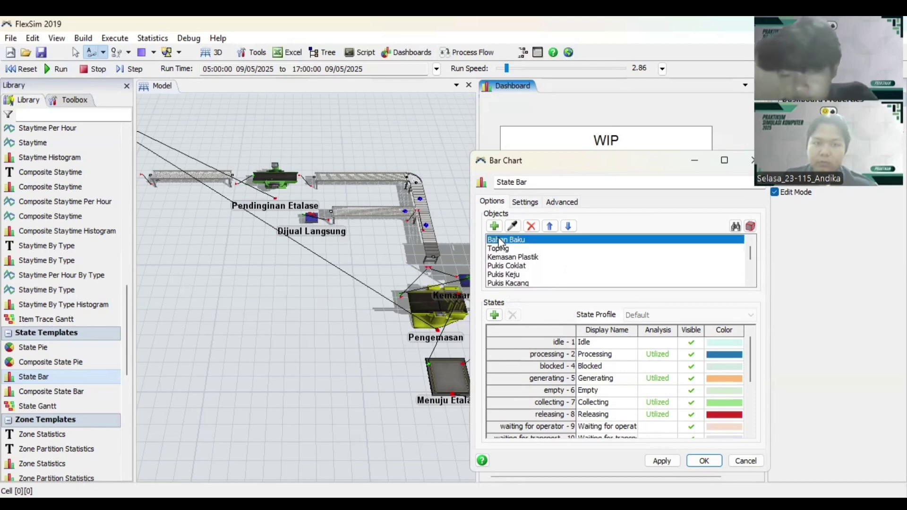
left_click(529, 227)
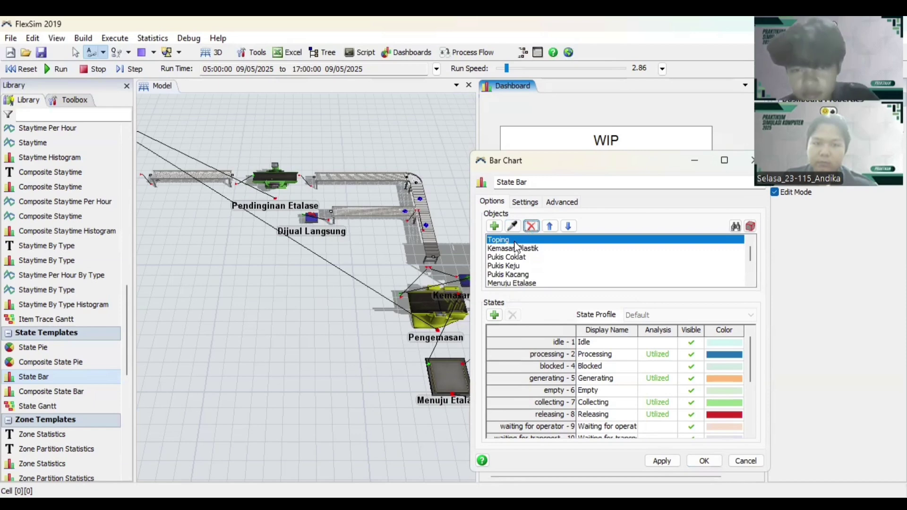
left_click(529, 226)
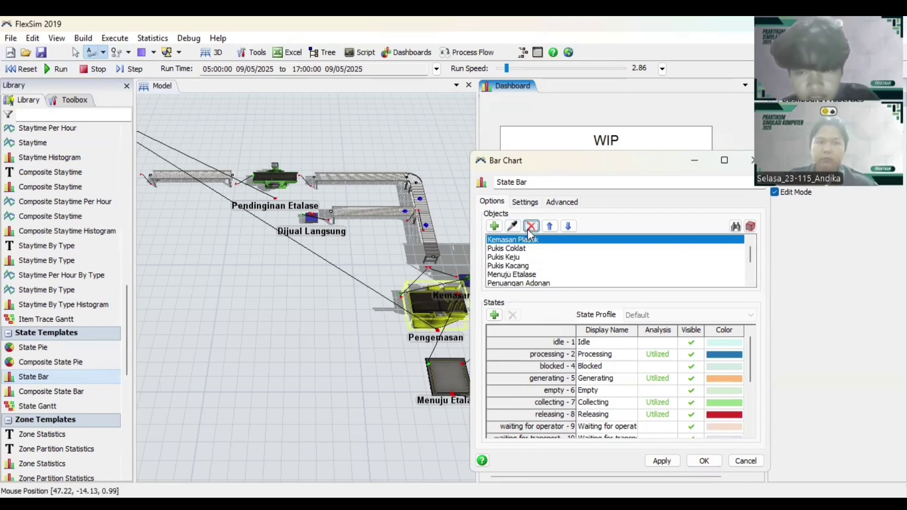
left_click(529, 227)
Remove the queues Pukis Coklat, Pukis Keju, Pukis Kacang and Menuju Etalase from the State Bar chart's objects.
left_click(530, 225)
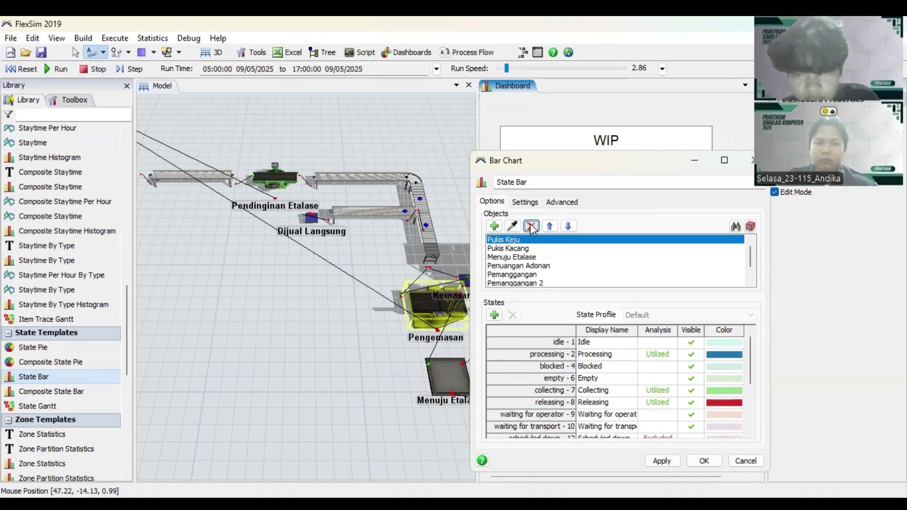
left_click(530, 224)
left_click(529, 225)
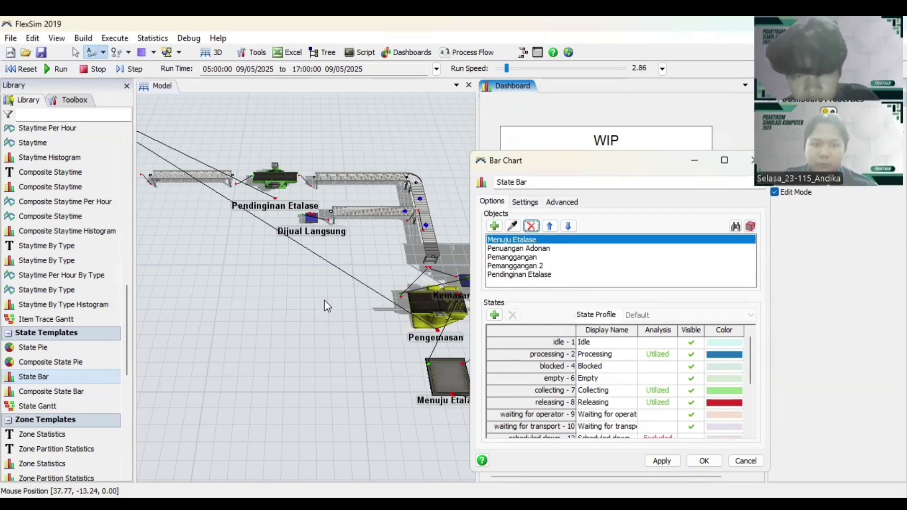
left_click_drag(324, 301, 236, 277)
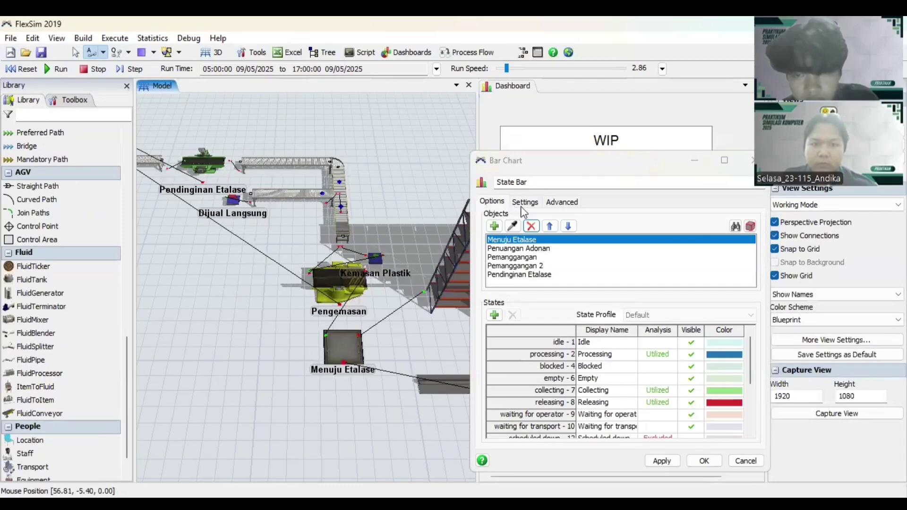
left_click(531, 227)
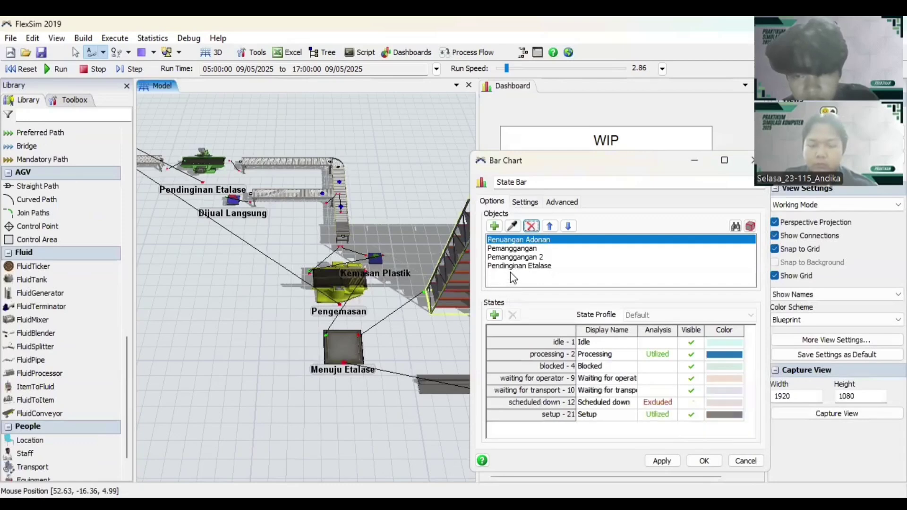
Select all Processors and Combiners as objects of the State Bar chart, bringing in Pemberian Toping and Pengemasan.
left_click_drag(252, 319, 452, 358)
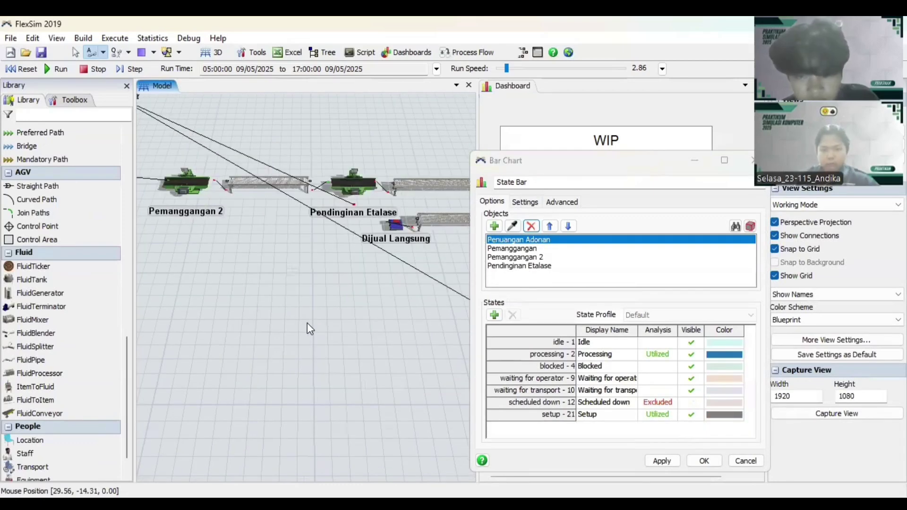
left_click_drag(307, 322, 379, 303)
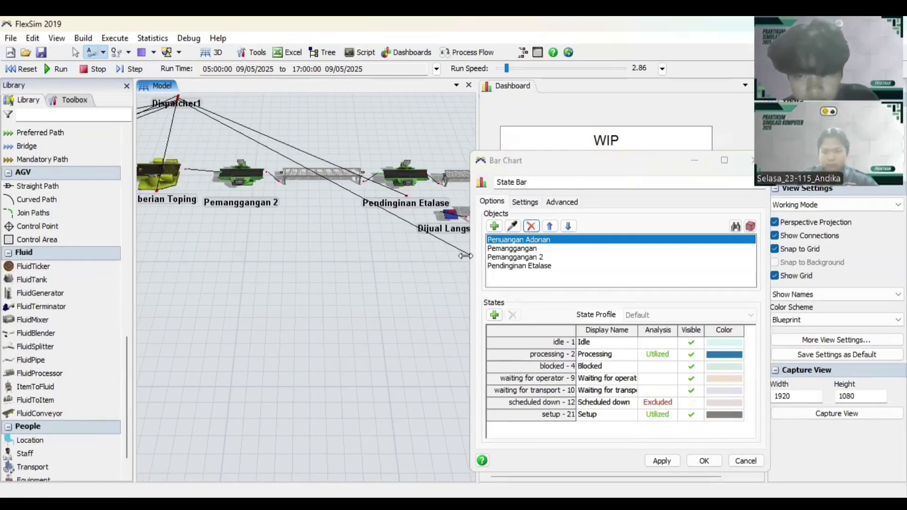
left_click(496, 225)
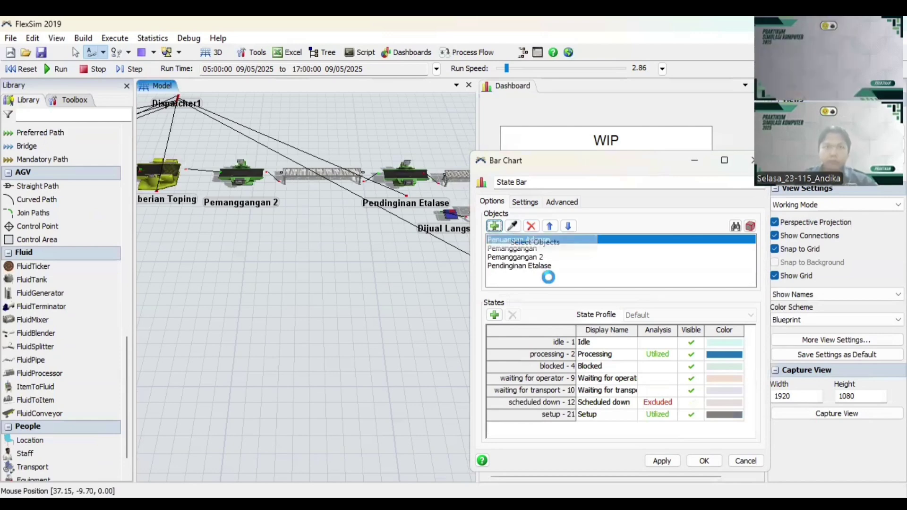
left_click(522, 242)
left_click(535, 304, "ctrl")
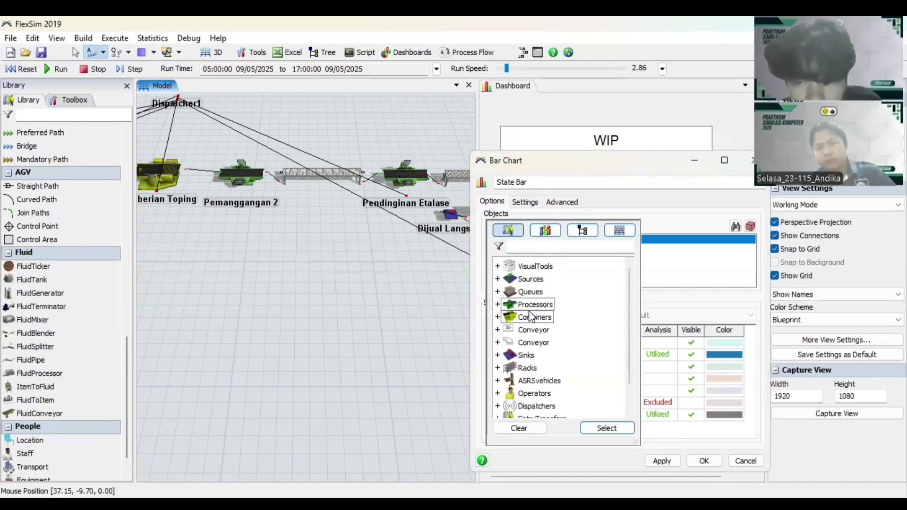
left_click(600, 427)
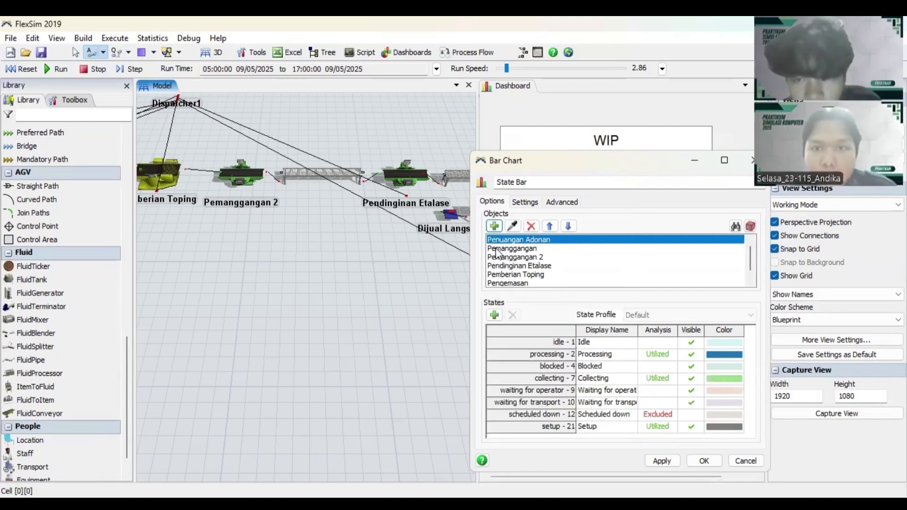
Remove Pendinginan Etalase from the State Bar chart's objects.
left_click(540, 266)
left_click(531, 226)
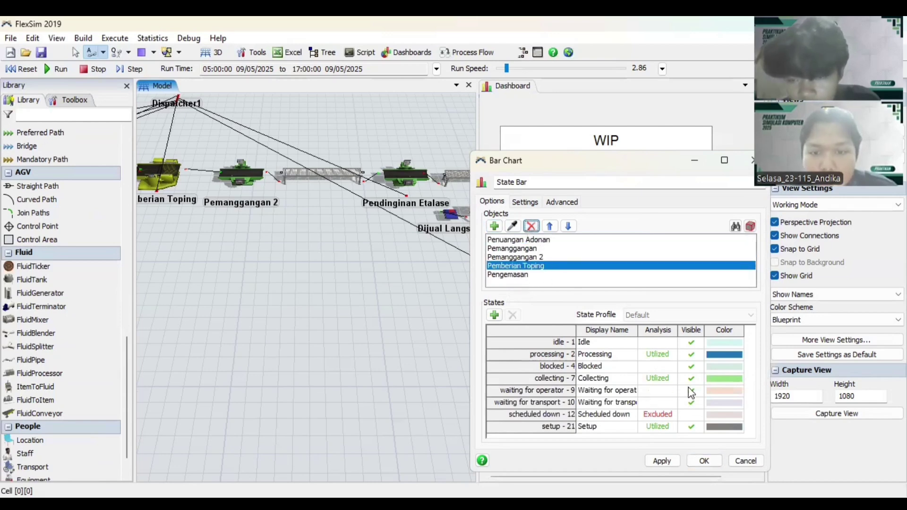
Hide the Setup, Waiting for transport, Waiting for operator and Collecting states in the State Bar chart.
left_click(692, 427)
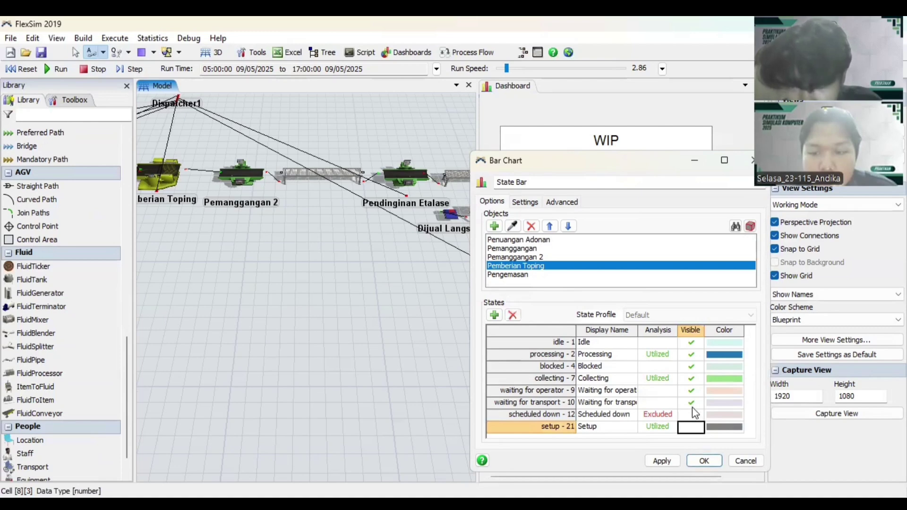
left_click(692, 403)
left_click(693, 391)
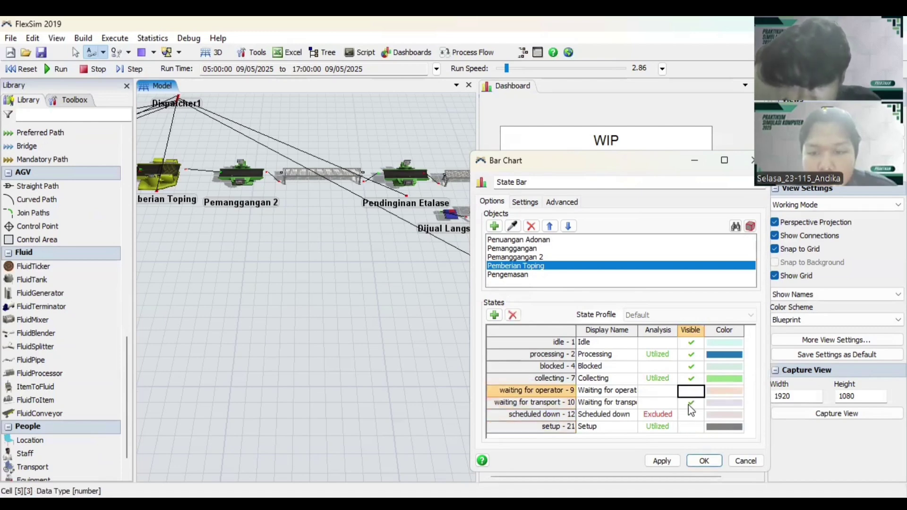
left_click(690, 405)
left_click(692, 379)
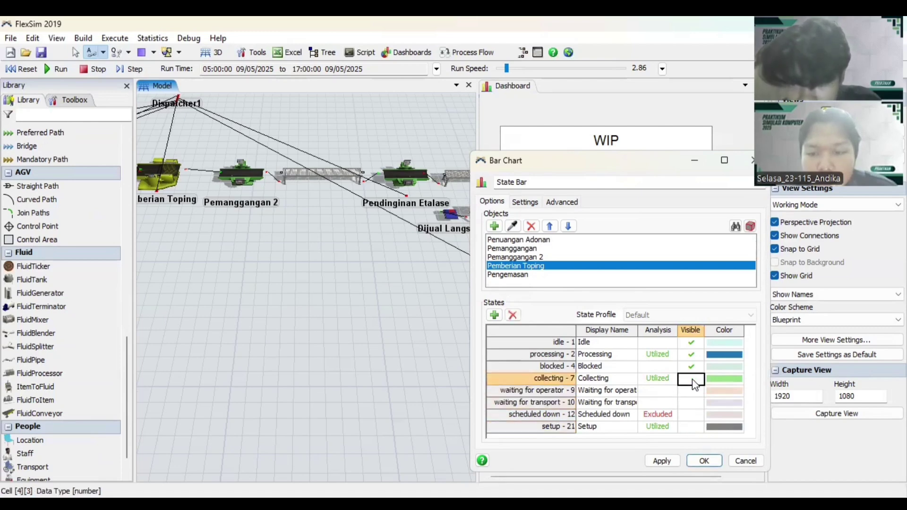
Set the analysis of the Setup, Waiting for transport, Waiting for operator and Collecting states to Excluded.
left_click(658, 426)
left_click(656, 403)
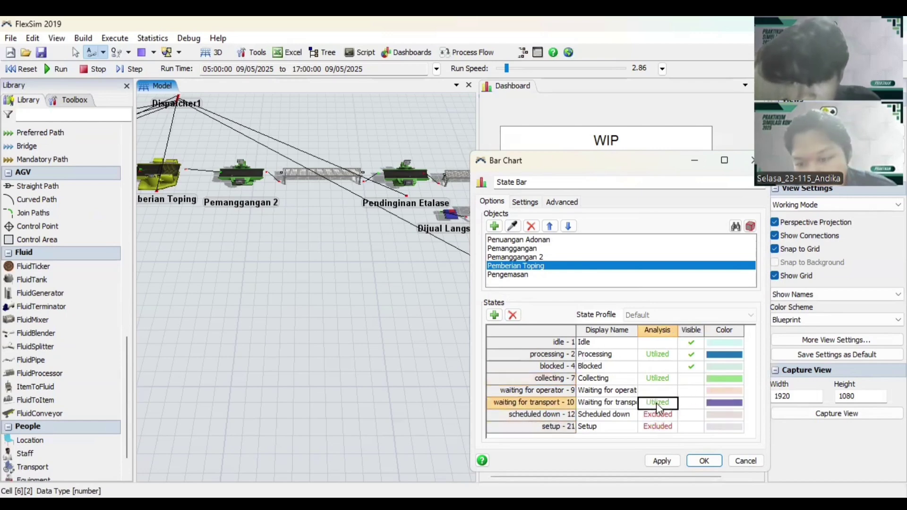
left_click(658, 390)
left_click(658, 388)
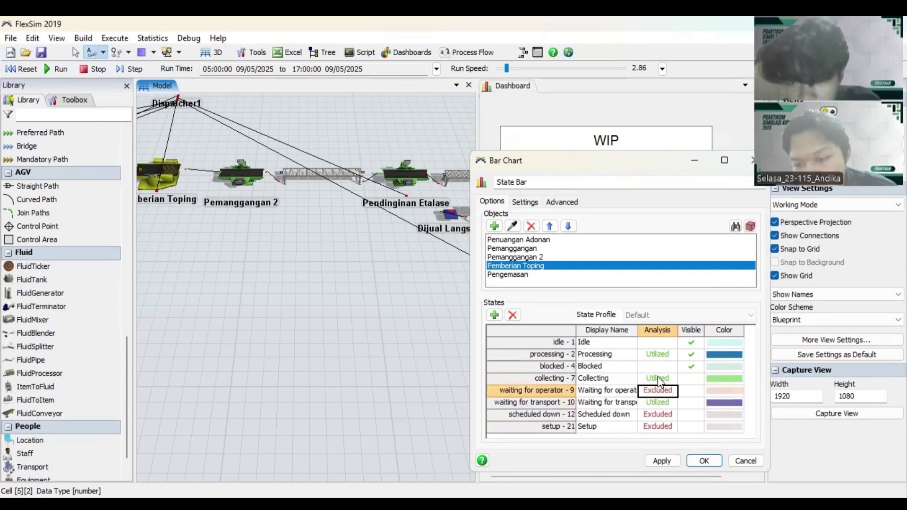
left_click(657, 378)
left_click(659, 378)
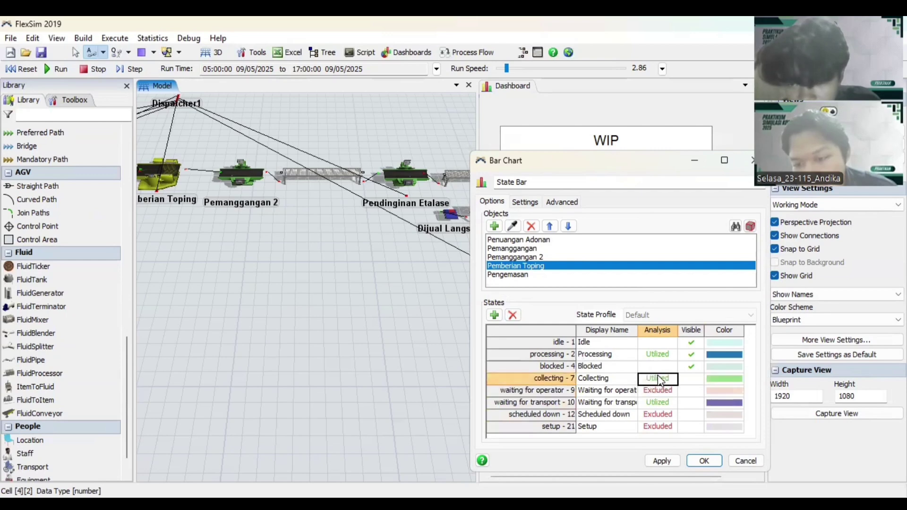
left_click(660, 380)
left_click(667, 403)
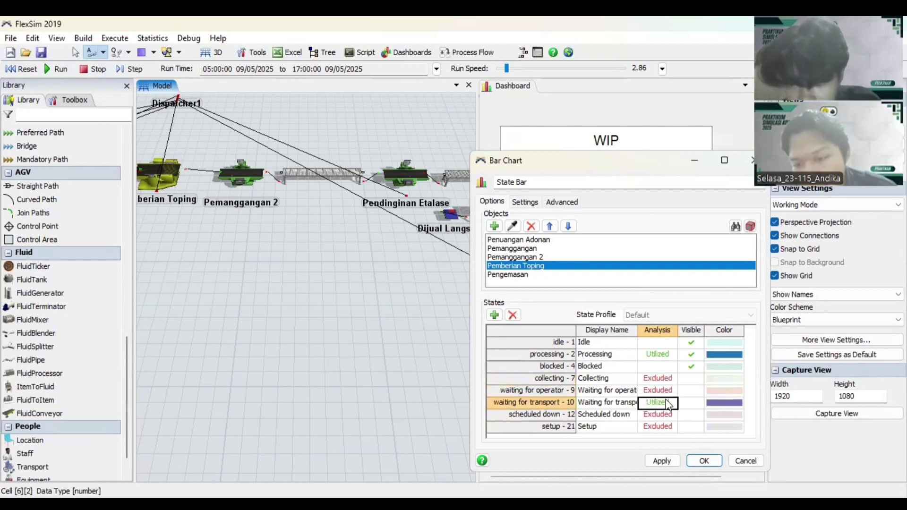
Set the Blocked and Idle states to Utilized and delete all states from Collecting through Setup, accepting the State Bar settings.
left_click(656, 365)
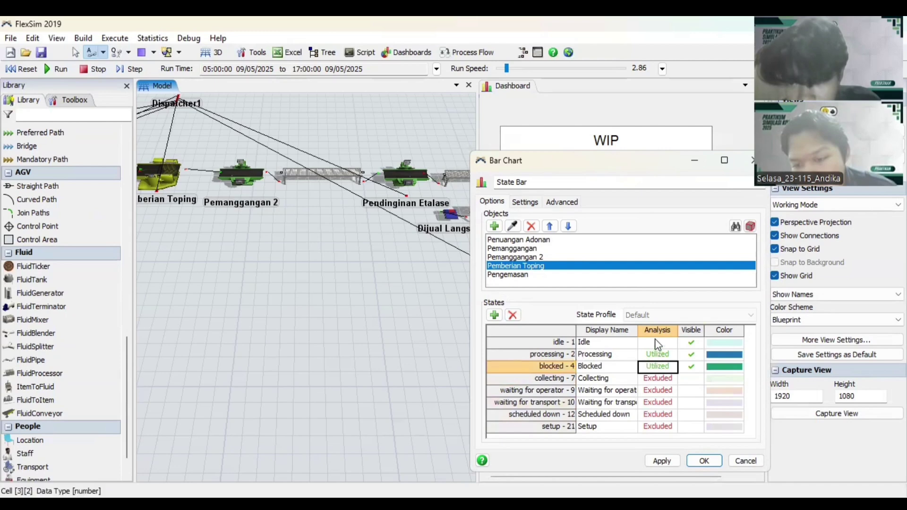
left_click(658, 343)
left_click(606, 379)
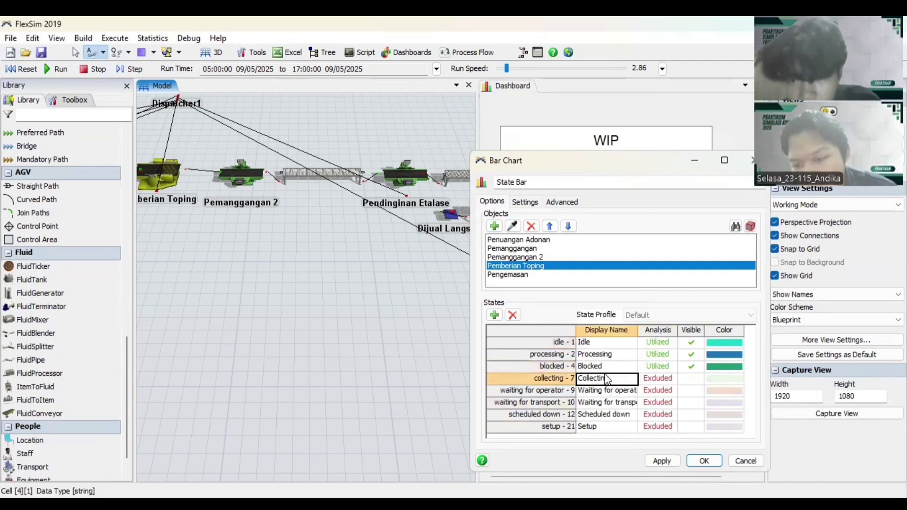
left_click_drag(539, 381, 543, 427)
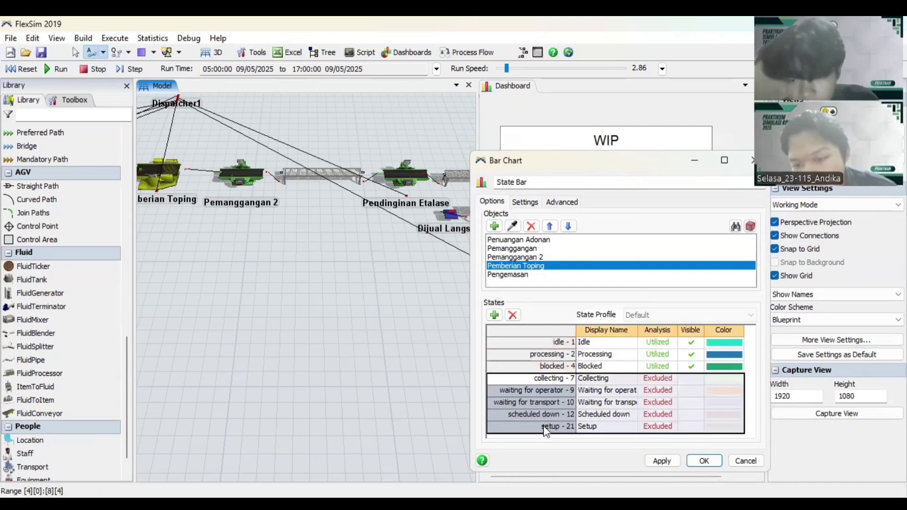
left_click(517, 314)
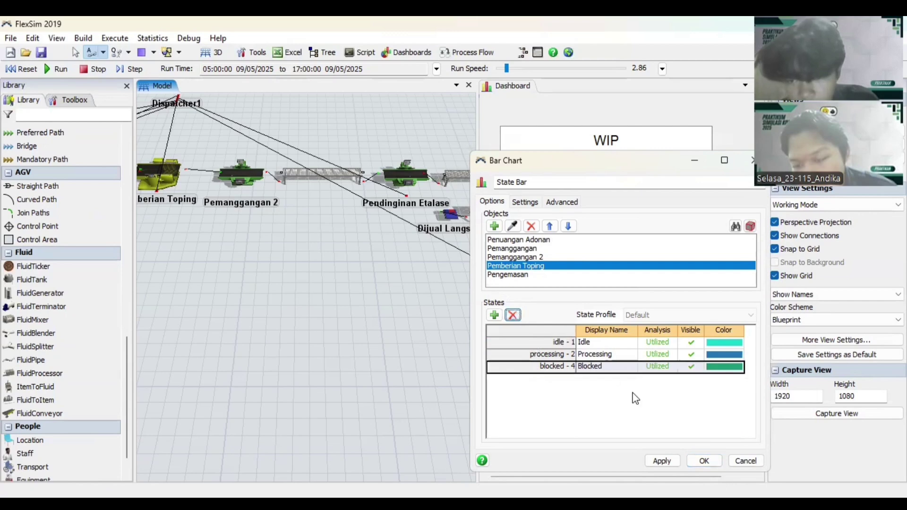
left_click(704, 461)
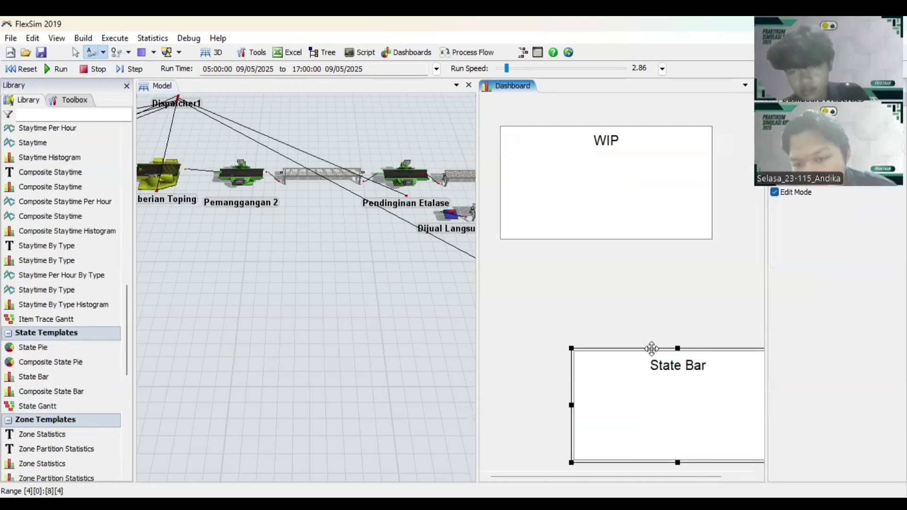
Move the State Bar chart directly below the WIP table on the dashboard.
left_click_drag(653, 348, 586, 253)
scroll(220, 242, "down", 2)
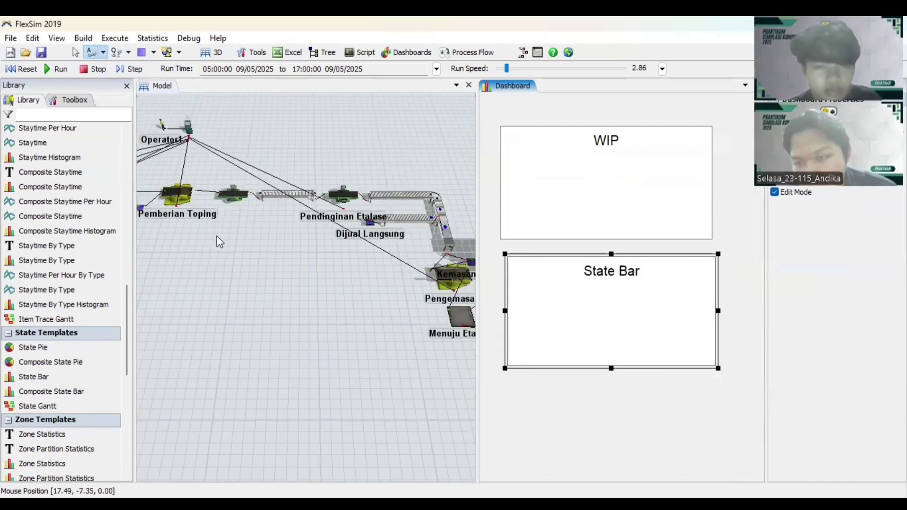
left_click_drag(248, 279, 395, 370)
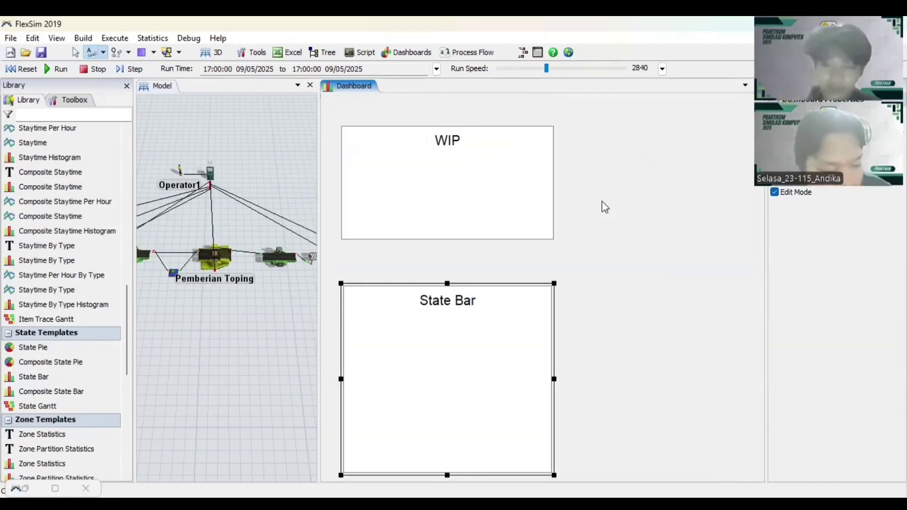
Replace the WIP table on the dashboard with an Average WIP text table above the State Bar chart.
left_click(479, 179)
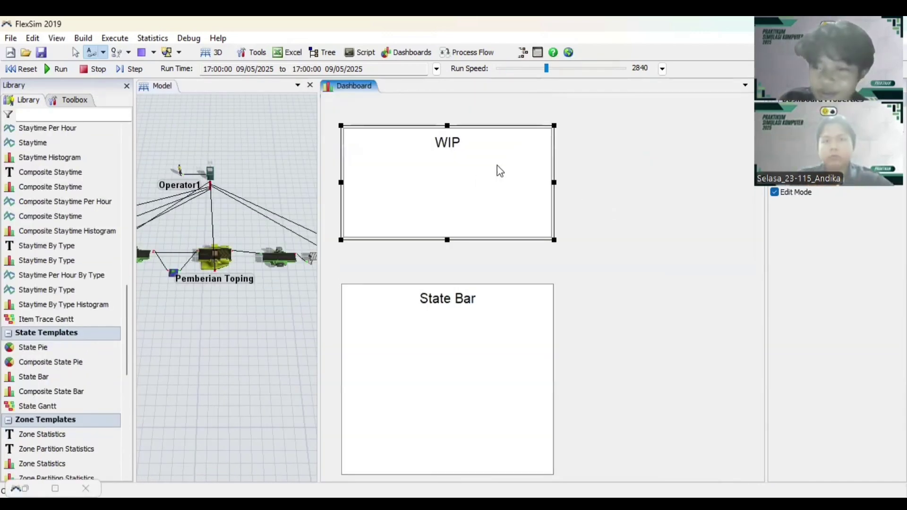
key("Delete")
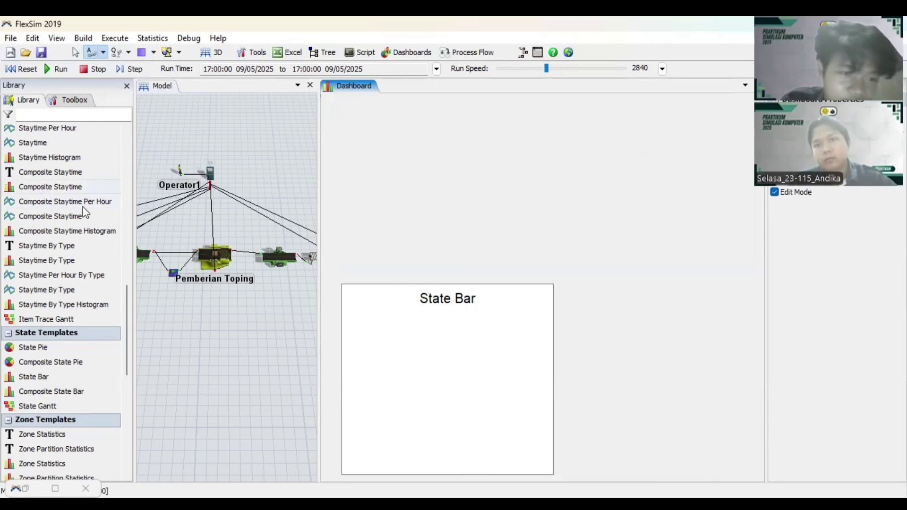
scroll(84, 213, "up", 6)
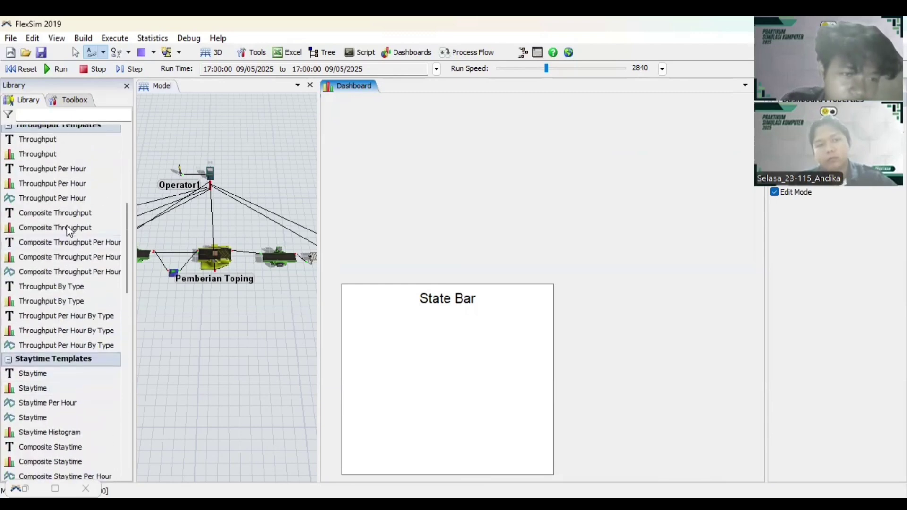
scroll(70, 230, "up", 1)
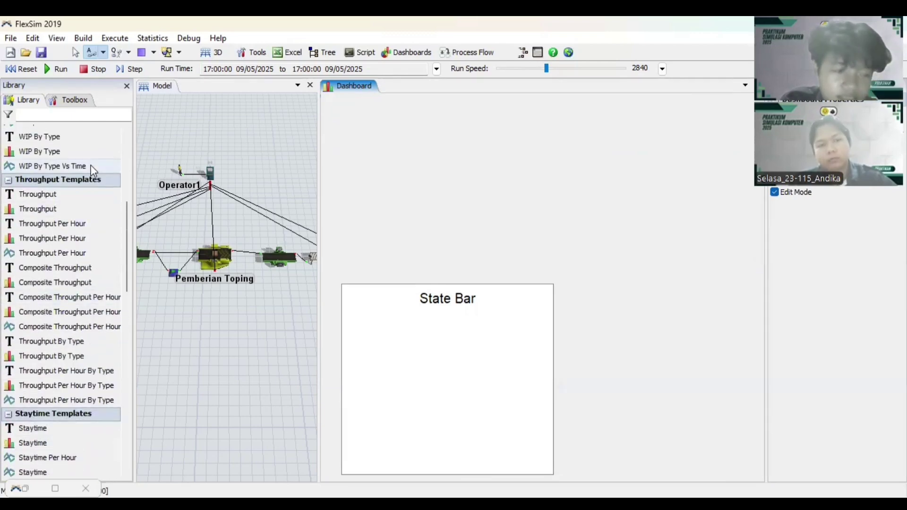
scroll(81, 189, "up", 5)
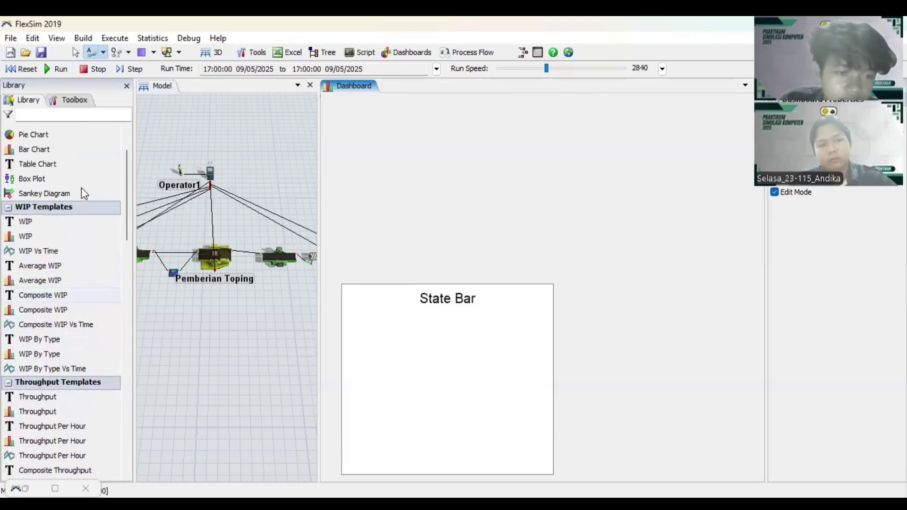
left_click_drag(77, 271, 437, 174)
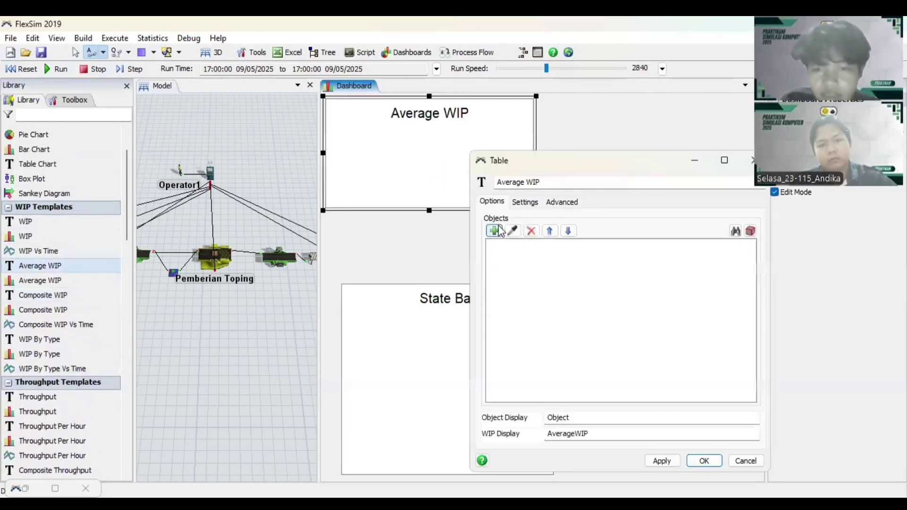
Set the Average WIP table's objects to Pukis Keju, Pukis Kacang and all processors and combiners, removing Toping from the list.
left_click(496, 232)
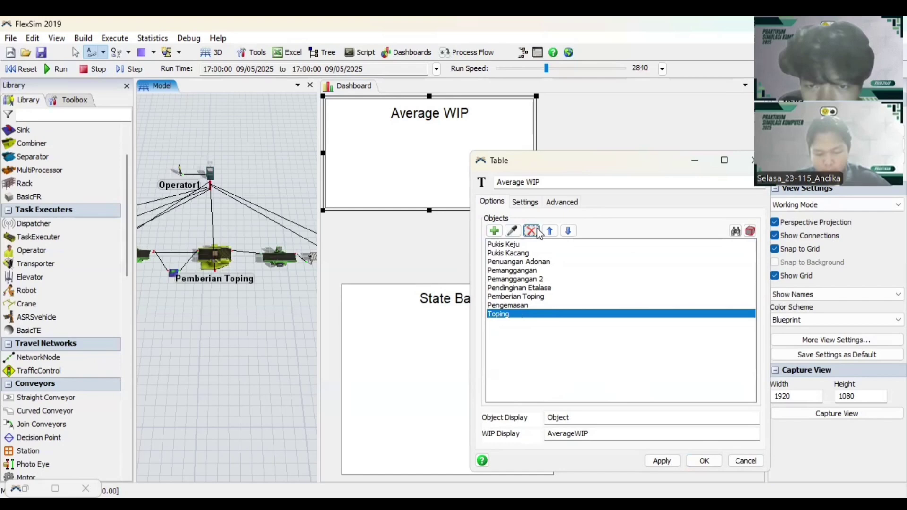
left_click(530, 231)
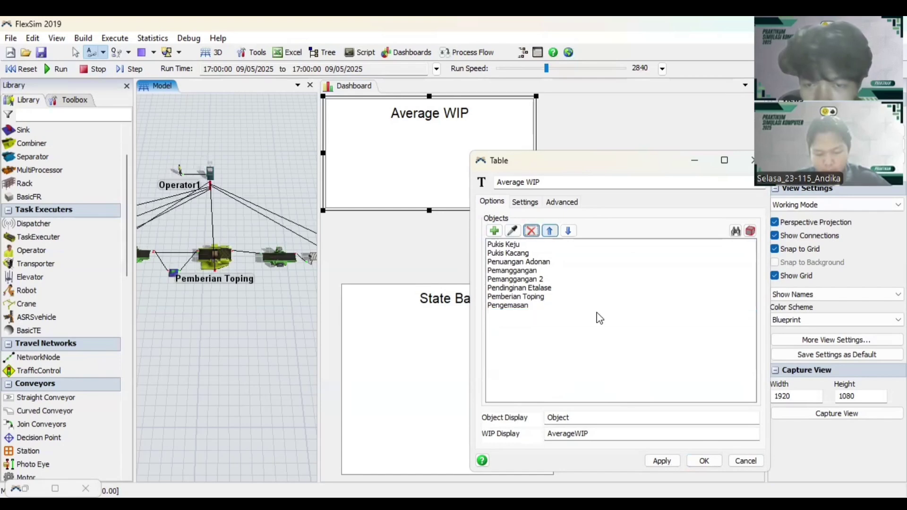
left_click(661, 461)
left_click(713, 461)
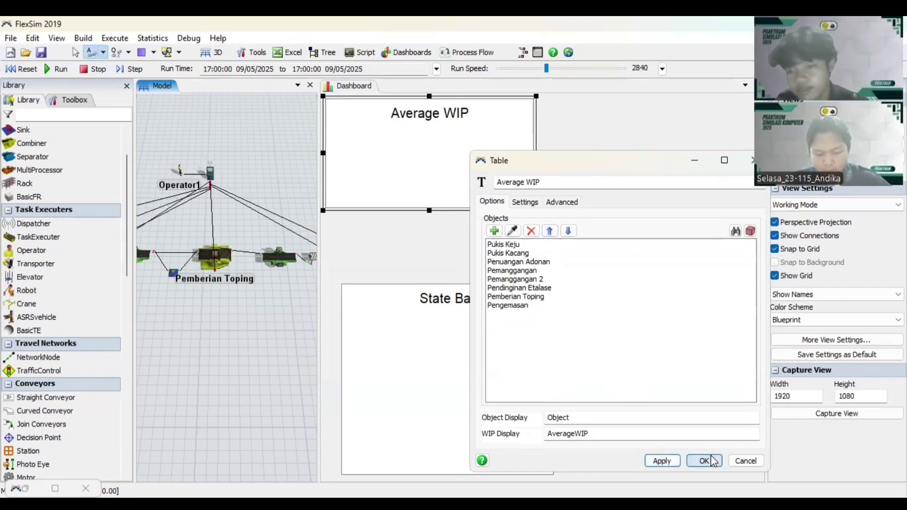
Widen the State Bar chart and the Average WIP table to a common right edge, and extend the Average WIP table downward.
left_click(481, 265)
left_click(482, 310)
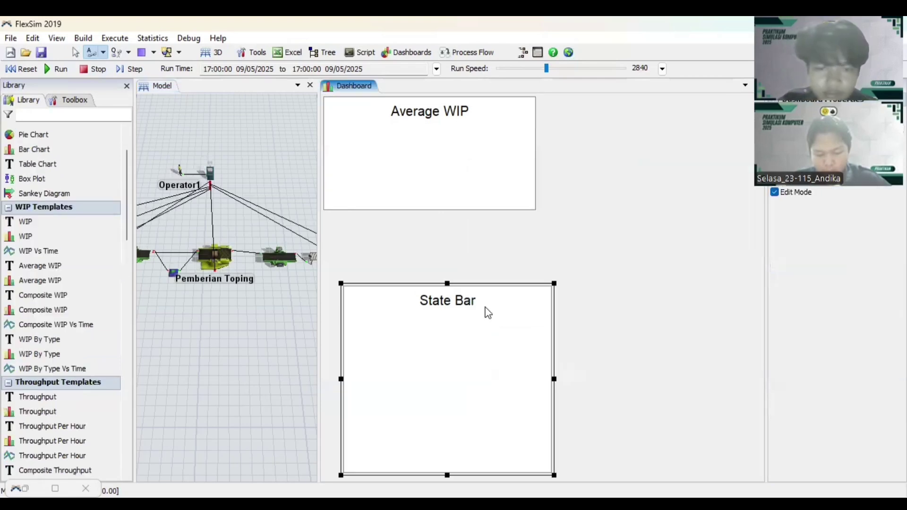
left_click_drag(554, 375, 682, 414)
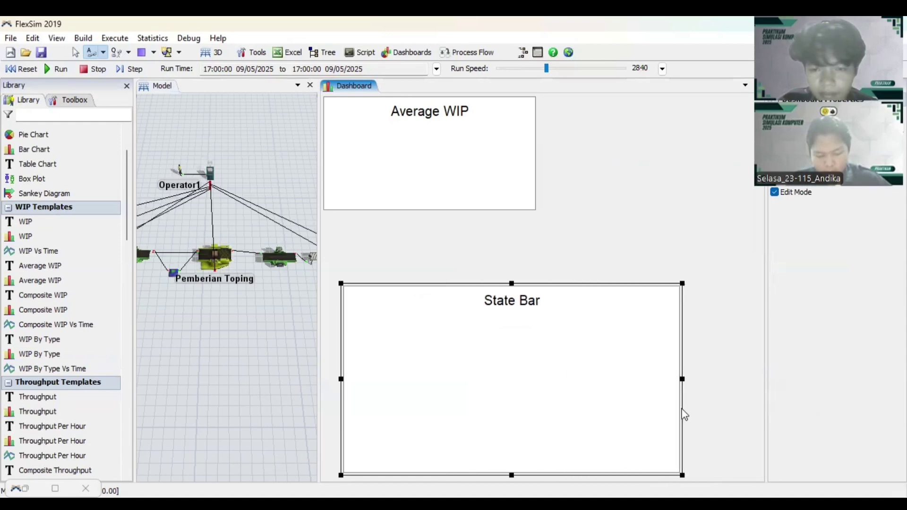
left_click(434, 158)
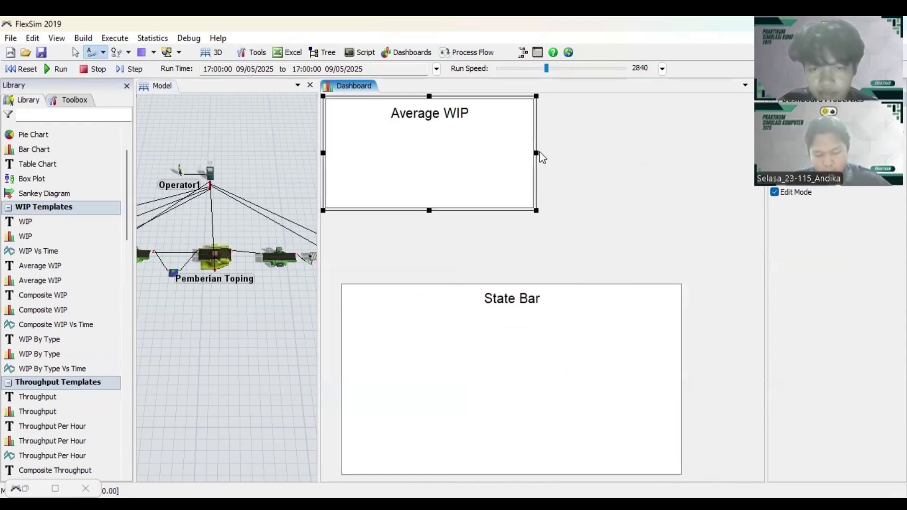
left_click_drag(536, 152, 684, 177)
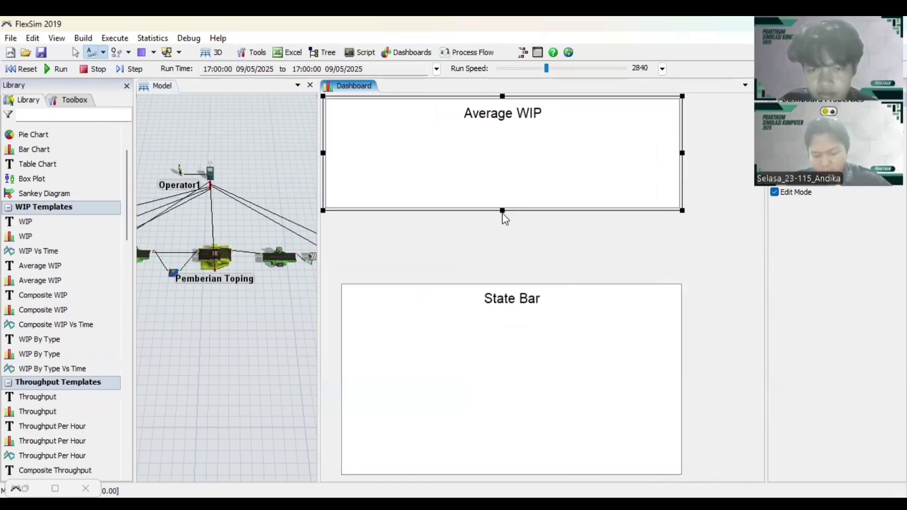
left_click_drag(503, 210, 513, 251)
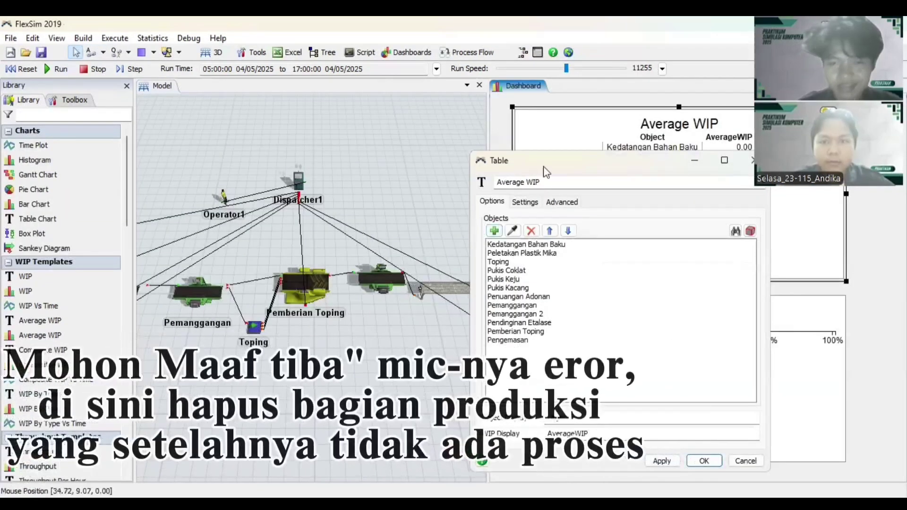
Add all Sources, Queues, Processors and Combiners as objects of the Average WIP table.
left_click_drag(552, 167, 574, 147)
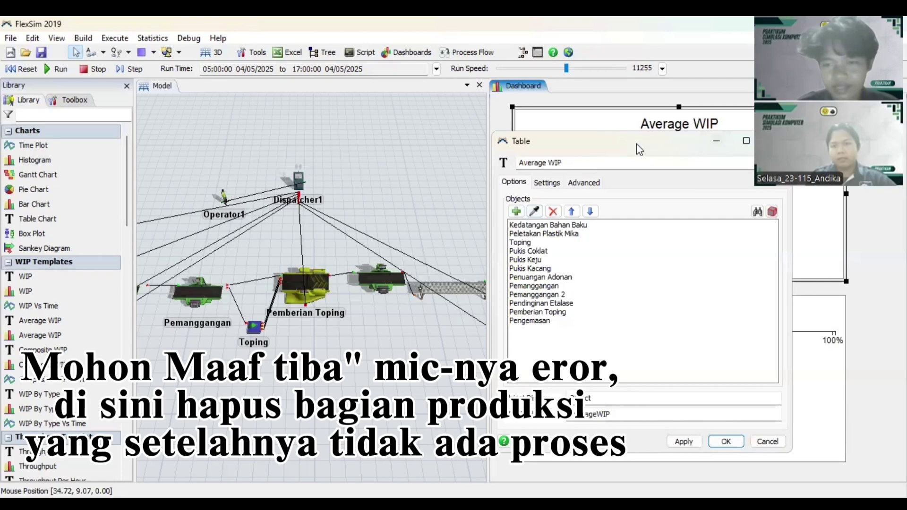
left_click_drag(638, 134, 636, 122)
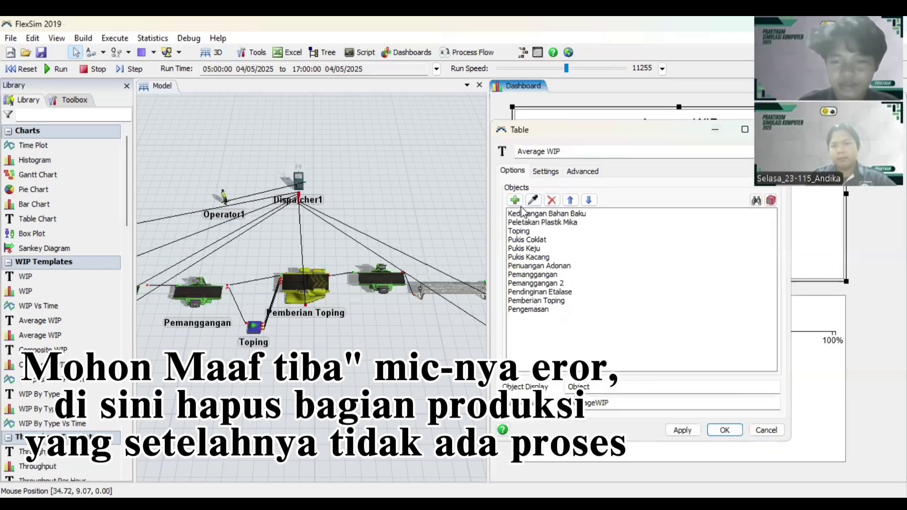
left_click(514, 200)
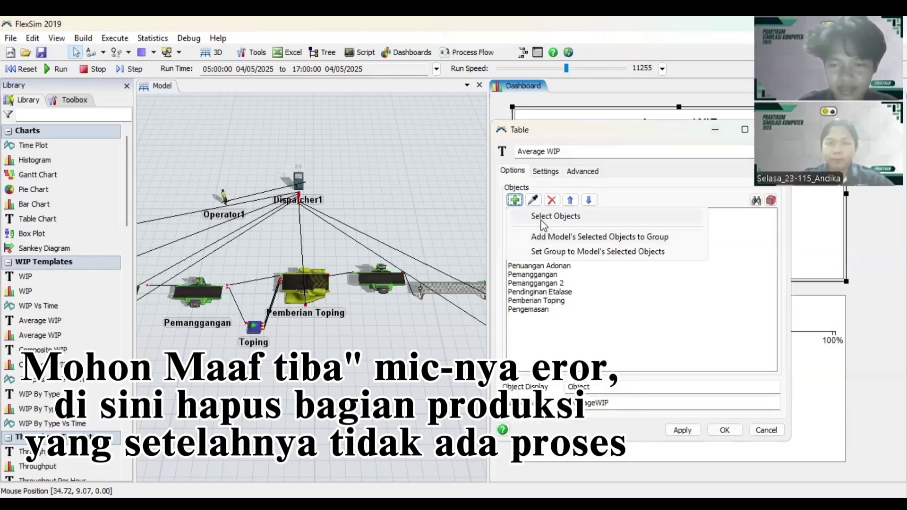
left_click(536, 237)
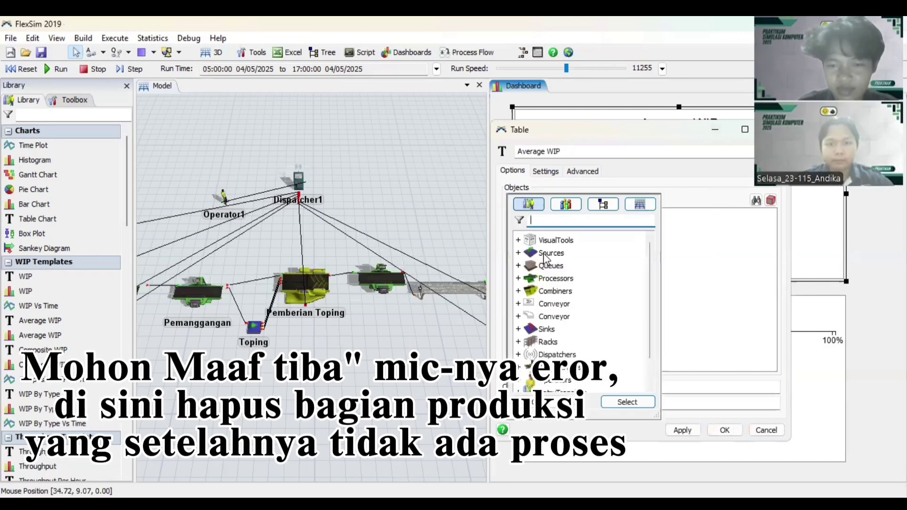
left_click(553, 280)
left_click(555, 291)
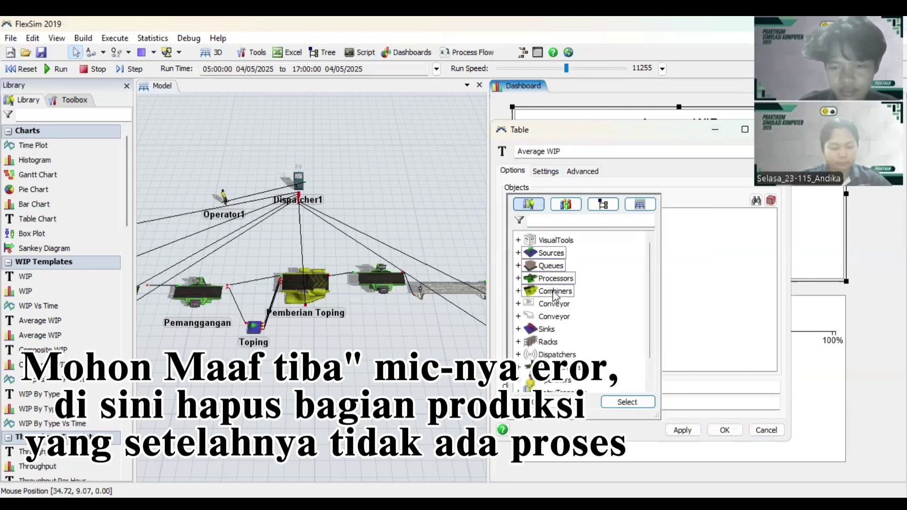
left_click(631, 402)
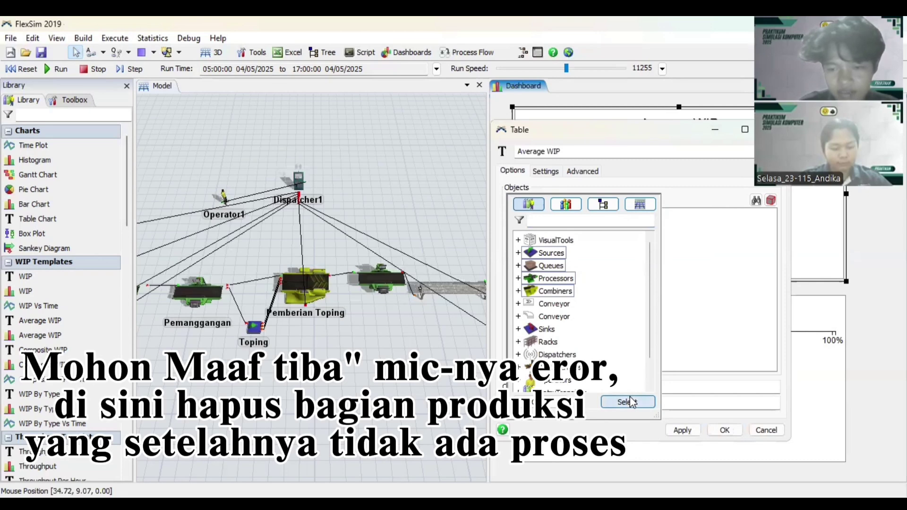
Remove Kedatangan Bahan Baku and Menuju etalase from the Average WIP table's object list and apply the changes.
left_click(687, 433)
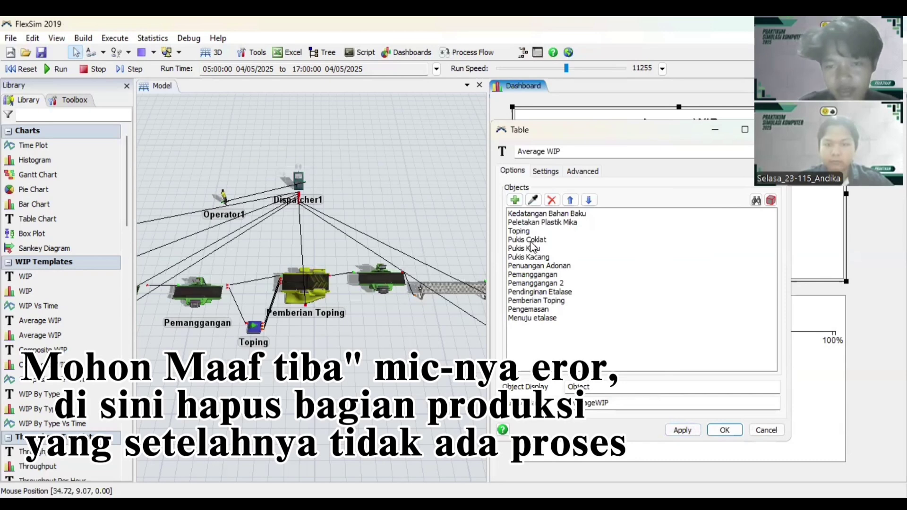
left_click(536, 319)
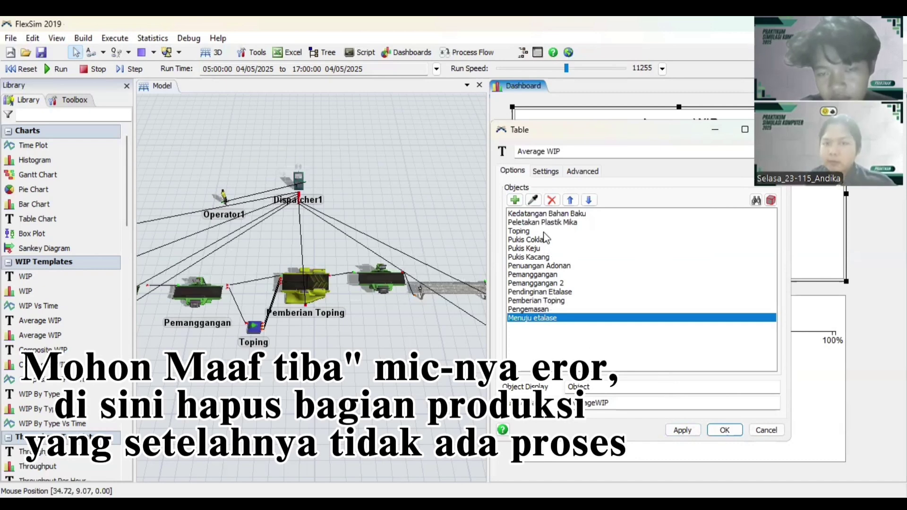
left_click(558, 215)
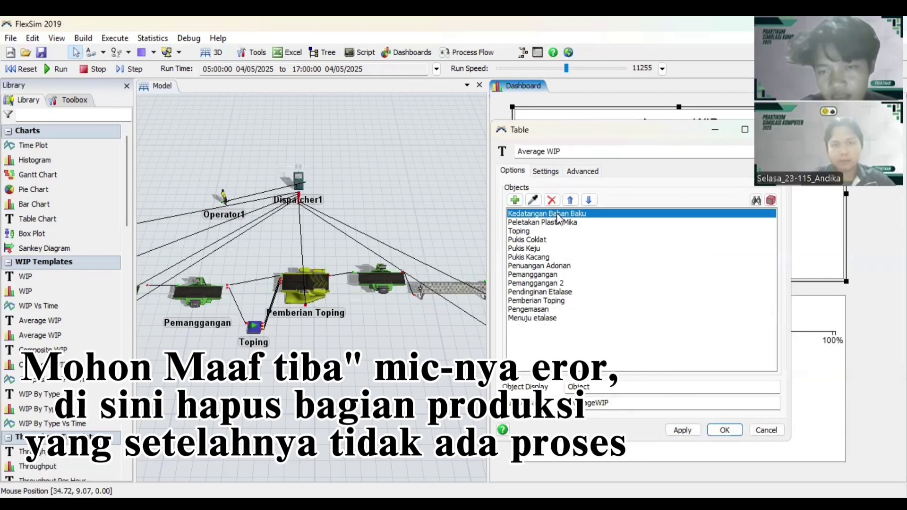
left_click(551, 200)
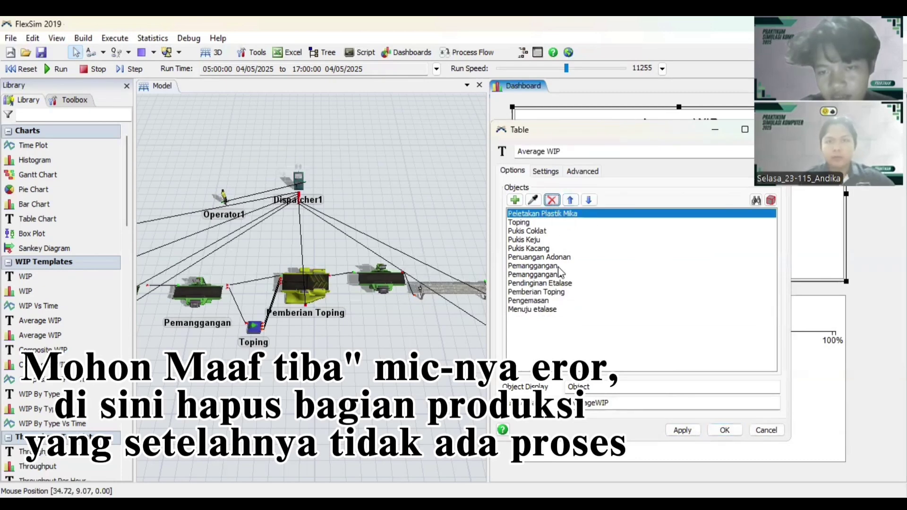
left_click(545, 308)
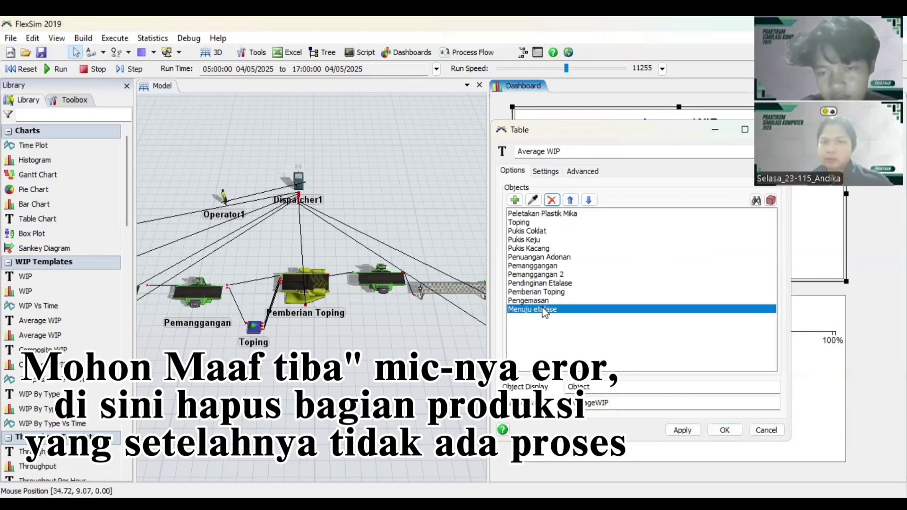
left_click(551, 200)
left_click(682, 430)
left_click(723, 430)
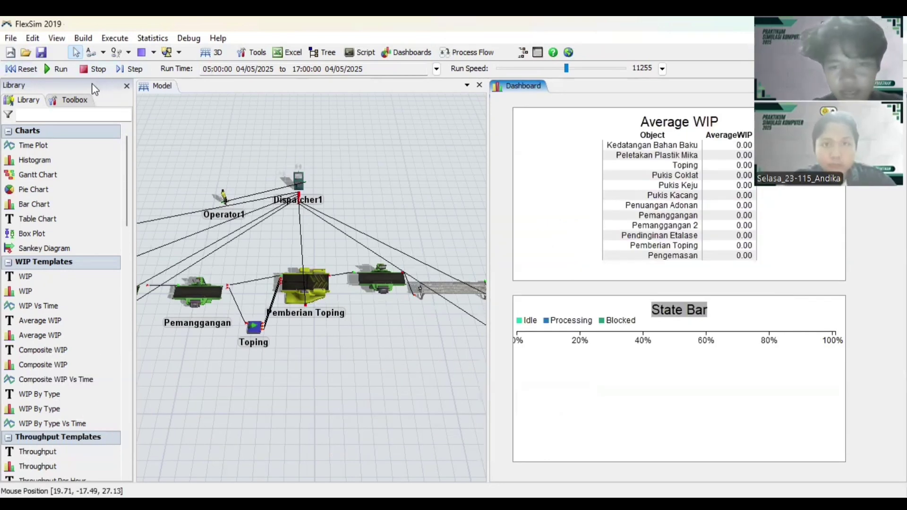
Run the simulation until 17:00:00, examine the idle, processing and blocked shares of each State Bar row, and reset the model.
left_click(60, 69)
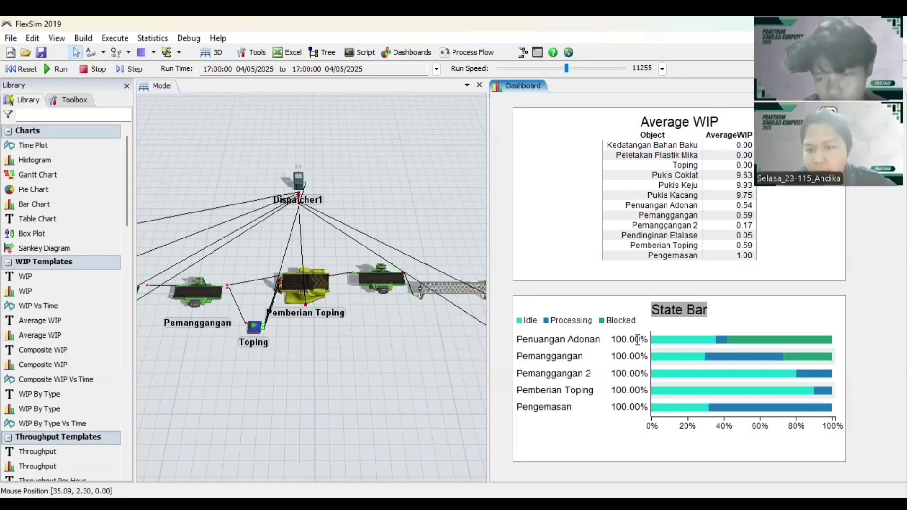
mouse_move(682, 341)
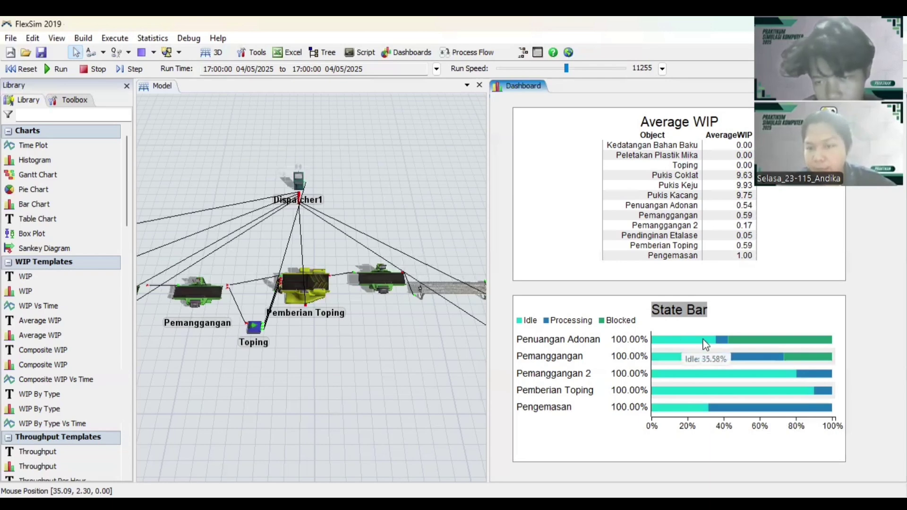
mouse_move(722, 344)
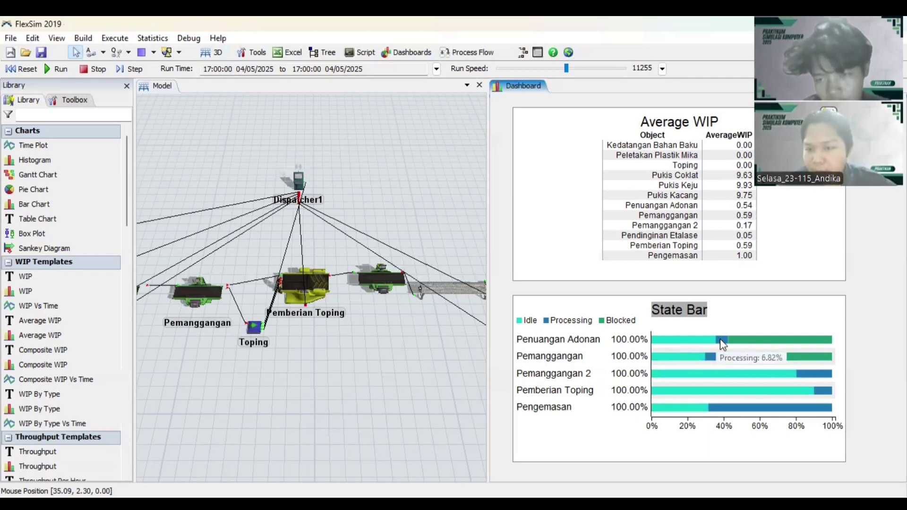
mouse_move(758, 344)
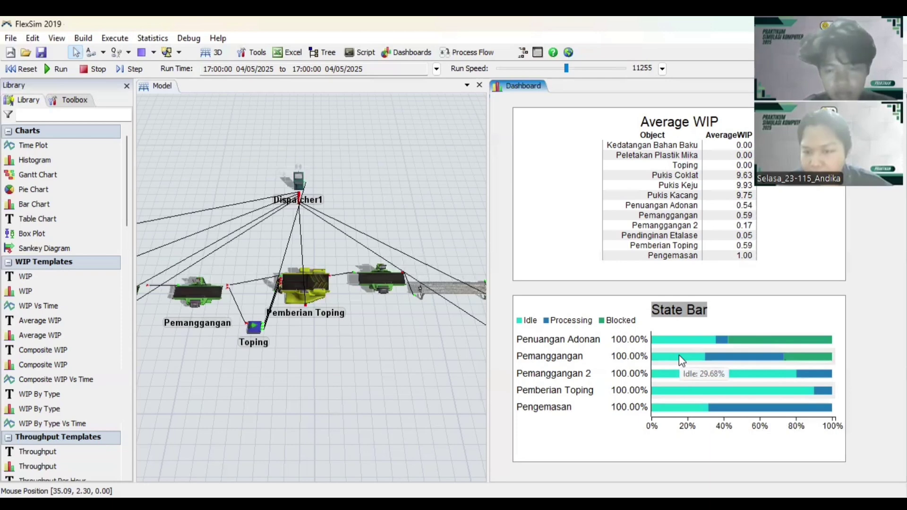
mouse_move(746, 360)
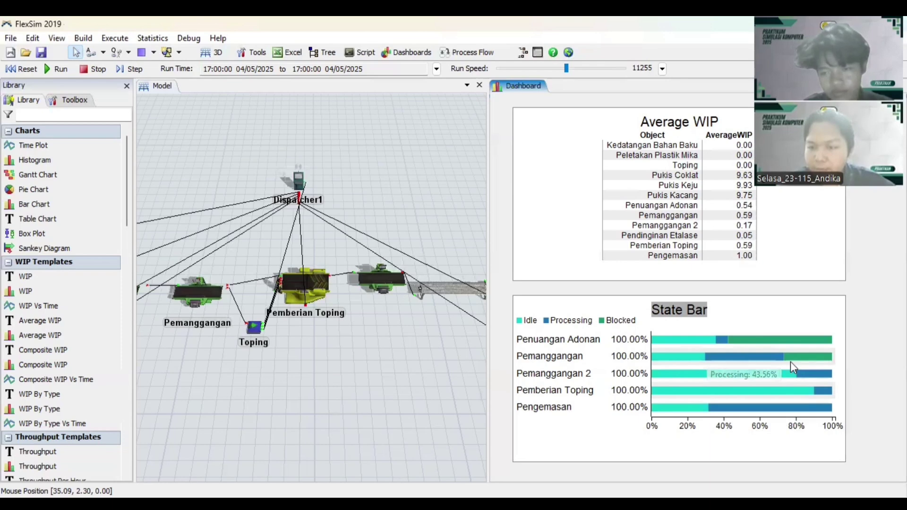
mouse_move(805, 359)
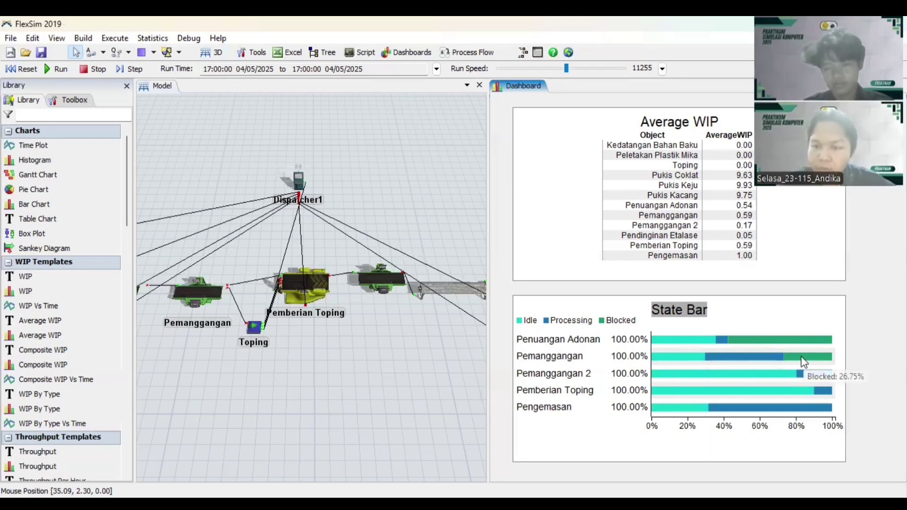
mouse_move(705, 377)
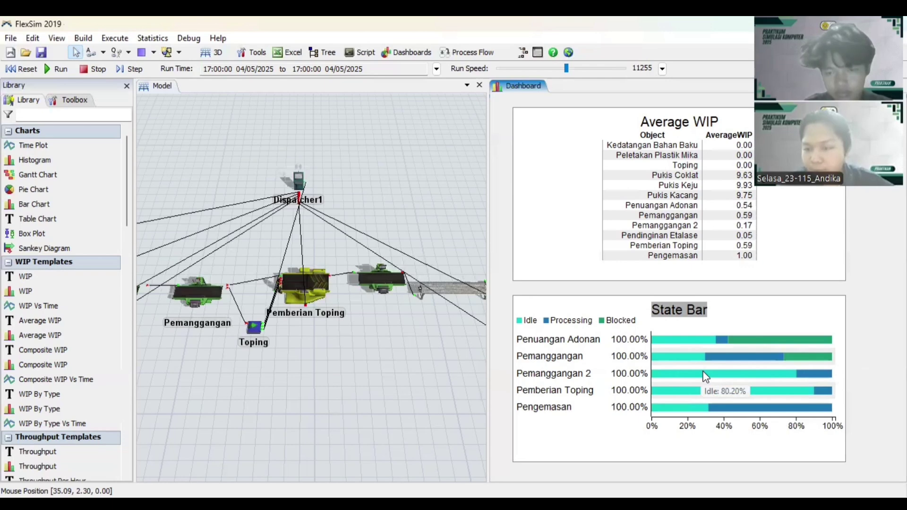
mouse_move(810, 379)
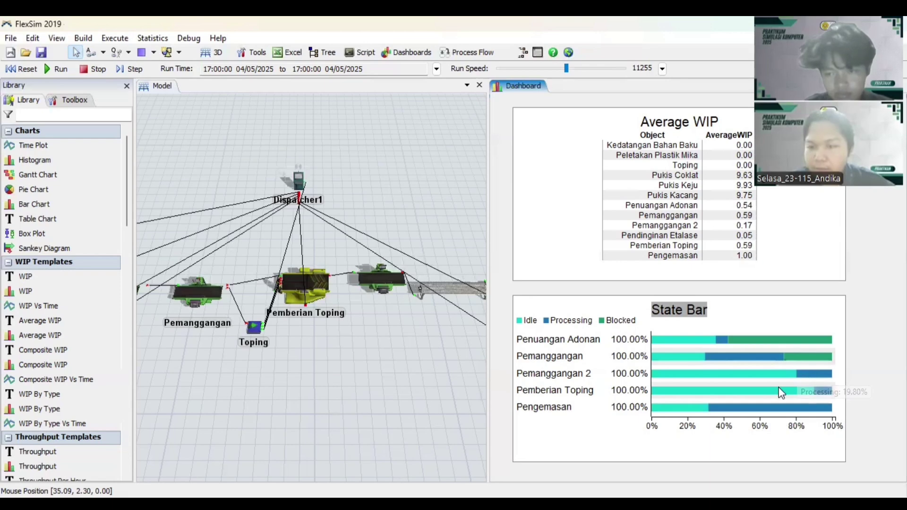
mouse_move(778, 388)
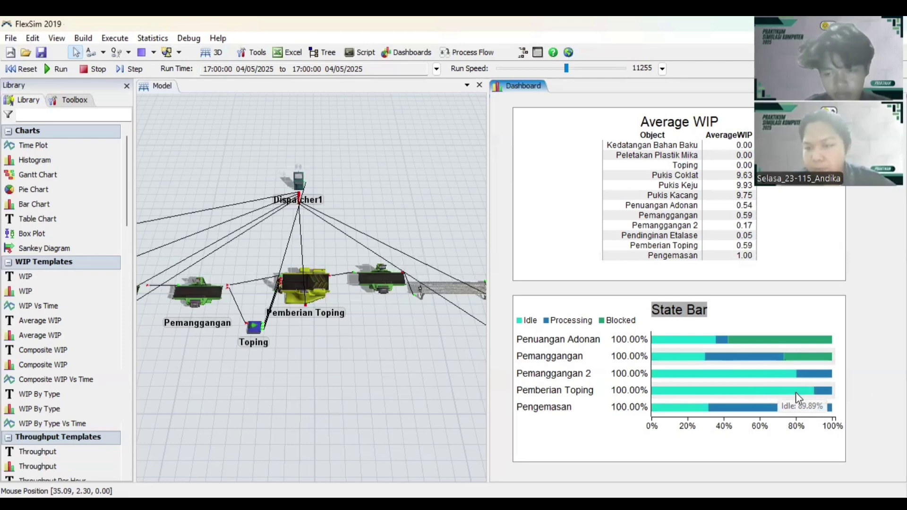
mouse_move(826, 392)
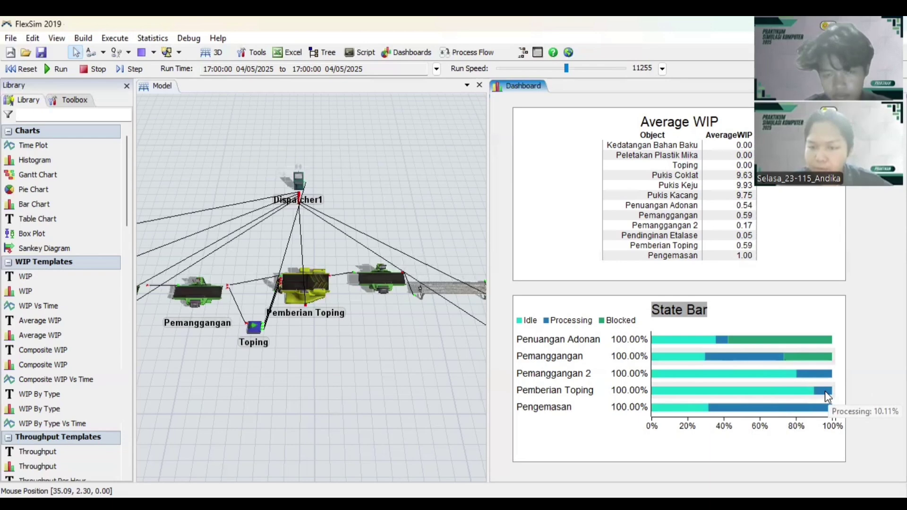
mouse_move(695, 407)
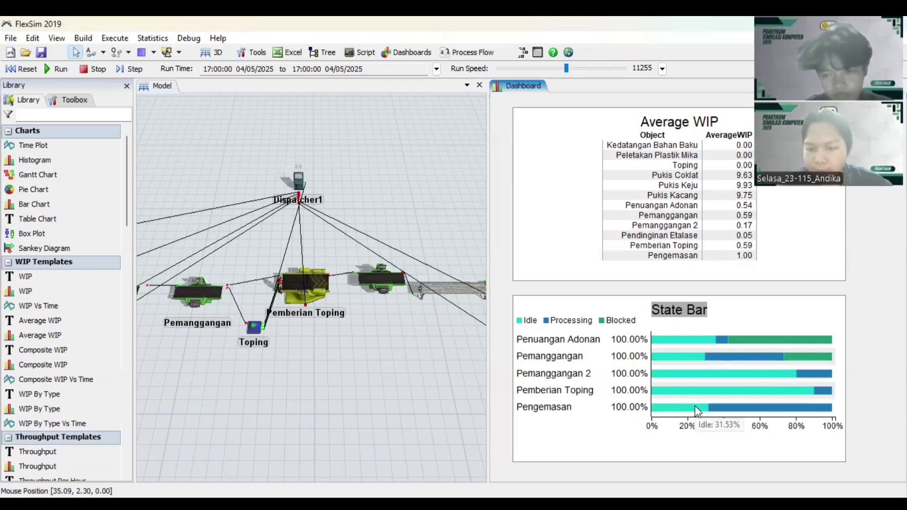
mouse_move(754, 414)
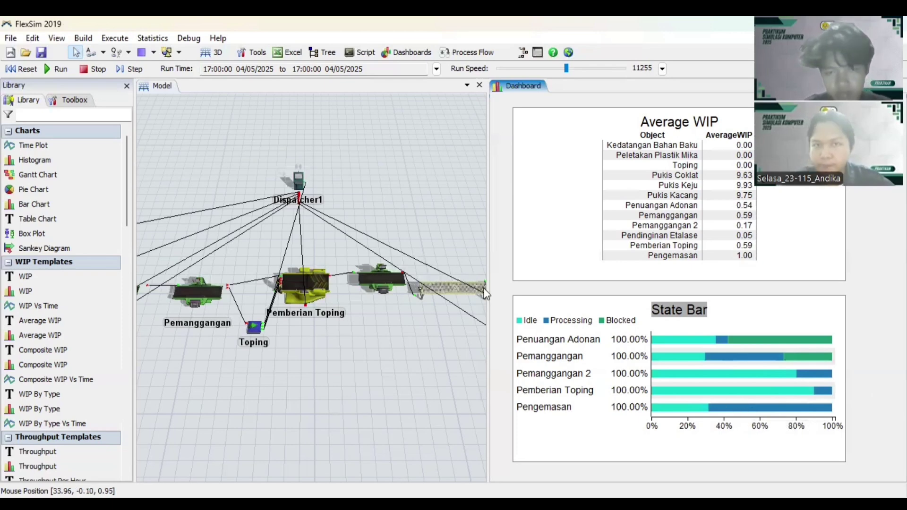
left_click(23, 66)
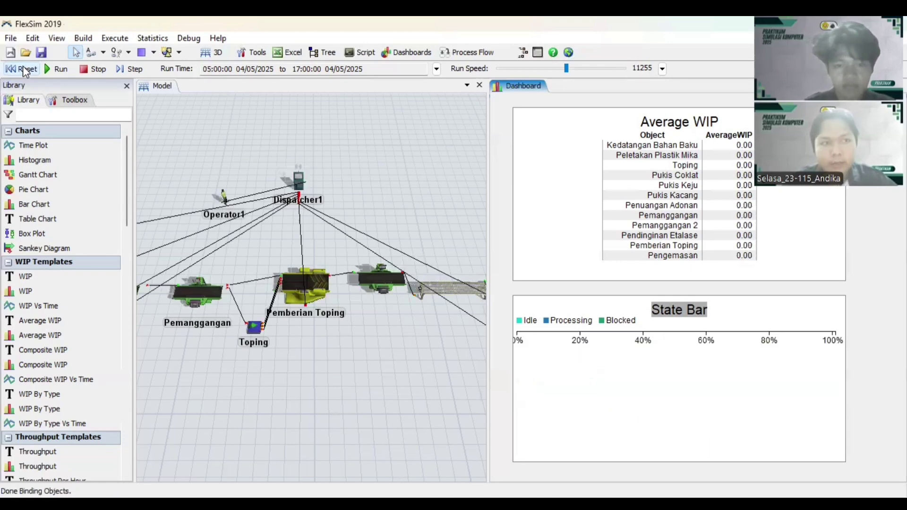